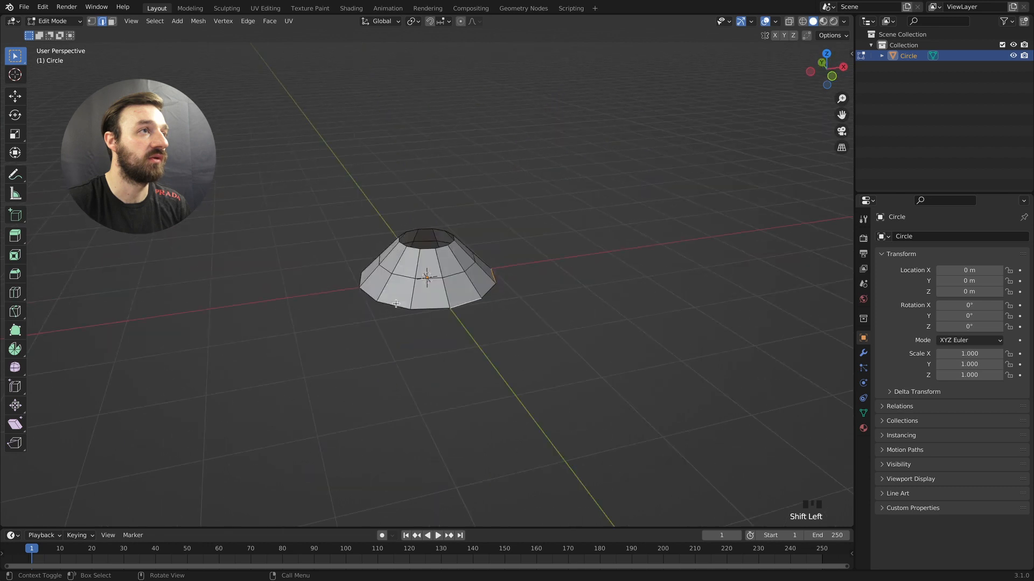
Rip alternate bottom-rim edges all around the cone away from their neighbours and scale them to about 0.977
key("shift+Left")
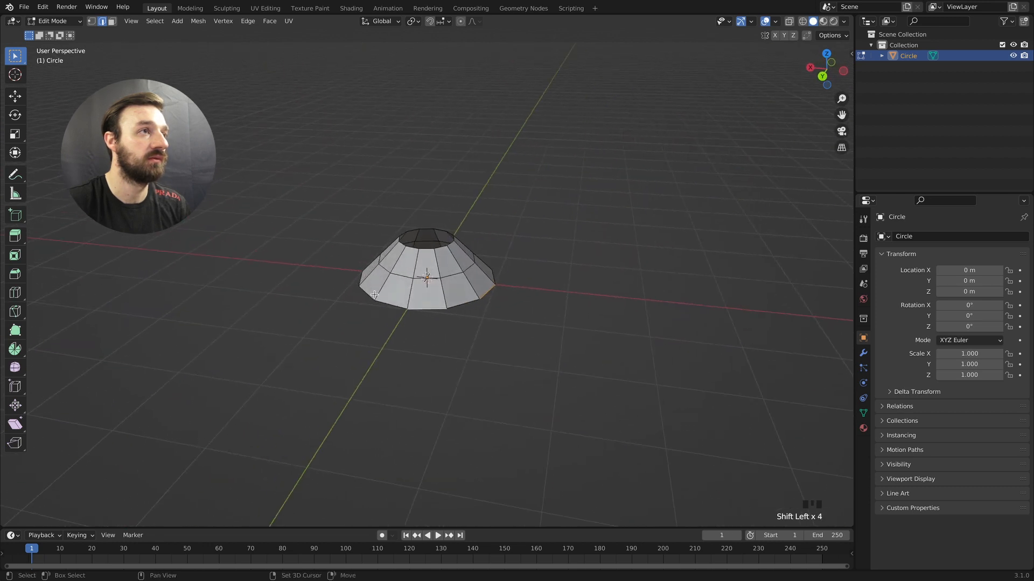
key("shift+Left")
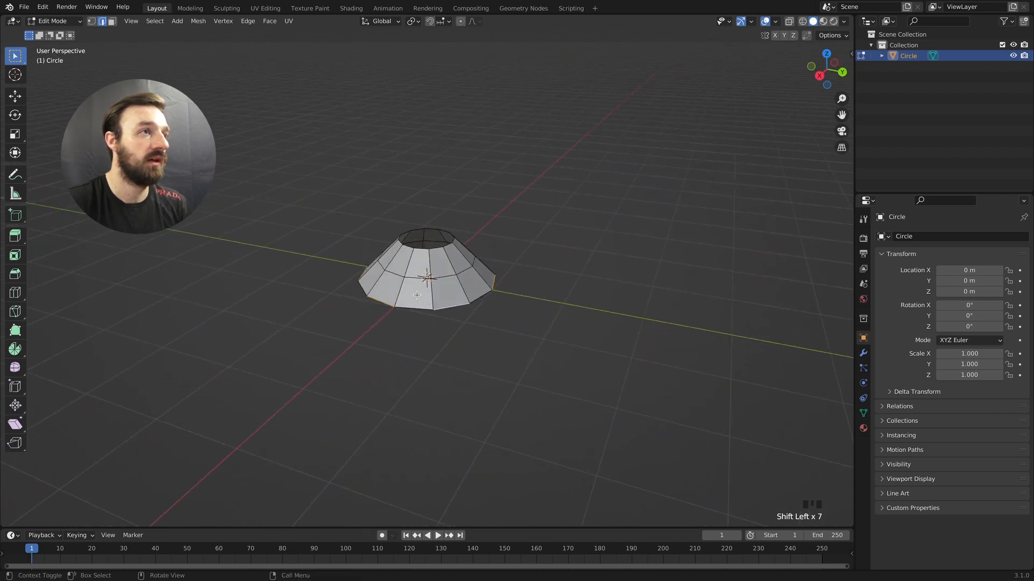
key("s")
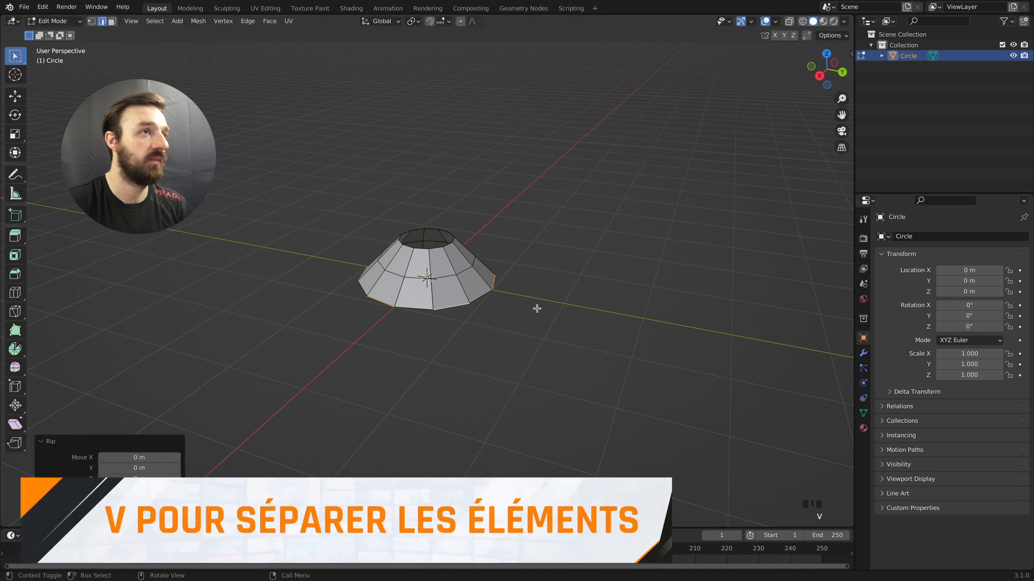
left_click(534, 309)
scroll(534, 308, "left", 3)
scroll(534, 308, "up", 5, "super")
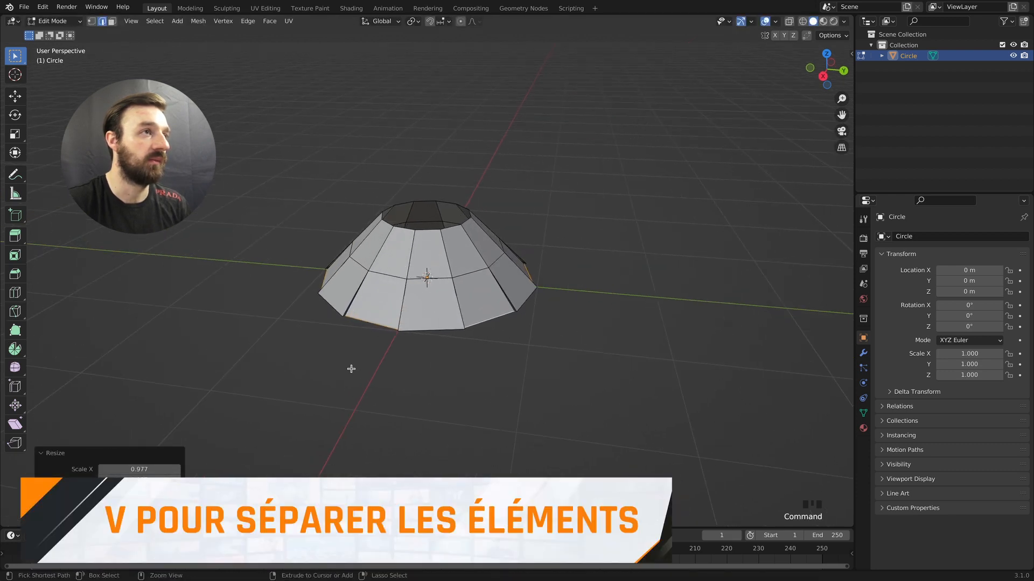
scroll(366, 324, "left", 3)
key("Tab")
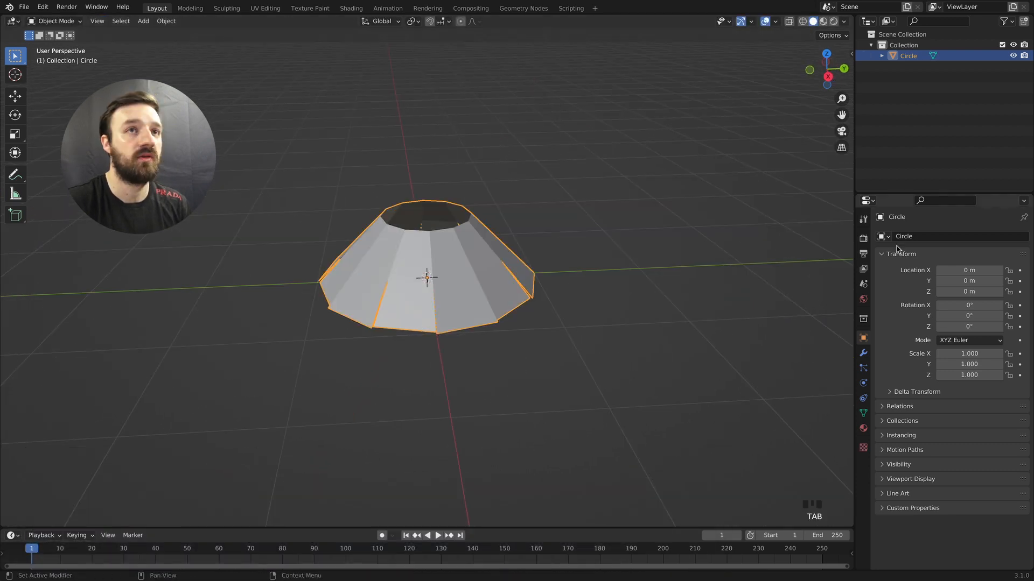
Add a Solidify modifier to the cone with a thickness of -0.04 m
left_click(863, 355)
left_click(927, 242)
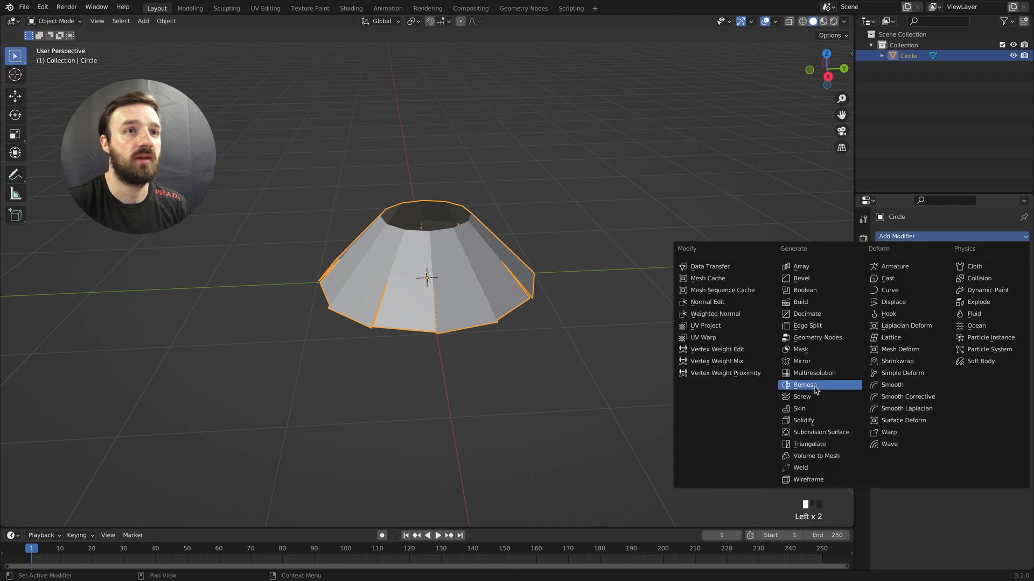
left_click(821, 419)
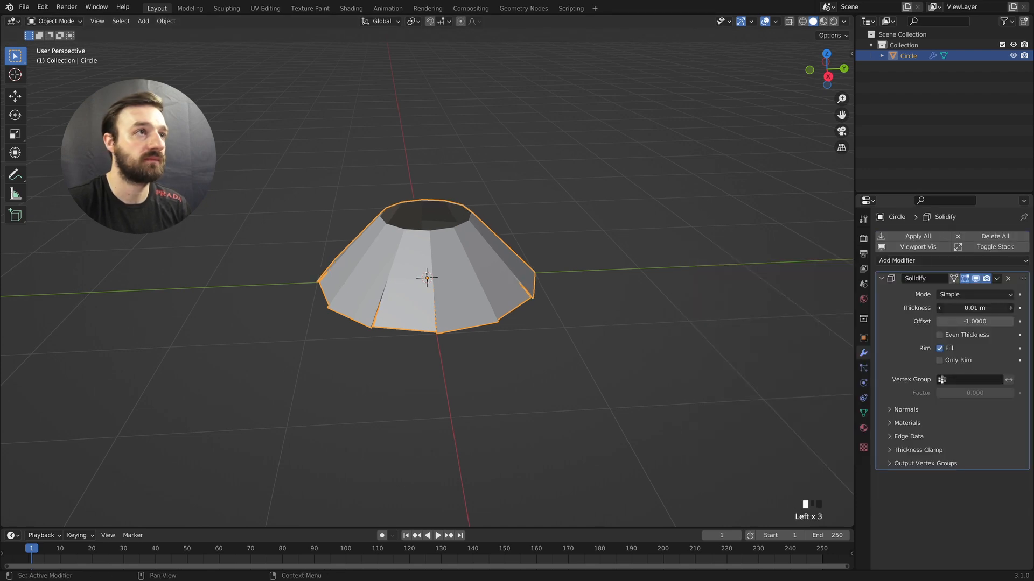
left_click_drag(975, 308, 958, 308)
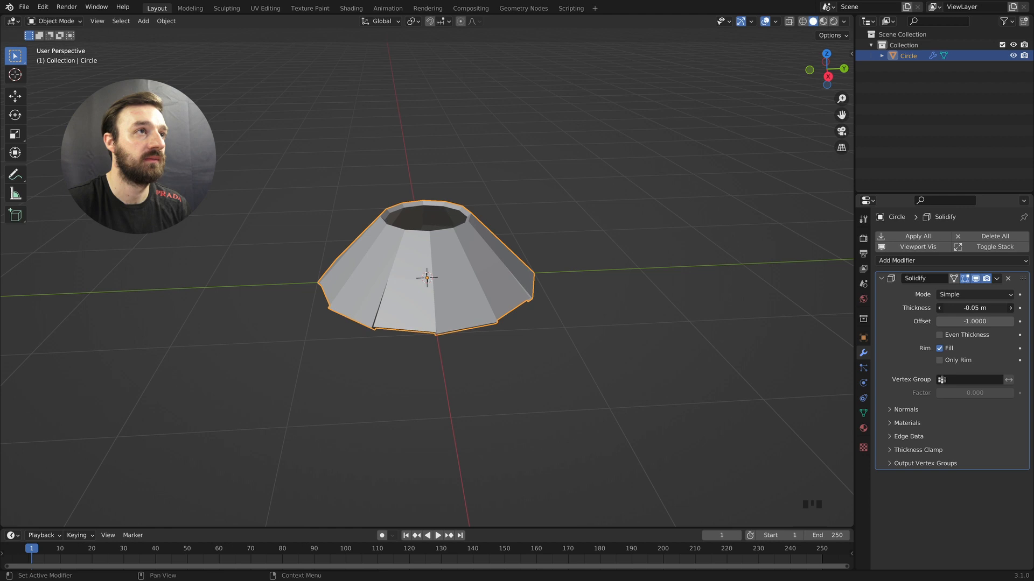
middle_click_drag(646, 240, 649, 229)
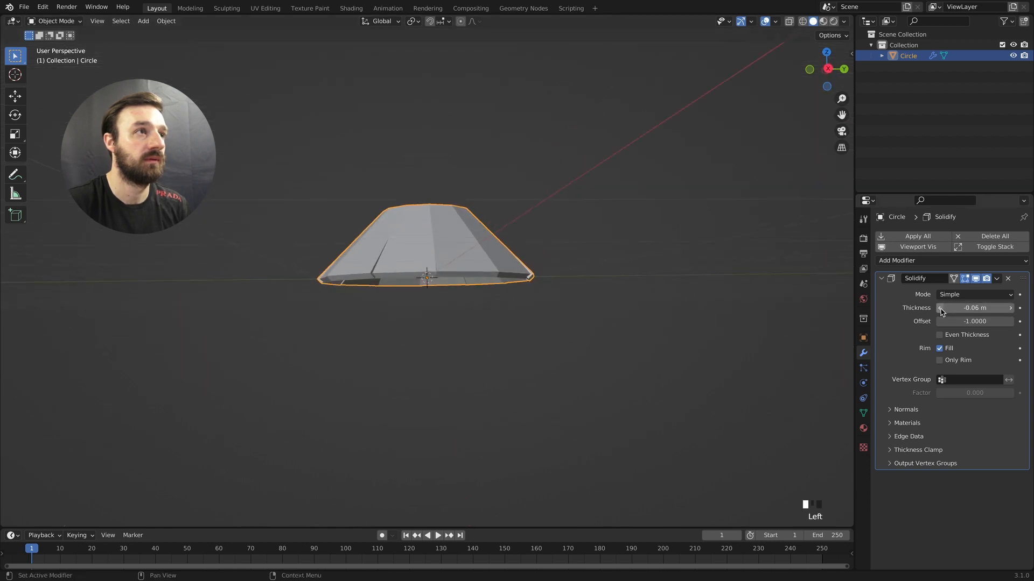
left_click(1012, 309)
middle_click_drag(785, 261, 519, 164)
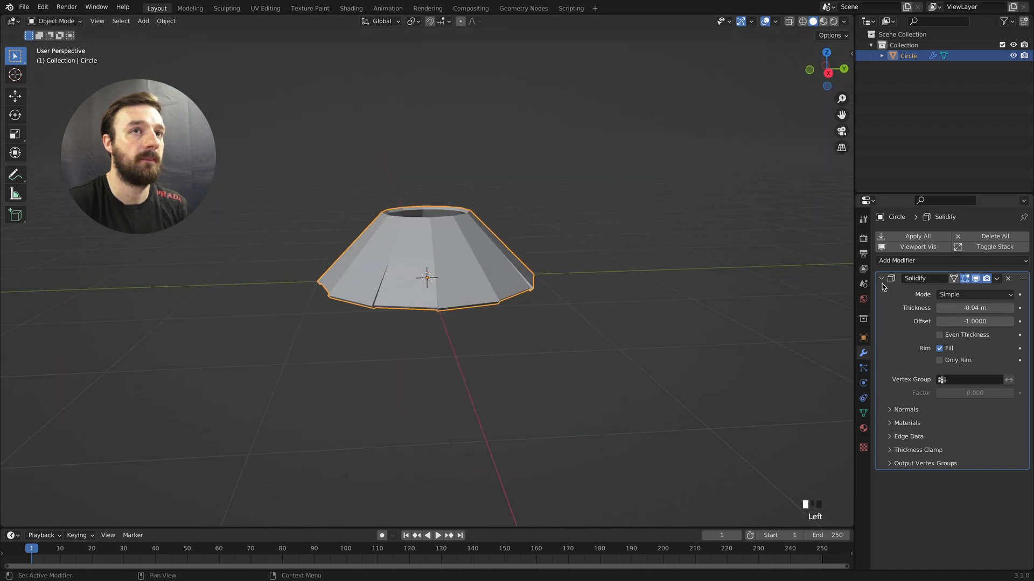
Add a Bevel modifier after Solidify with an amount of 0.01 m and 2 segments
left_click(882, 278)
left_click(894, 262)
left_click(822, 301)
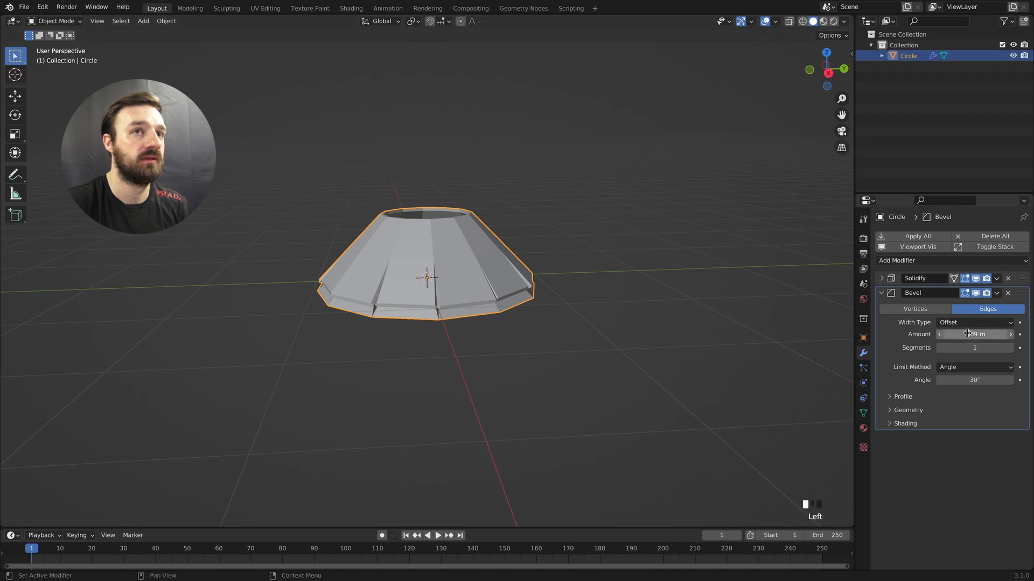
left_click_drag(968, 333, 921, 335)
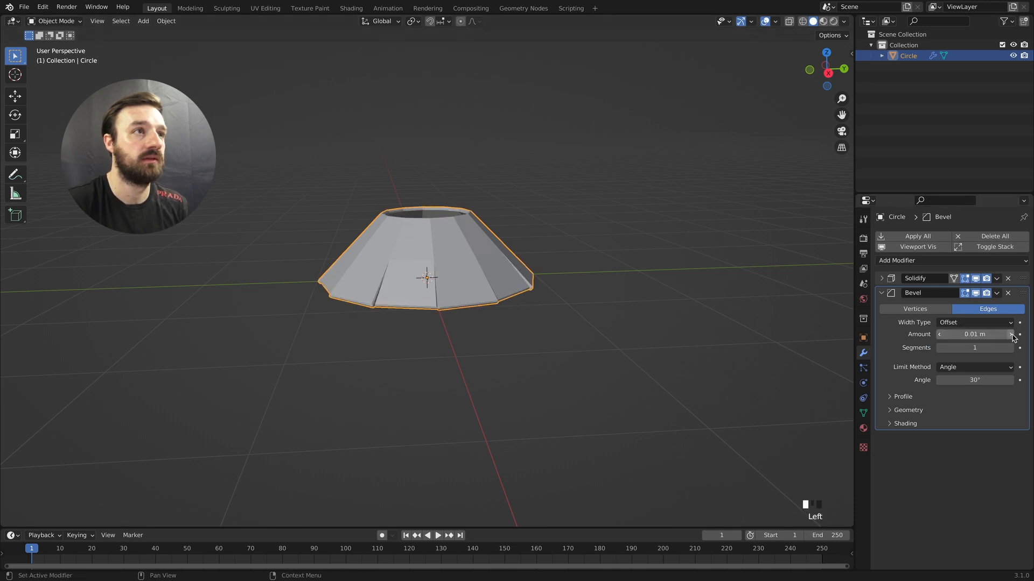
left_click(1010, 347)
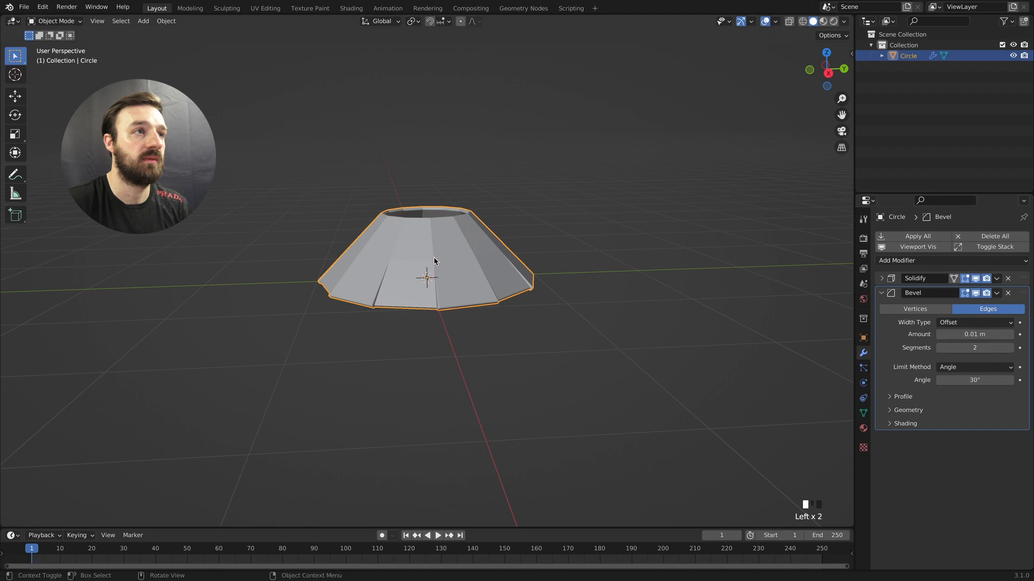
Select all vertices along the cone's bottom rim using the front wireframe view, and restore solid shading
scroll(427, 269, "up", 2)
middle_click_drag(425, 271, 427, 269)
key("Tab")
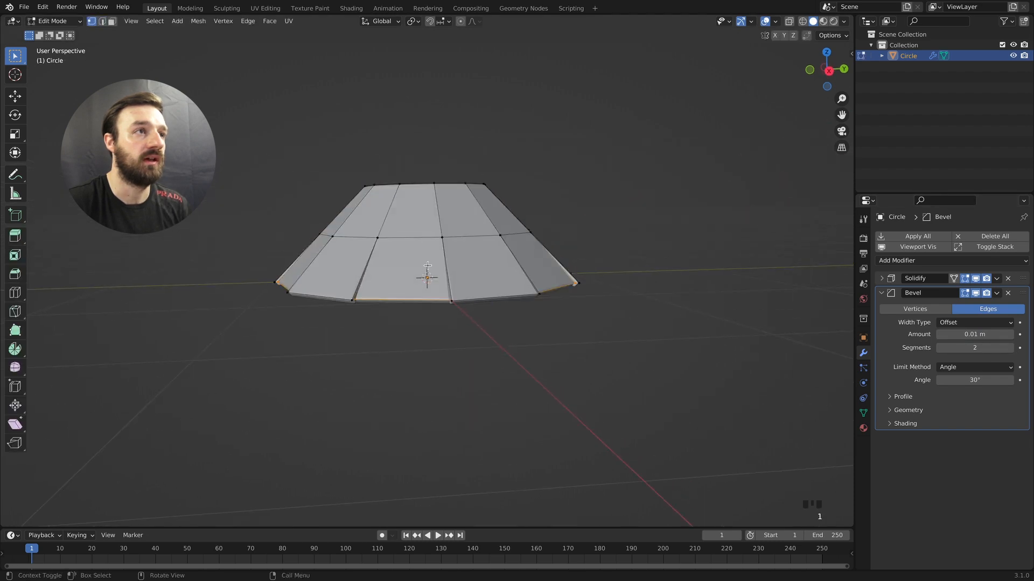
key("KP_1")
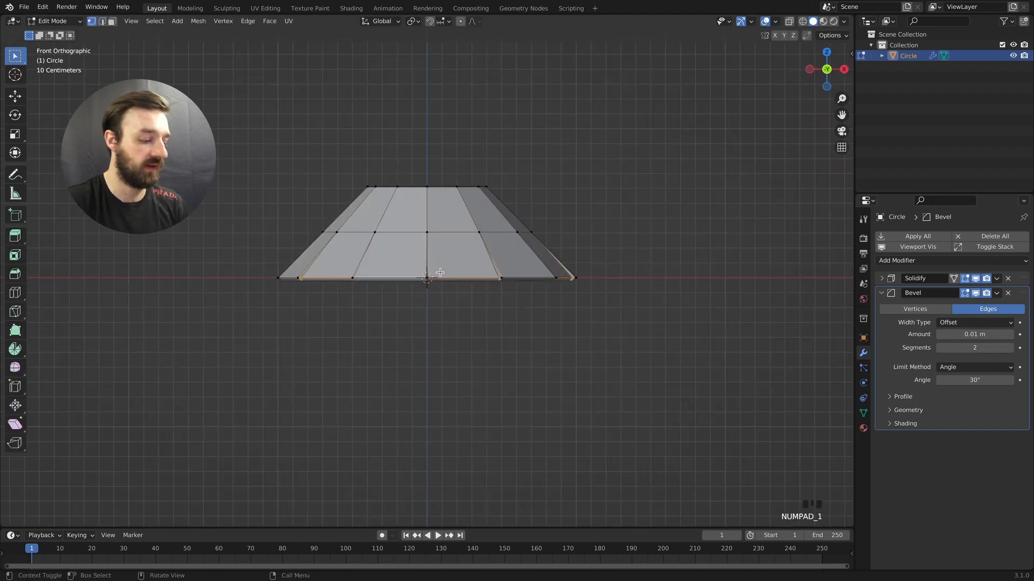
key("z")
left_click(345, 275)
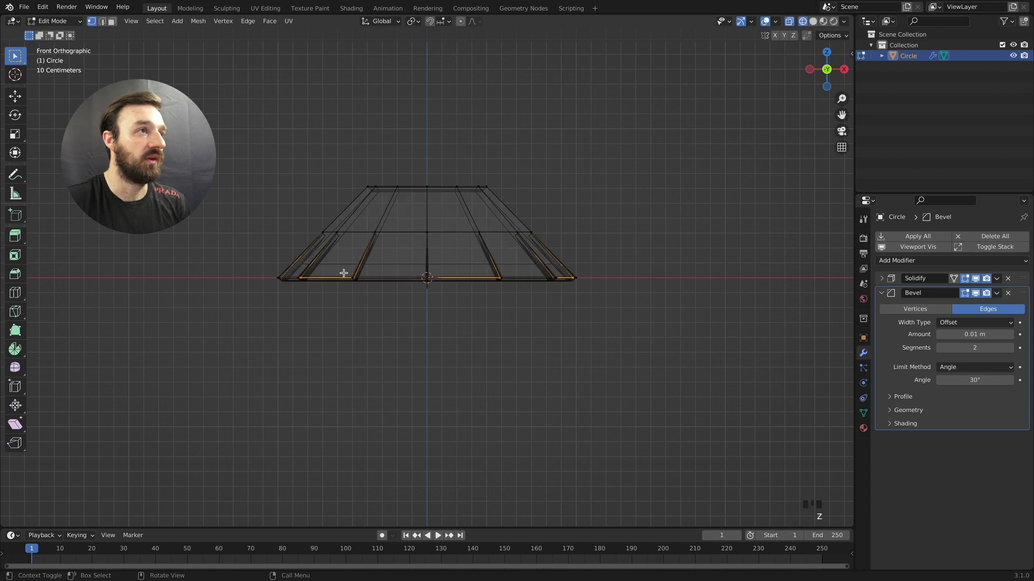
left_click_drag(389, 281, 253, 273)
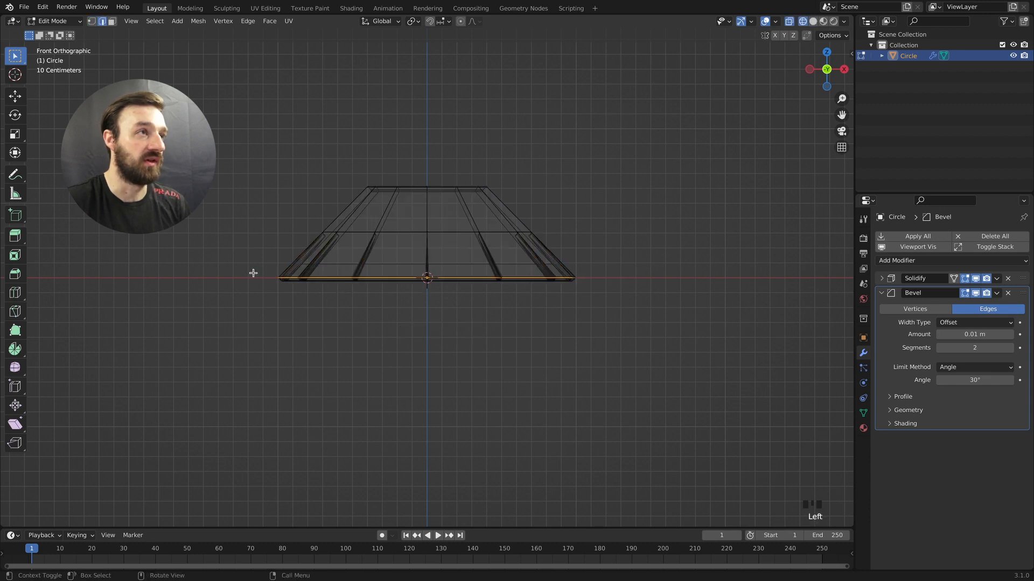
key("z")
left_click(569, 286)
middle_click_drag(570, 286, 547, 287)
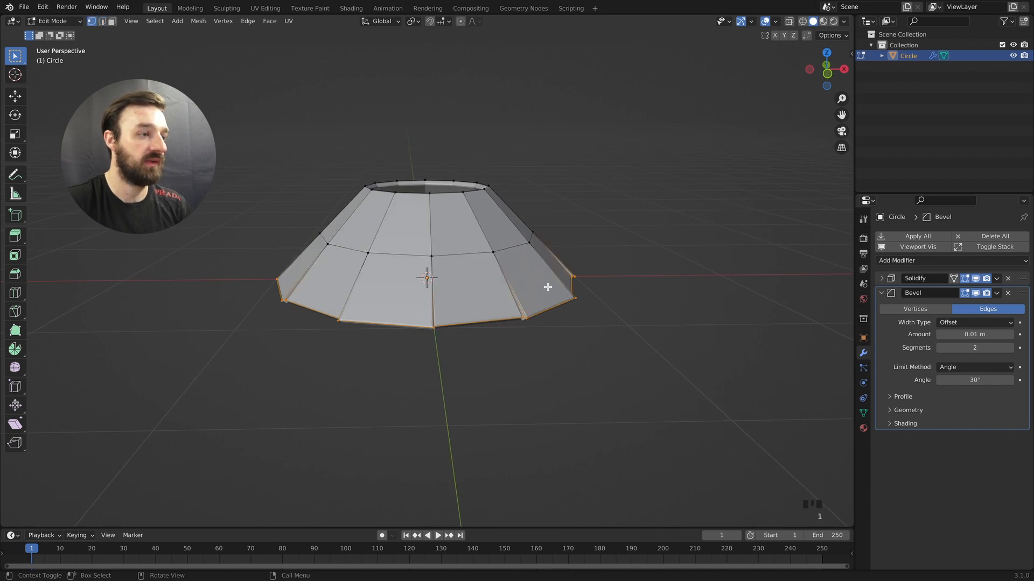
Bevel the selected rim vertices with the Vertices option and 2 segments, adjusting the width to give each panel rounded lower corners
key("ctrl+b")
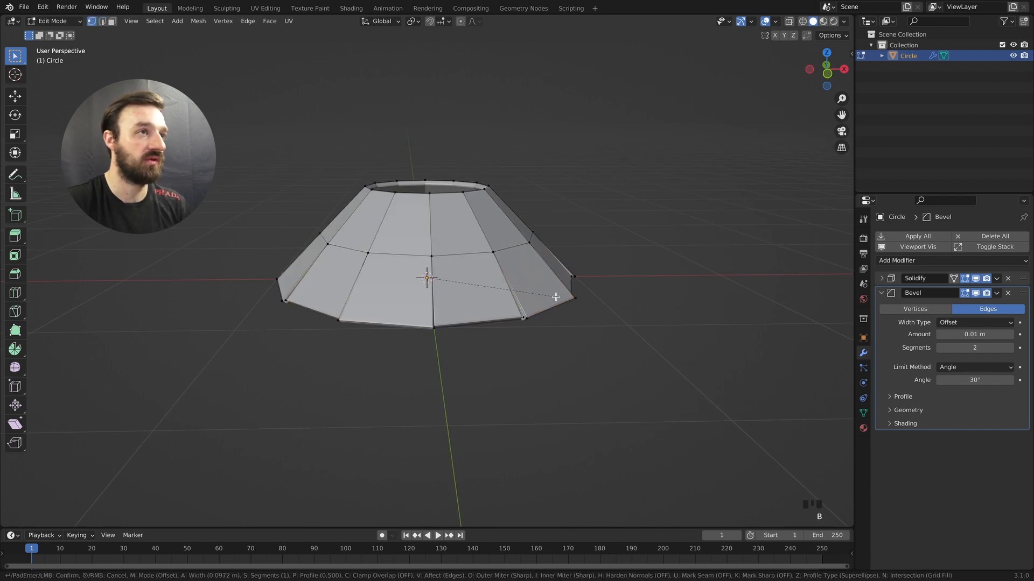
left_click(551, 293)
left_click(115, 328)
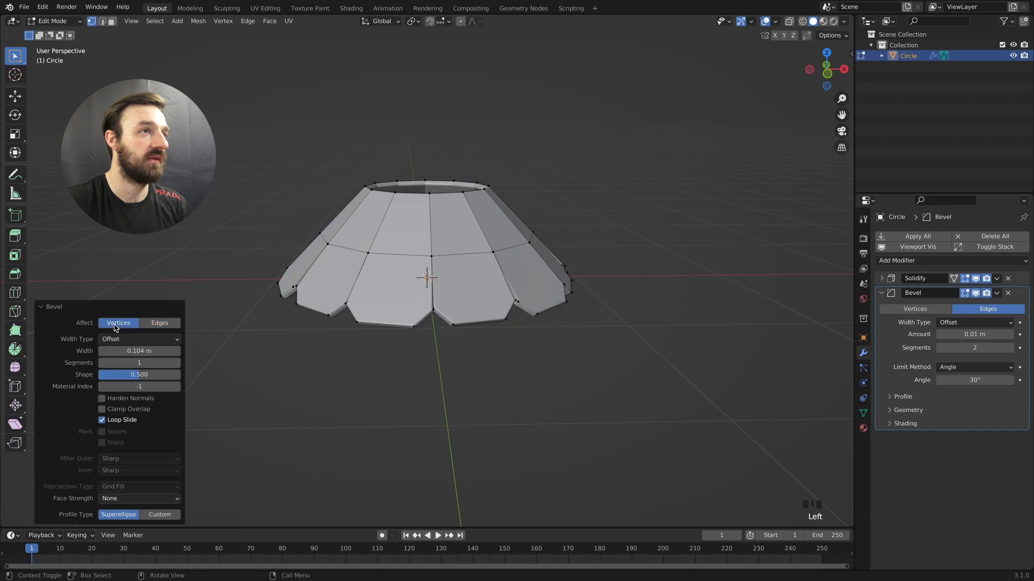
middle_click_drag(115, 328, 181, 342)
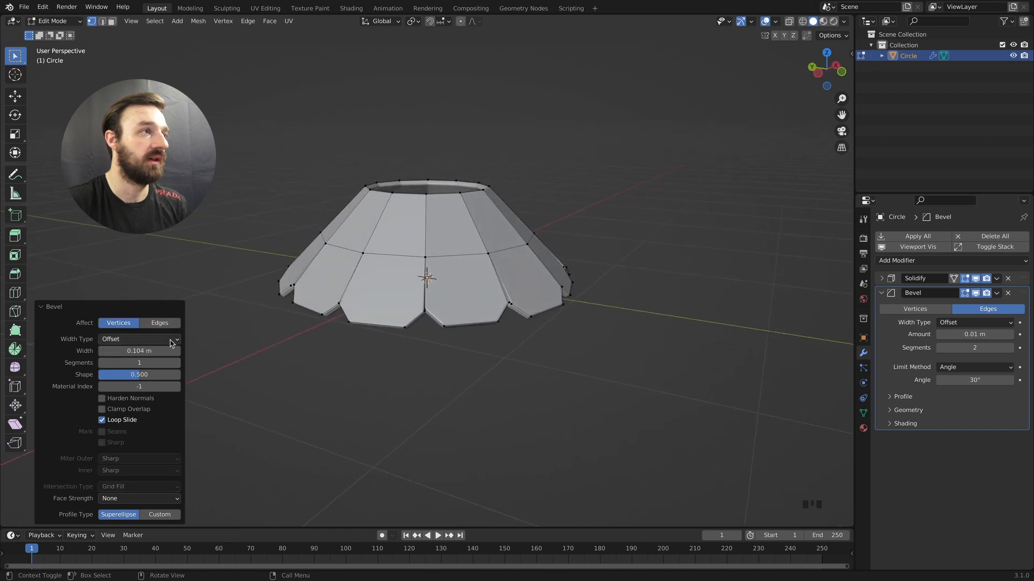
left_click_drag(139, 352, 152, 351)
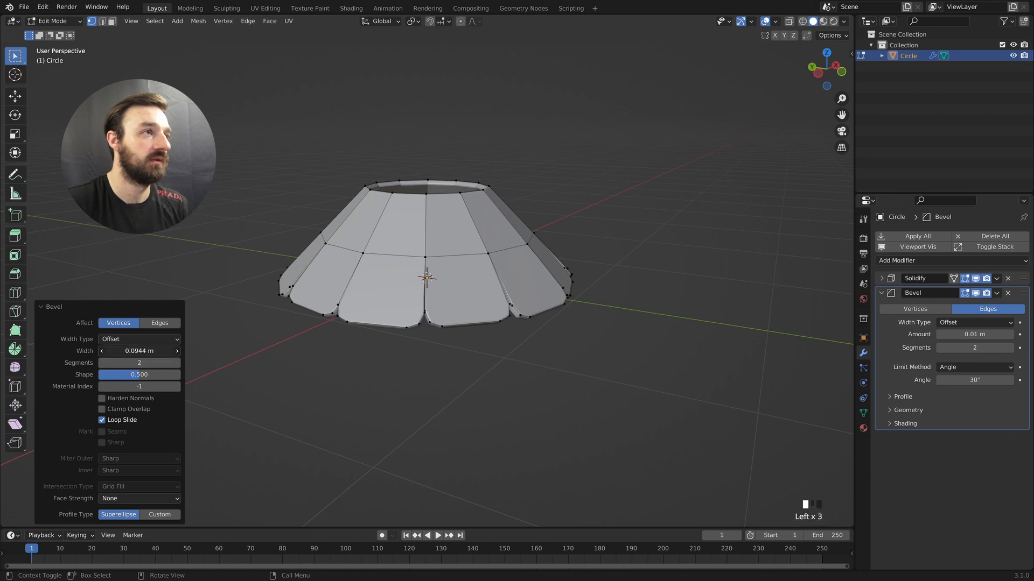
left_click_drag(152, 351, 168, 351)
middle_click_drag(345, 345, 440, 322)
key("Tab")
key("Tab")
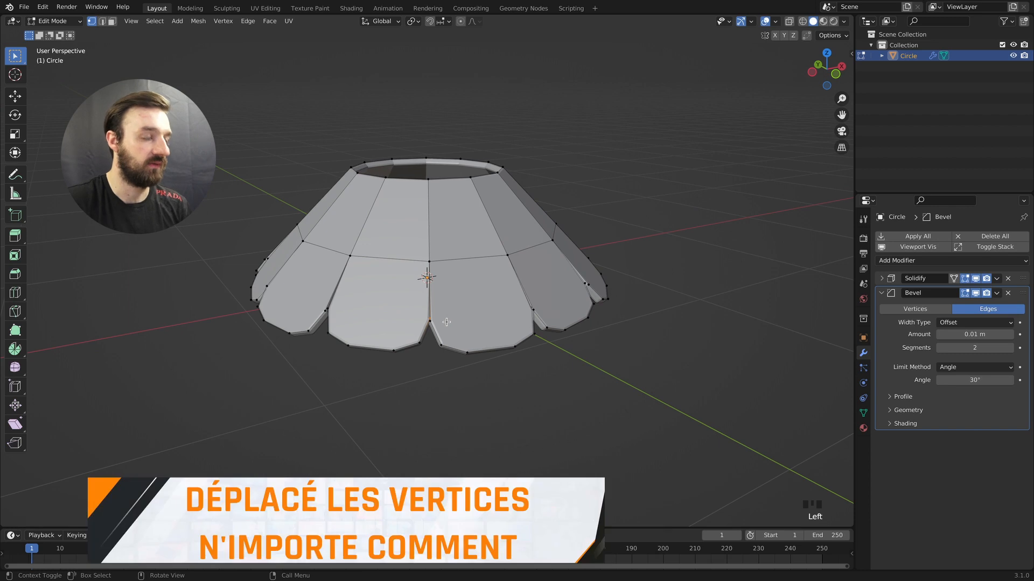
Nudge the panel's side vertex beside the front gap and slide the vertex above the gap down its edge by about 0.443
key("g")
left_click(440, 323)
key("g")
key("g")
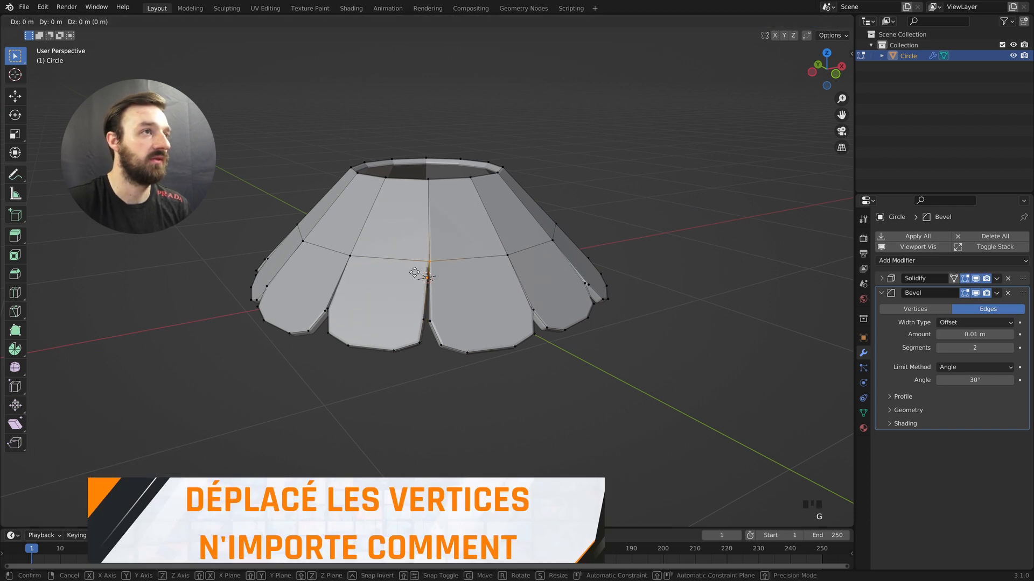
left_click(445, 320)
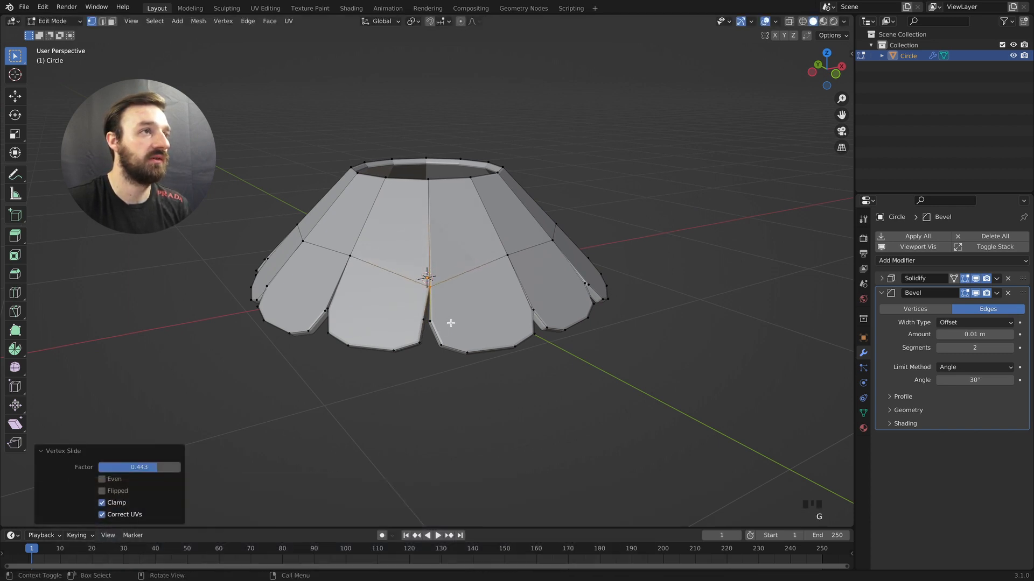
Move the lower corner vertices on both sides of the panel beside the front gap inward to make its outline irregular
left_click_drag(424, 358, 428, 355)
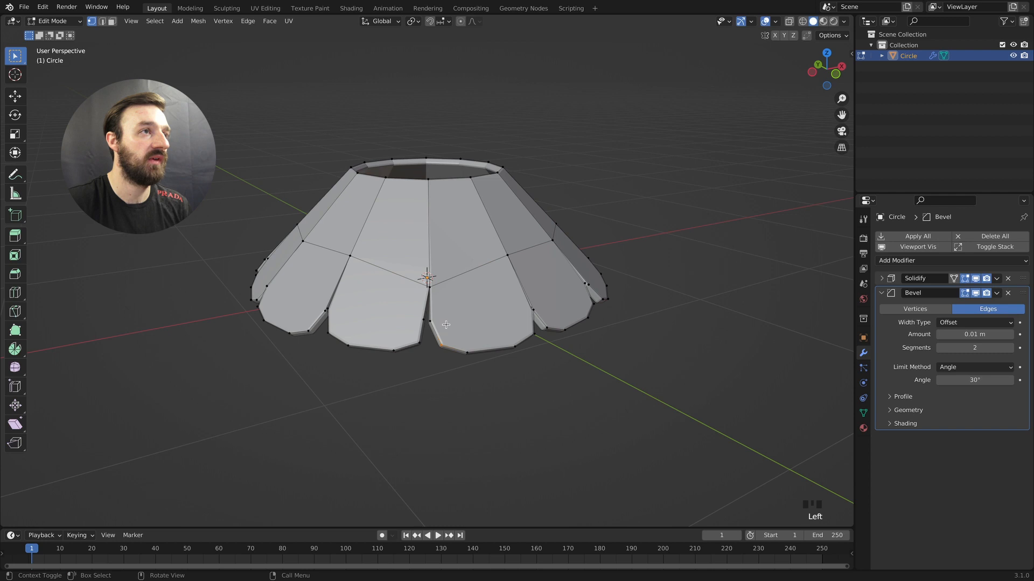
key("g")
left_click(434, 353)
middle_click_drag(528, 341, 525, 334)
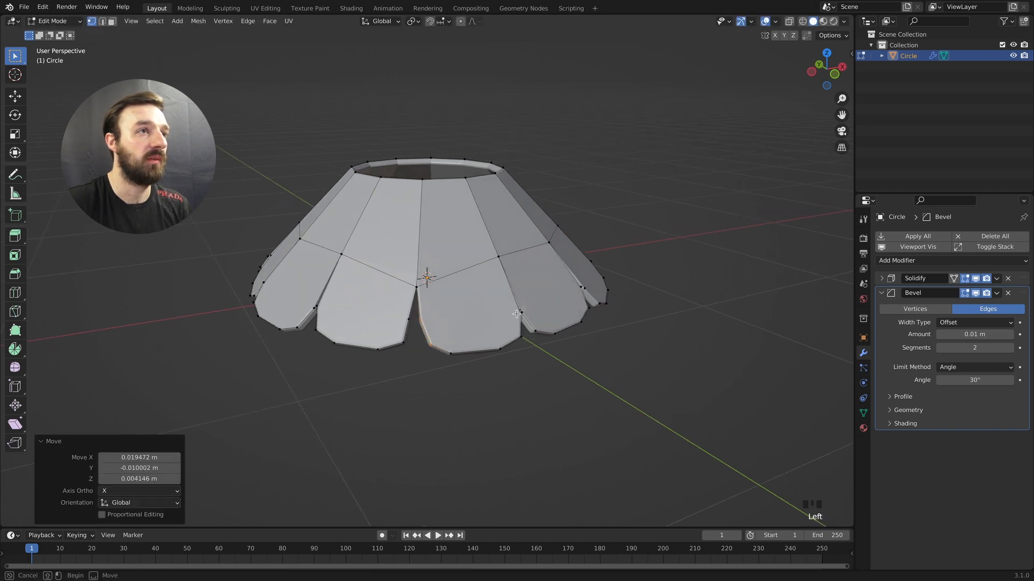
key("g")
left_click(508, 316)
key("g")
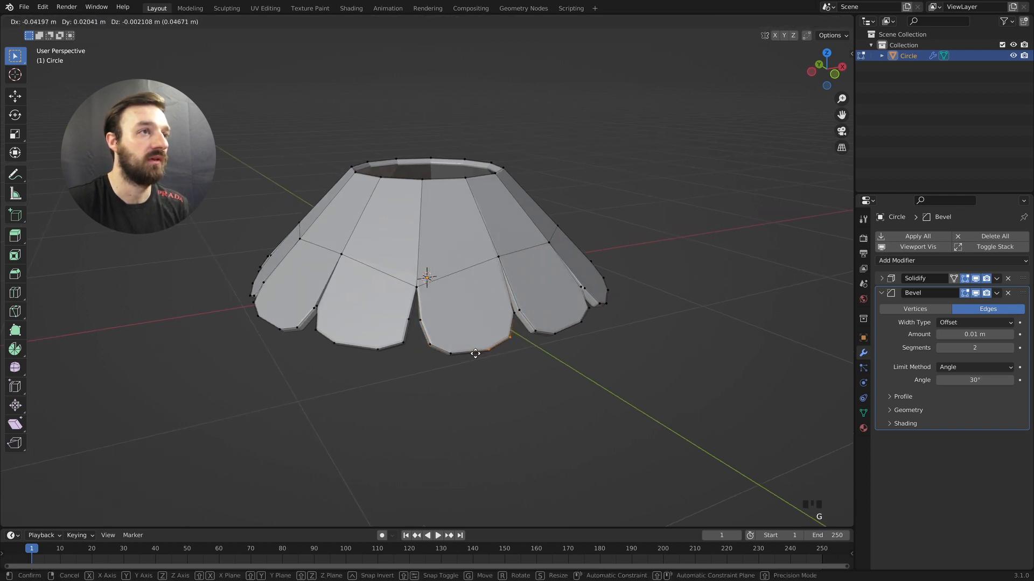
left_click(474, 357)
Move the lower corner and side vertices of the neighbouring panel inward to narrow its rounded end unevenly
middle_click_drag(473, 357, 417, 315)
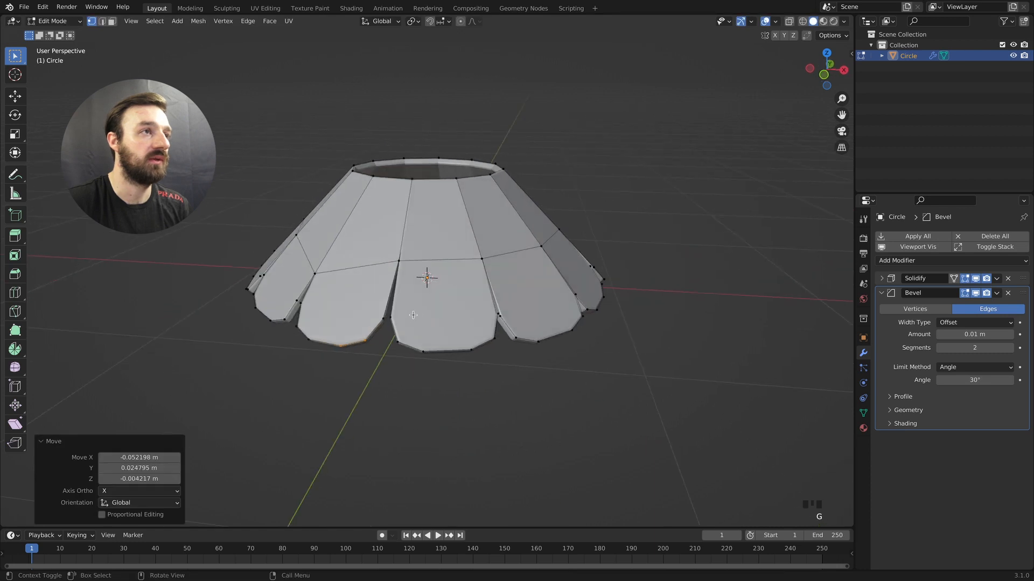
left_click_drag(387, 339, 386, 347)
key("g")
left_click(400, 346)
left_click_drag(481, 353, 463, 348)
key("g")
left_click(461, 336)
key("g")
left_click(444, 353)
Slide the vertex above the gap beside the reshaped panel down its edge by about 0.592
left_click(481, 259)
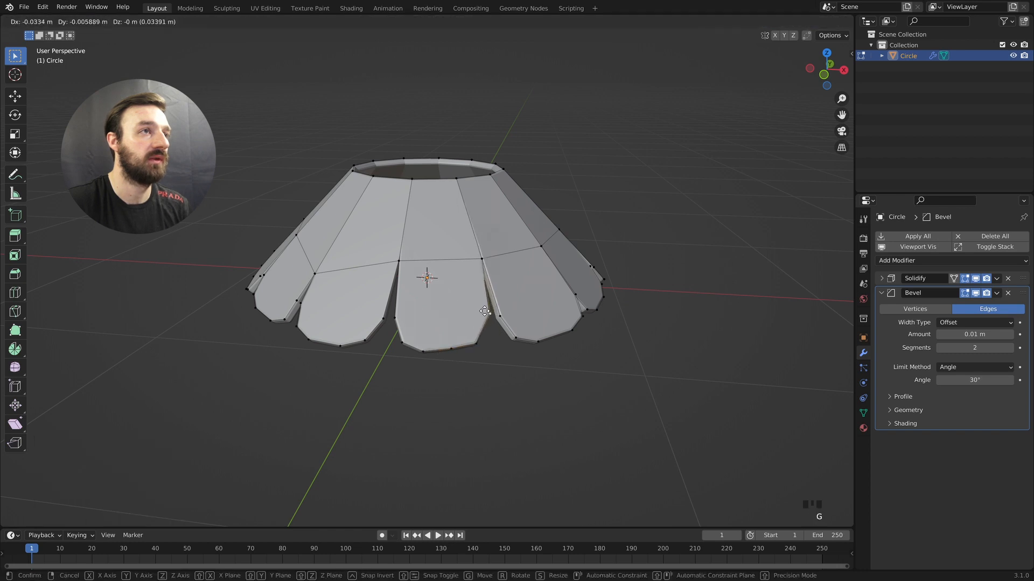
key("g")
key("g")
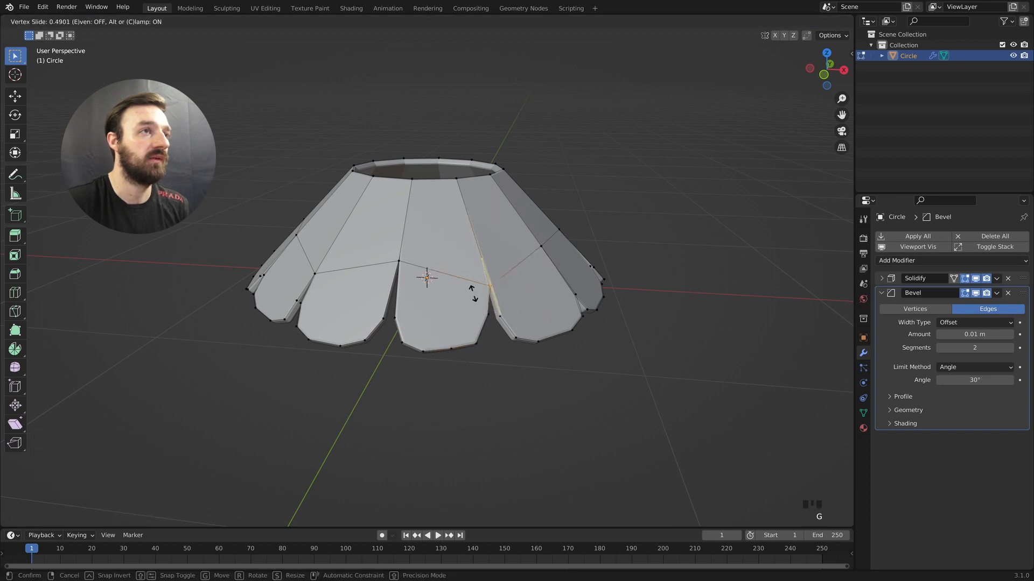
left_click(474, 299)
Slide the lower corner vertices of the panel beside the front gap by about 0.065 and move its side and corner vertices inward
middle_click_drag(473, 299, 443, 281)
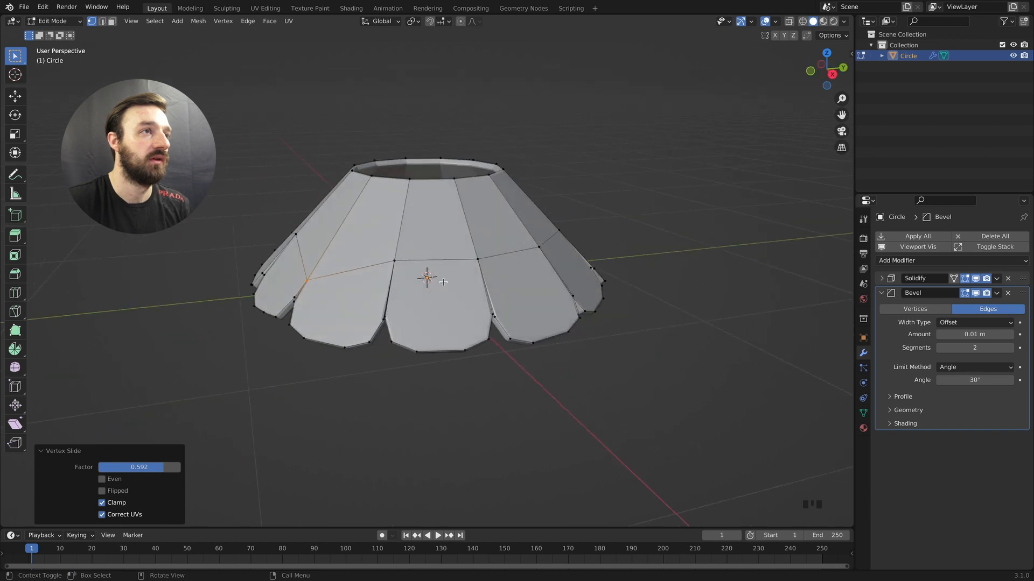
left_click(389, 264)
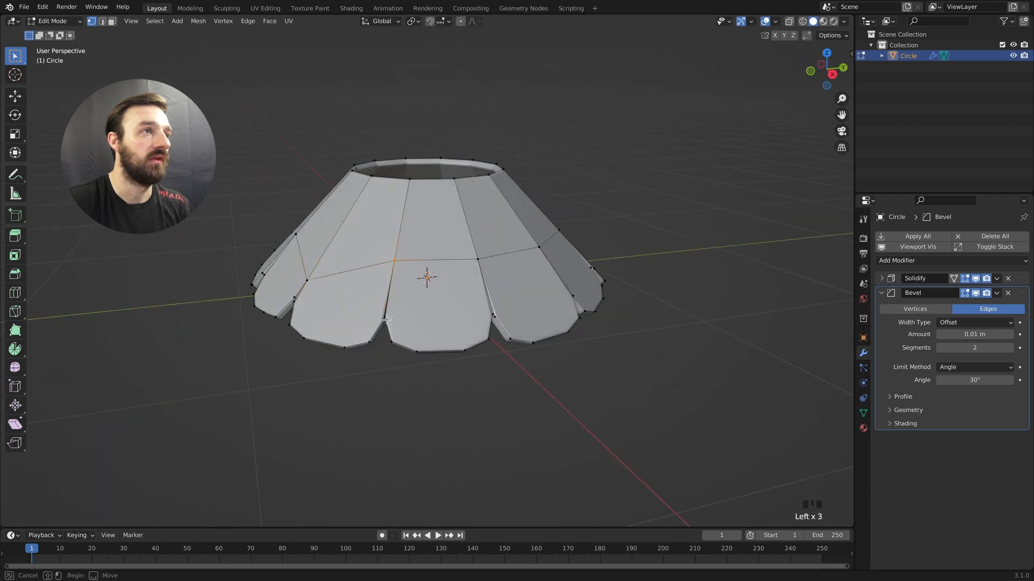
middle_click_drag(388, 320, 451, 317)
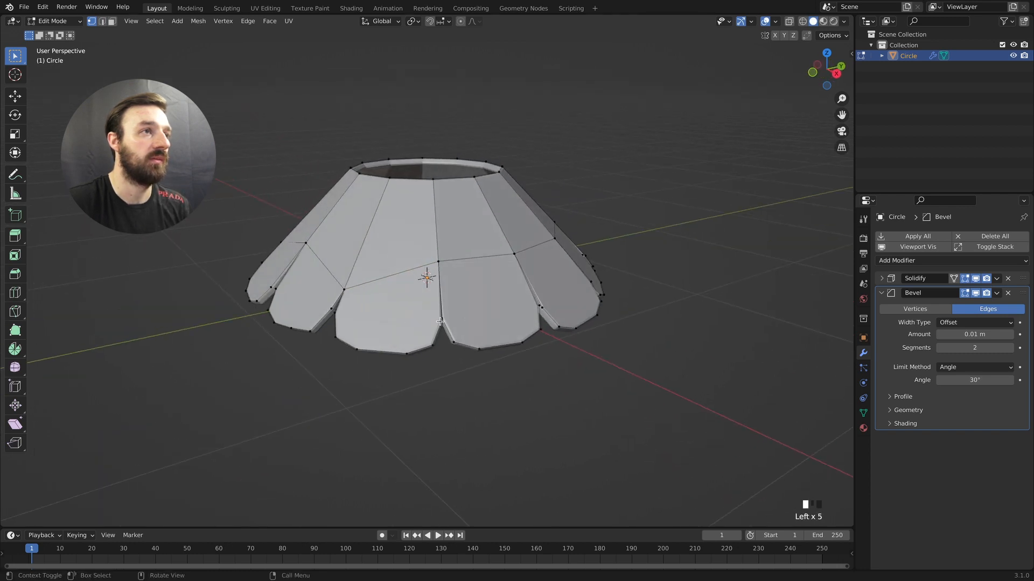
left_click_drag(438, 343, 426, 347, "shift")
key("g")
key("g")
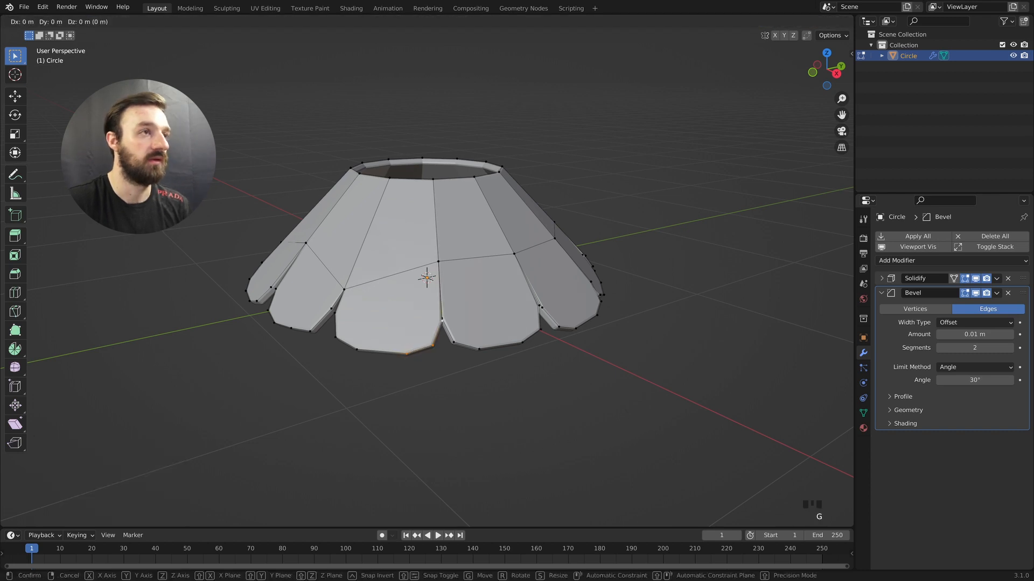
left_click(411, 355)
key("g")
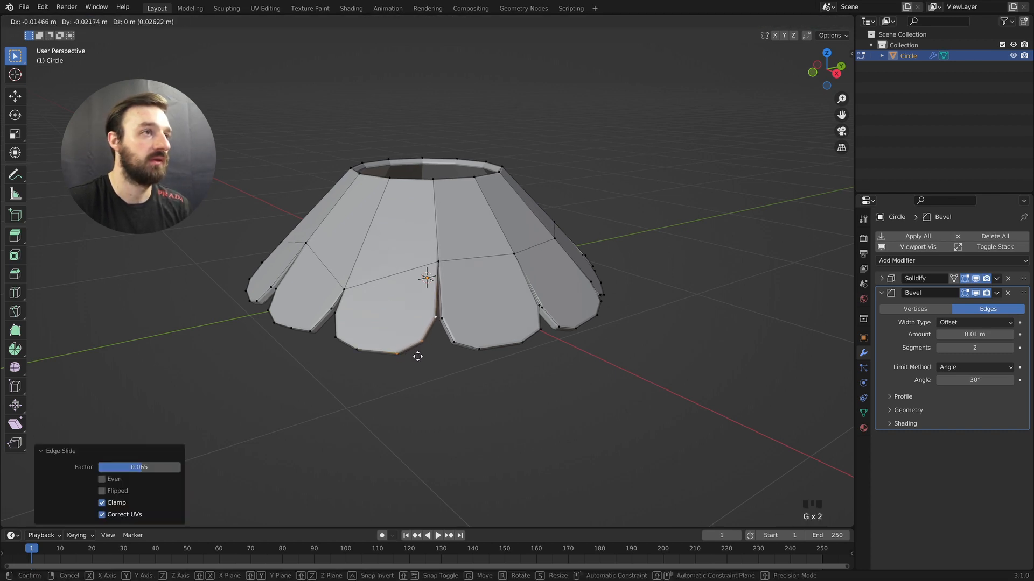
left_click(453, 313)
Move the facing panel's lower corner vertices away from the gap and adjust the side vertices on both sides of it
left_click_drag(433, 355, 432, 355)
key("g")
left_click(451, 353)
left_click(442, 317)
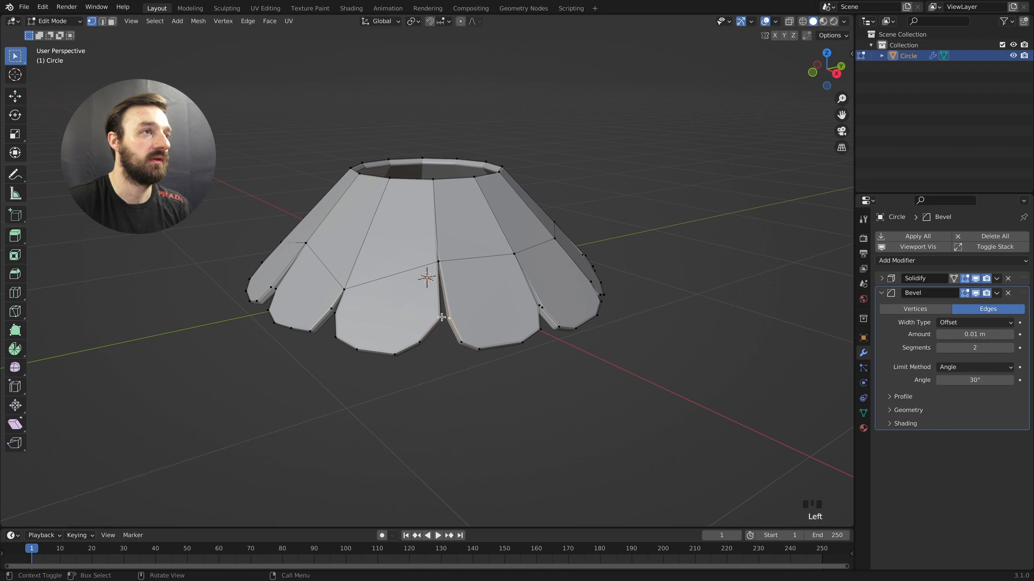
key("g")
left_click(445, 318)
left_click(436, 317)
key("g")
left_click(436, 317)
Move the side vertex and lower corner vertices of the front panel inward to open the neighbouring gap
middle_click_drag(436, 318, 463, 328)
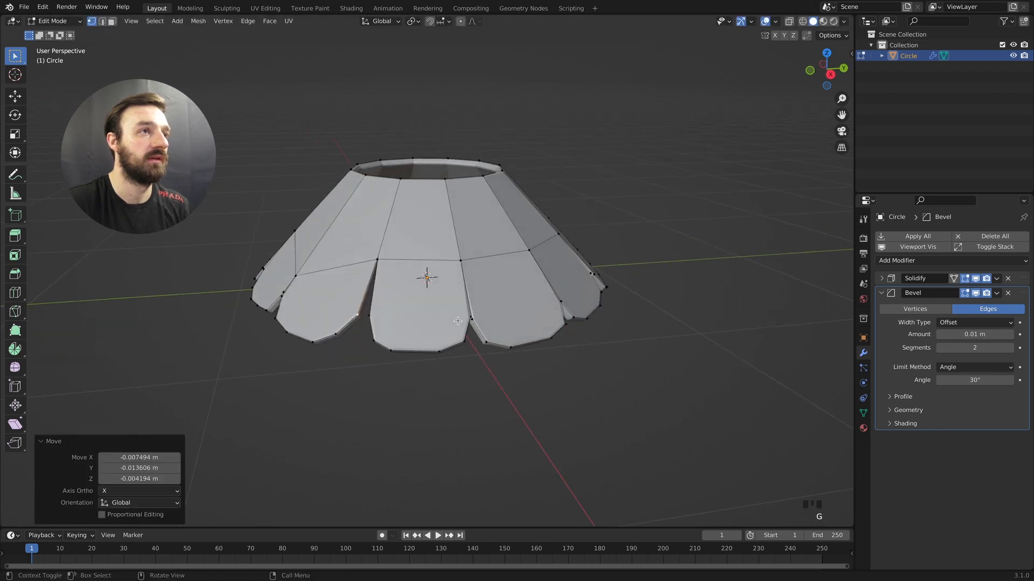
key("g")
left_click(465, 335)
left_click(448, 350)
key("g")
left_click(418, 358)
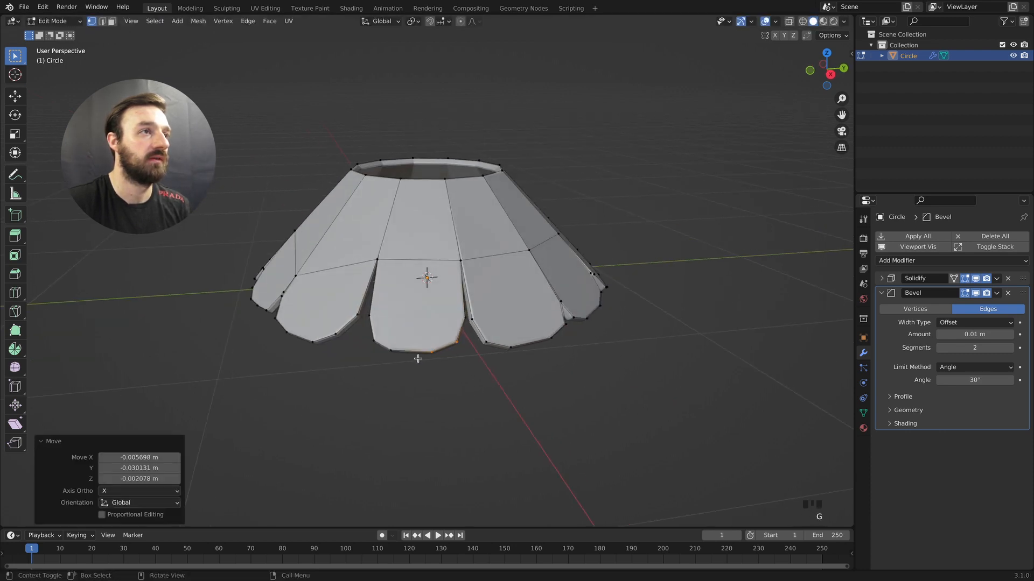
Reposition the bottom and lower corner vertices of the next panel around the ring to give its end an uneven outline
key("KP_6")
key("KP_6")
left_click(438, 359)
key("g")
left_click(434, 358)
left_click(365, 341)
key("g")
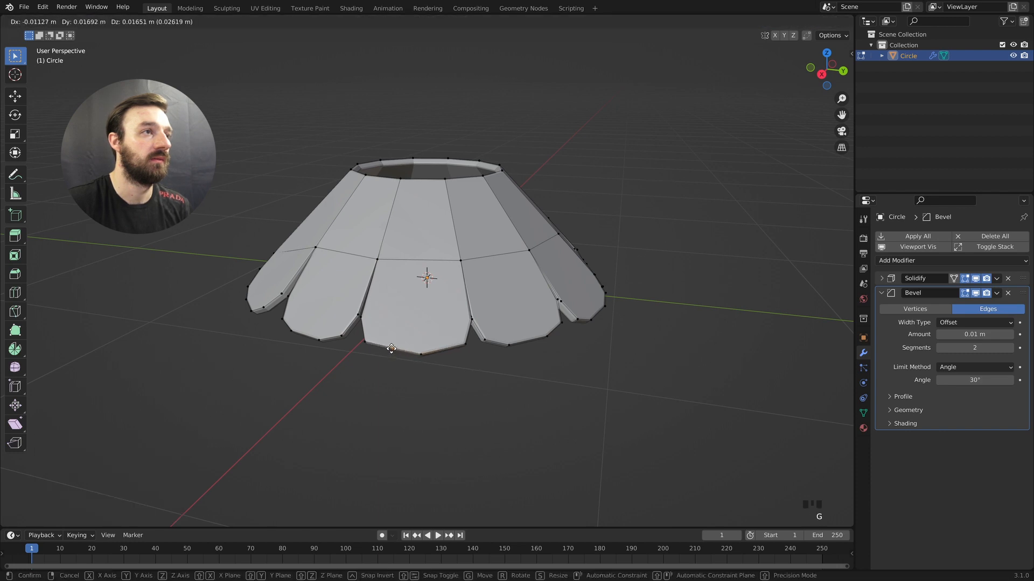
left_click(364, 341)
key("g")
left_click(370, 350)
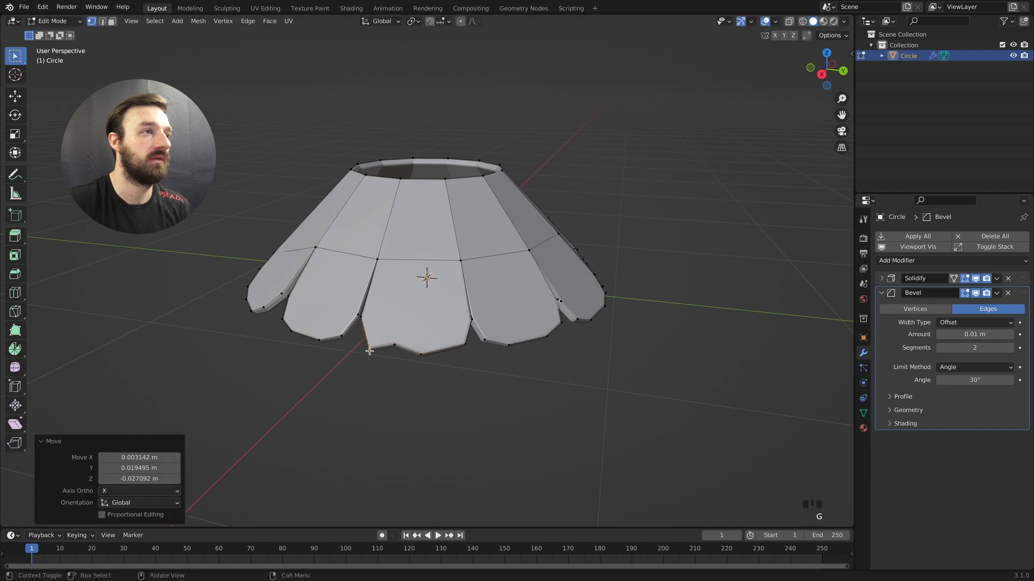
Move the lower corner and side vertices on one side of the following front panel inward
middle_click_drag(369, 351, 425, 326)
left_click_drag(366, 353, 361, 355)
key("g")
left_click(375, 353)
left_click(363, 318)
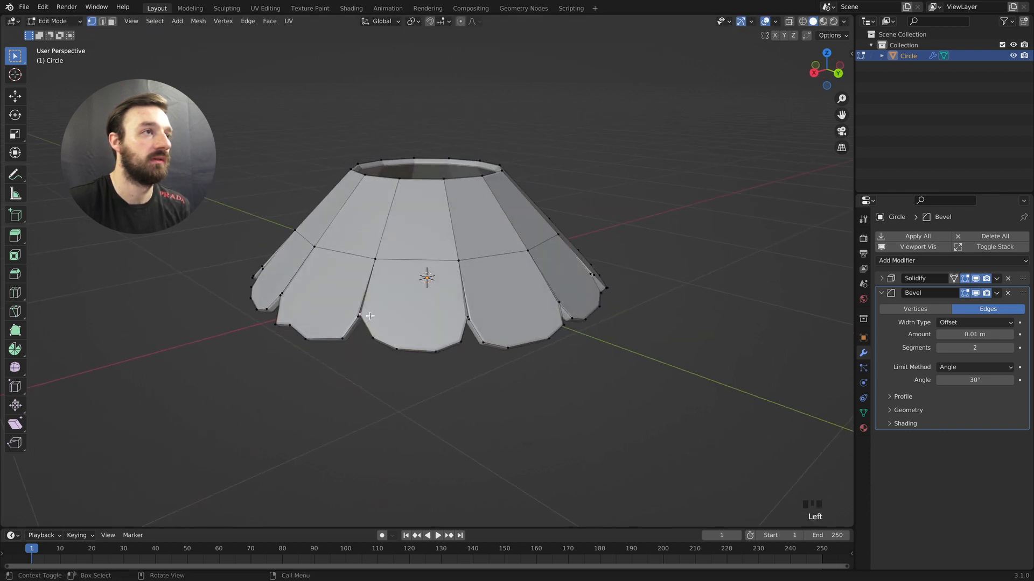
key("g")
left_click(369, 317)
Move the lower corner and side vertices on the same panel's opposite side inward to widen the adjoining gap
left_click(457, 343)
key("g")
left_click(451, 343)
left_click(467, 317)
key("g")
left_click(455, 316)
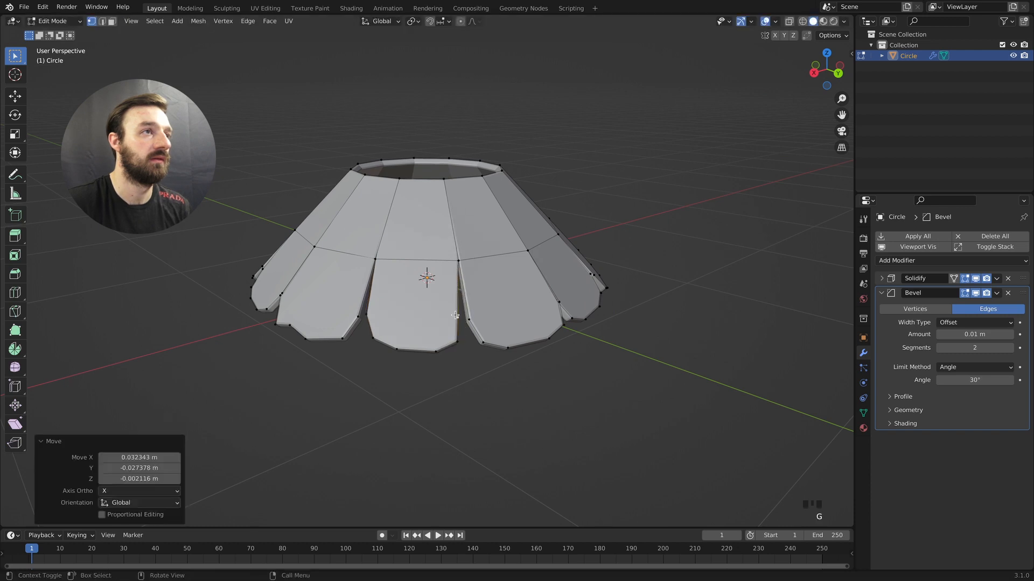
Slide the vertex above the widened gap down its edge by about 0.481 and the vertex above the panel's other gap upward
left_click(461, 256)
key("g")
key("g")
left_click(436, 305)
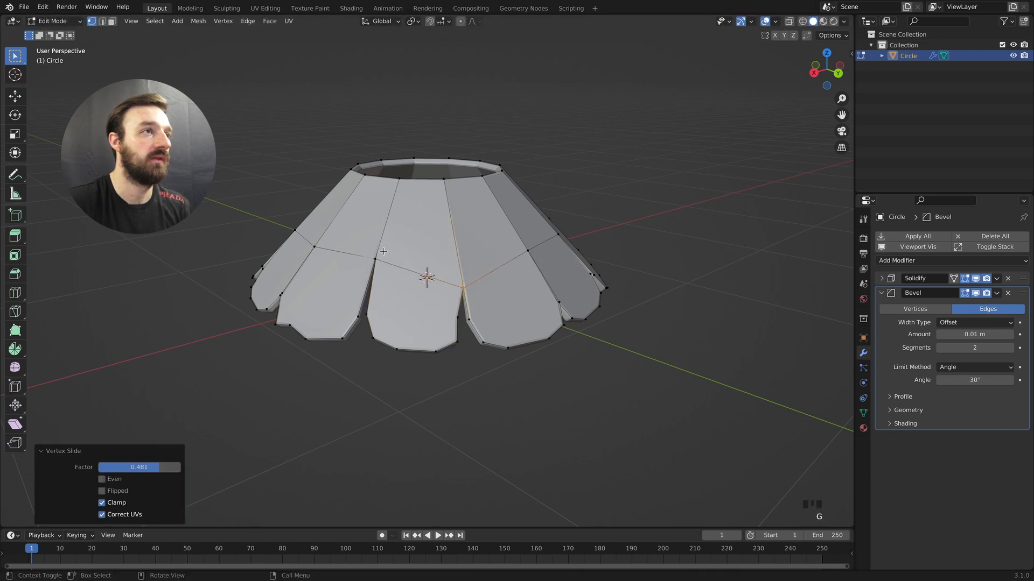
left_click(364, 252)
key("g")
key("g")
left_click(366, 244)
mouse_move(373, 244)
middle_mouse_down()
mouse_move(439, 246)
mouse_move(367, 245)
middle_mouse_up()
Move the next panel's side vertex and lower corner vertices inward beside its narrow gap
middle_click_drag(536, 271, 497, 273)
left_click(455, 318)
key("g")
left_click(449, 319)
left_click_drag(452, 338, 412, 356)
key("g")
left_click(408, 355)
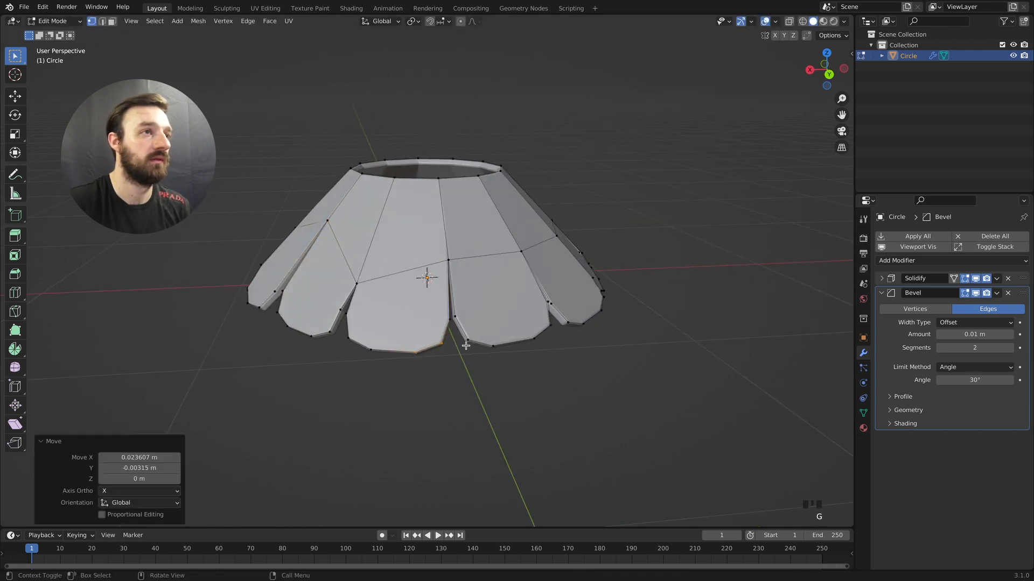
Adjust the lower corner and side vertices of the next untouched panel inward to vary its outline
middle_click_drag(464, 345, 408, 335)
key("s")
left_click(453, 339)
key("s")
left_click(476, 348)
left_click(372, 331)
key("g")
left_click(378, 335)
left_click(370, 310)
key("g")
left_click(373, 313)
Shift the lower corner and bottom vertices beside the following gap to make the panel ends irregular
left_click_drag(407, 337, 354, 349)
key("g")
left_click(332, 348)
left_click(333, 344)
key("g")
left_click(346, 345)
Move the outer lower corner and side vertices of the panel left of the front gap inward
left_click(313, 329)
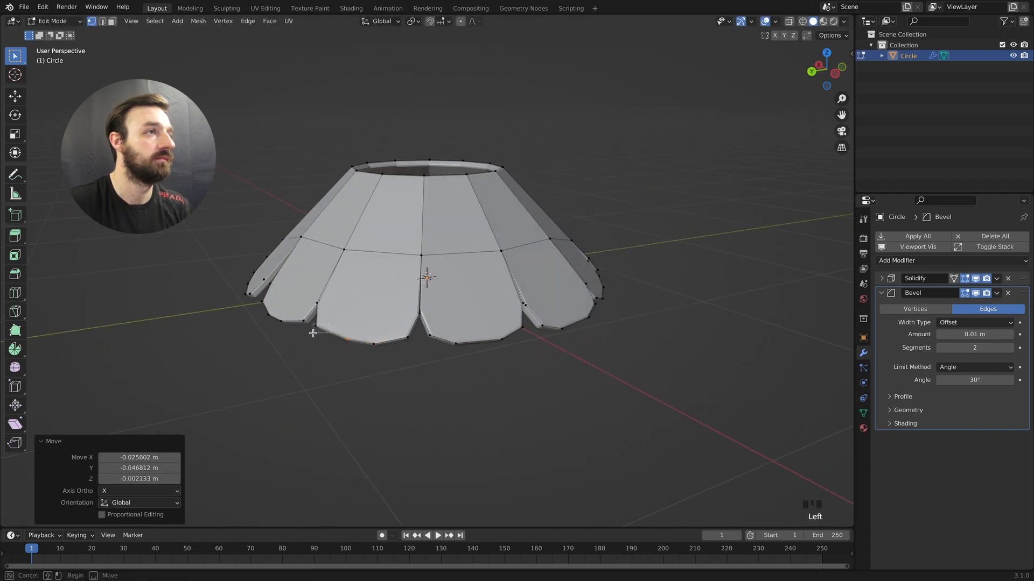
key("g")
left_click(318, 333)
left_click(318, 306)
key("g")
left_click(323, 308)
Move the same panel's lower corner and side vertices along the front gap inward
key("g")
left_click(400, 341)
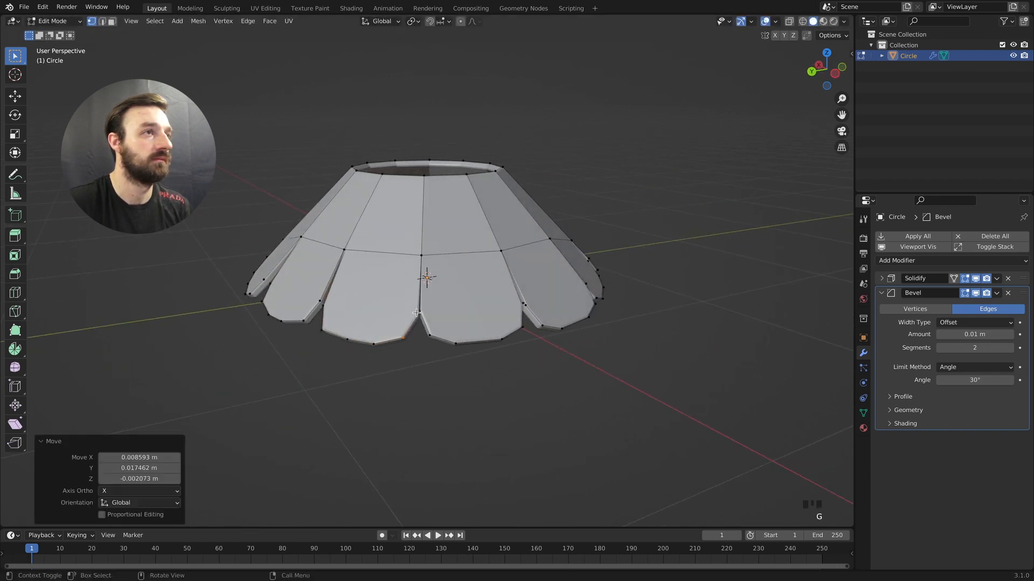
left_click(419, 314)
key("g")
left_click(412, 315)
Move the lower corner and side vertices of the panel across the front gap away from the gap
left_click_drag(470, 330, 424, 349)
key("g")
left_click(433, 347)
left_click(422, 310)
key("g")
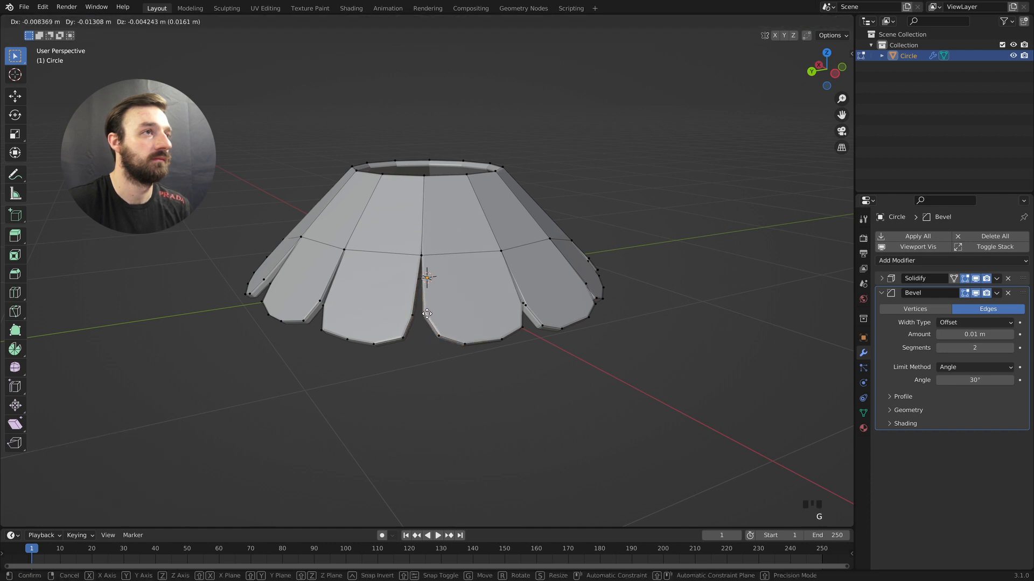
left_click(428, 312)
Spread the side vertices around the next gap apart and move the adjoining panel's lower corner vertices inward by about 0.041 m
middle_click_drag(434, 311, 395, 312)
left_click(432, 312)
key("g")
left_click(425, 312)
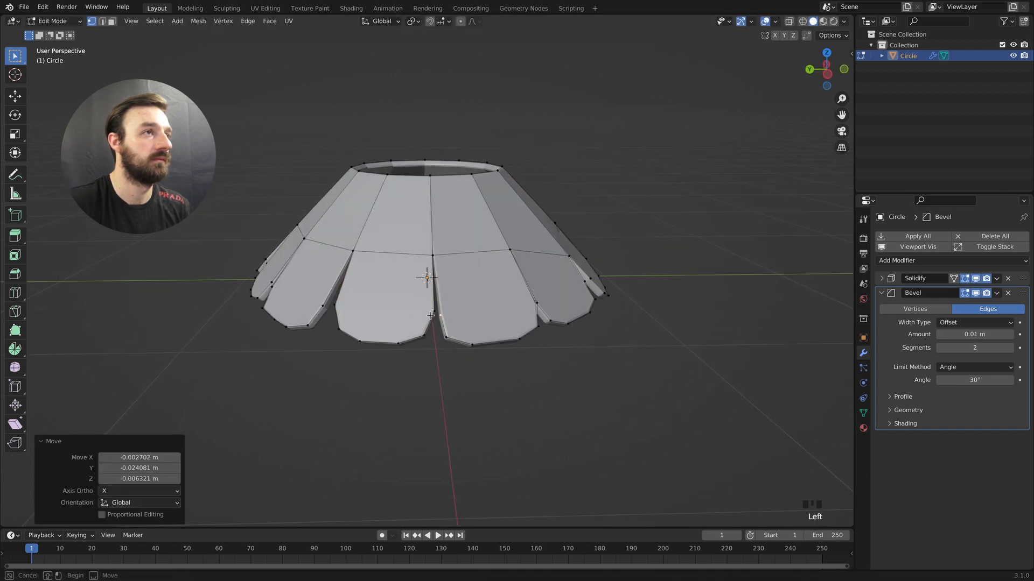
left_click(432, 331)
left_click(435, 311)
key("g")
left_click(440, 315)
left_click_drag(434, 324, 391, 348)
key("g")
left_click(385, 348)
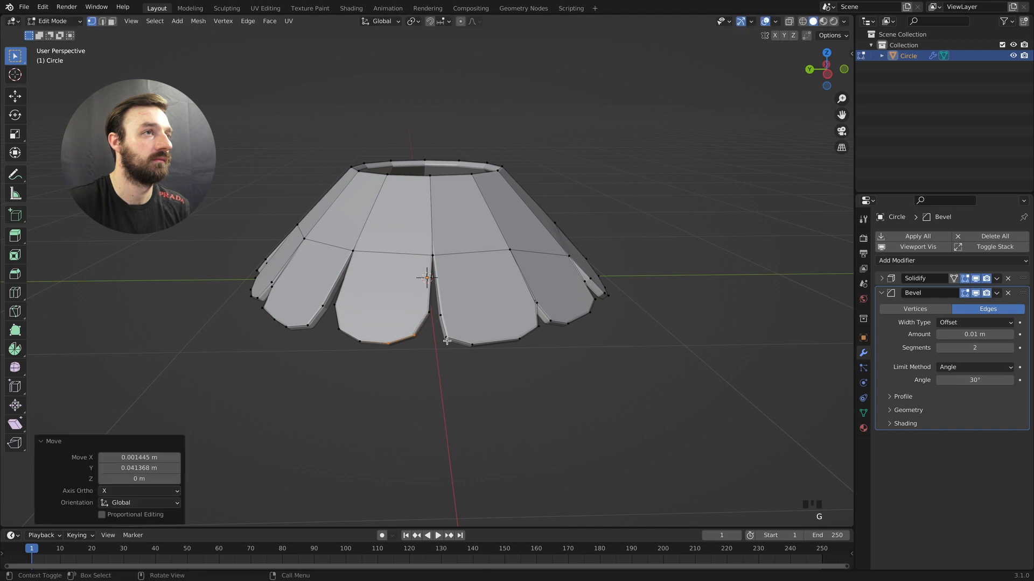
Move the last untouched panel's side, bottom and lower corner vertices inward to narrow its end unevenly
middle_click_drag(474, 329, 453, 329)
left_click(486, 313)
key("g")
left_click(481, 312)
left_click_drag(483, 335, 452, 350)
key("g")
left_click(447, 349)
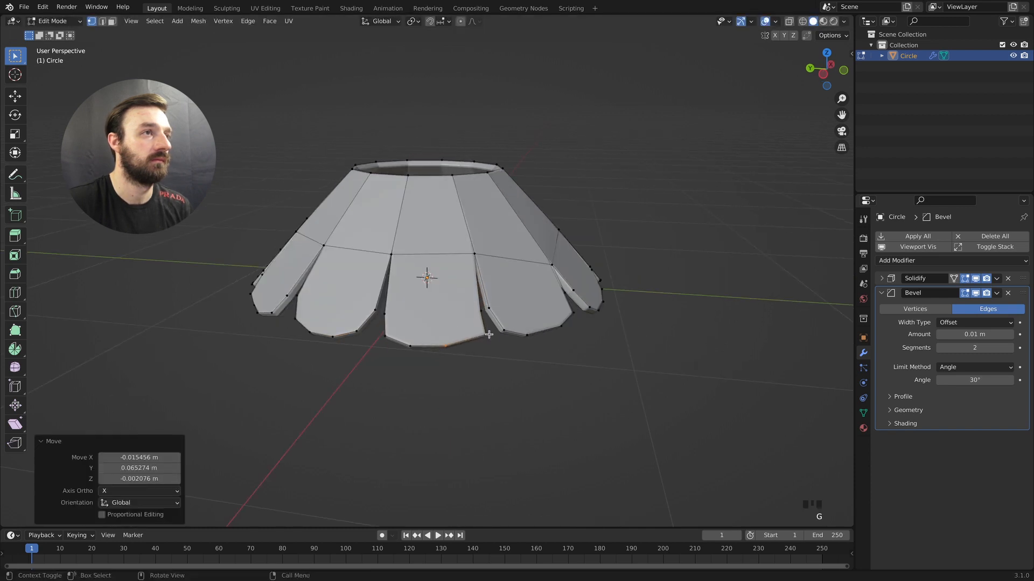
left_click(479, 336)
key("g")
left_click(472, 337)
middle_click_drag(479, 342, 459, 342)
key("space")
key("space")
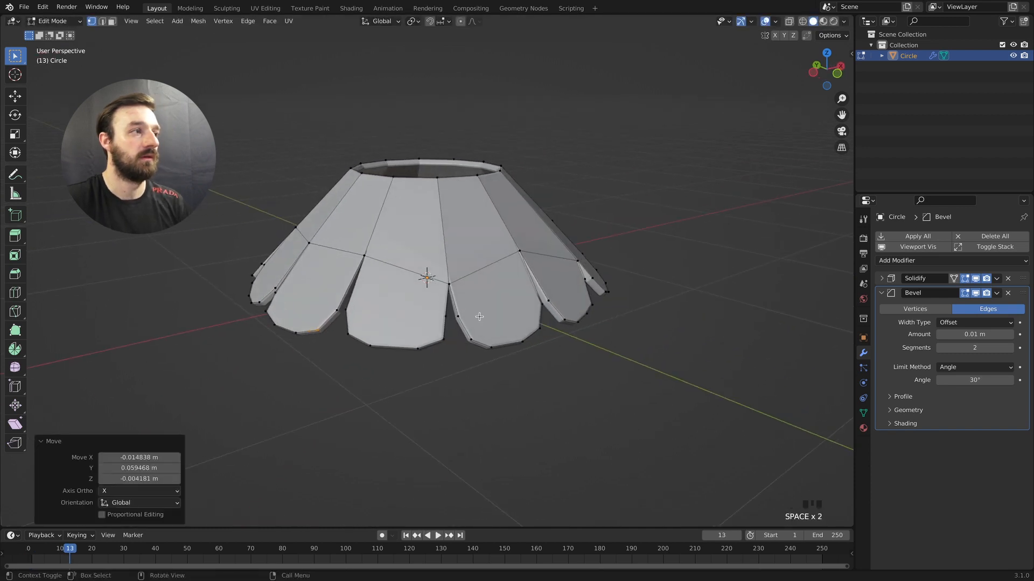
Return to Object Mode, duplicate the panel ring and raise the copy along Z above the original
key("Tab")
middle_click_drag(512, 321, 512, 322)
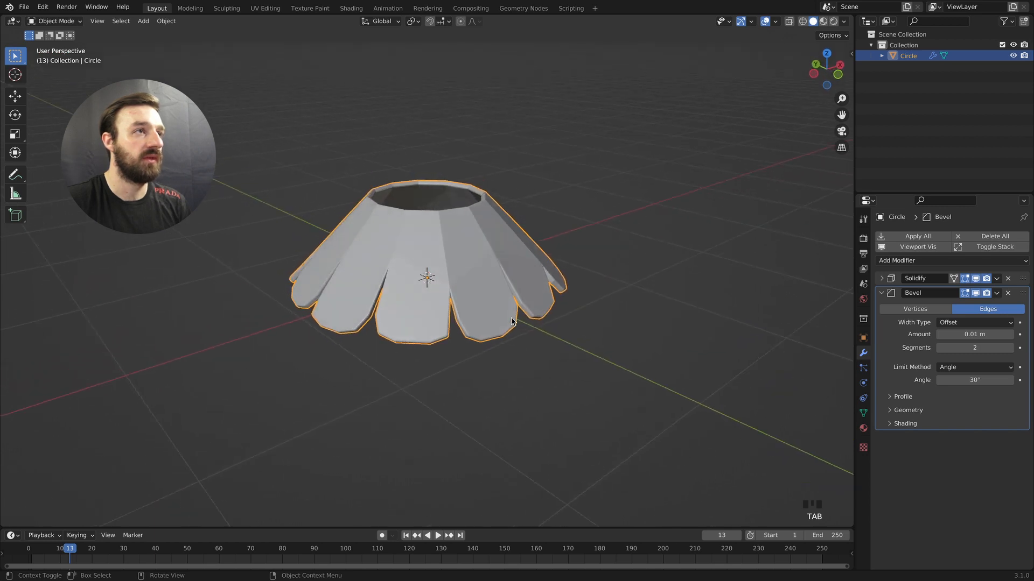
key("shift+d")
right_click(513, 322)
key("g")
key("z")
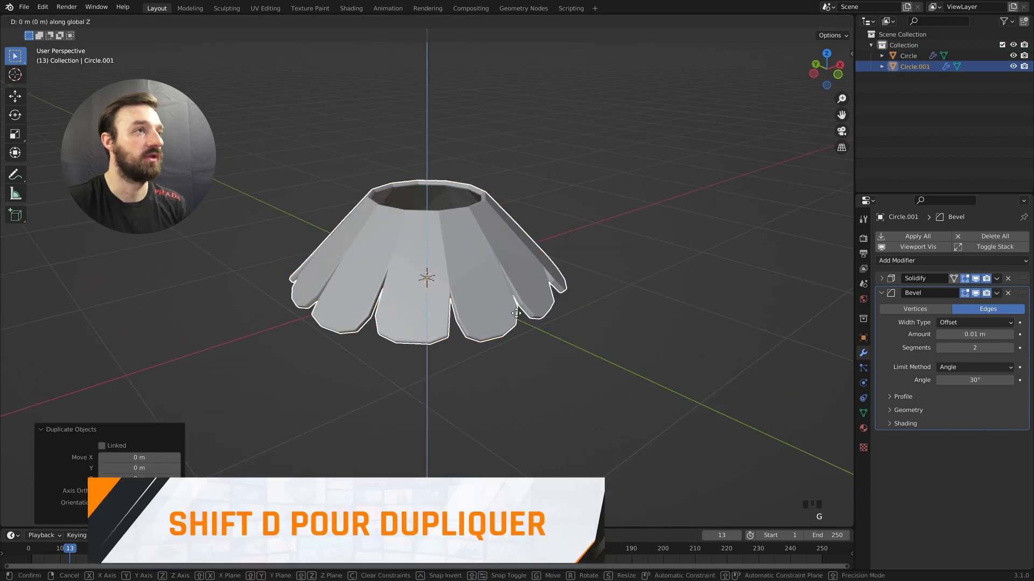
left_click(513, 280)
middle_click_drag(512, 281, 514, 282)
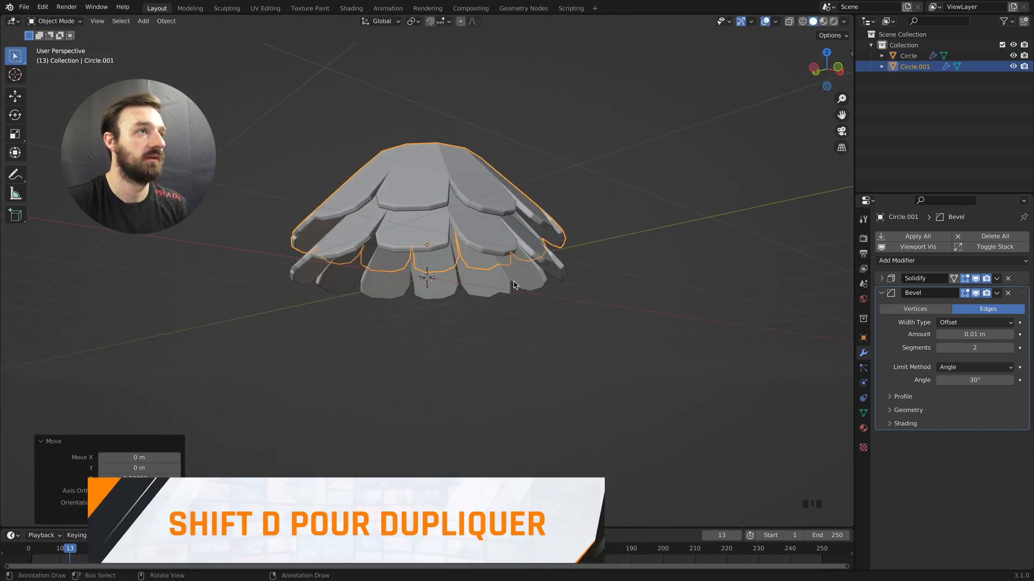
key("g")
key("z")
left_click(618, 277)
Scale the raised copy to about 0.855 and stretch it along the Z axis
key("s")
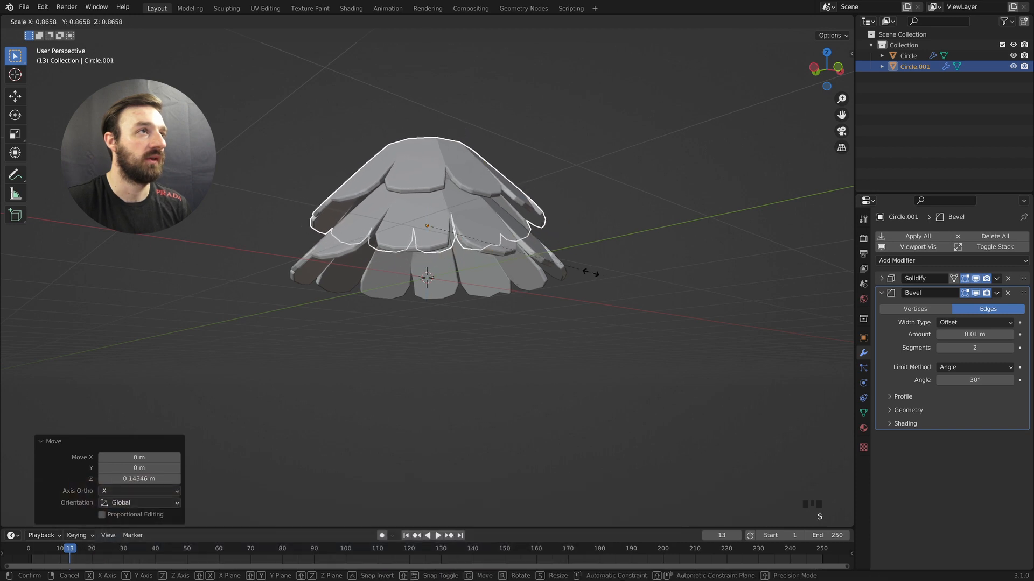
left_click(592, 277)
key("s")
key("z")
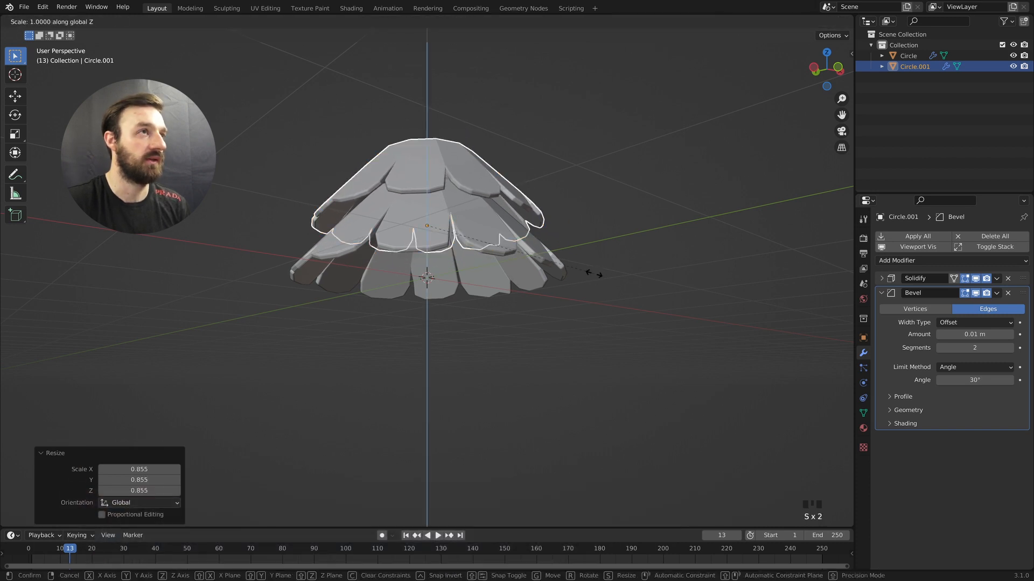
left_click(614, 321)
Lower the copy along Z by about 0.185 m and adjust its width by scaling only in X and Y
middle_click_drag(614, 321, 471, 203)
key("g")
key("z")
left_click(470, 224)
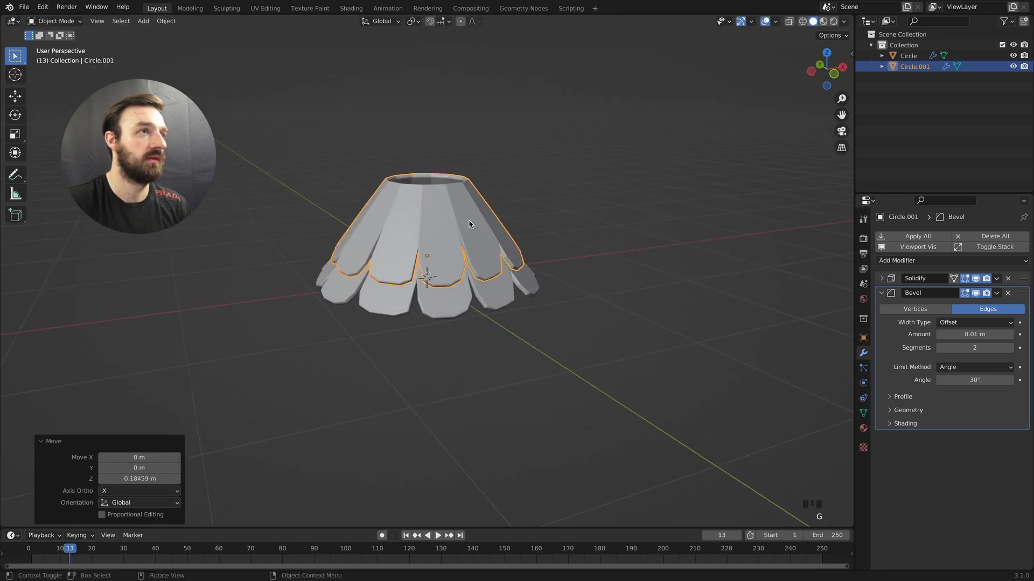
key("s")
key("shift+z")
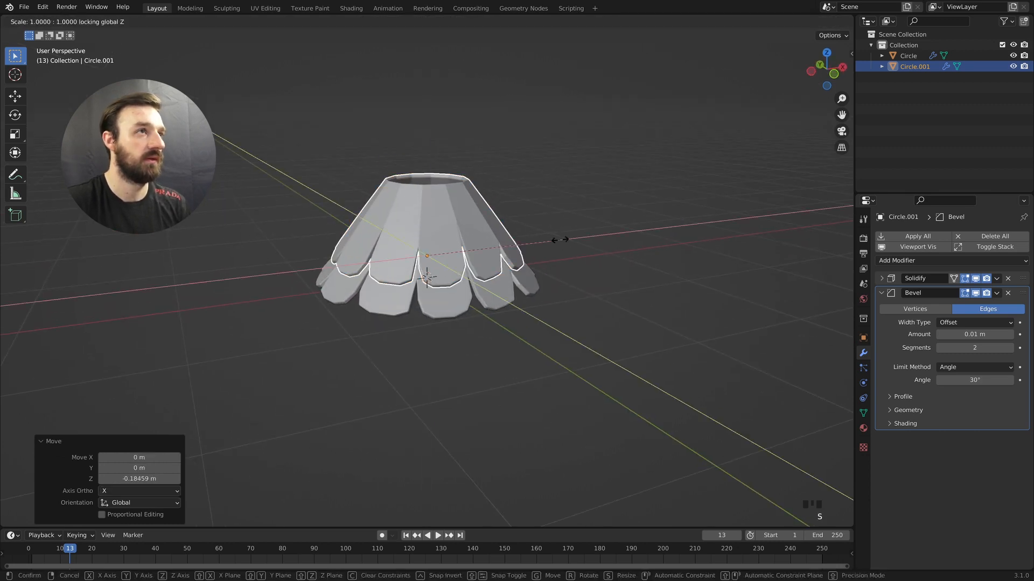
left_click(552, 237)
Scale the copy's top edge loop inward in Edit Mode to narrow its opening, and return to Object Mode
key("Tab")
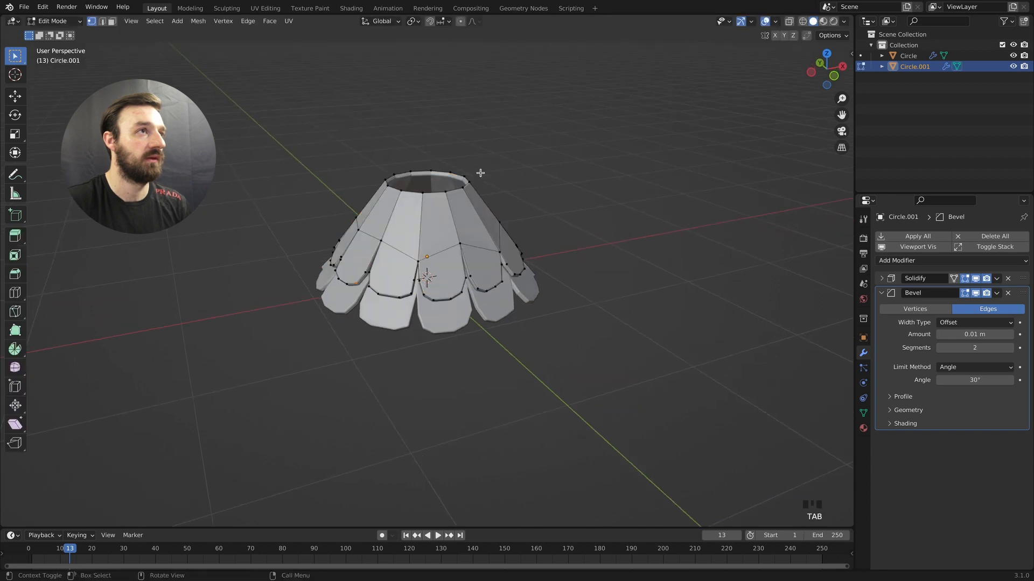
key("s")
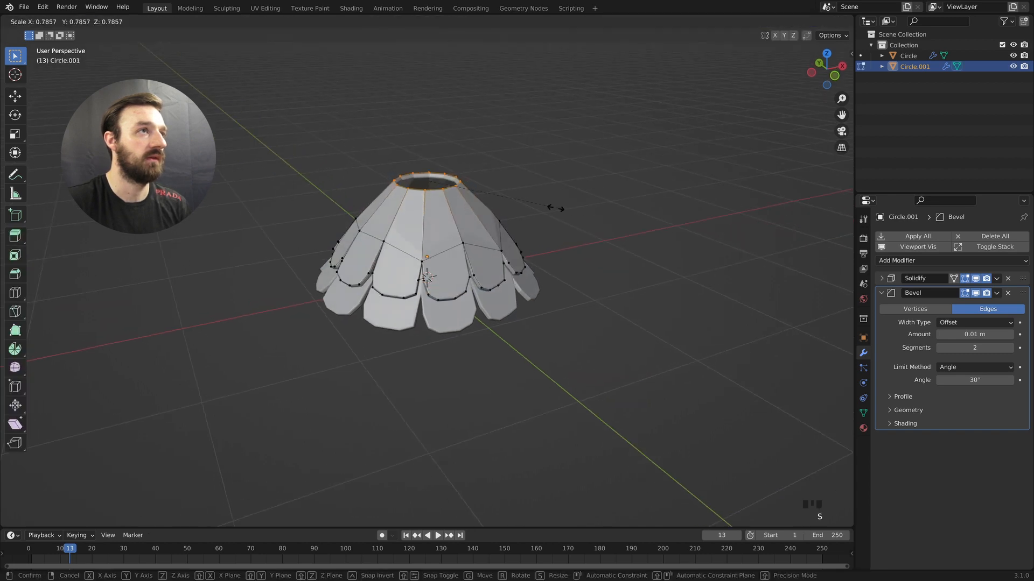
left_click(543, 208)
key("Tab")
Duplicate the second roof layer and raise the copy along Z to form a third layer
middle_click_drag(542, 210, 545, 202)
key("shift+d")
key("z")
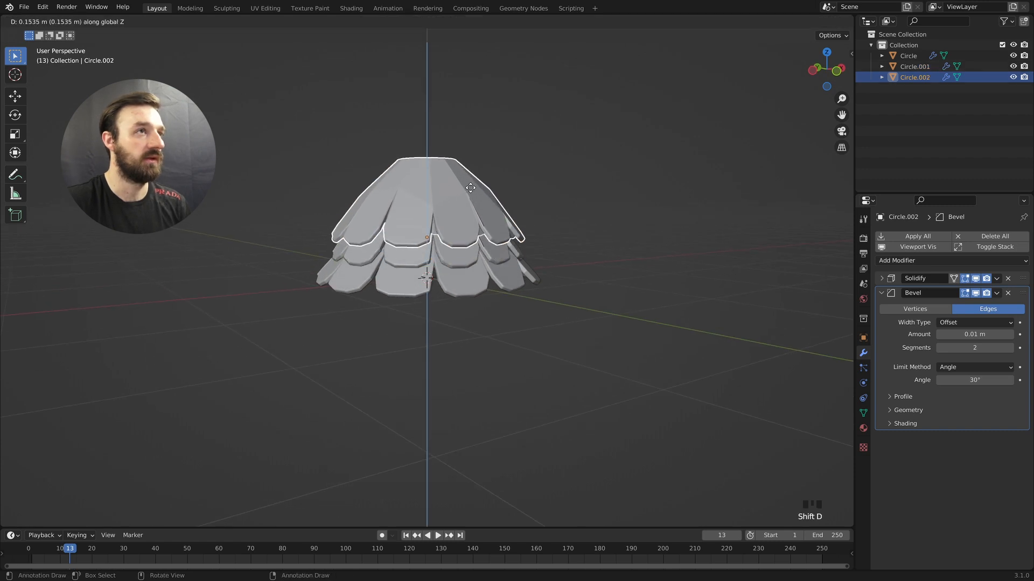
left_click(549, 192)
Duplicate the third layer, raise the copy about 0.257 m along Z and scale it down to about 0.76
key("shift+d")
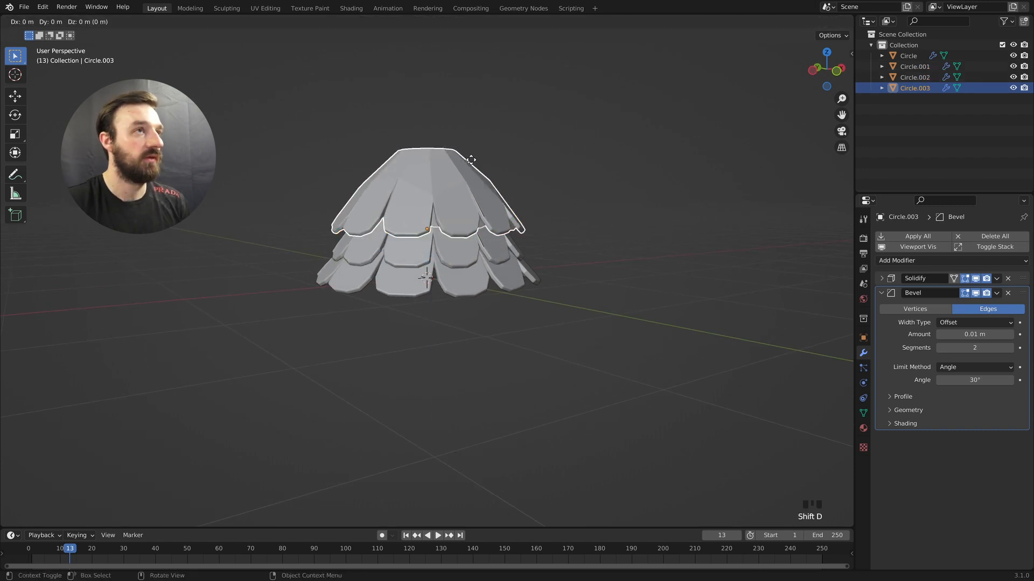
key("z")
left_click(474, 133)
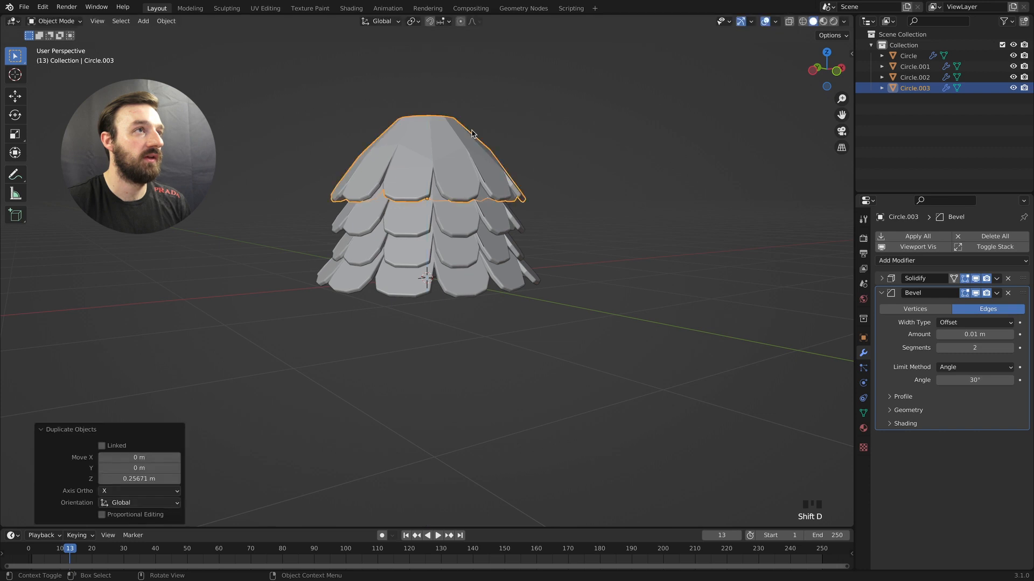
key("s")
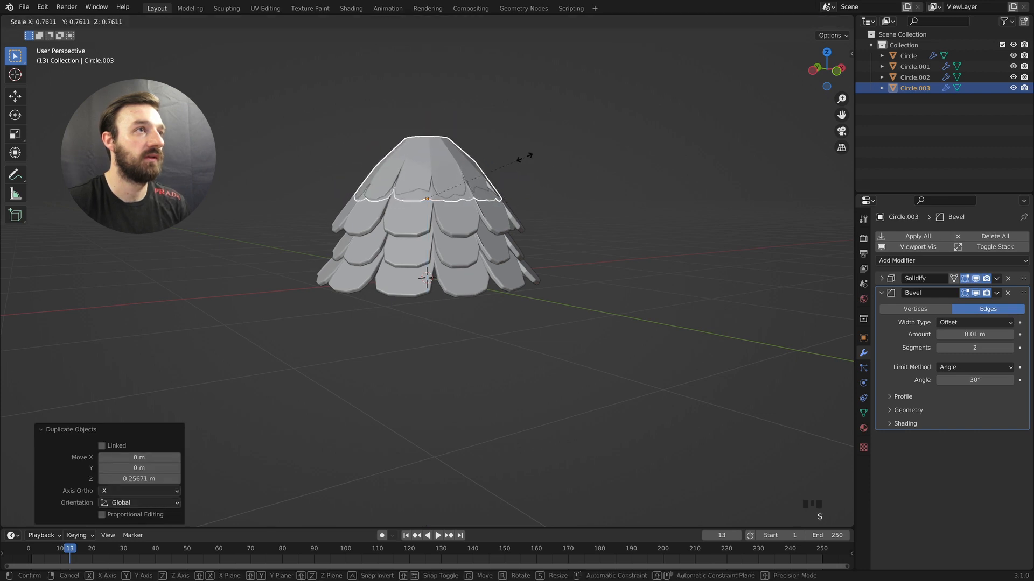
left_click(521, 158)
Merge the top layer's upper edge loop at center in Edit Mode and raise the resulting tip about 0.44 m along Z
key("Tab")
key("m")
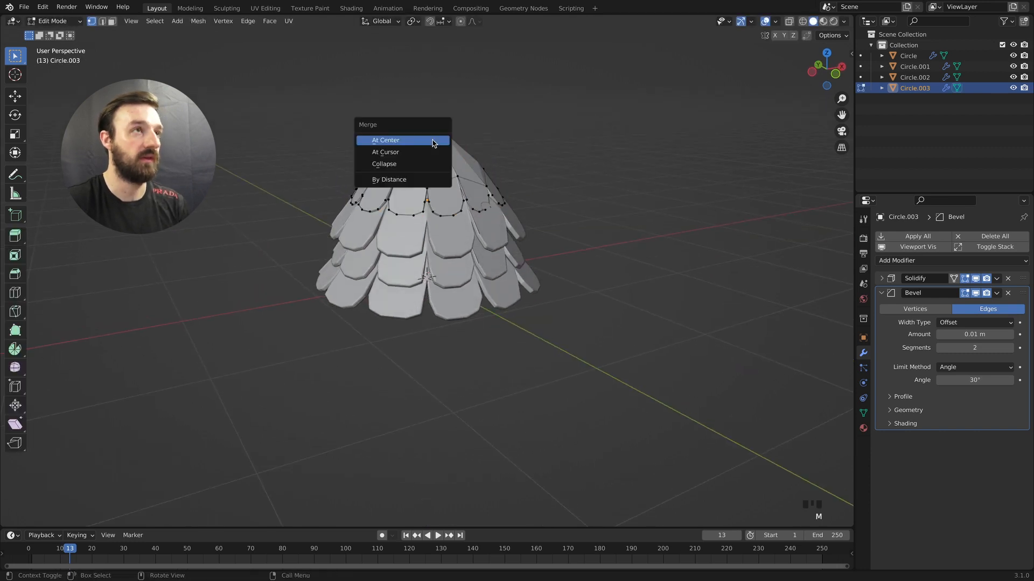
left_click(433, 140)
key("g")
key("z")
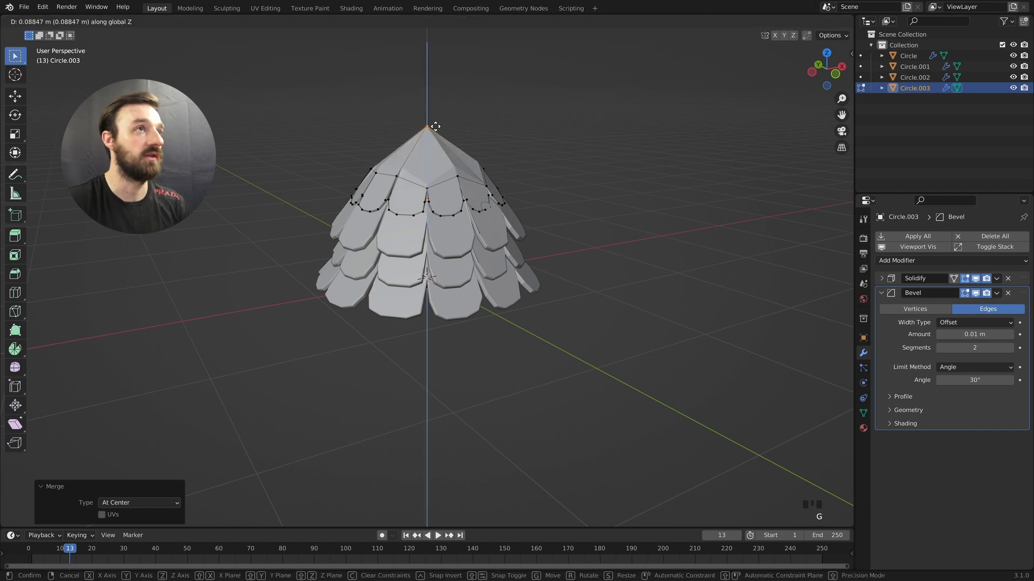
left_click(433, 83)
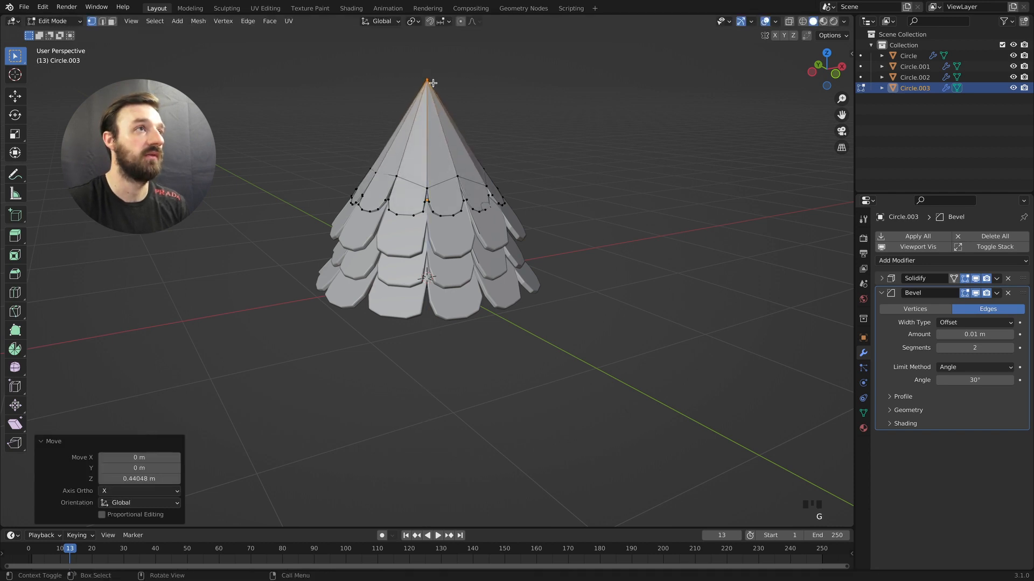
Return to Object Mode and scale the pointed top layer up uniformly to about 1.074
key("Tab")
key("s")
left_click(469, 161)
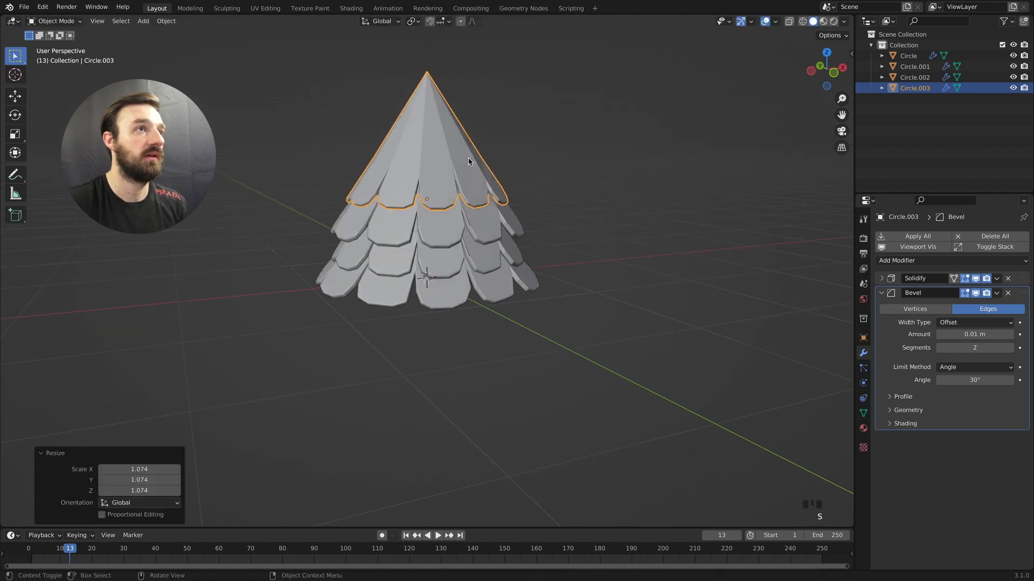
mouse_move(469, 161)
middle_mouse_down()
mouse_move(460, 140)
mouse_move(459, 152)
middle_mouse_up()
Rotate the second layer from the bottom around Z to stagger its panels against the layer below
left_click(434, 260)
key("r")
key("z")
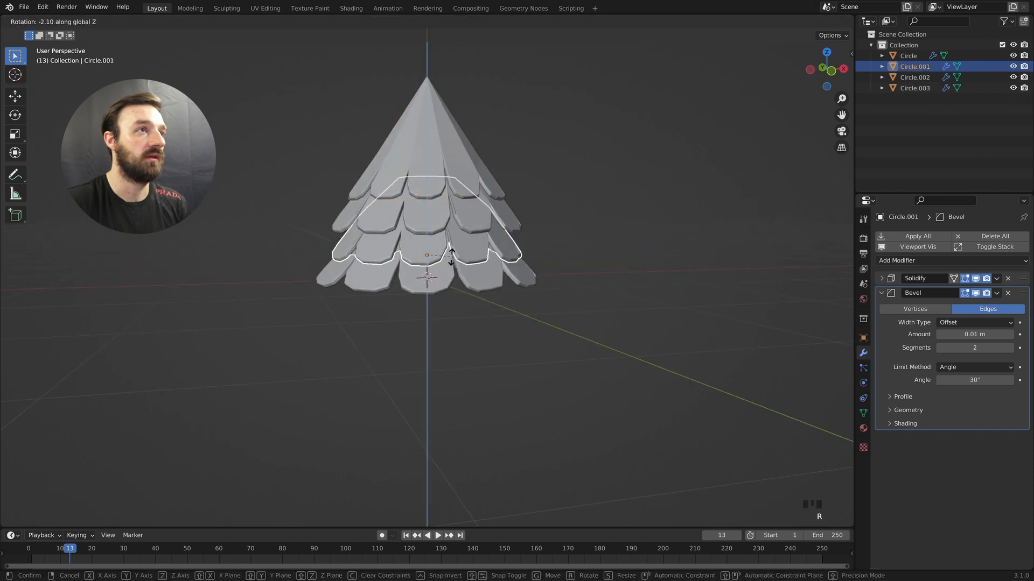
left_click(380, 255)
key("r")
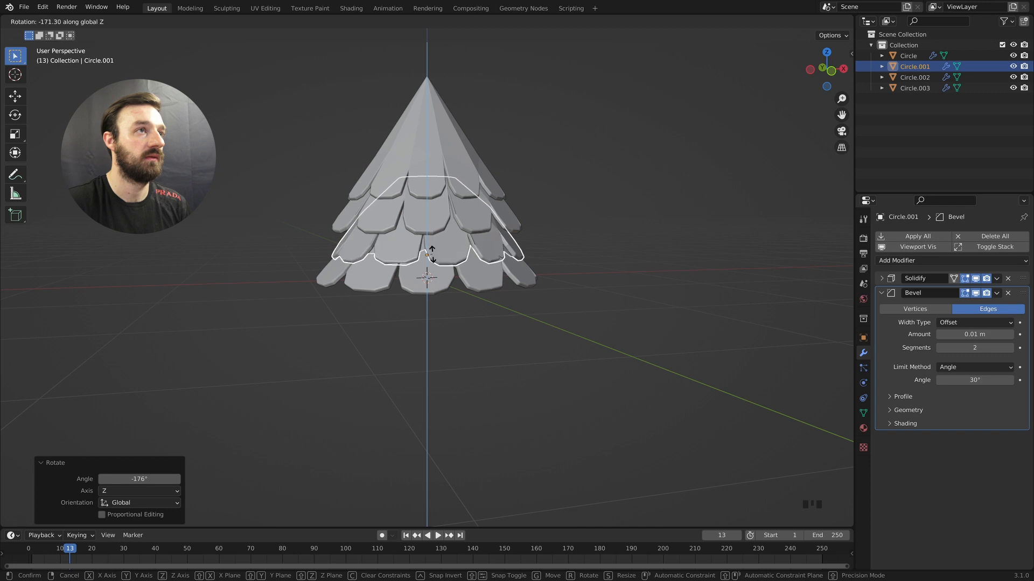
left_click(429, 255)
middle_click_drag(429, 255, 421, 322)
Rotate the third layer and the top layer around Z so their panels are offset from each other, the top one by about -174°
left_click(432, 231)
key("r")
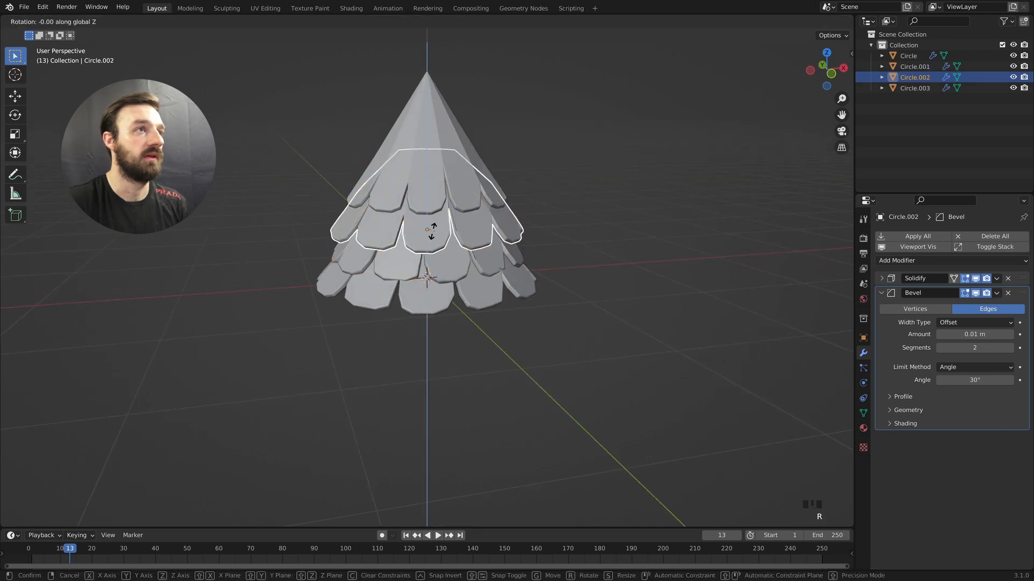
left_click(425, 225)
left_click(431, 199)
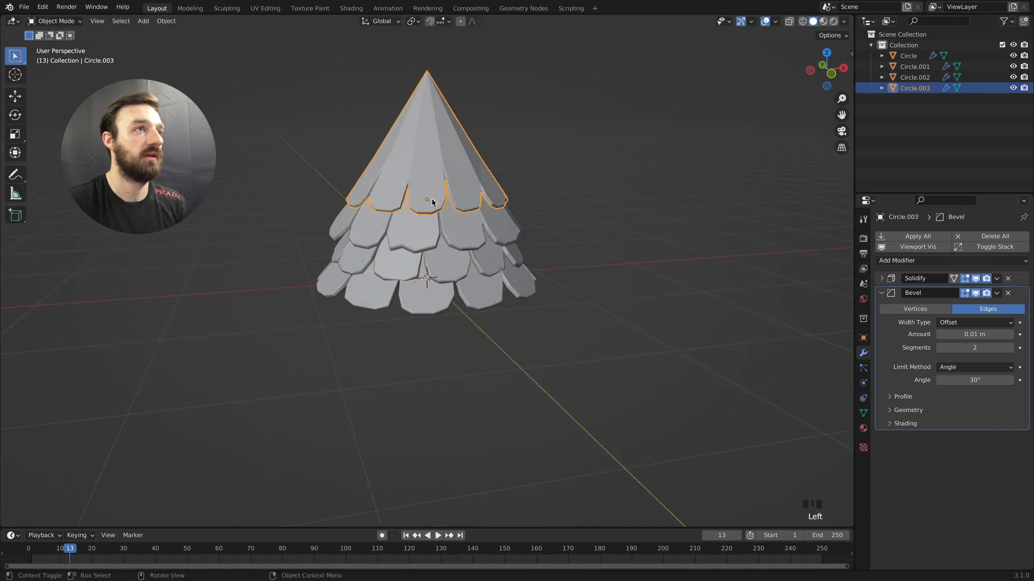
key("r")
left_click(423, 199)
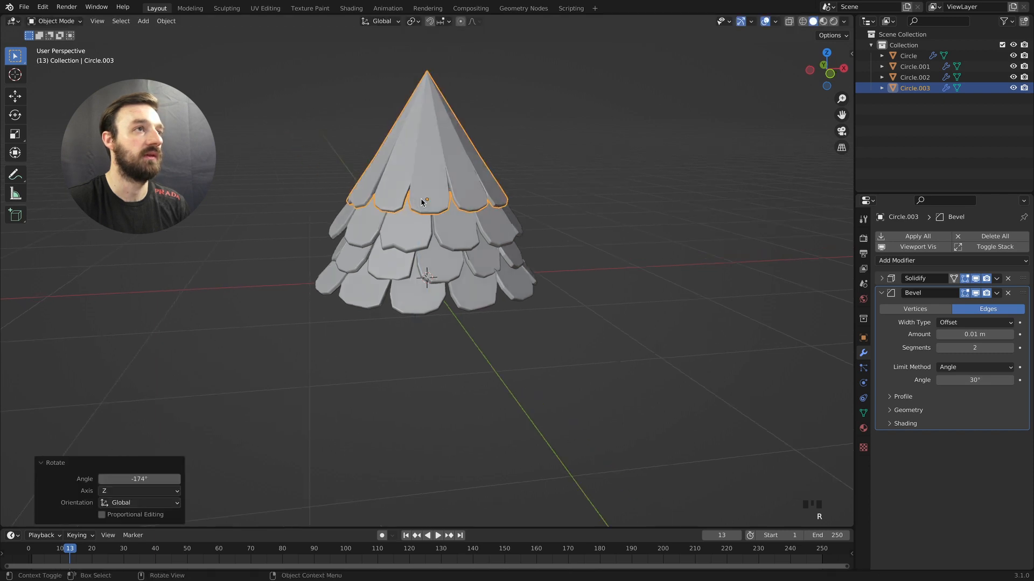
Raise the pointed top layer along Z, and raise the third layer about 0.165 m
middle_click_drag(423, 199, 447, 278)
key("g")
key("z")
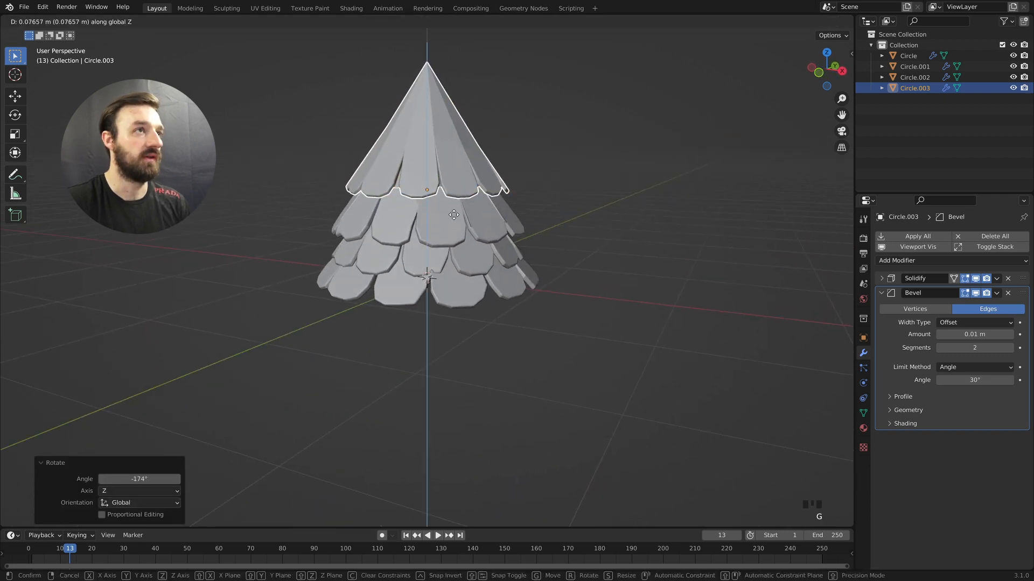
left_click(452, 215)
left_click(450, 211)
key("g")
key("z")
left_click(449, 196)
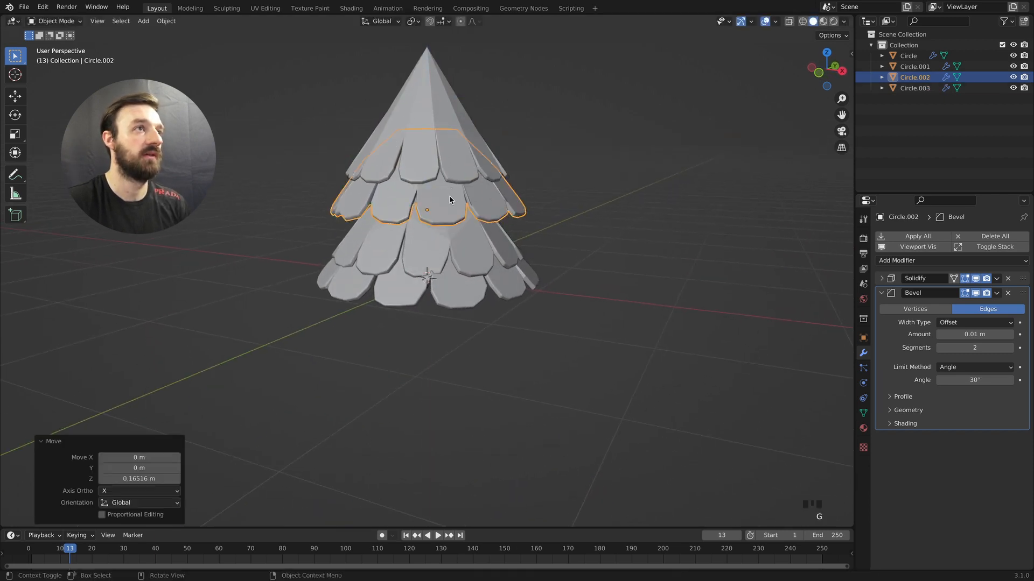
Raise the second layer from the bottom about 0.122 m along Z to even out the spacing
left_click(445, 247)
key("g")
key("z")
left_click(445, 228)
middle_click_drag(444, 228, 469, 227)
scroll(444, 227, "down", 1, "super")
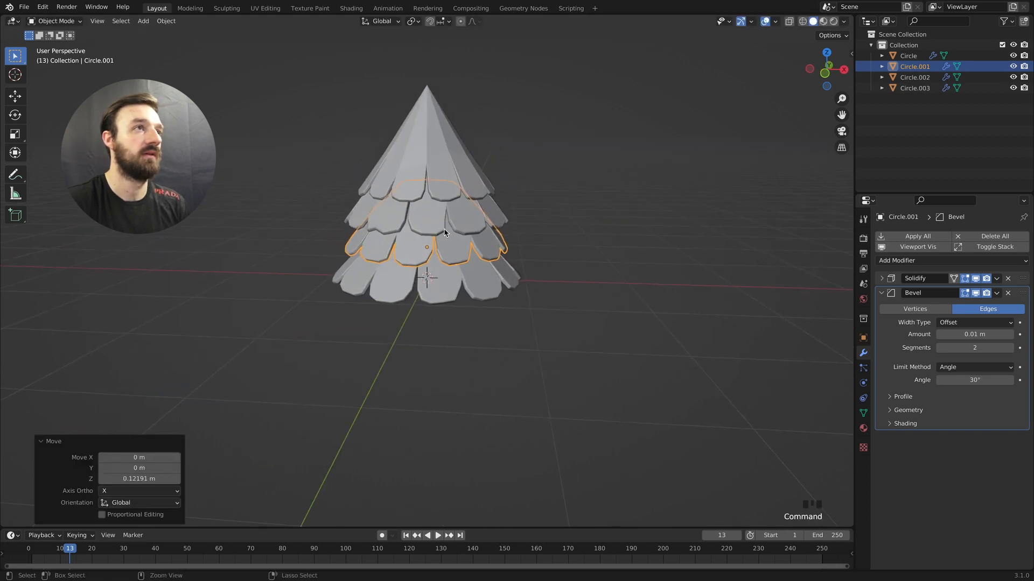
Select the tip vertex of the top layer in Edit Mode and lower it along Z to shorten the point
key("Tab")
left_click_drag(410, 97, 411, 97)
key("Tab")
left_click(421, 96)
key("Tab")
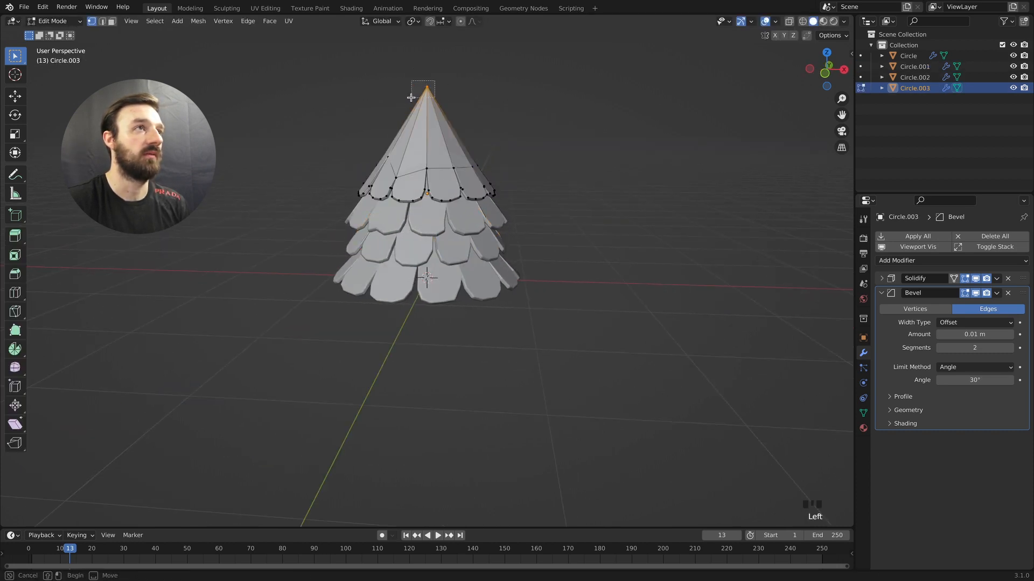
key("g")
key("z")
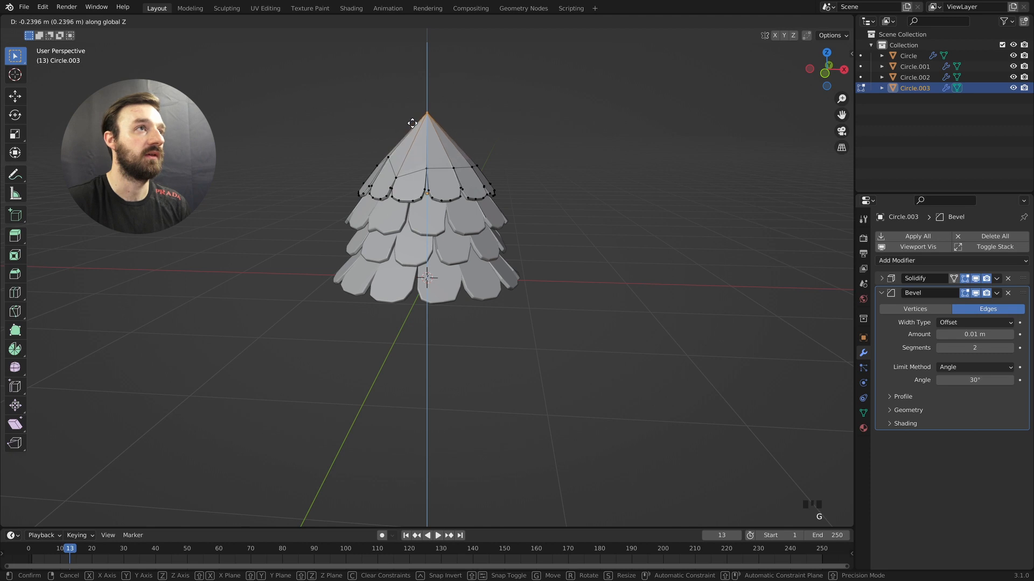
left_click(412, 121)
Return to Object Mode, select all four foliage layers and raise them about 0.71 m along Z
middle_click_drag(412, 121, 543, 130)
key("Tab")
left_click_drag(544, 128, 390, 316)
key("g")
key("z")
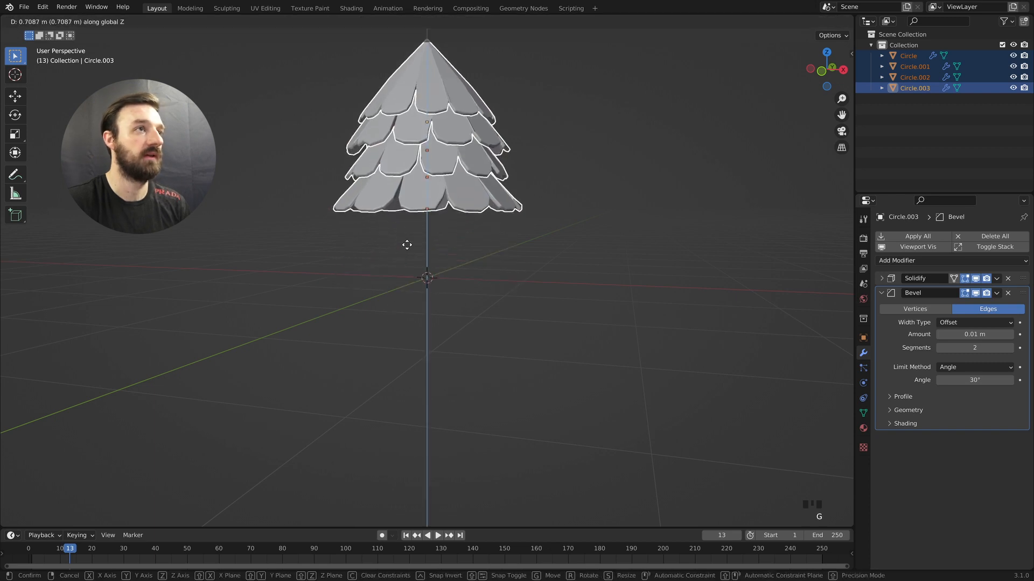
left_click(406, 245)
Add a 12-vertex mesh circle at the origin and scale it down as the base of a trunk
left_click(464, 258)
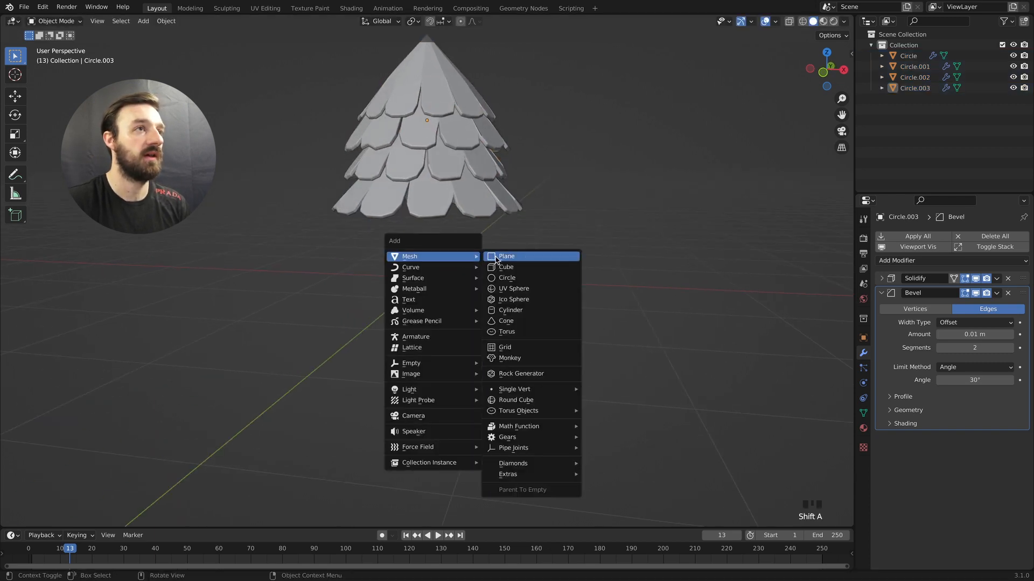
left_click(507, 277)
key("s")
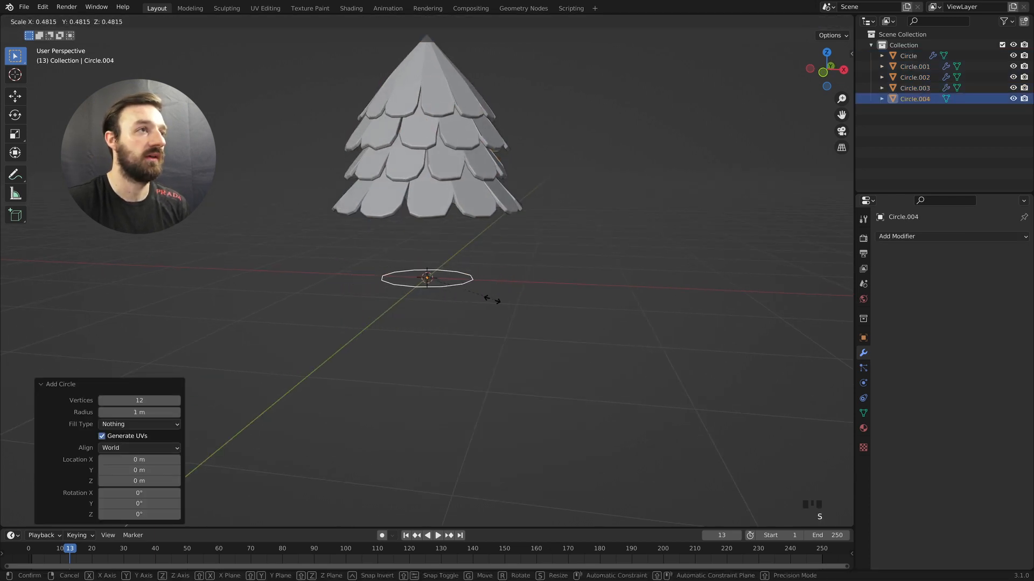
left_click(468, 299)
Extrude the circle about 2.285 m upward in Edit Mode, merge its top vertices at center, and return to Object Mode
key("Tab")
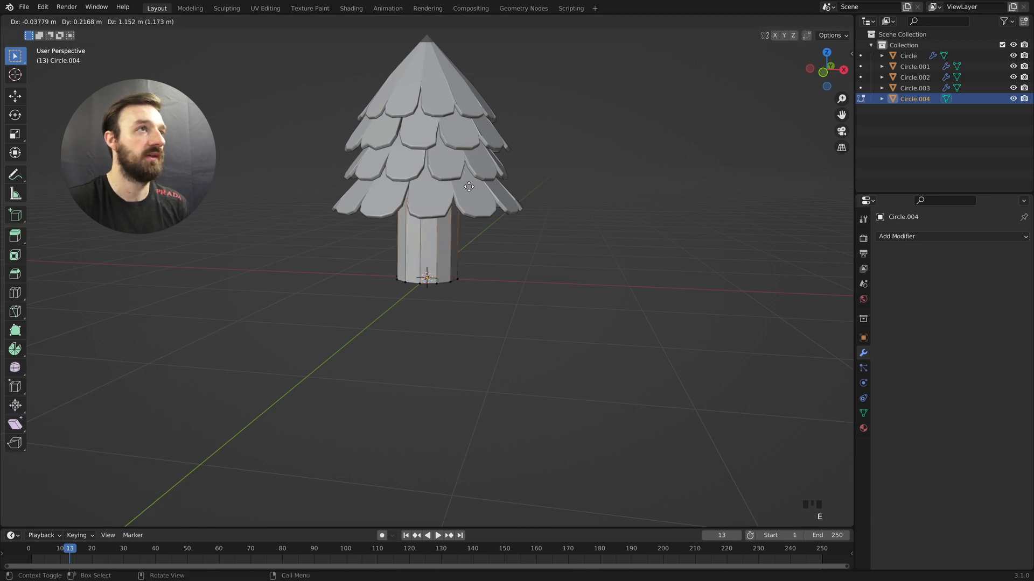
left_click(470, 67)
key("m")
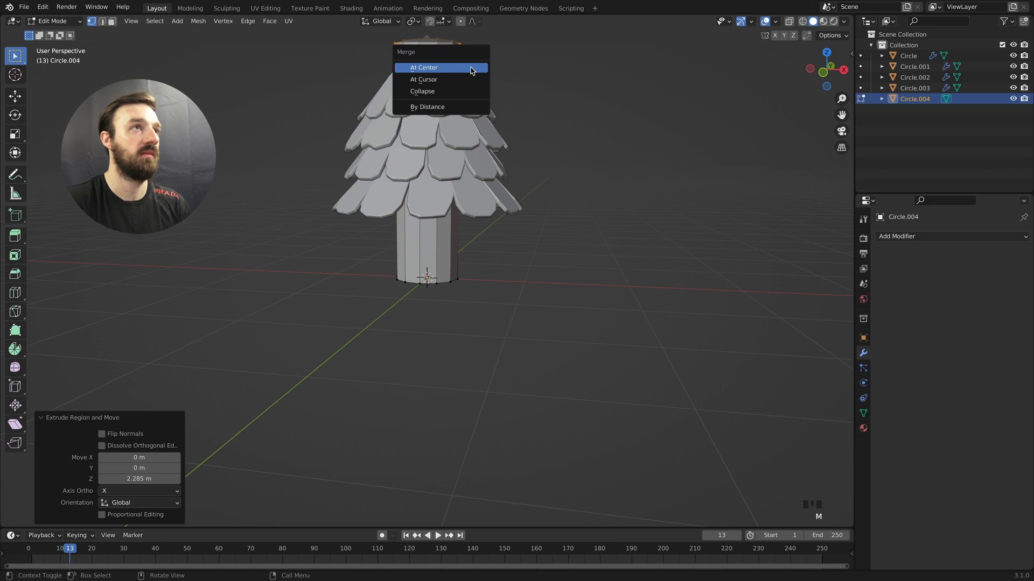
left_click(473, 70)
key("Tab")
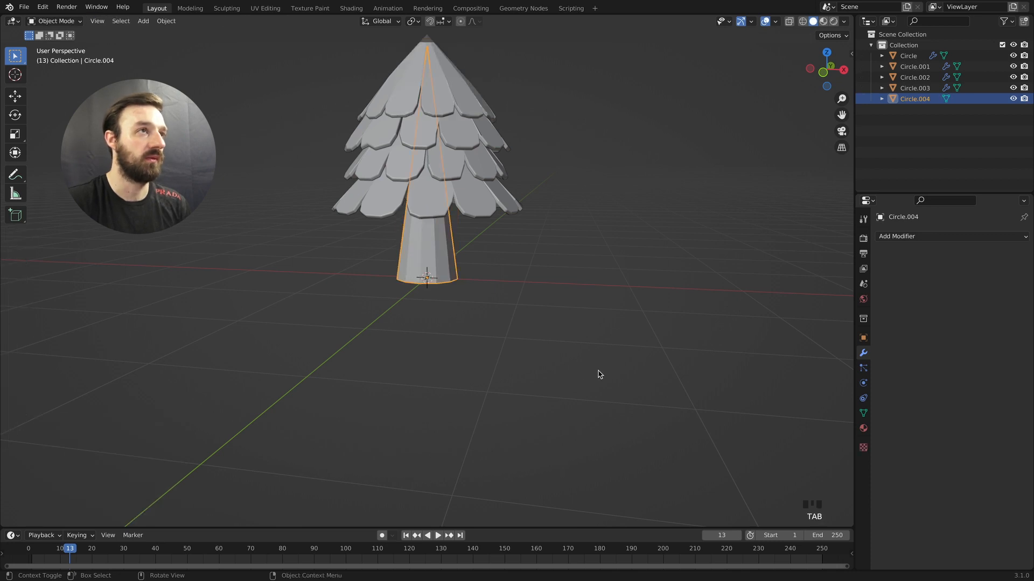
Scale the trunk down to about 0.772, and narrow its bottom vertex ring in Edit Mode
key("s")
left_click(496, 339)
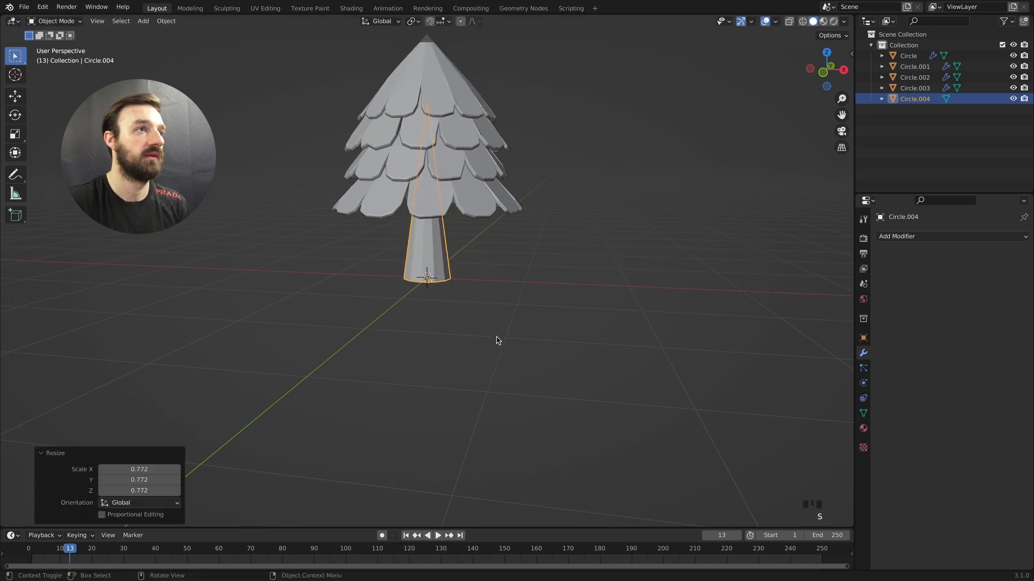
middle_click_drag(496, 339, 473, 263)
key("Tab")
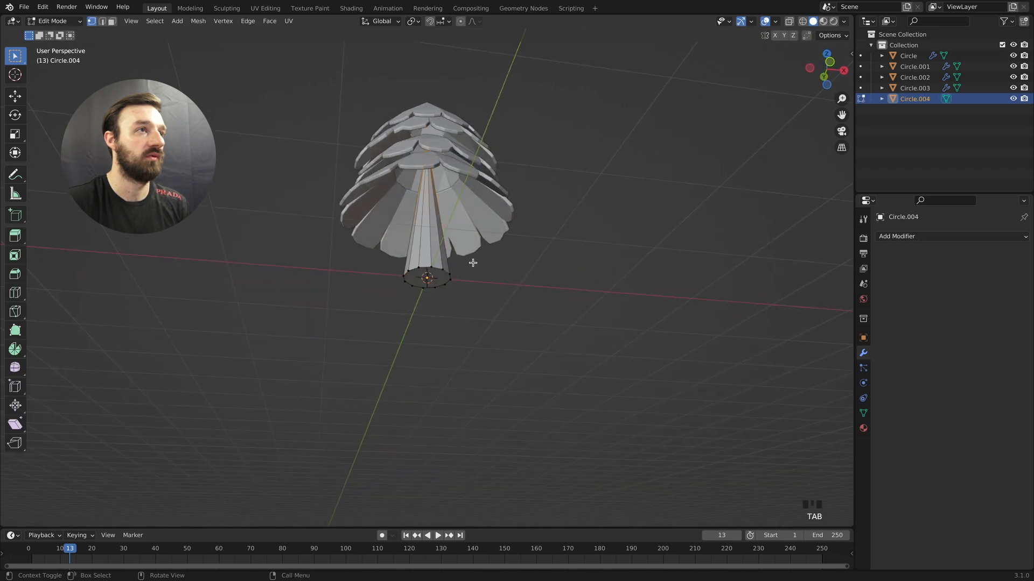
left_click_drag(473, 263, 370, 312)
middle_click_drag(502, 320, 469, 197)
key("s")
left_click(504, 322)
key("Tab")
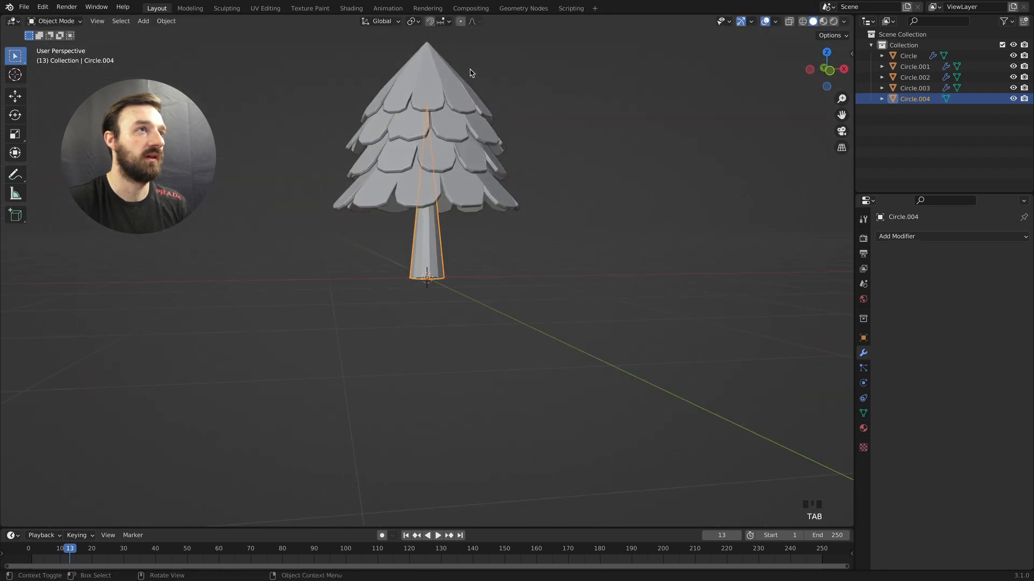
Select the four foliage layers and lower them along Z to shorten the exposed part of the trunk
left_click_drag(471, 201, 453, 243)
key("g")
key("z")
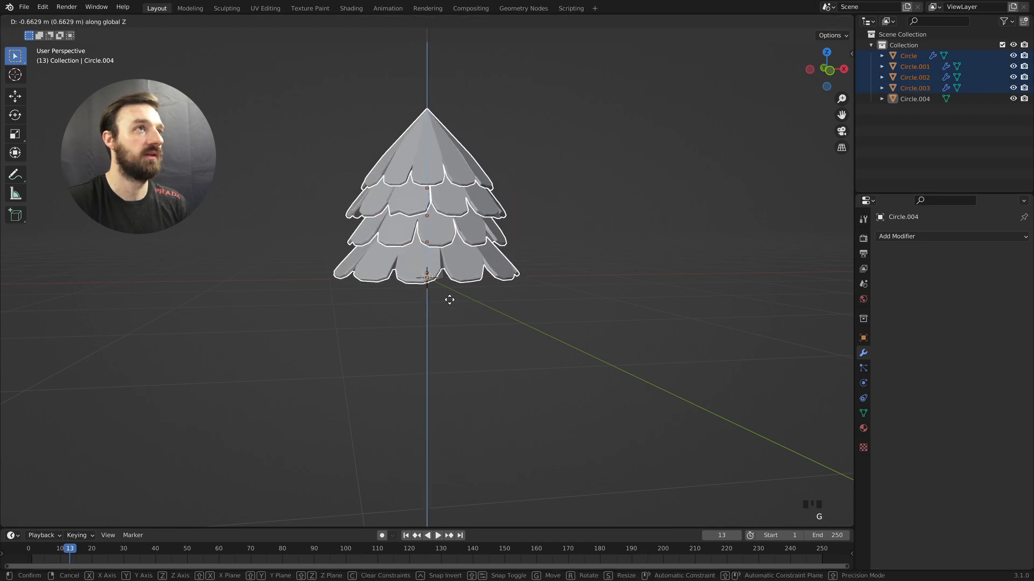
left_click(451, 284)
middle_click_drag(450, 283, 547, 103)
key("Tab")
key("Tab")
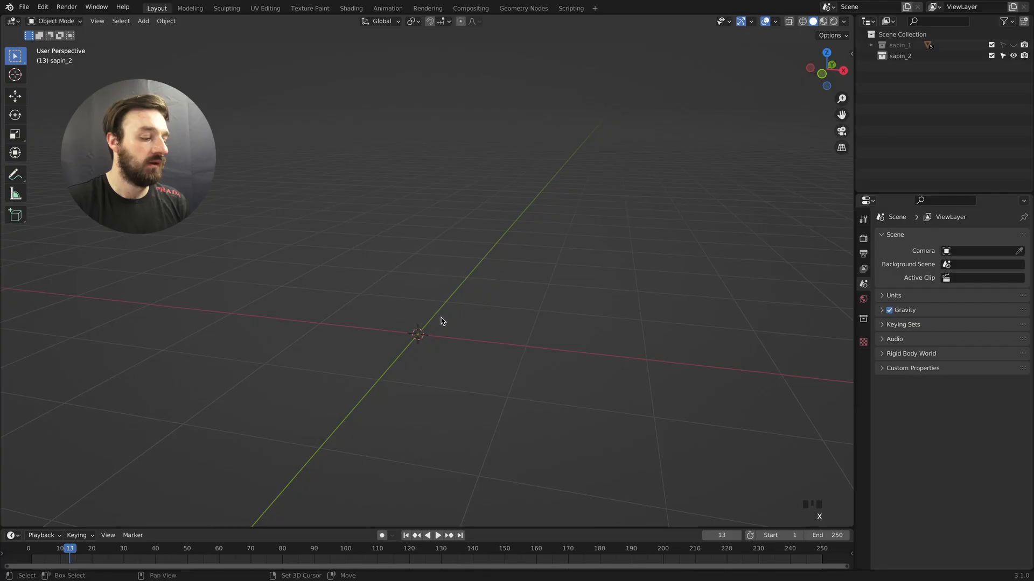
Add a 32-vertex mesh circle with a 1 m radius at the origin in the sapin_2 collection
key("shift+a")
mouse_move(441, 321)
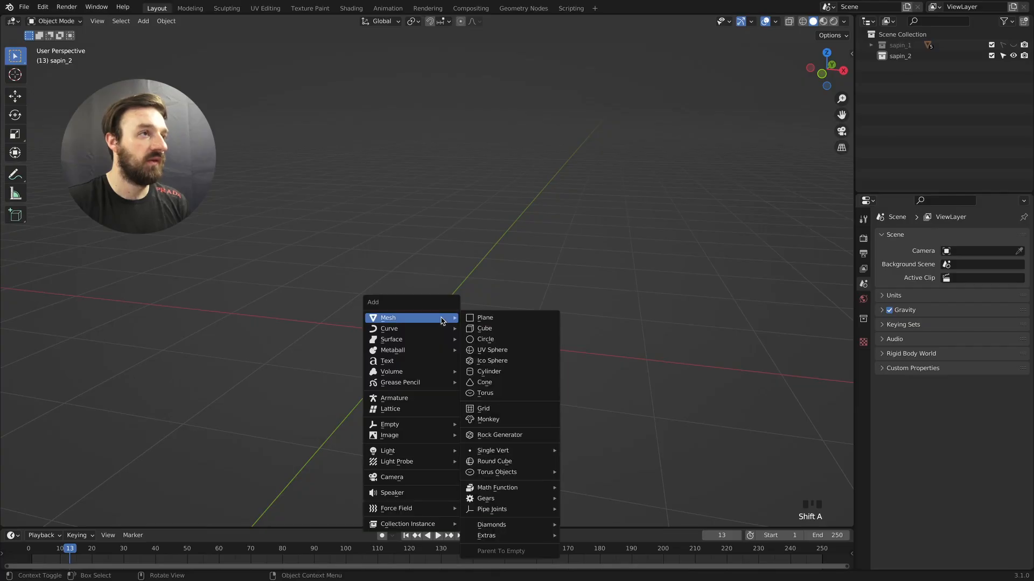
left_click(483, 338)
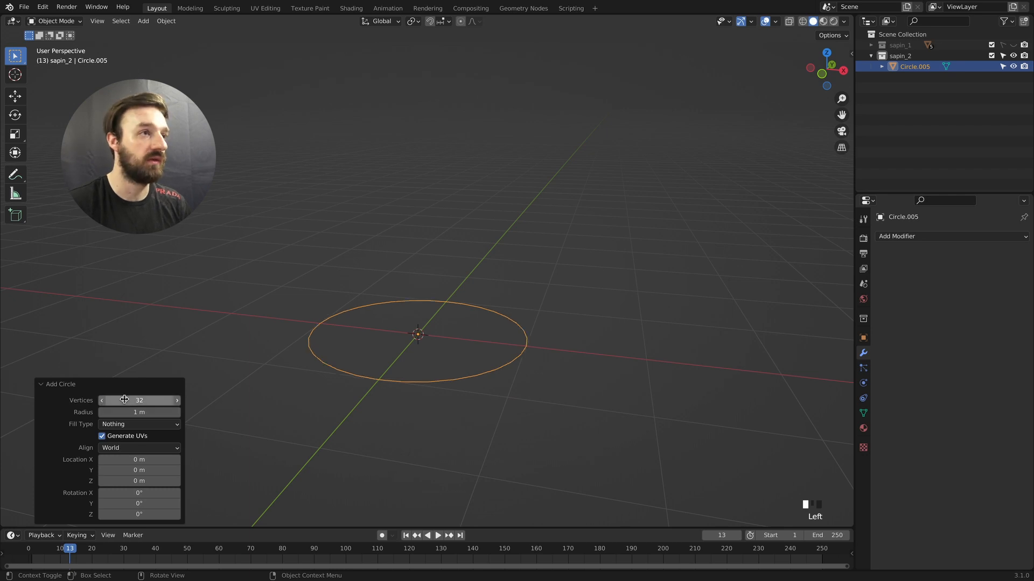
Extrude the circle inward to a scale of about 0.291 and raise the inner ring about 0.706 m into an open cone
key("Tab")
key("e")
key("s")
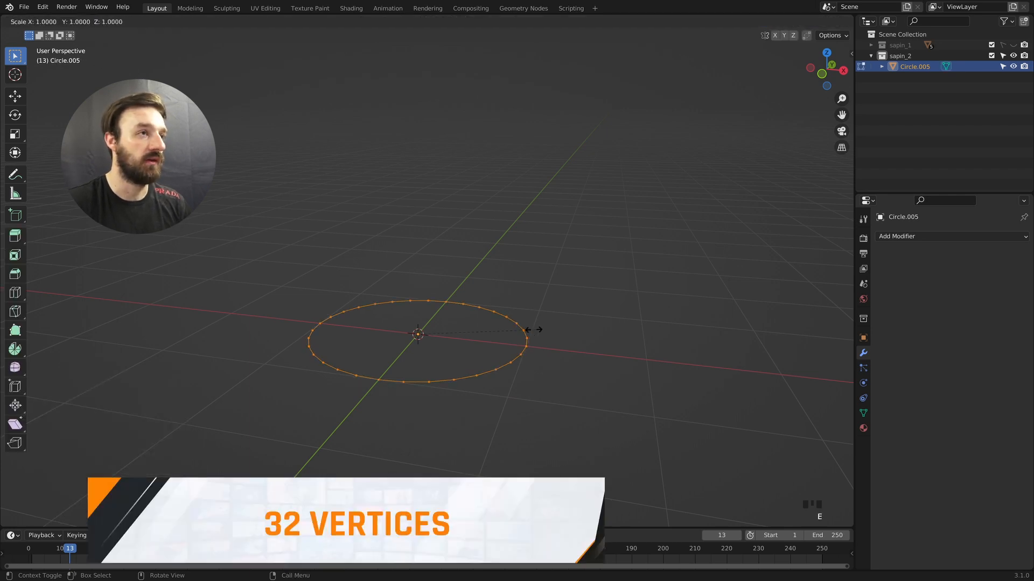
left_click(447, 334)
key("g")
key("z")
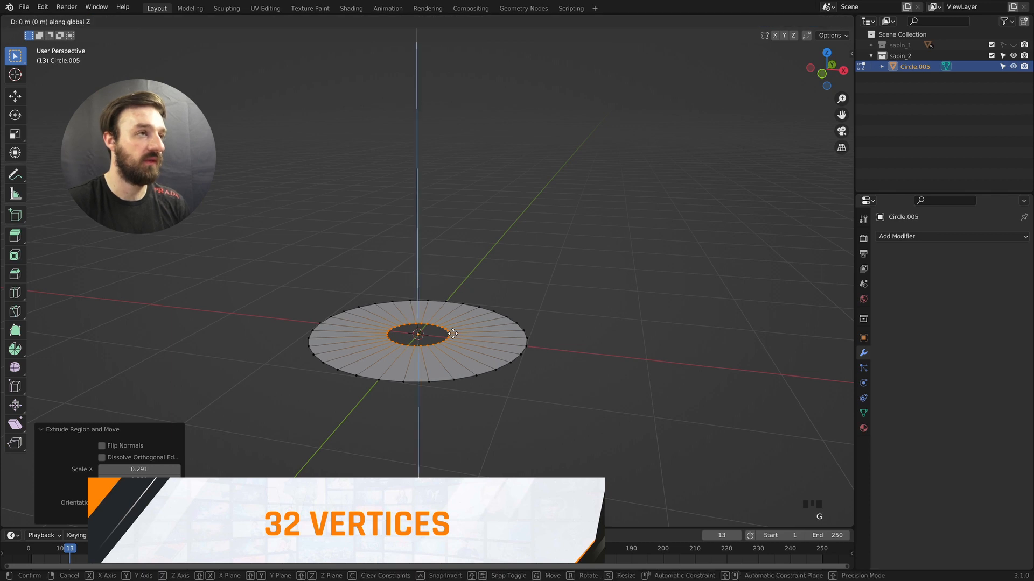
left_click(447, 260)
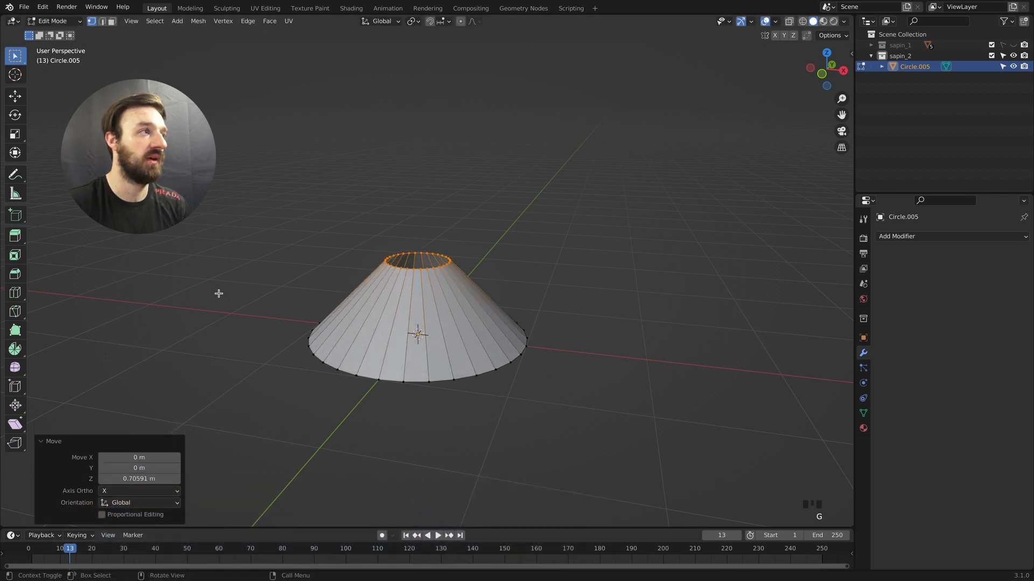
Add one loop cut around the lower cone at factor 0.327, and slide a front rim vertex upward by factor 0.552
left_click(15, 293)
left_click_drag(452, 329, 460, 347)
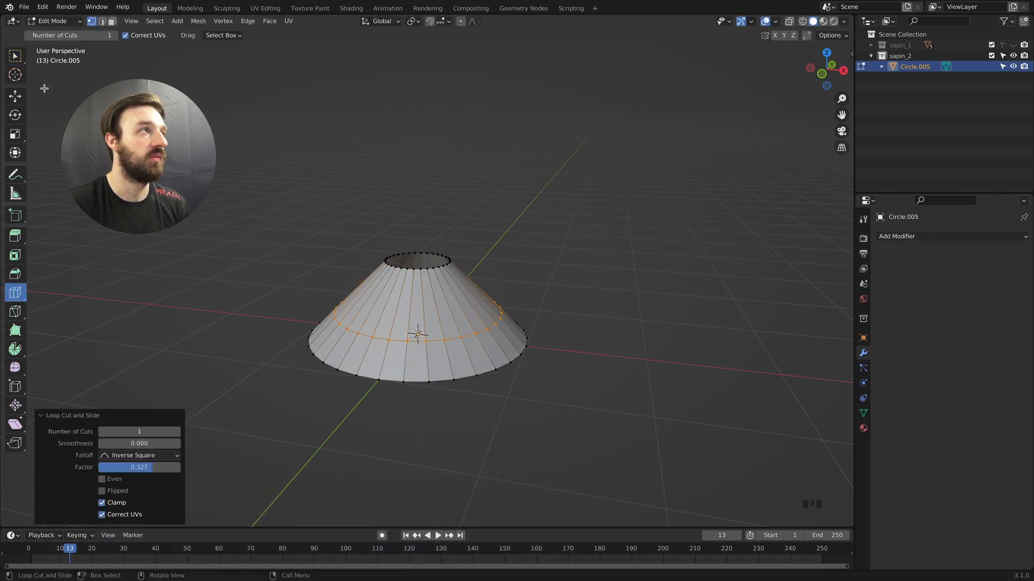
left_click(423, 384)
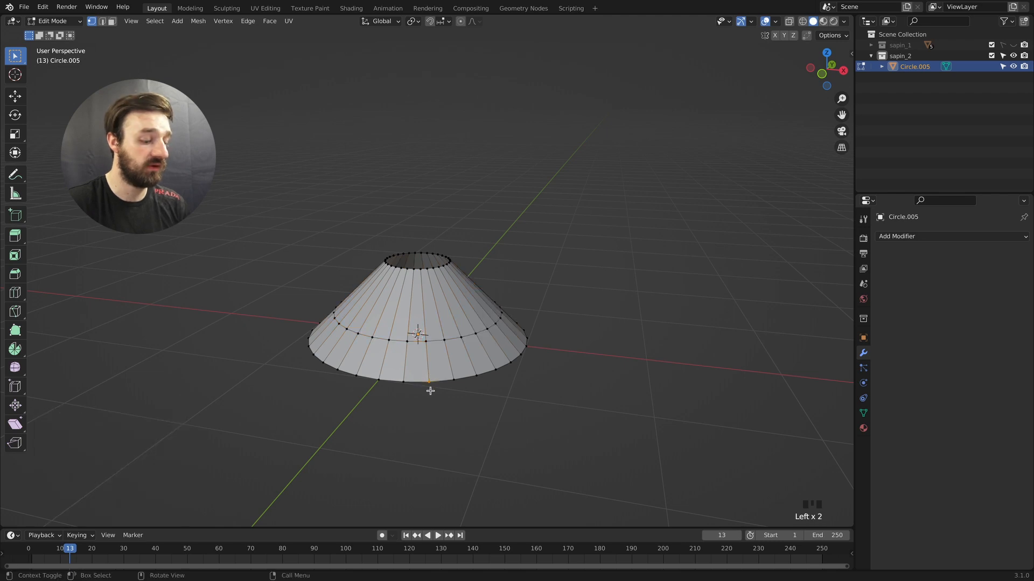
key("g")
key("g")
left_click(378, 375)
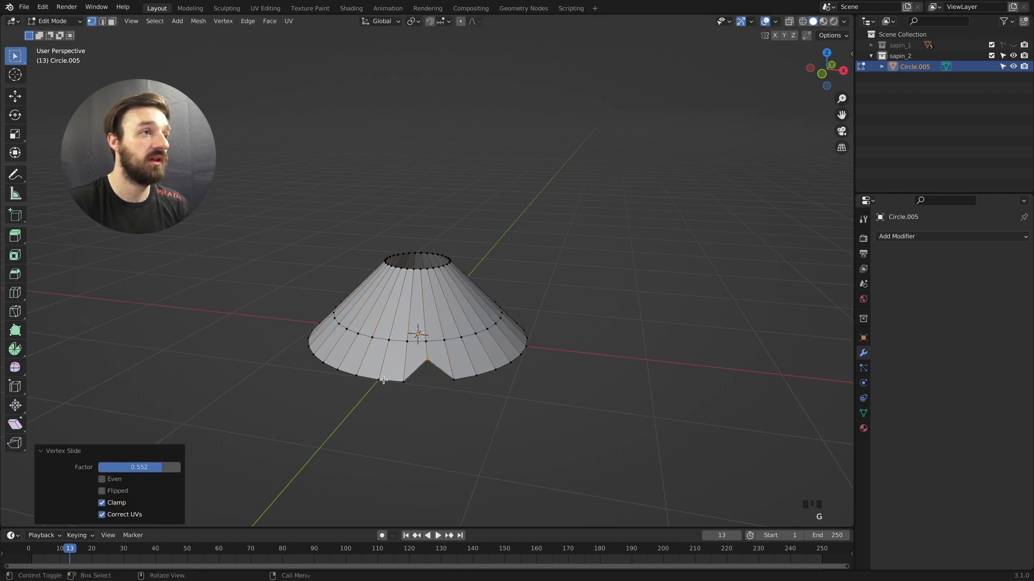
Cut a second notch in the cone's front rim by sliding a vertex beside the first notch upward by factor 0.327
left_click(381, 382)
key("g")
key("g")
left_click(380, 377)
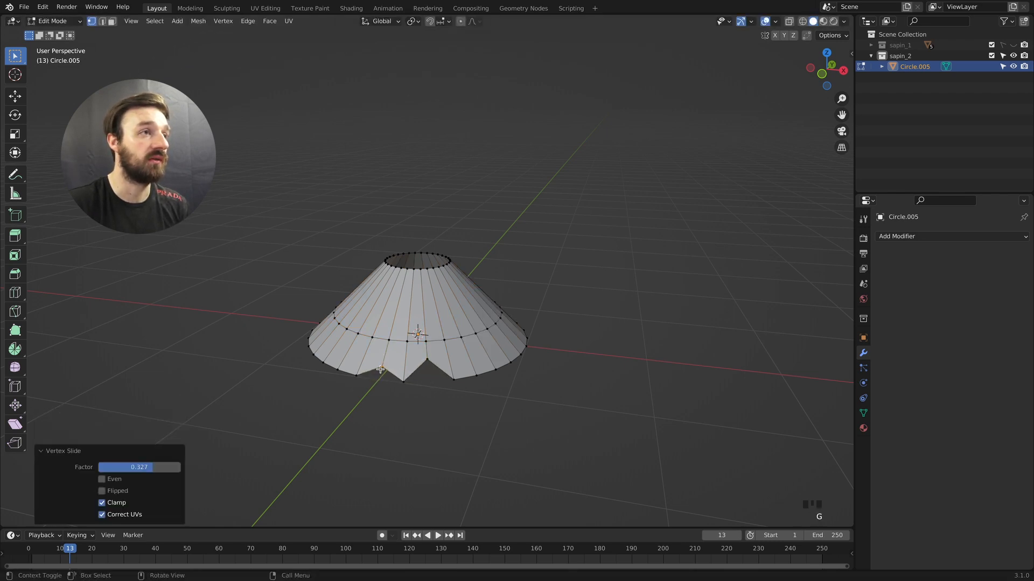
Slide the front rim vertices next to the notches slightly along their edges, one by factor 0.121, to make the tips uneven
key("g")
key("g")
left_click(450, 377)
key("g")
key("g")
left_click(461, 376)
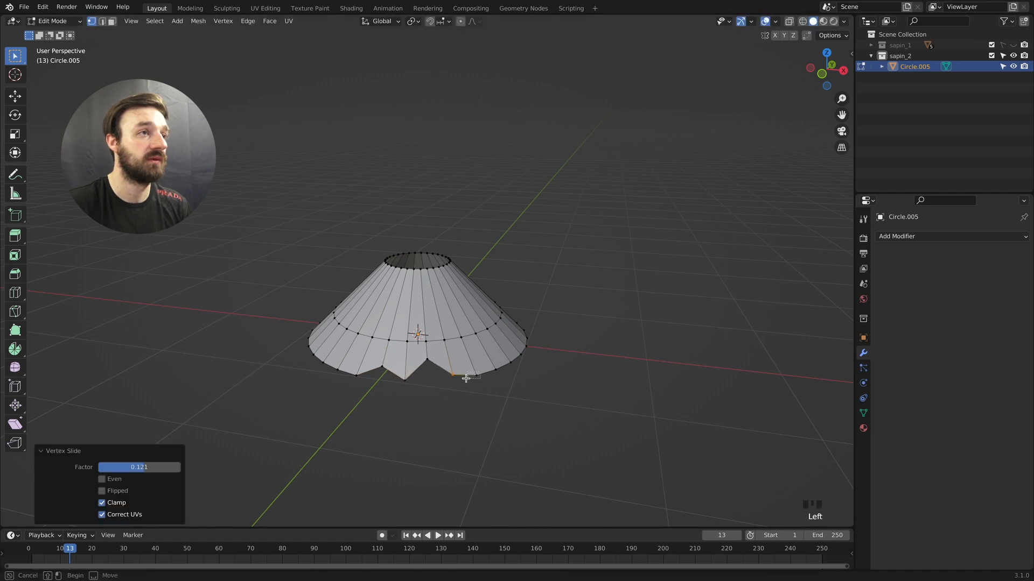
key("g")
key("g")
left_click(460, 377)
Box-select the vertices around the first notch and edge-slide them sideways along the cone's surface
middle_click_drag(461, 376, 381, 362)
left_click_drag(353, 362, 358, 360)
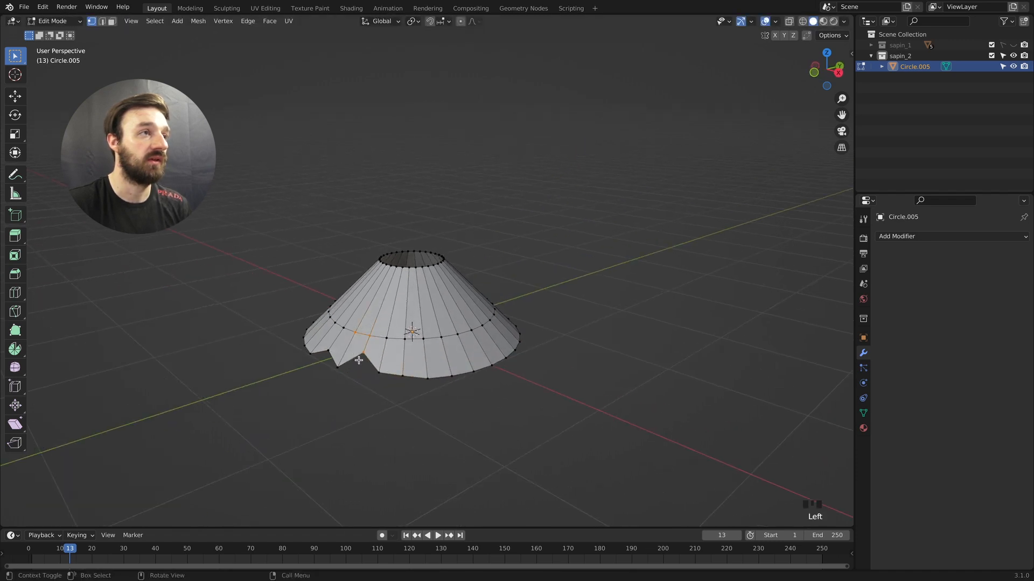
key("g")
key("g")
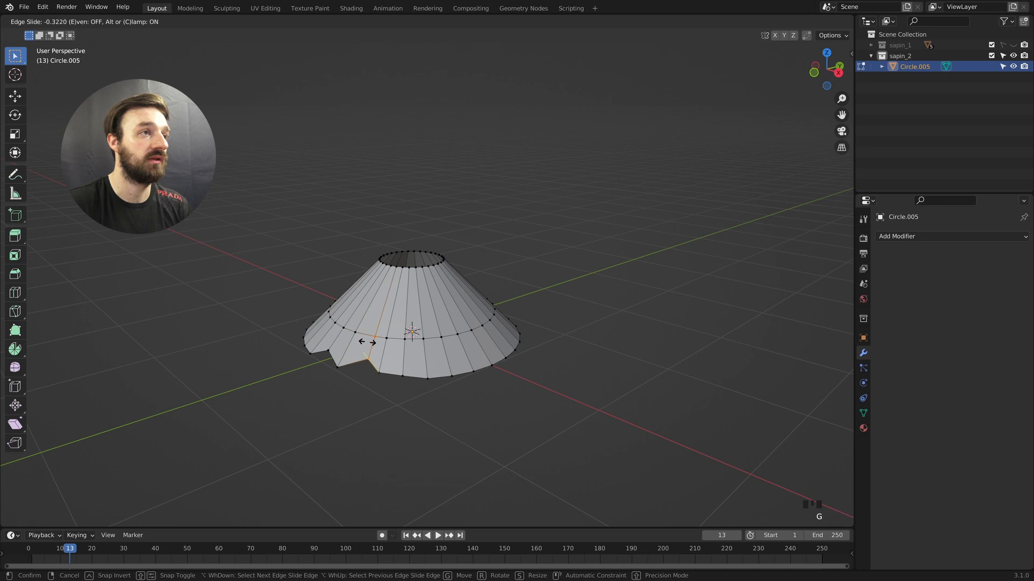
left_click(370, 331)
key("g")
key("g")
right_click(373, 322)
Slide the loop vertex above that notch upward and raise the rim vertex below it to deepen the notch
left_click(375, 335)
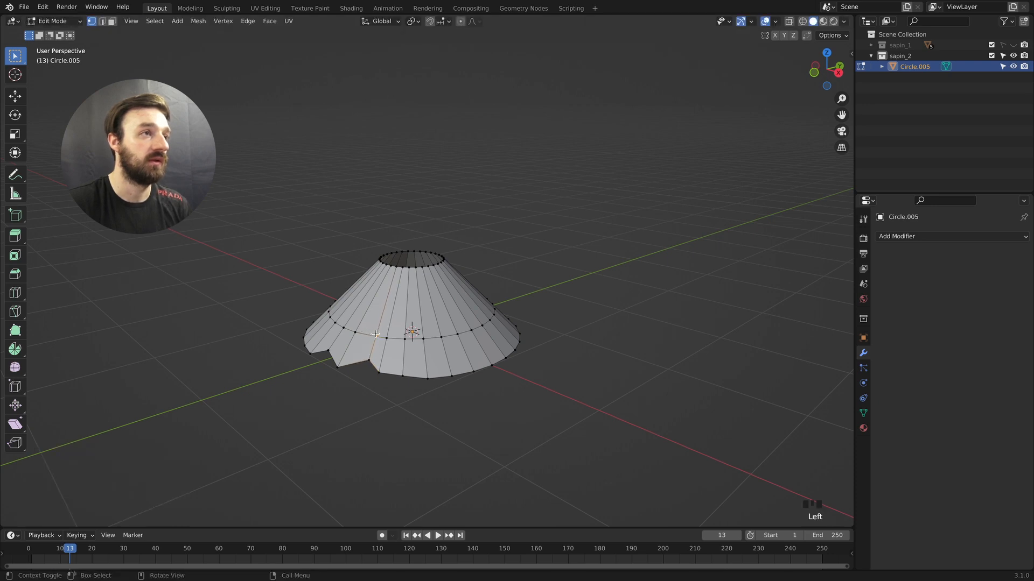
key("g")
key("g")
left_click(382, 304)
key("g")
key("g")
left_click(373, 357)
Cut another notch by sliding the next alternate rim vertex upward by factor 0.286, and adjust the loop vertex nearby
middle_click_drag(374, 357, 369, 371)
left_click(374, 385)
key("g")
key("g")
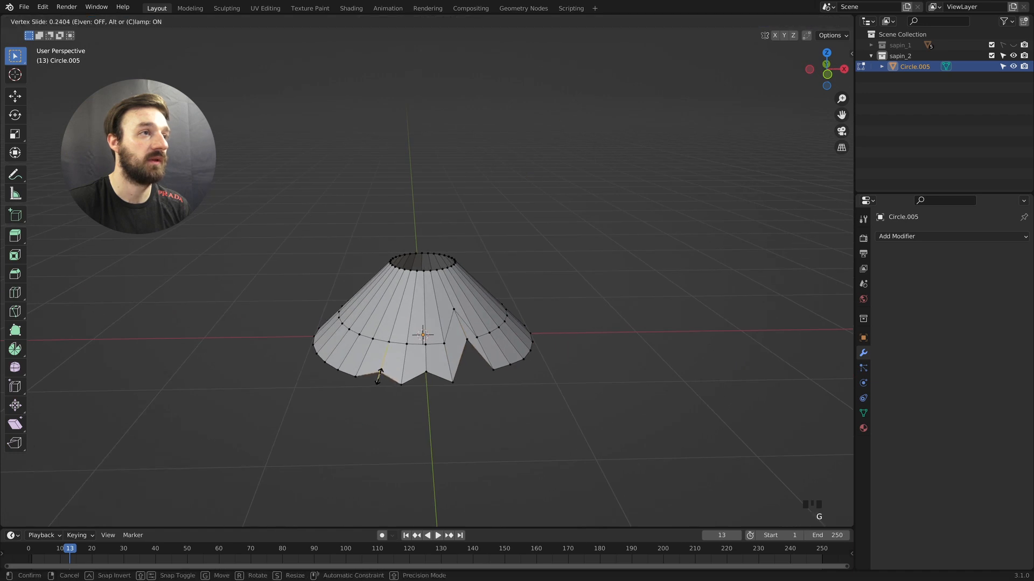
left_click(379, 375)
left_click(382, 351)
key("g")
left_click(384, 344)
Orbit around the cone and slide the following alternate rim vertex upward by factor 0.342
middle_click_drag(385, 343, 377, 377)
left_click(367, 383)
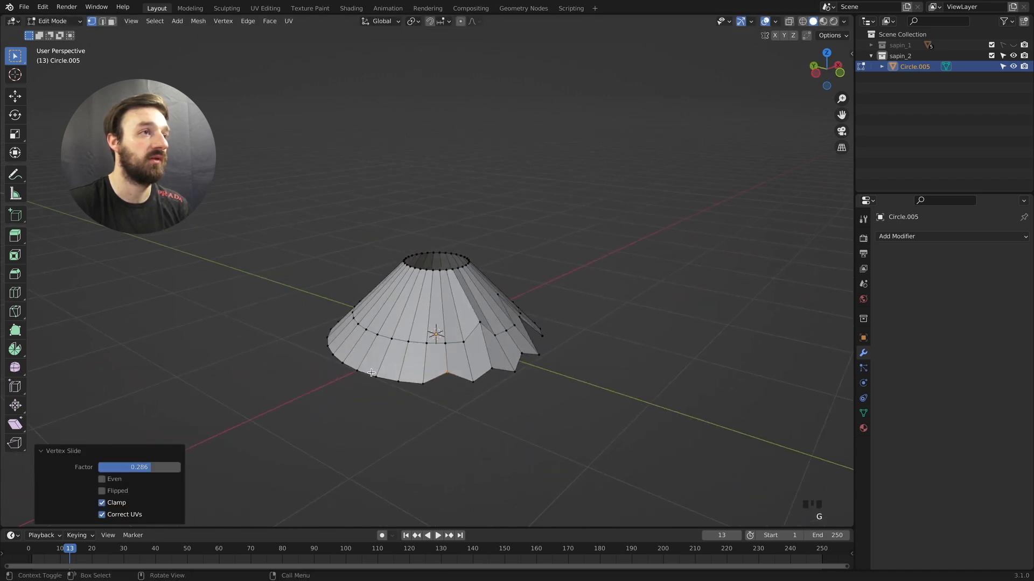
key("g")
key("g")
left_click(377, 377)
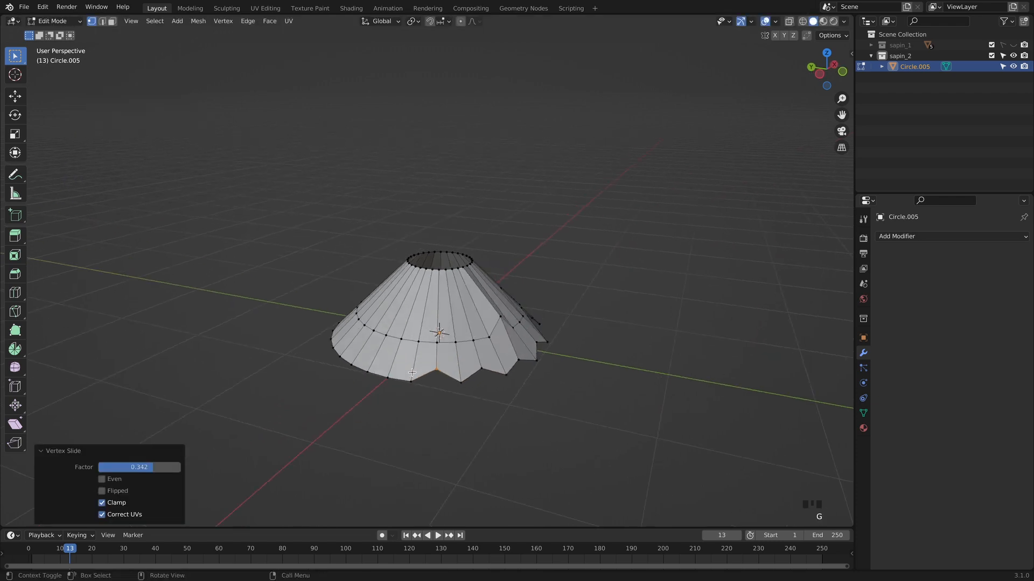
Continue the jagged edge on the cone's far side by sliding the next alternate rim vertices upward
middle_click_drag(377, 377, 392, 340)
left_click(370, 371)
key("g")
key("g")
left_click(371, 366)
key("g")
key("g")
left_click(402, 372)
Form further notches around the rest of the far side by sliding the remaining straight-rim vertices upward at varied depths
left_click(431, 373)
key("g")
key("g")
left_click(392, 340)
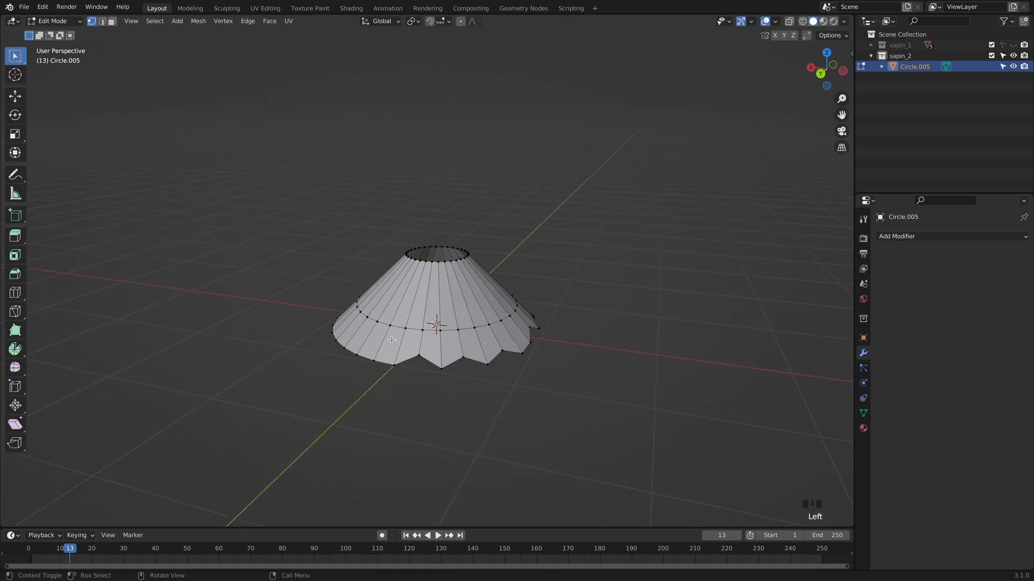
key("g")
key("g")
left_click(424, 345)
left_click(440, 370)
key("g")
left_click(432, 379)
Slide several vertices of the middle edge loop up or down to break up its even line
mouse_move(377, 353)
middle_mouse_down()
mouse_move(471, 317)
mouse_move(426, 310)
mouse_move(466, 319)
mouse_move(474, 350)
mouse_move(388, 355)
middle_mouse_up()
left_click(446, 330)
key("g")
left_click(431, 364)
left_click(415, 331)
key("g")
key("g")
left_click(460, 316)
key("g")
key("g")
Shift the neighbouring middle-loop vertices by different amounts so the loop zigzags around the cone
key("g")
left_click(453, 326)
left_click(457, 307)
key("g")
left_click(467, 305)
key("g")
key("g")
left_click(461, 314)
key("g")
left_click(470, 324)
Slide alternate rim vertices upward on the cone's remaining smooth side to extend the notches
left_click(474, 358)
key("g")
key("g")
left_click(378, 372)
key("g")
left_click(428, 372)
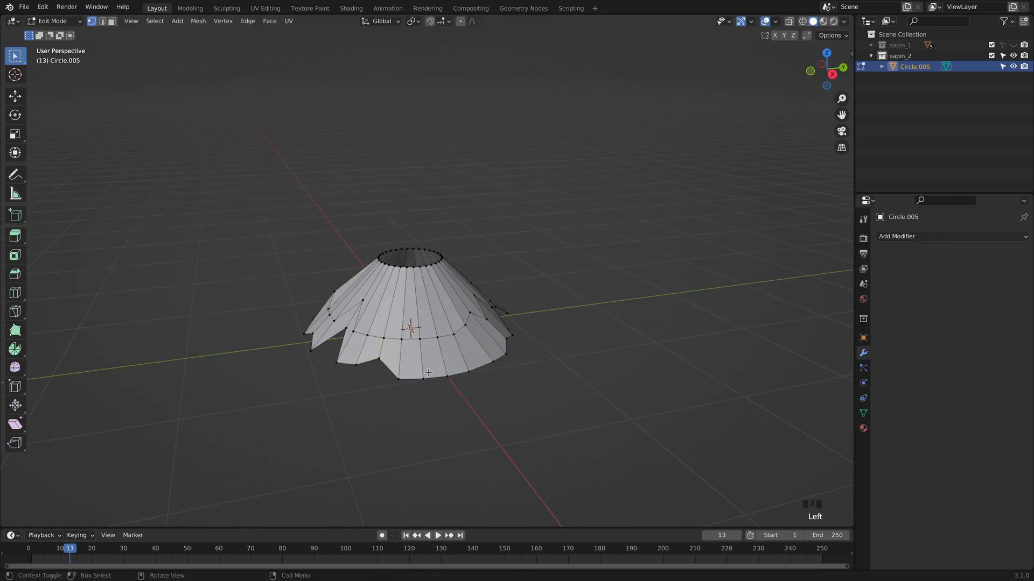
key("g")
key("g")
left_click(419, 339)
Raise another rim vertex on that side into a notch and slide the nearby middle-loop vertices unevenly
key("g")
key("g")
left_click(462, 376)
key("g")
key("g")
left_click(453, 334)
middle_click_drag(453, 326, 435, 329)
Slide the last two rim vertices to complete the jagged rim, and return to Object Mode to check the shape
left_click(474, 372)
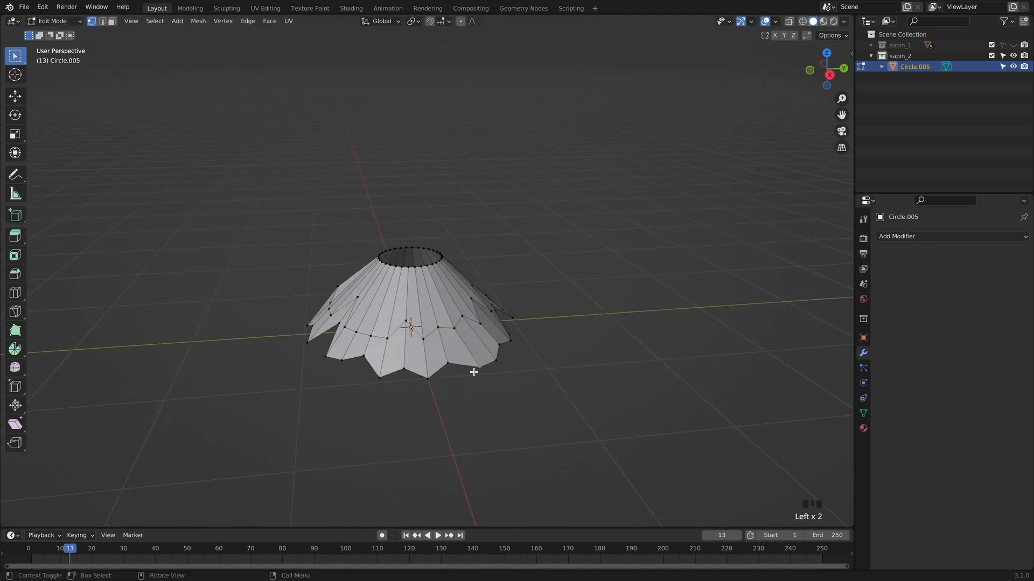
key("g")
key("g")
left_click(471, 368)
left_click(496, 360)
key("g")
key("g")
left_click(489, 358)
middle_click_drag(437, 372, 450, 351)
key("Tab")
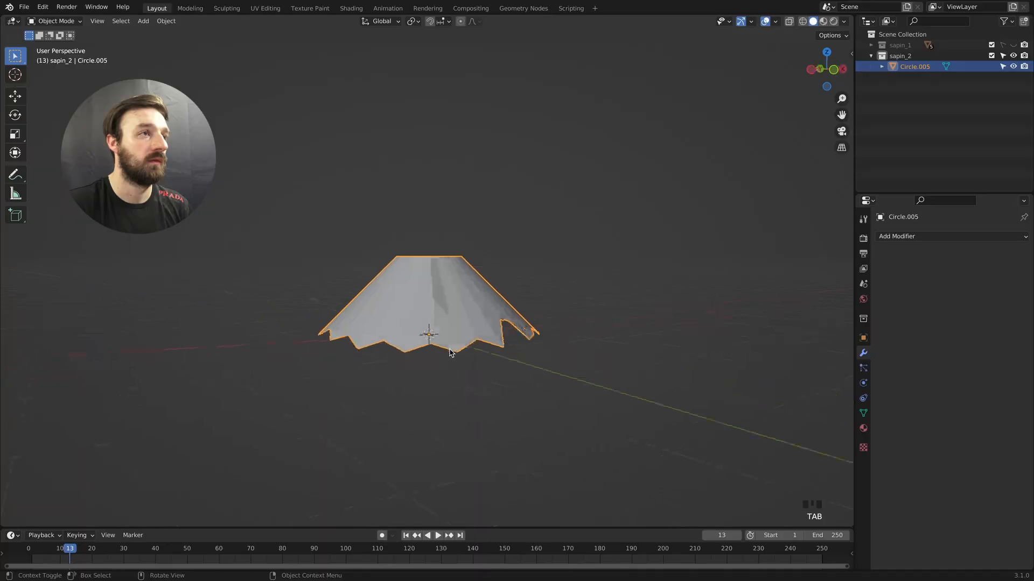
middle_click_drag(450, 353, 449, 347)
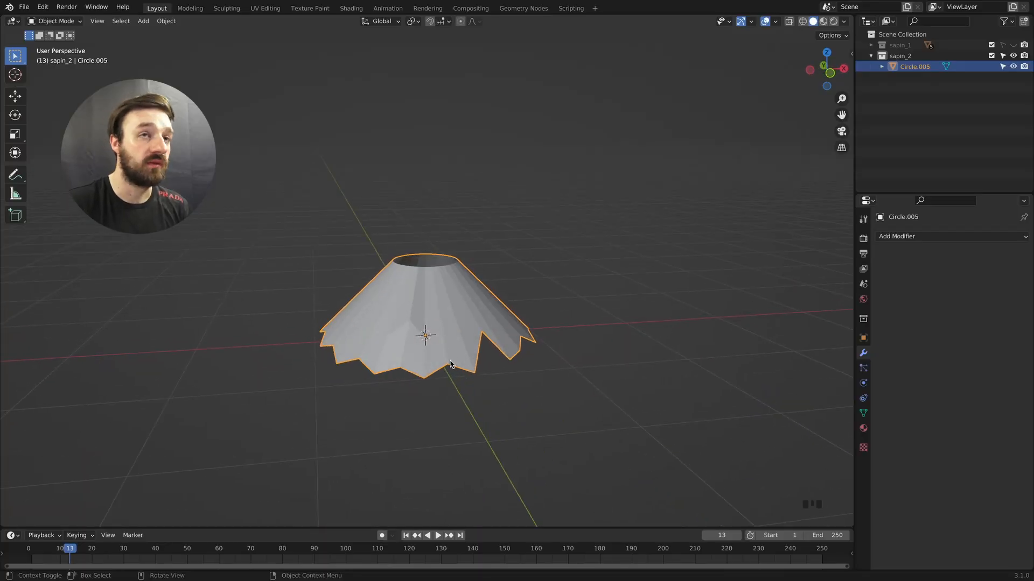
Add a Solidify modifier to the jagged cone with a thickness of -0.03 m
left_click(942, 239)
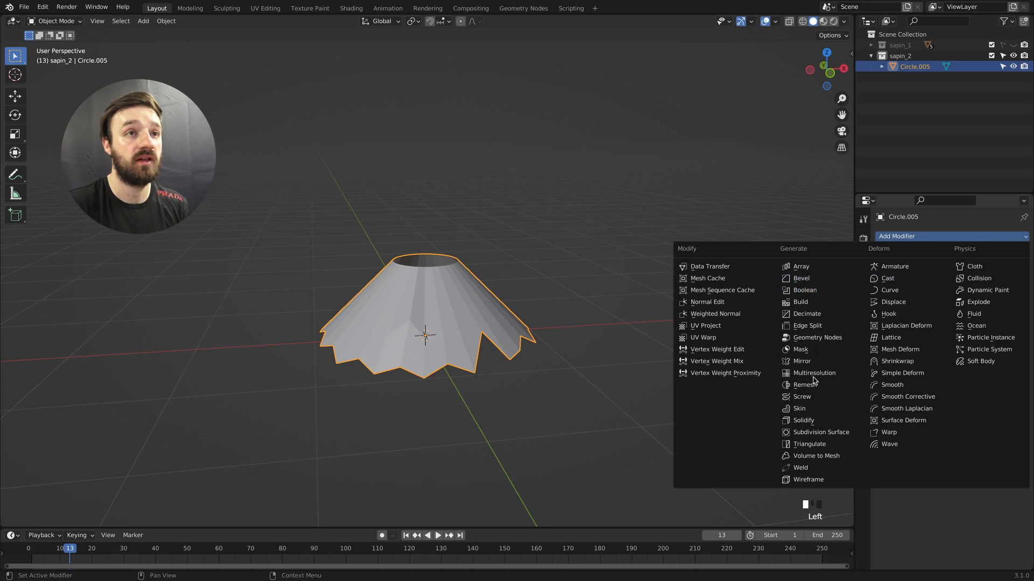
left_click(814, 423)
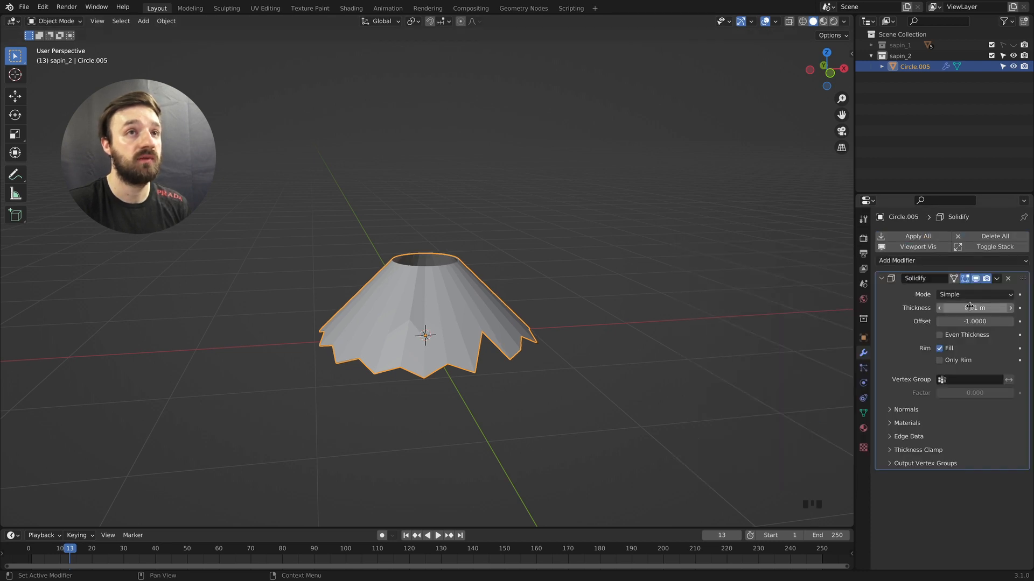
middle_click_drag(560, 296, 561, 291)
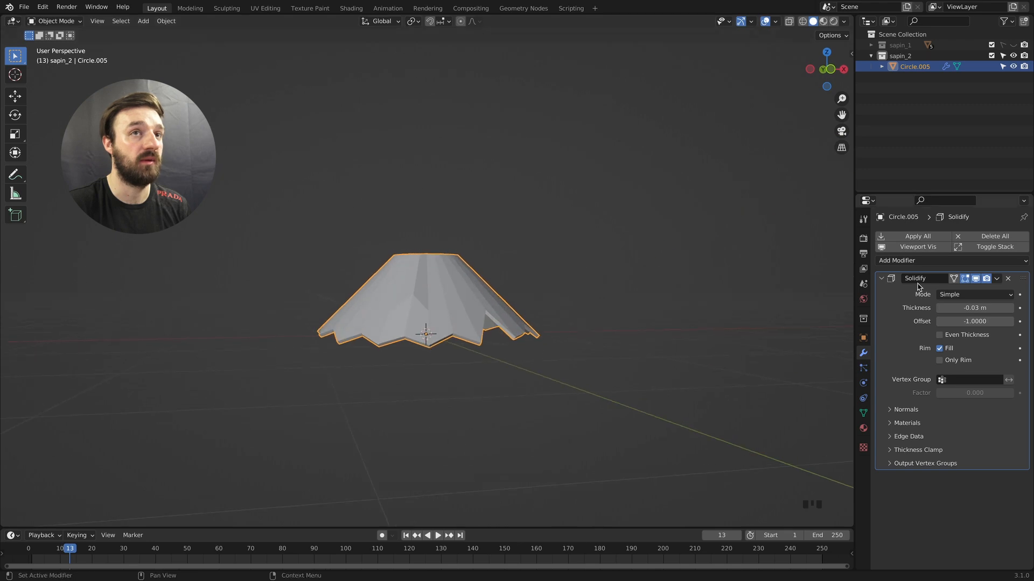
left_click(880, 280)
Add a Bevel modifier to the cone with an amount of 0.14 m and 2 segments
left_click(883, 262)
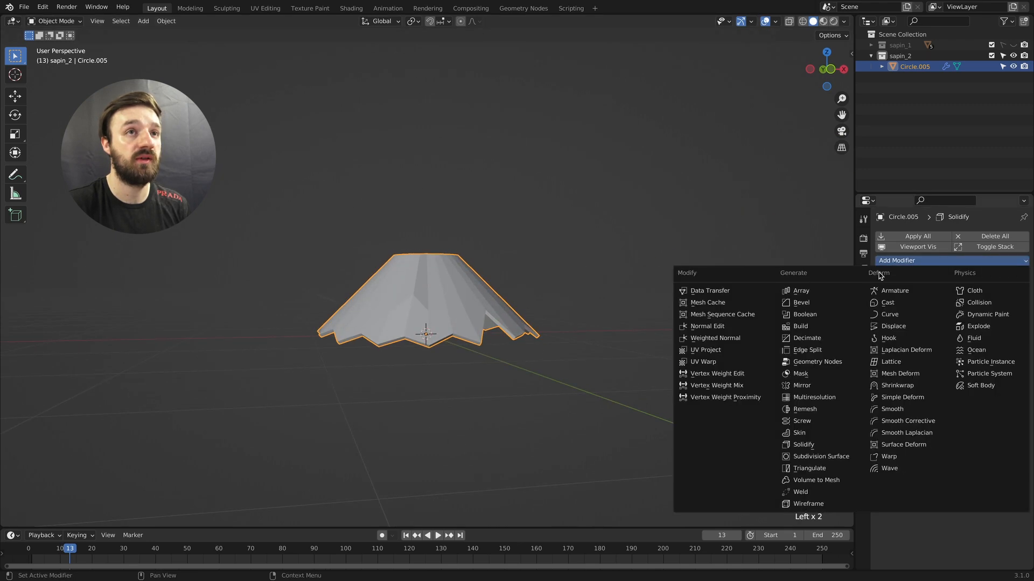
left_click(822, 304)
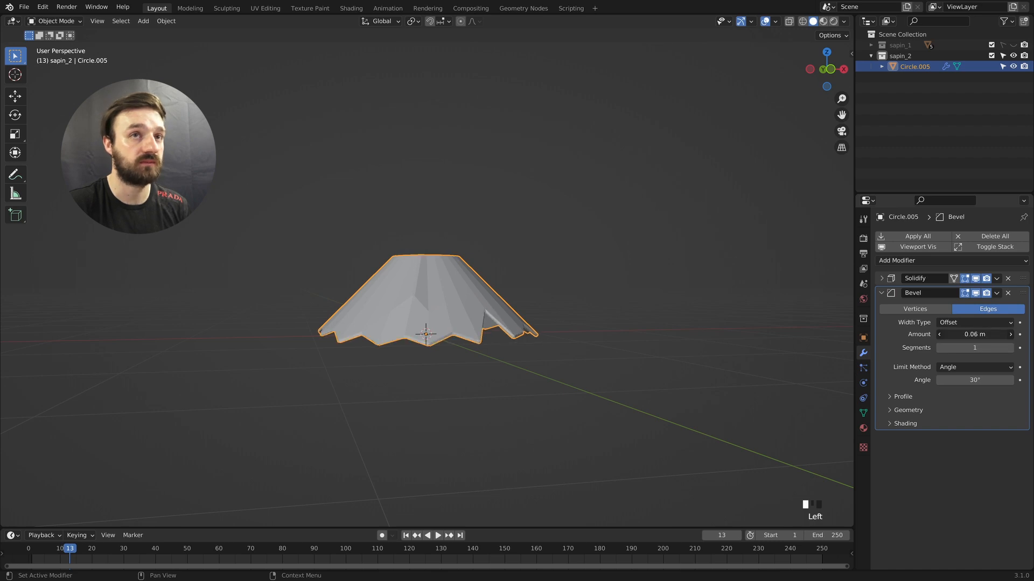
middle_click_drag(571, 302, 583, 293)
Move a raised middle-loop vertex of the cone down along Z in Edit Mode, and return to Object Mode
key("Tab")
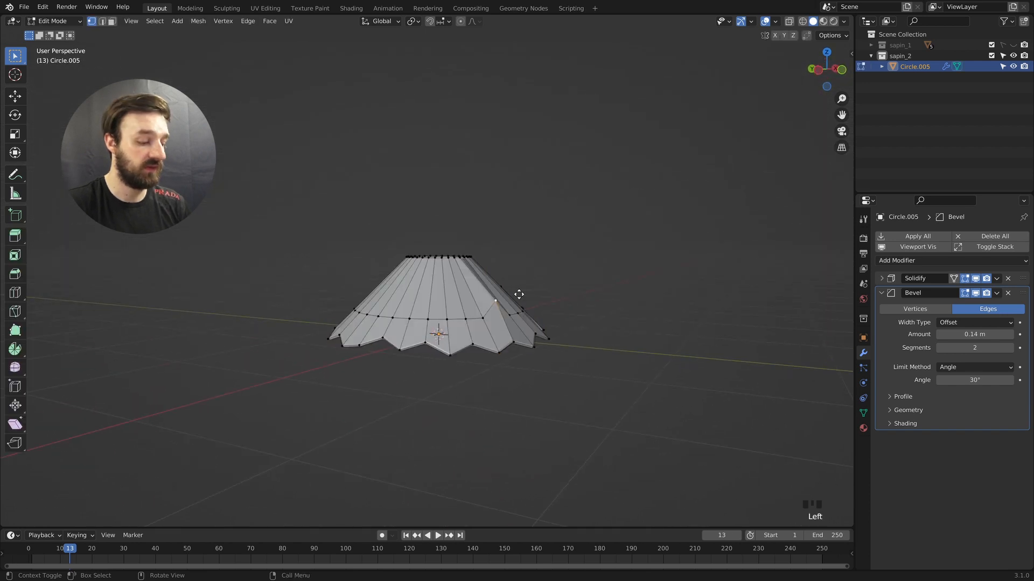
key("g")
key("z")
left_click(519, 304)
key("Tab")
middle_click_drag(518, 305, 388, 353)
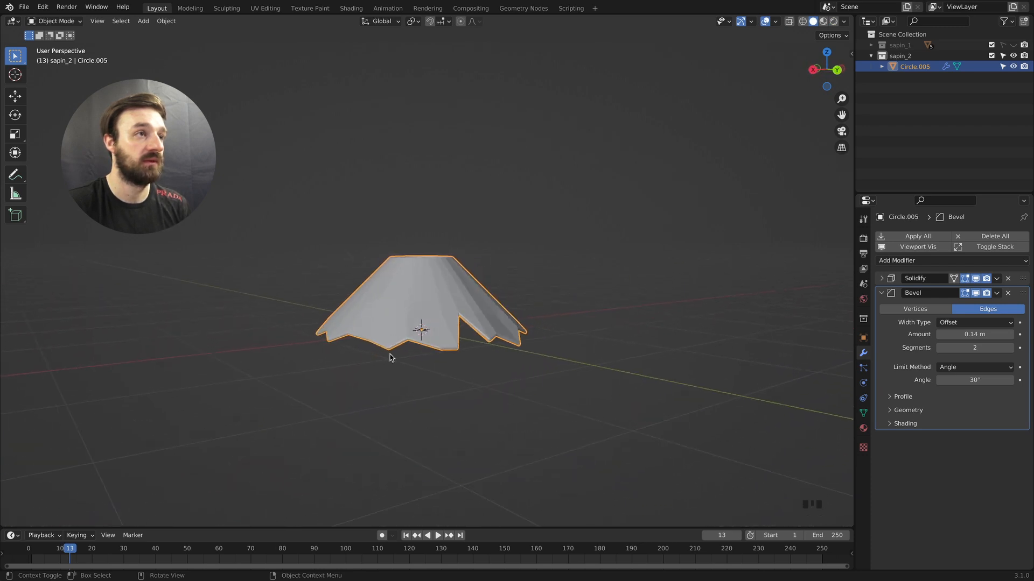
Reopen the cone's mesh for editing and reposition a rim vertex beside a wide tooth
key("Tab")
key("b")
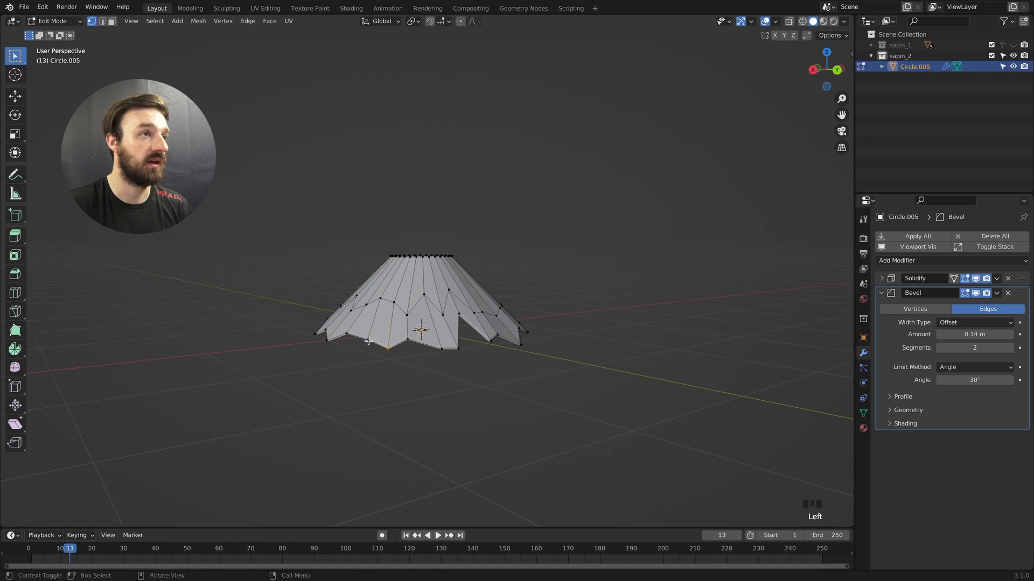
key("g")
key("g")
left_click(359, 354)
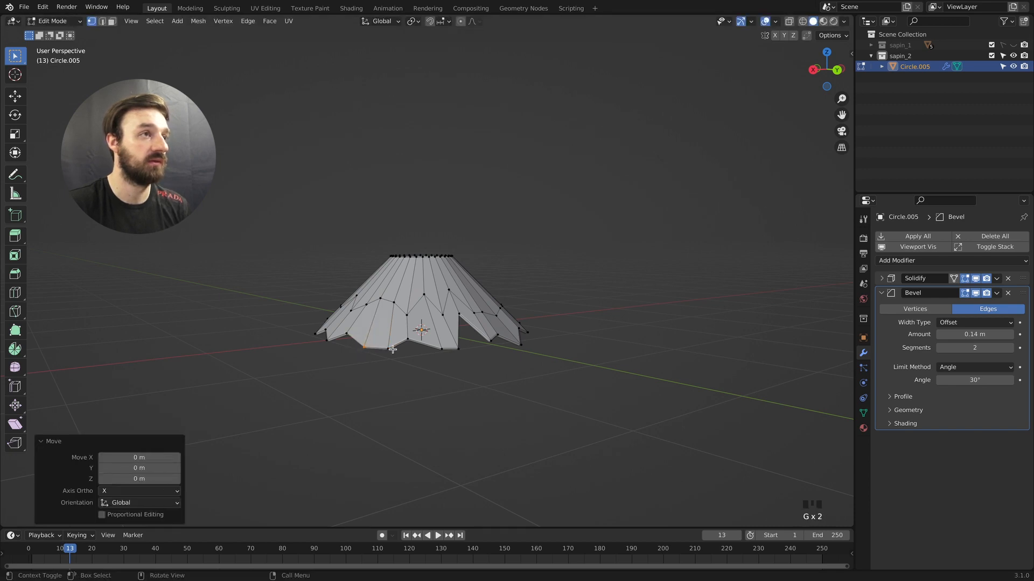
Slide the adjacent rim vertex upward to form a deeper notch between the two teeth
key("g")
left_click(398, 333)
middle_click_drag(380, 342, 408, 327)
key("g")
key("g")
left_click(398, 315)
Slide the middle vertex of the wide front tooth upward by factor 0.120, and return to Object Mode
middle_click_drag(450, 301, 424, 357)
left_click(450, 322)
key("g")
left_click(427, 359)
key("g")
key("g")
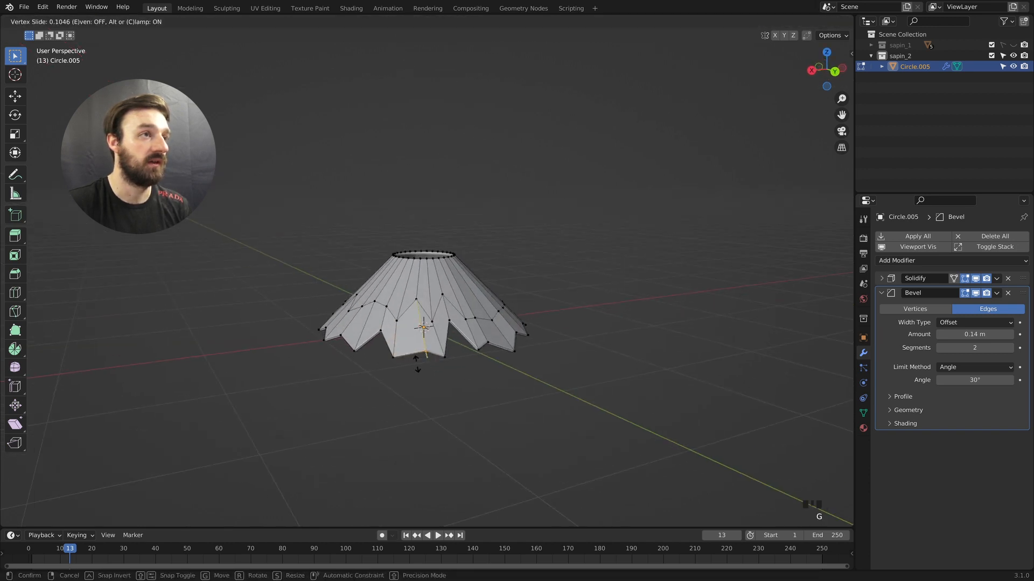
left_click(430, 363)
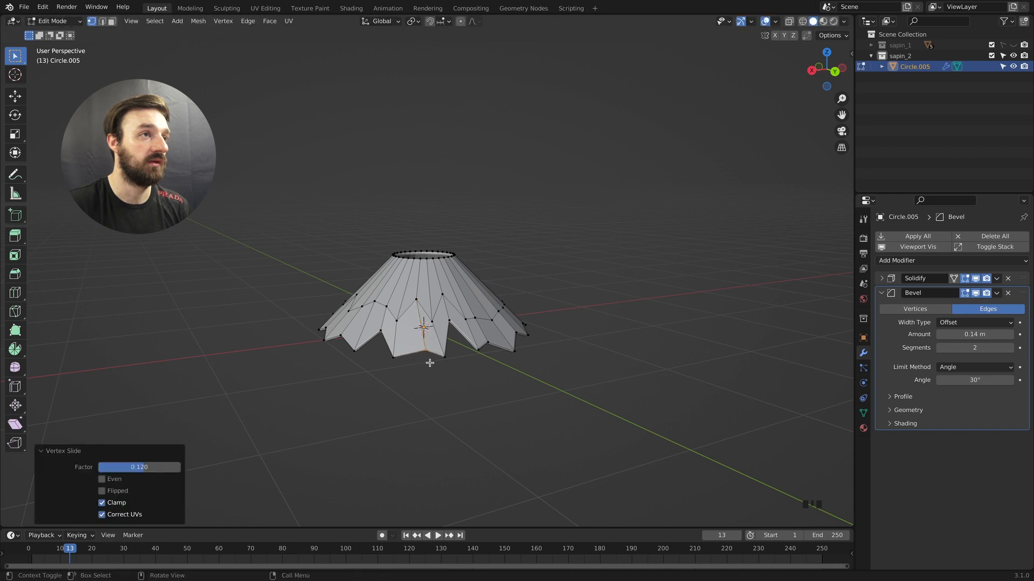
middle_click_drag(402, 334, 417, 314)
key("Tab")
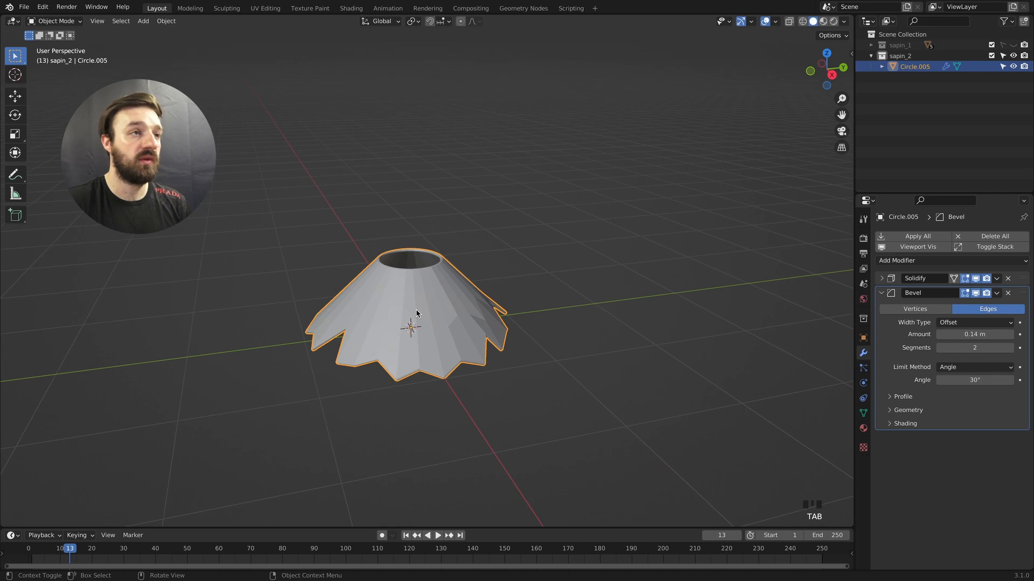
Duplicate the cone about 0.3 m upward along Z and rotate the copy -60.7° around Z
key("shift+d")
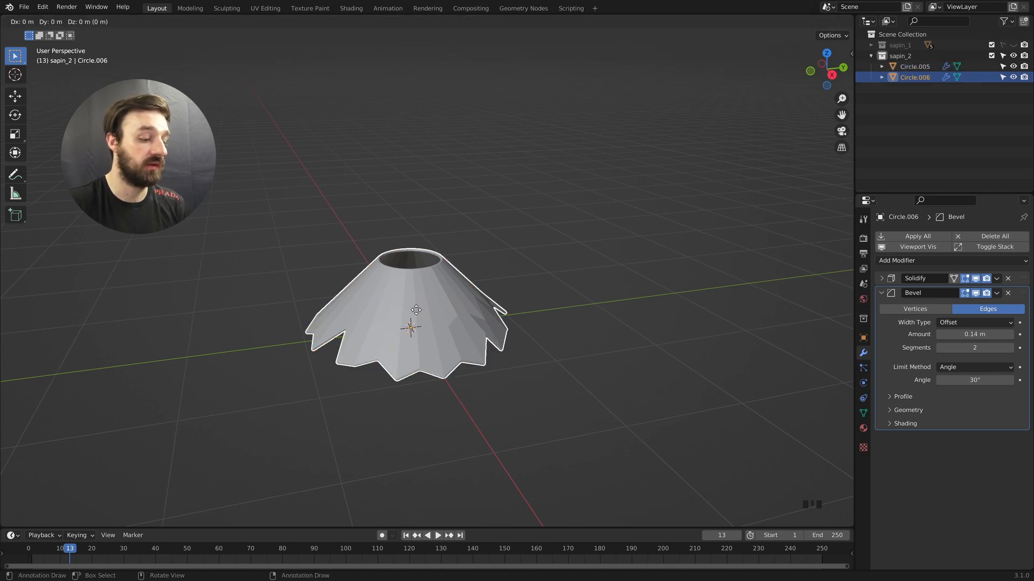
left_click(415, 280)
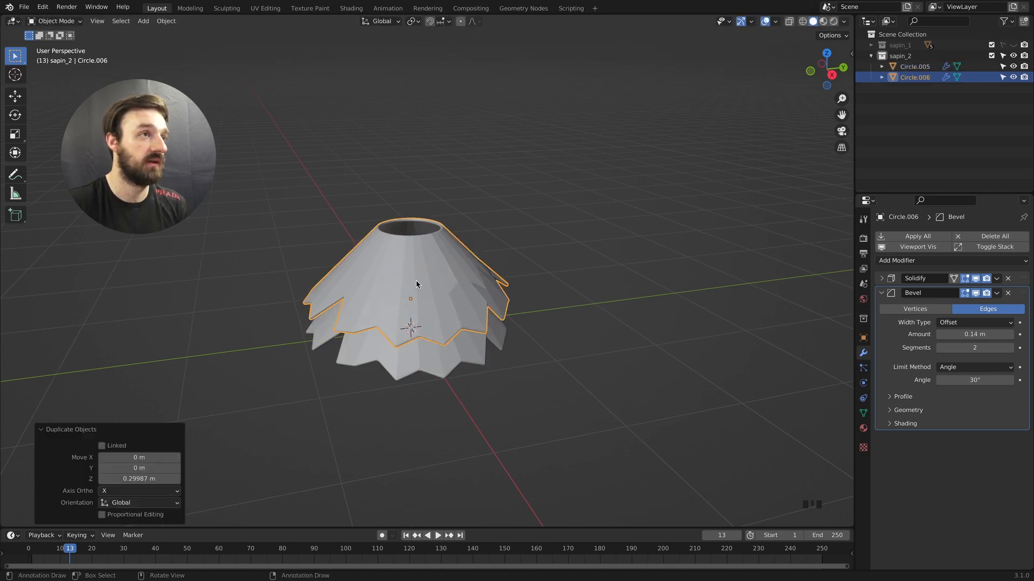
middle_click_drag(416, 280, 405, 280)
key("r")
key("z")
left_click(402, 282)
Duplicate the upper cone about 0.371 m upward along Z to make a third foliage layer
key("shift+d")
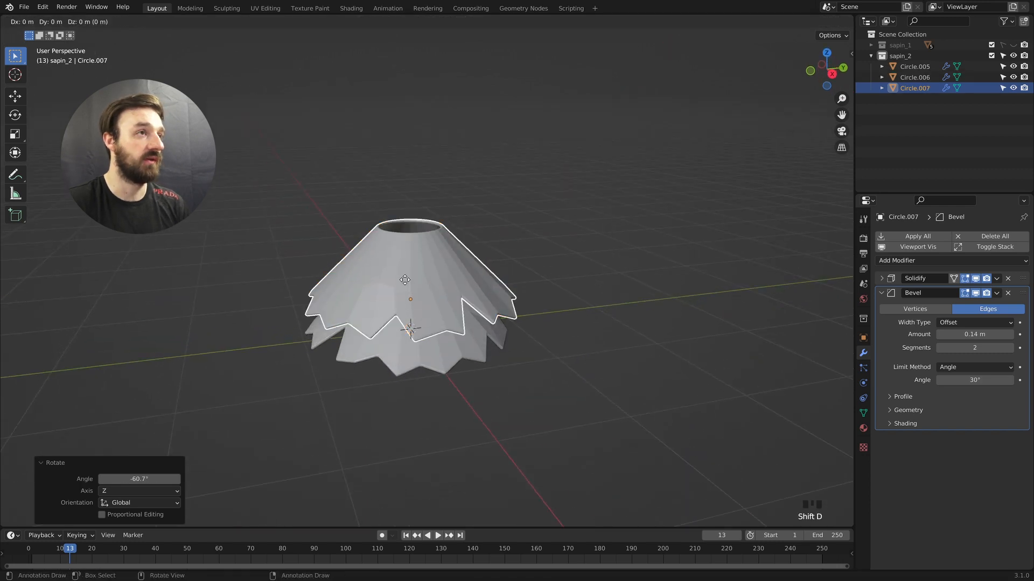
key("z")
left_click(512, 265)
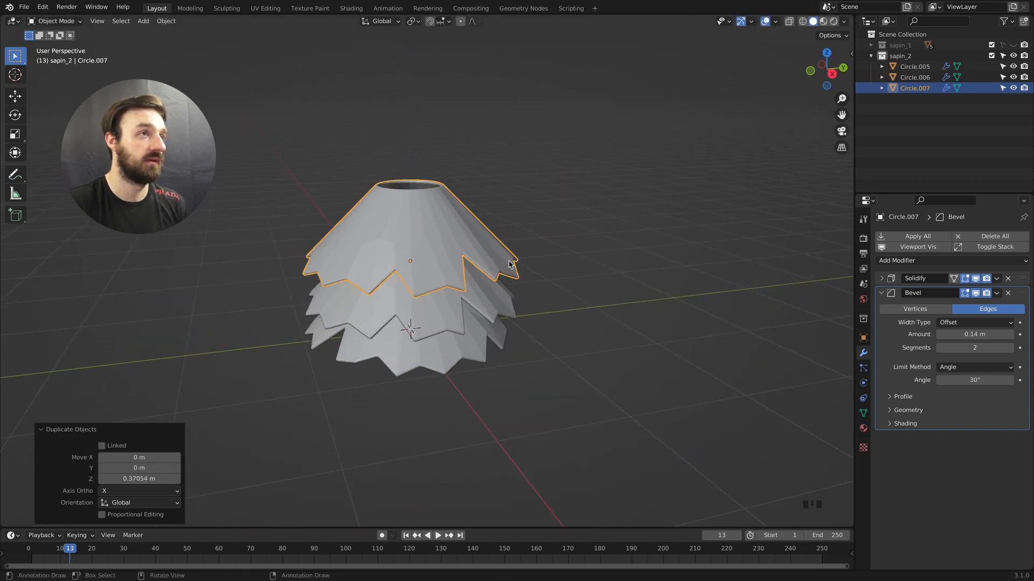
Scale the middle foliage layer to 0.845 and the top layer to 0.635
left_click(456, 304)
key("s")
left_click(507, 302)
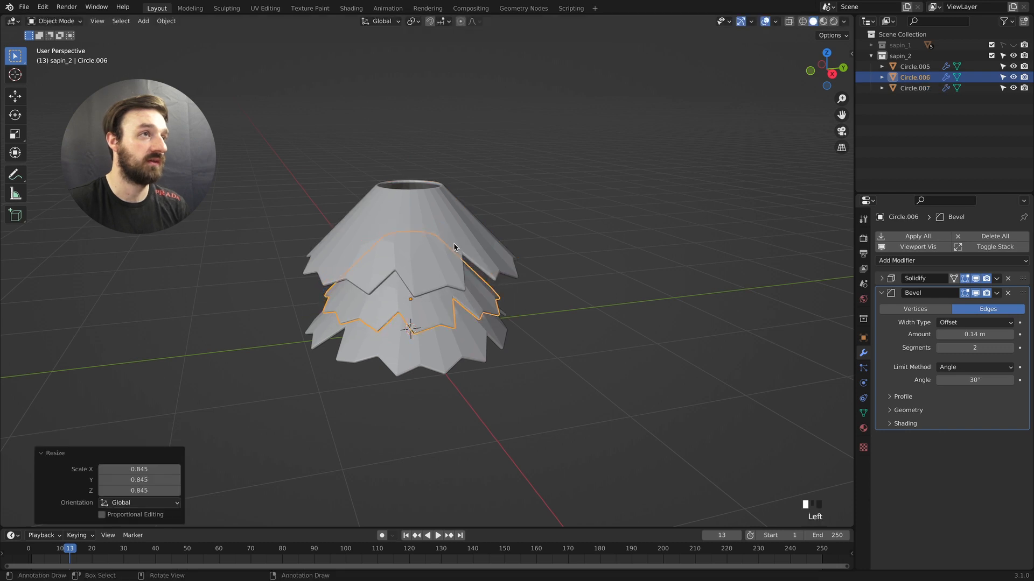
left_click(455, 243)
key("s")
left_click(464, 247)
Lower the top foliage layer about 0.015 m along Z and stretch it vertically by a factor of about 1.18
key("g")
key("z")
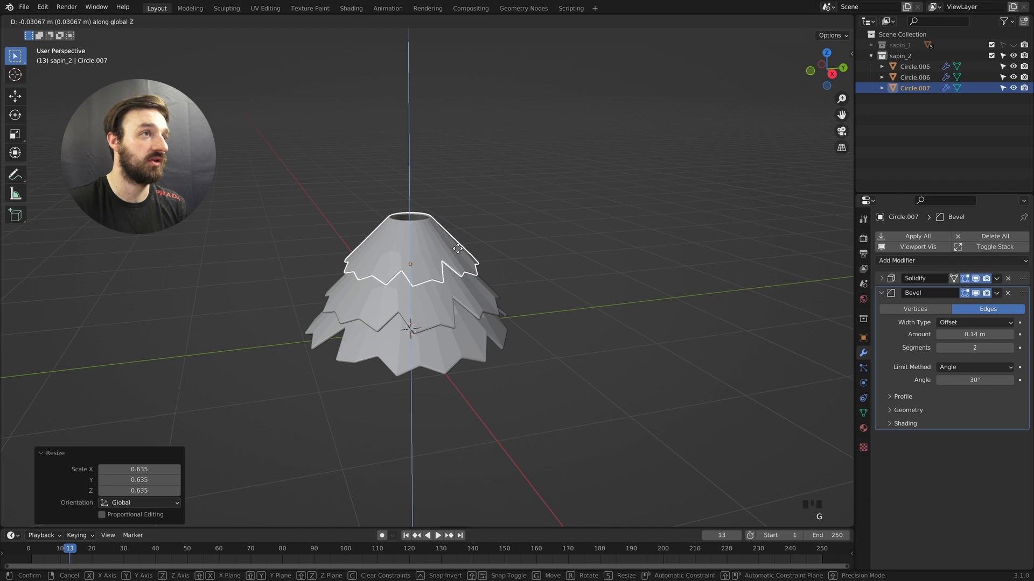
left_click(457, 251)
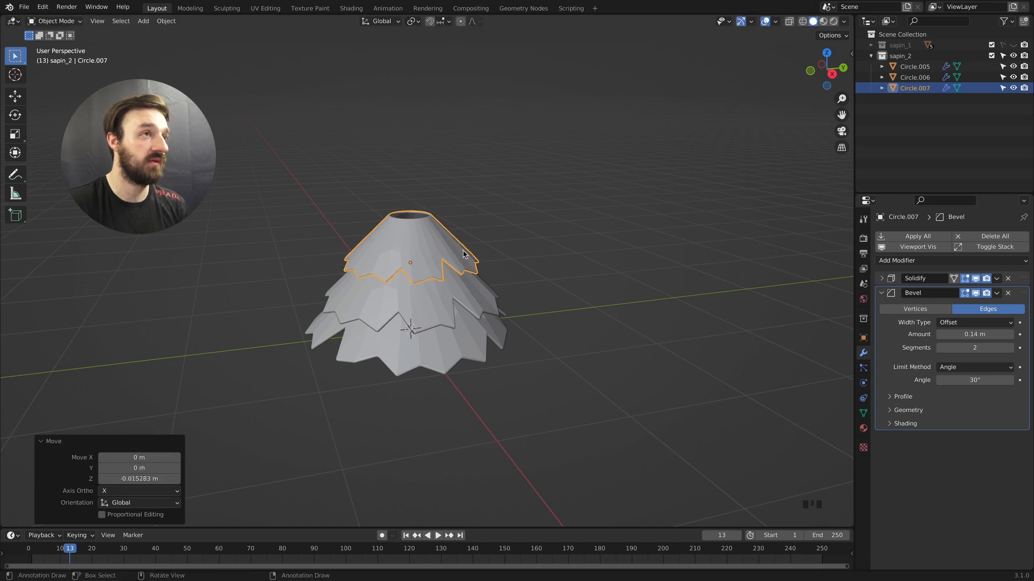
key("s")
key("z")
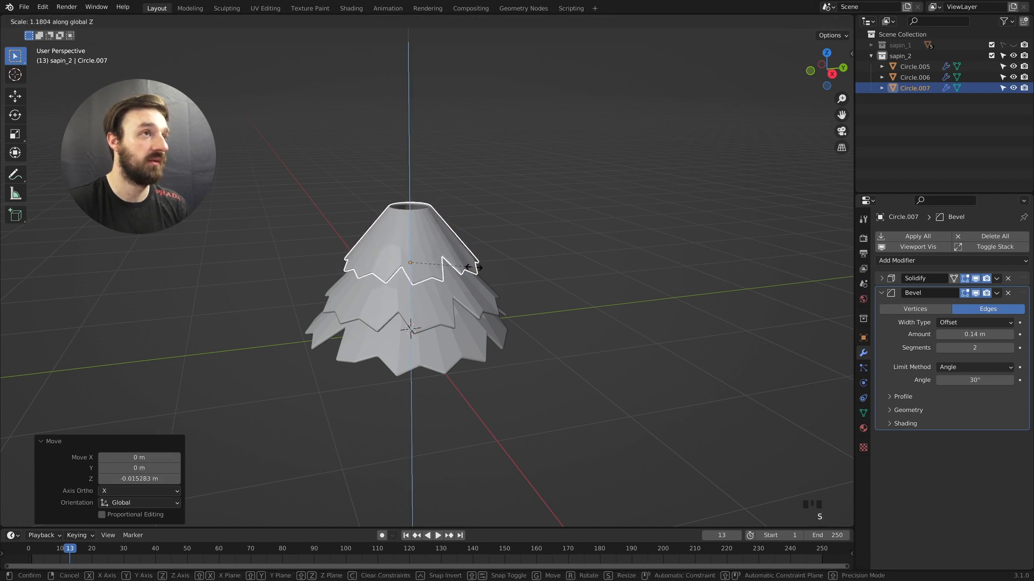
left_click(473, 267)
Scale the upper rim loop of the top foliage layer to 0.783 in Edit Mode, and return to Object Mode
key("Tab")
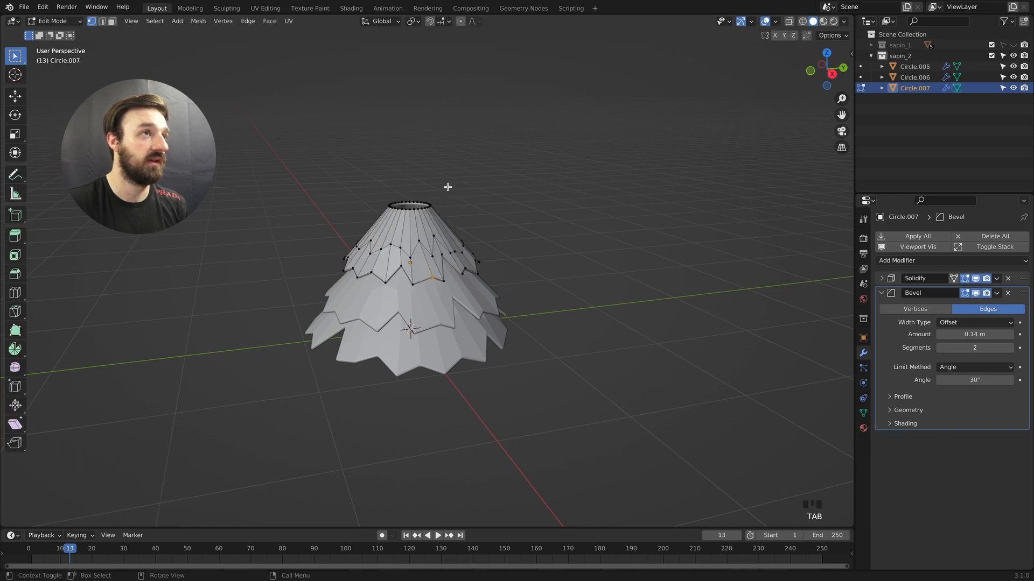
left_click(385, 212, "alt")
key("s")
left_click(480, 214)
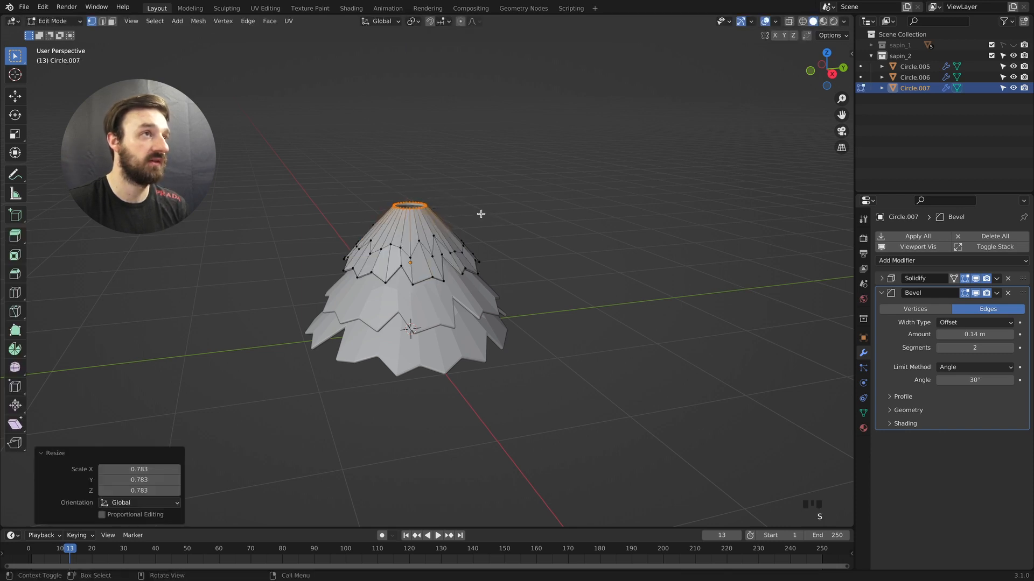
key("Tab")
Duplicate the top foliage layer about 0.203 m upward along Z and scale the copy to 0.827
key("shift+d")
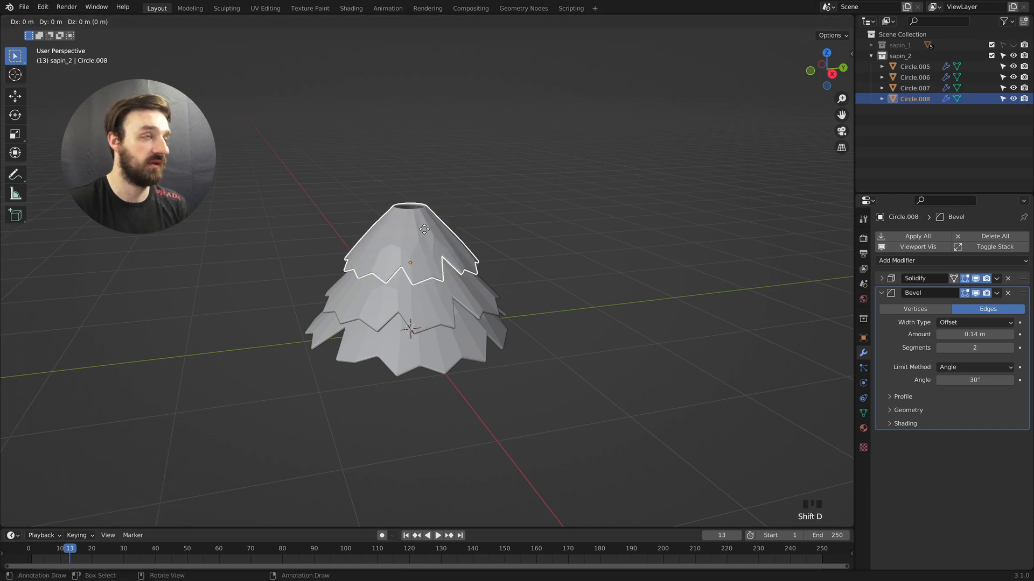
key("z")
left_click(425, 206)
key("s")
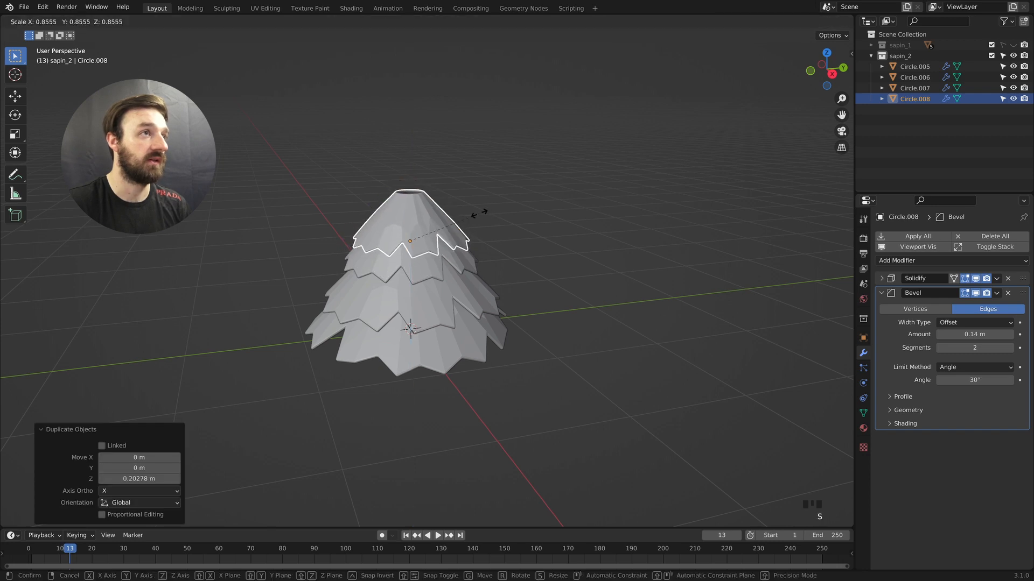
left_click(478, 216)
Raise the new fourth layer about 0.105 m along Z and stretch it taller along Z
key("g")
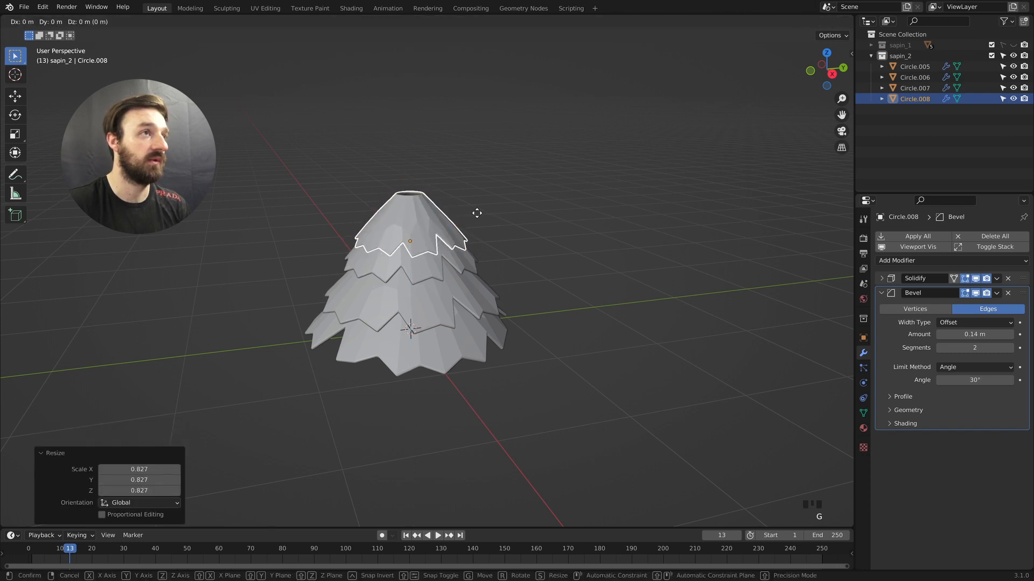
key("z")
left_click(477, 206)
key("s")
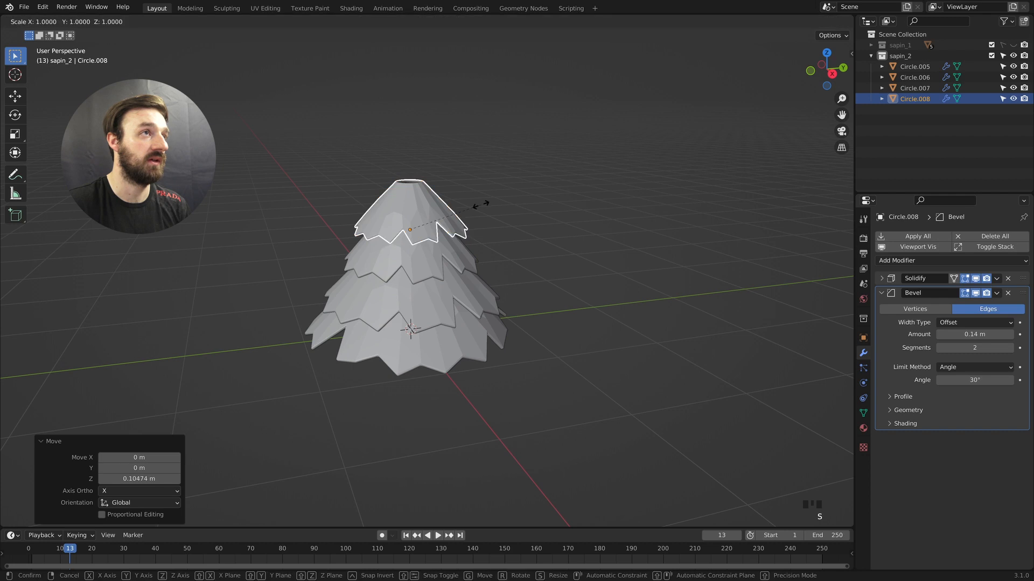
key("z")
left_click(507, 229)
Merge the fourth layer's upper rim at its center into a tip, raise it about 0.258 m along Z, and return to Object Mode
key("Tab")
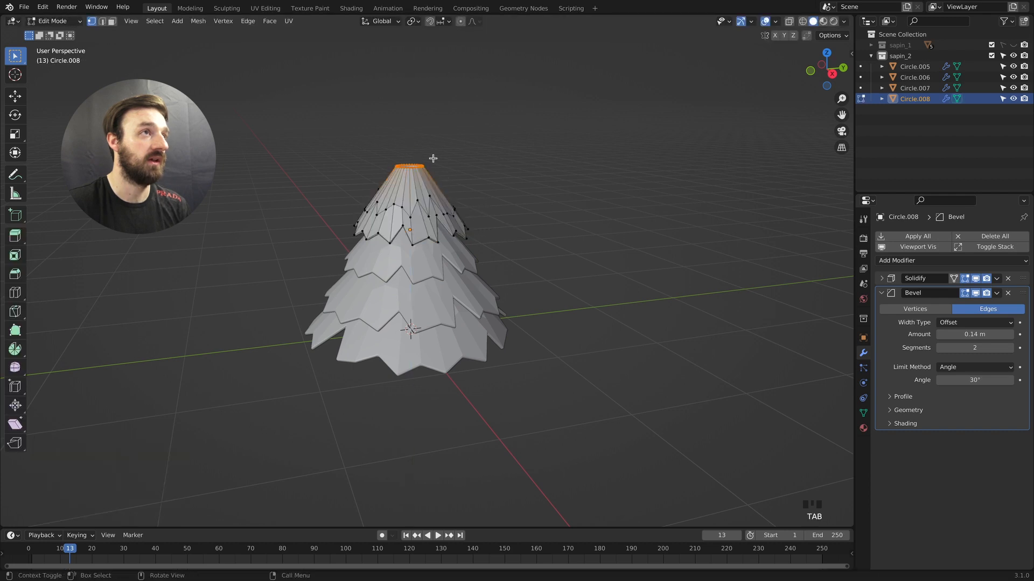
key("m")
left_click(433, 158)
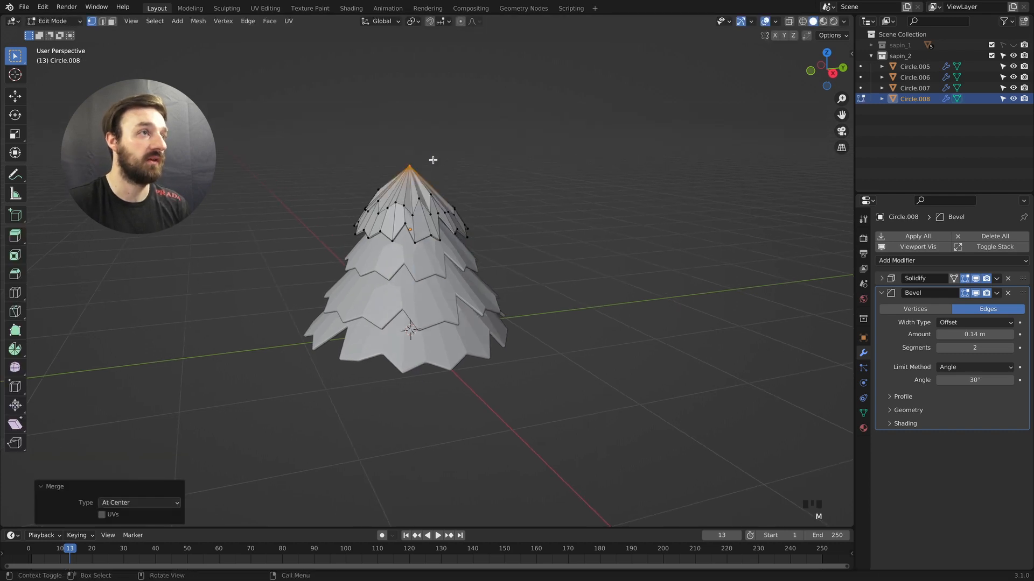
key("g")
key("z")
left_click(431, 132)
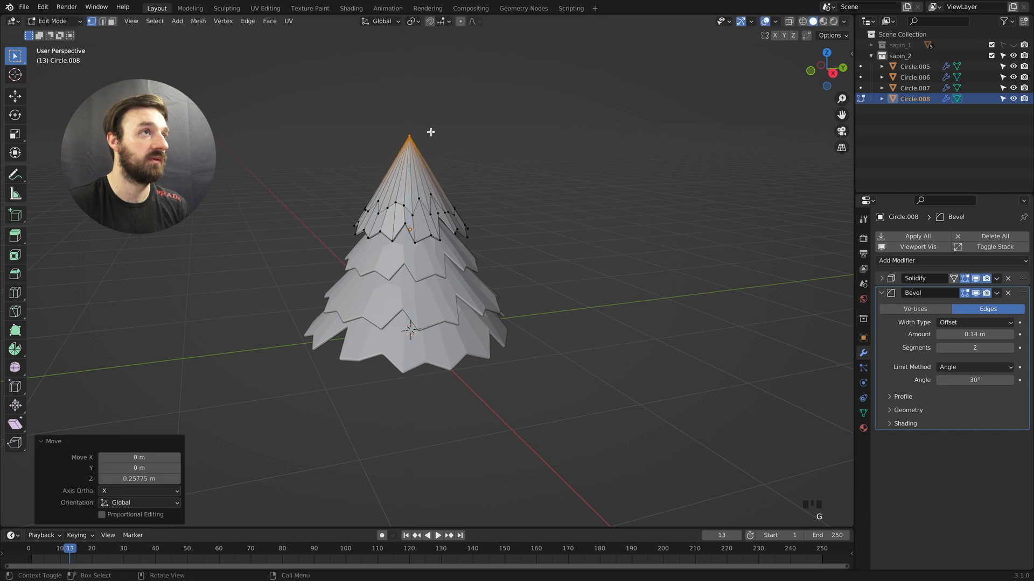
key("Tab")
Rotate the third foliage layer about 196° around the Z axis
middle_click_drag(437, 145, 420, 128)
left_click(415, 290)
left_click(414, 262)
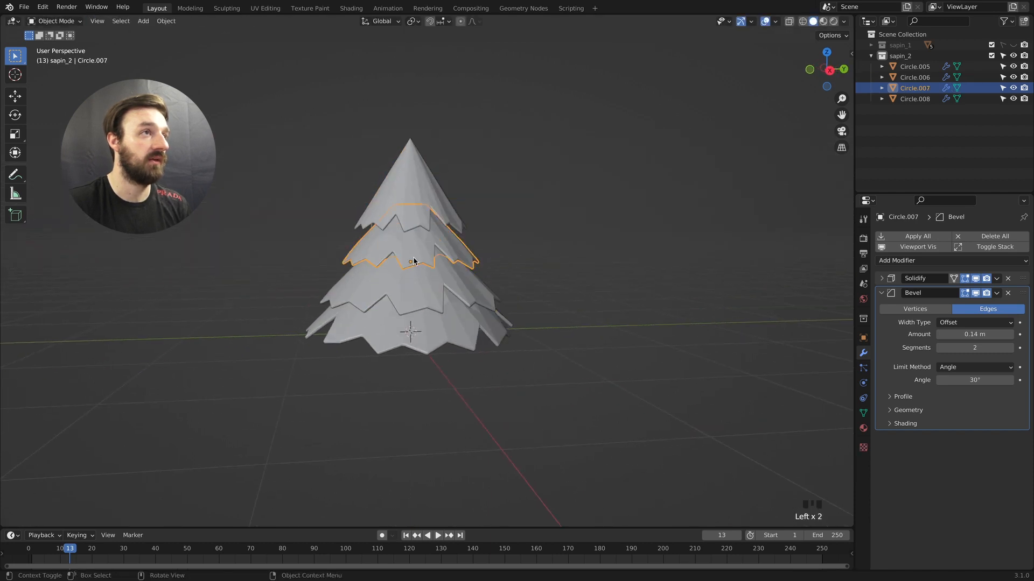
key("r")
key("z")
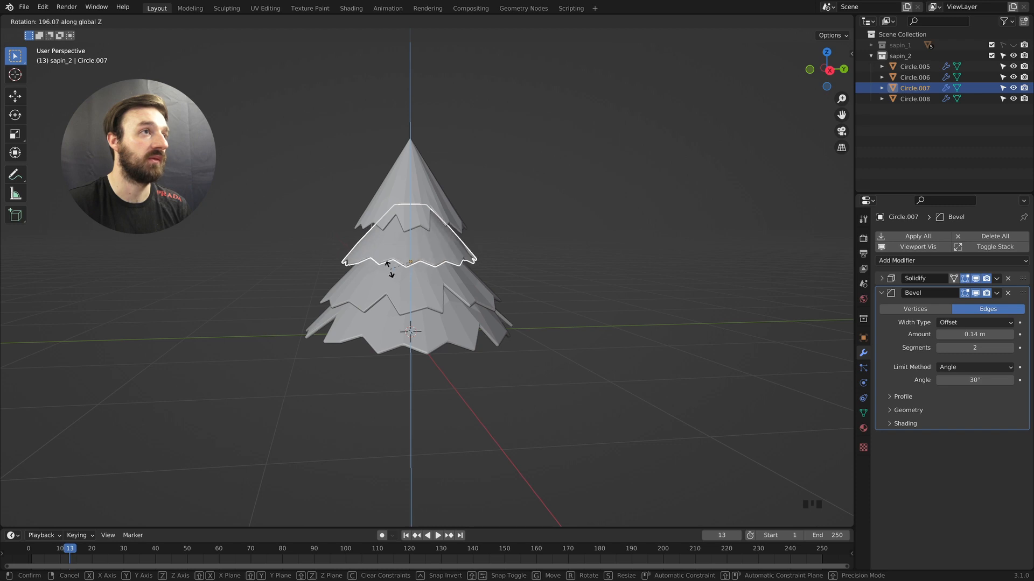
left_click(390, 270)
Rotate the pointed top layer -93.3° around the Z axis
left_click(418, 214)
key("r")
key("z")
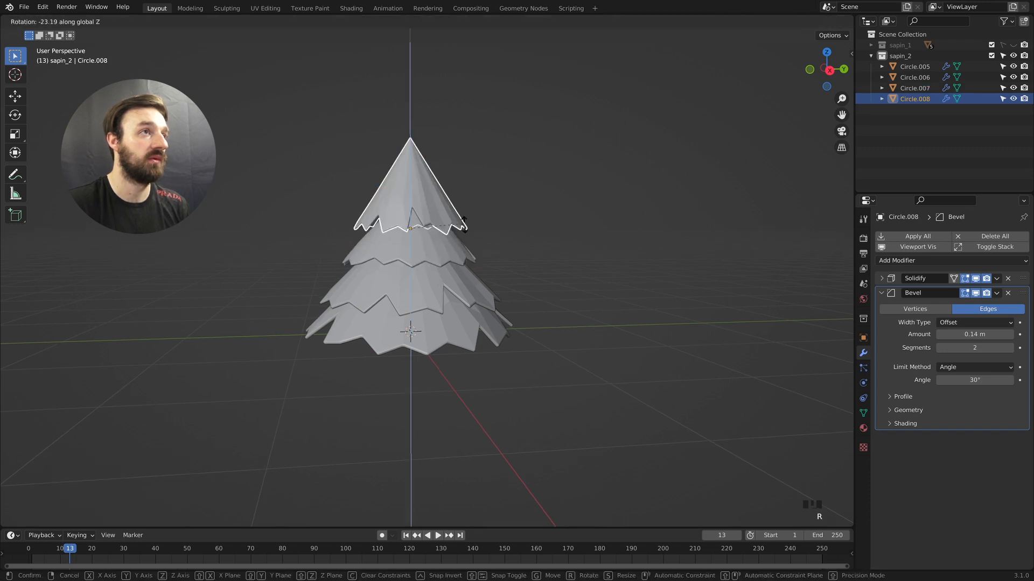
left_click(426, 262)
middle_click_drag(426, 262, 436, 240)
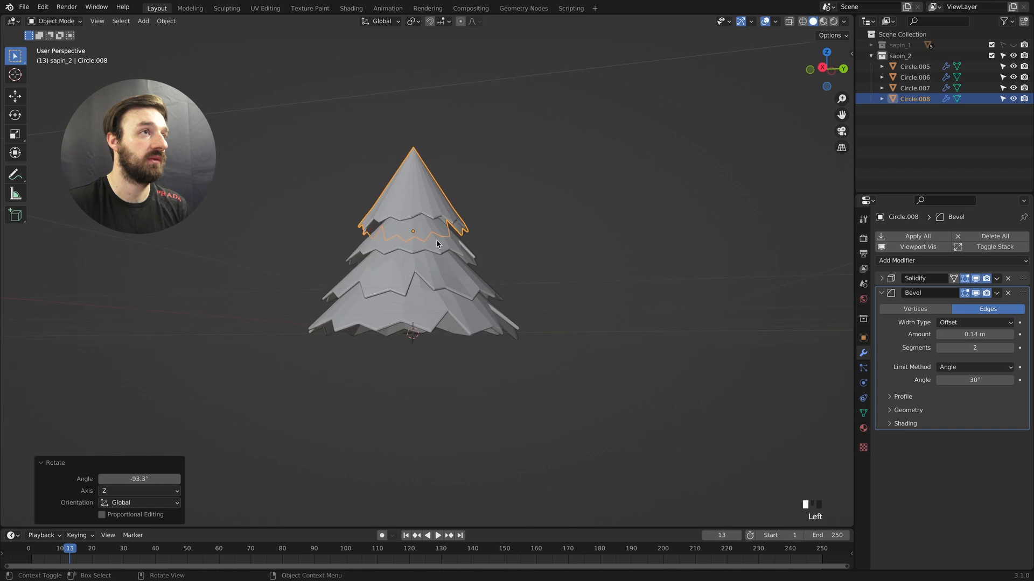
Move the third foliage layer slightly upward along Z and raise the second layer about 0.091 m
left_click(436, 240)
key("g")
key("z")
left_click(437, 241)
left_click(441, 267)
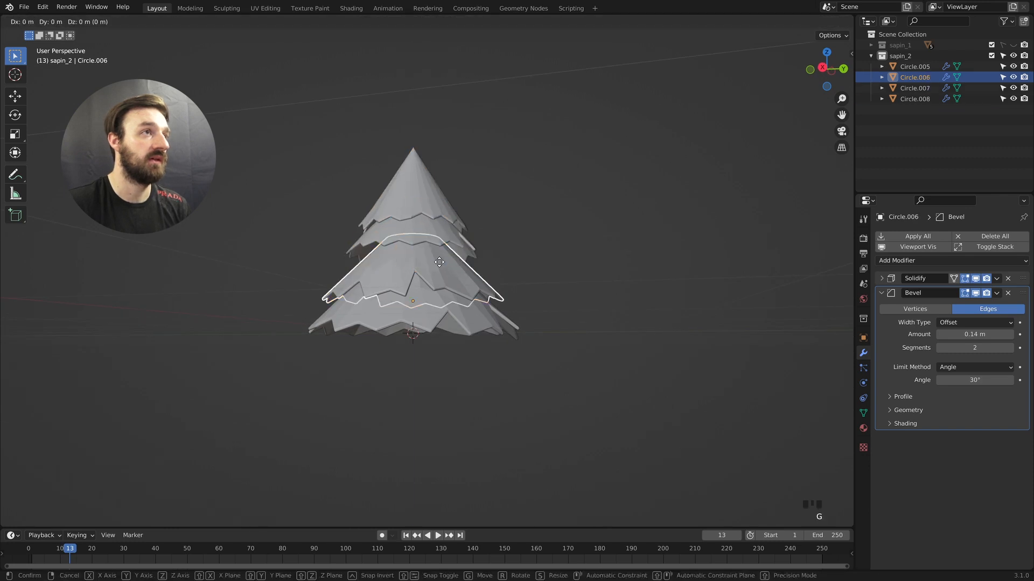
key("g")
key("z")
left_click(437, 251)
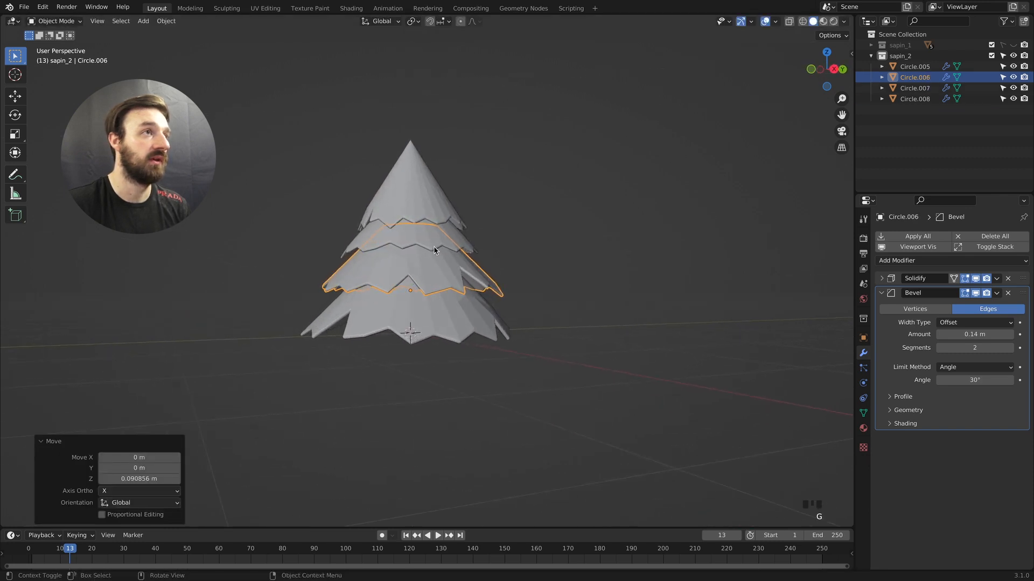
Select all four foliage layers and raise them together about 0.638 m along Z
middle_click_drag(437, 251, 445, 245)
key("Tab")
scroll(437, 246, "down", 3, "super")
key("Tab")
left_click_drag(529, 182, 405, 348)
middle_click_drag(405, 350, 413, 345)
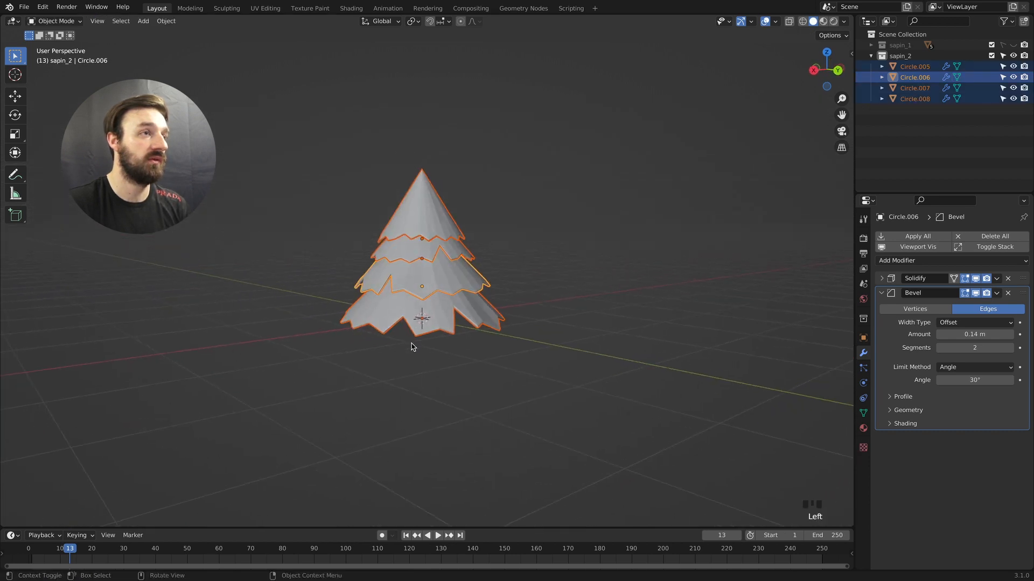
key("g")
key("z")
left_click(418, 292)
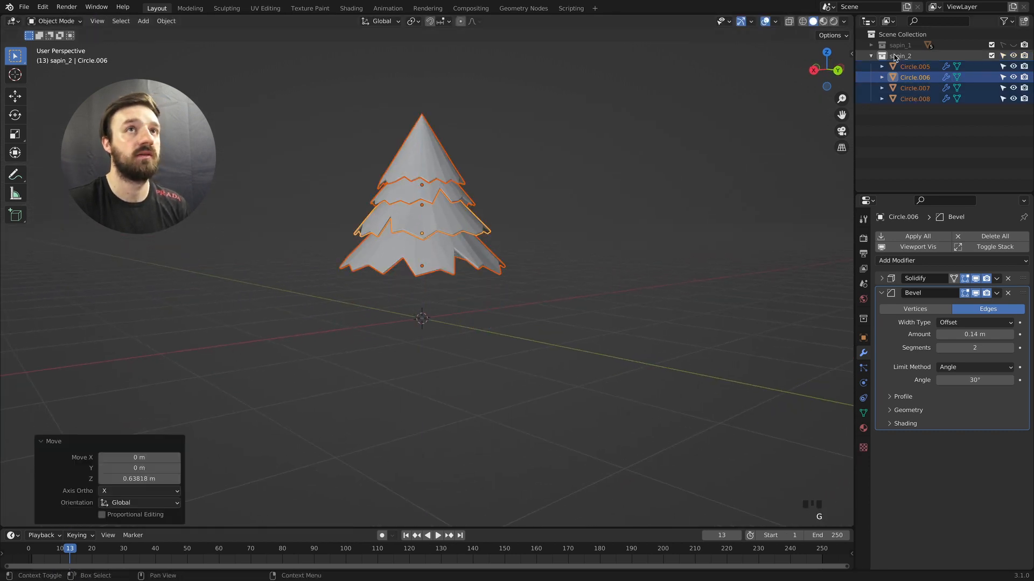
Unhide the sapin_1 collection and duplicate its trunk about 3 m along X to sit under the jagged tree
left_click(1013, 45)
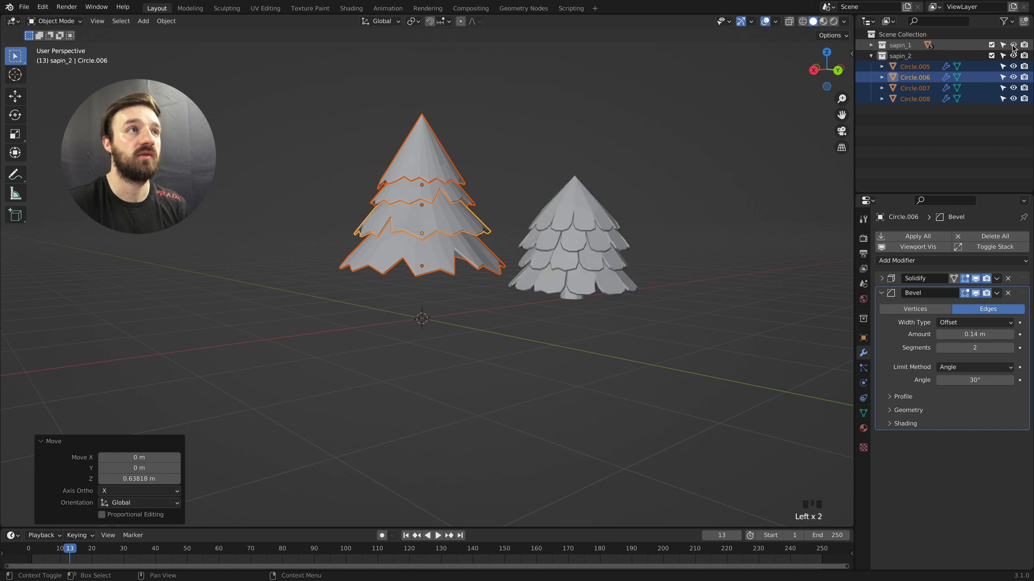
left_click(576, 299)
key("shift+d")
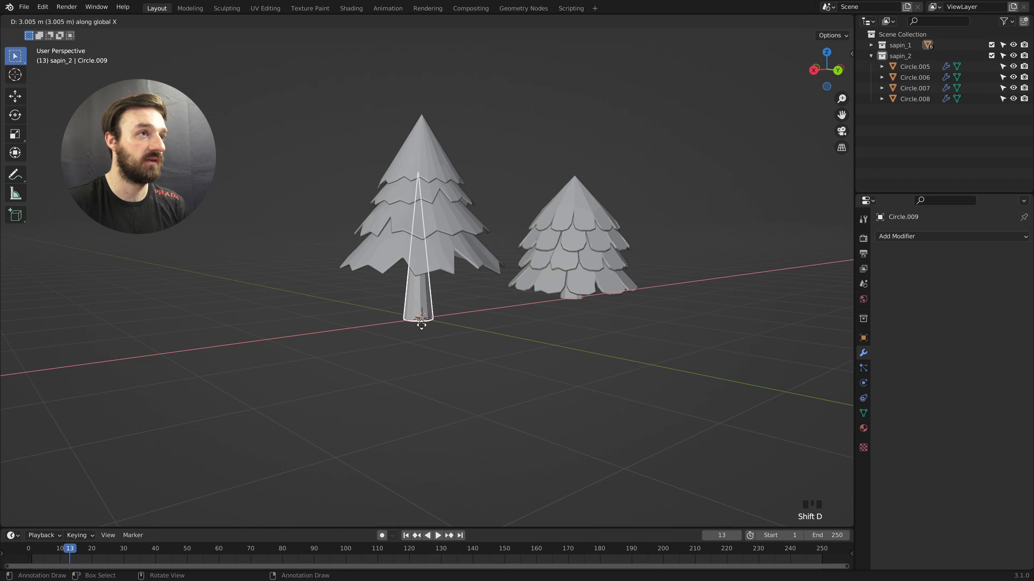
left_click(425, 325)
Lower the jagged tree's four foliage layers over the trunk by about 0.424 m, plus a further 0.108 m in front view
left_click_drag(480, 141, 459, 219)
key("g")
key("z")
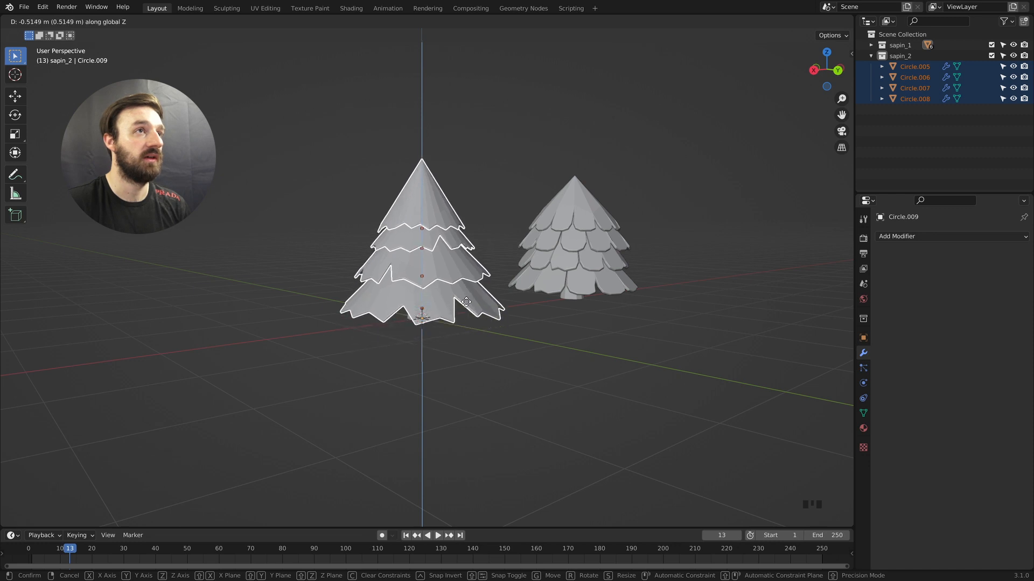
left_click(468, 295)
middle_click_drag(467, 295, 469, 298)
key("KP_1")
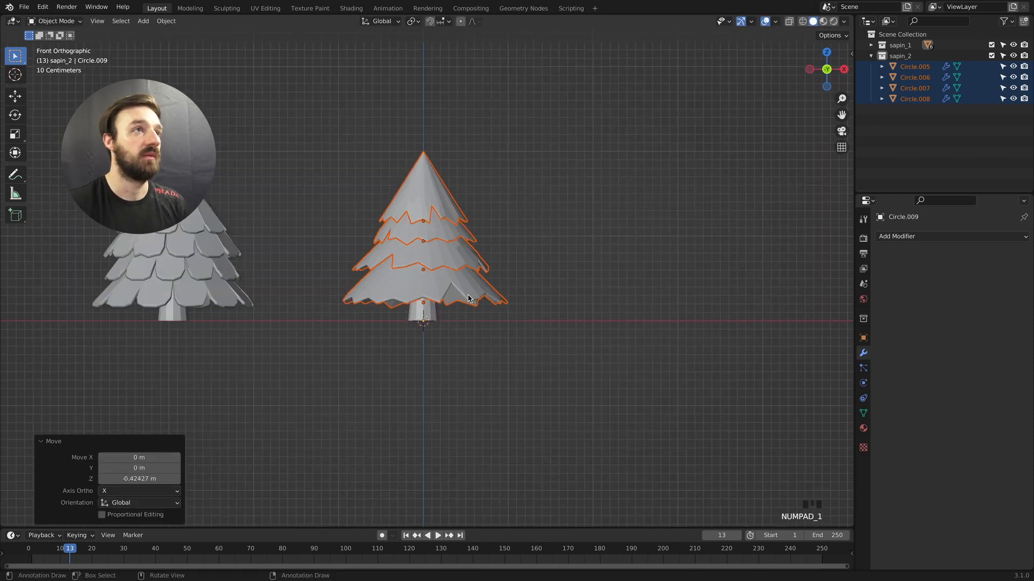
key("g")
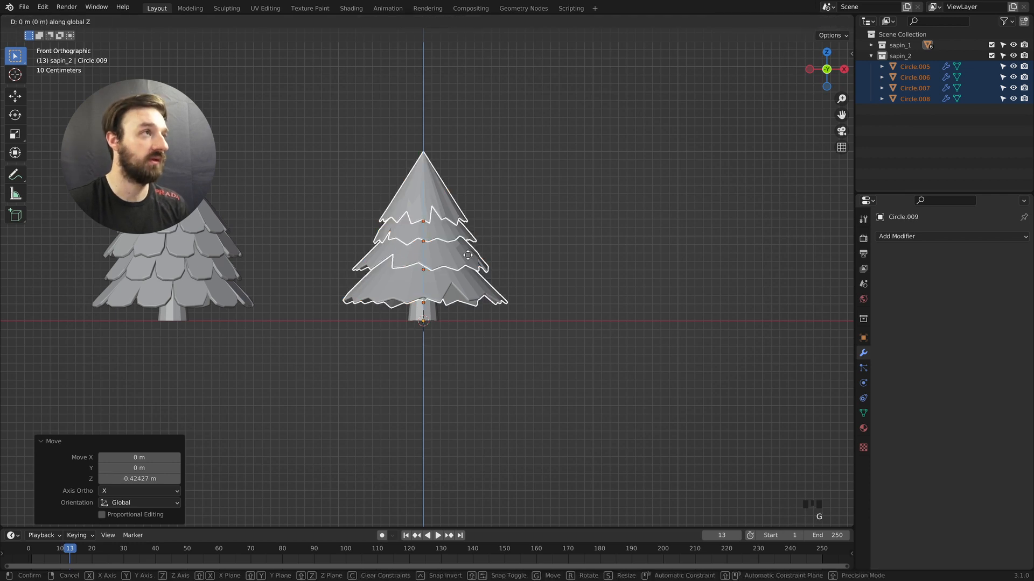
left_click(468, 264)
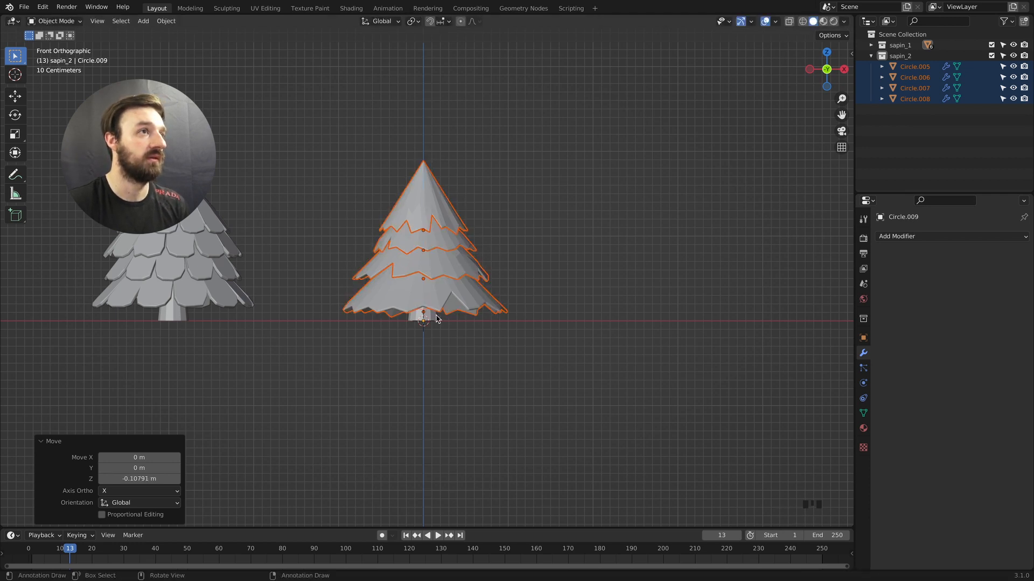
Select the duplicated trunk and move it from the sapin_1 collection into sapin_2
left_click(433, 318, "shift")
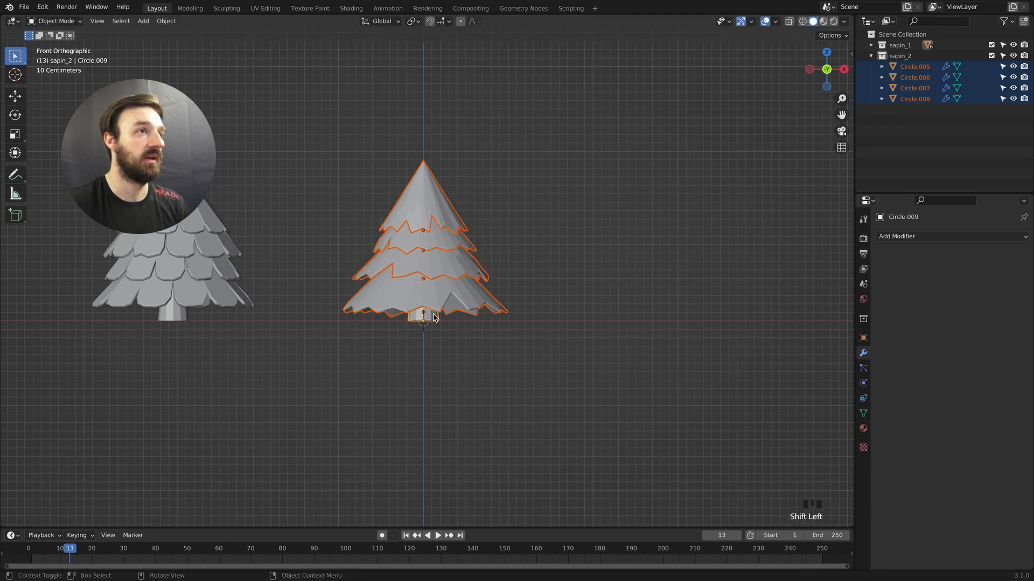
left_click(637, 227)
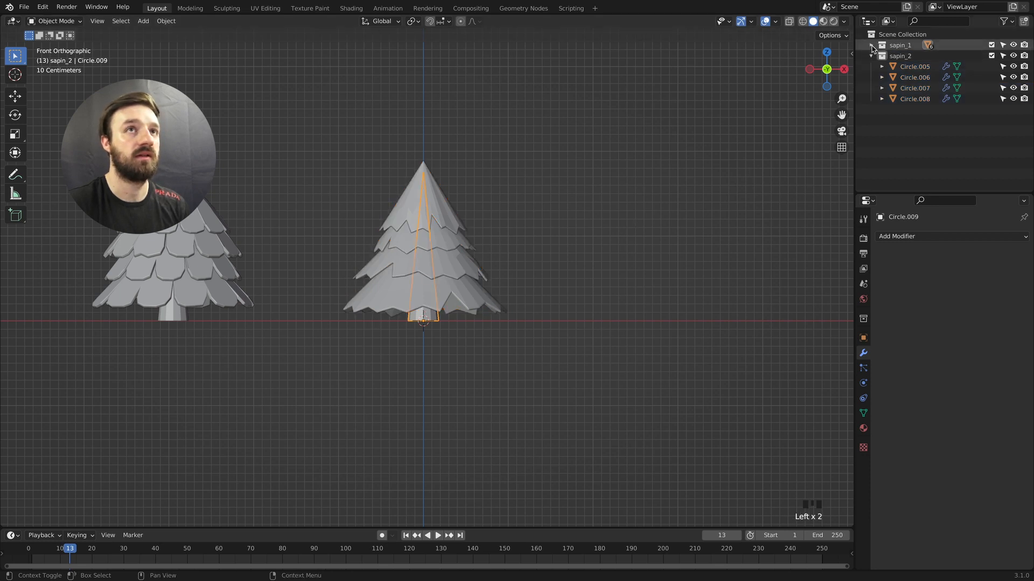
left_click(872, 46)
left_click_drag(916, 109, 907, 131)
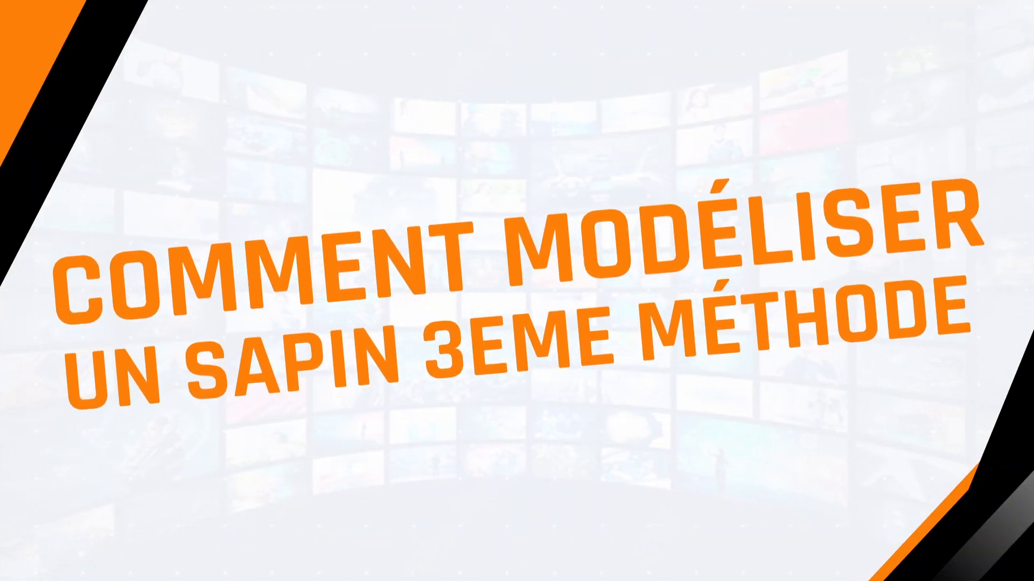
Add a single vertex in Collection 3 and extrude it about 0.301 m along Y in top view
key("shift+a")
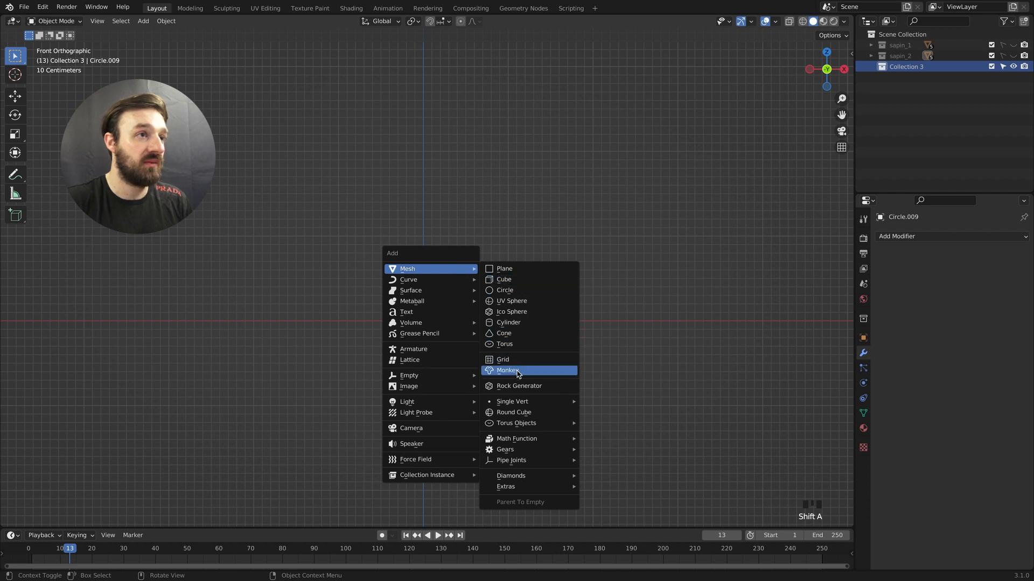
left_click(599, 404)
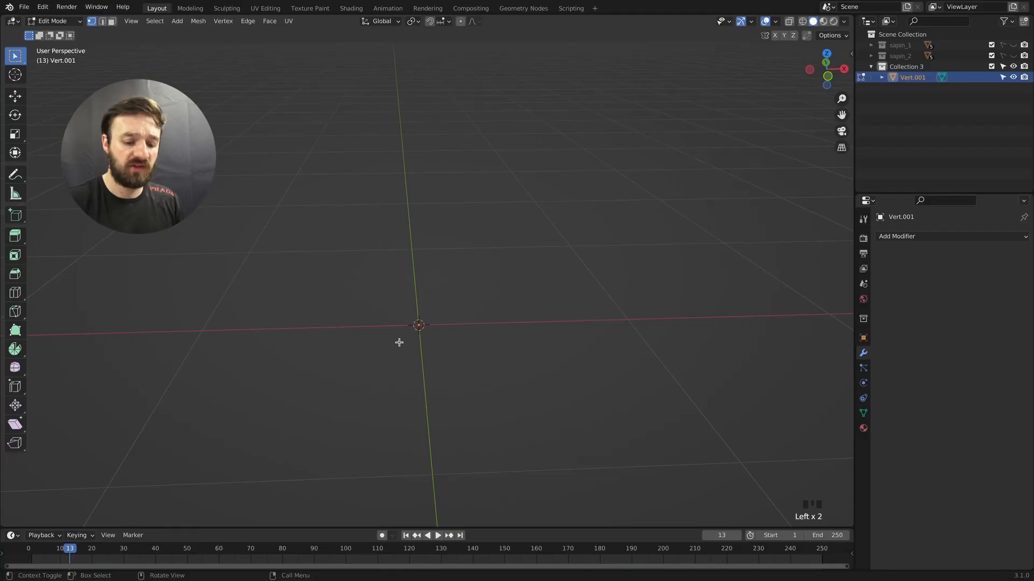
key("KP_7")
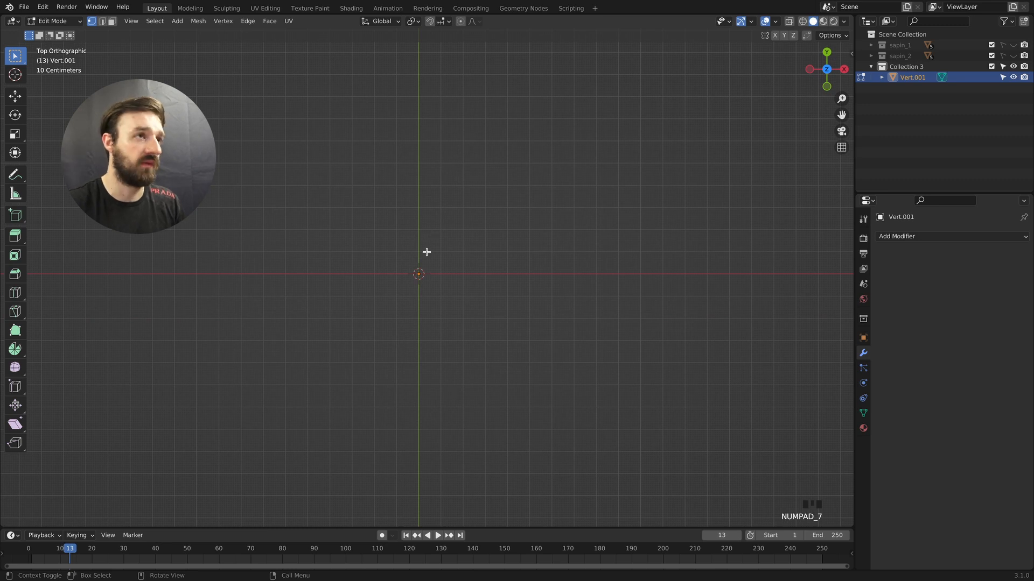
key("e")
key("y")
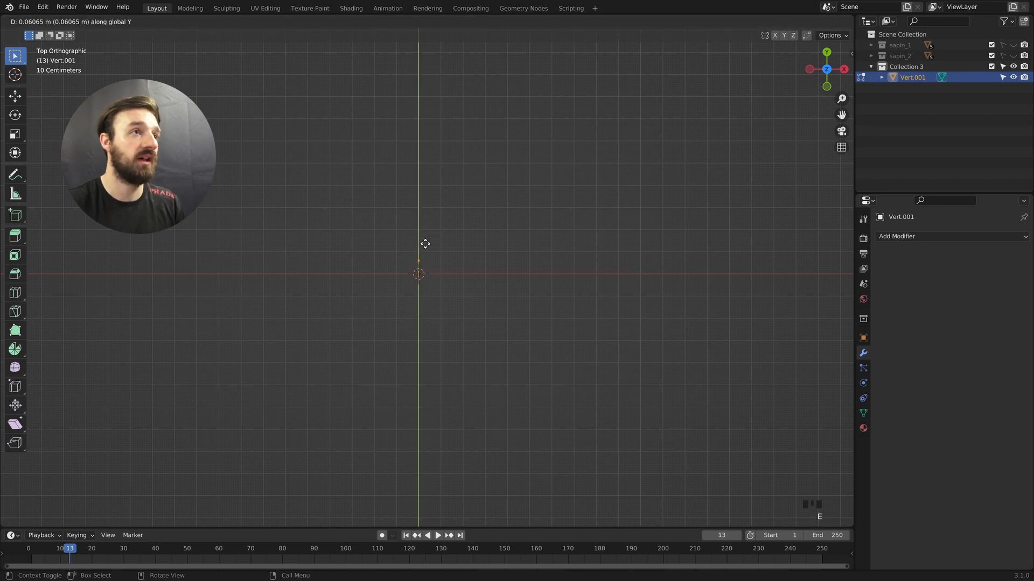
left_click(426, 191)
Extrude the centre vertex about 0.298 m in the negative Y direction in top view
middle_click_drag(419, 256, 365, 307)
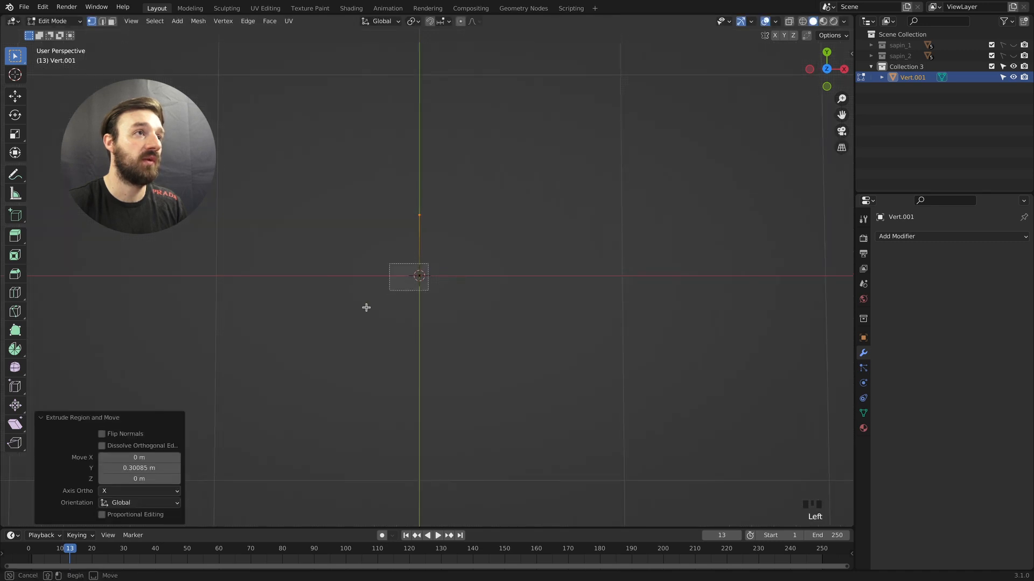
key("KP_7")
key("e")
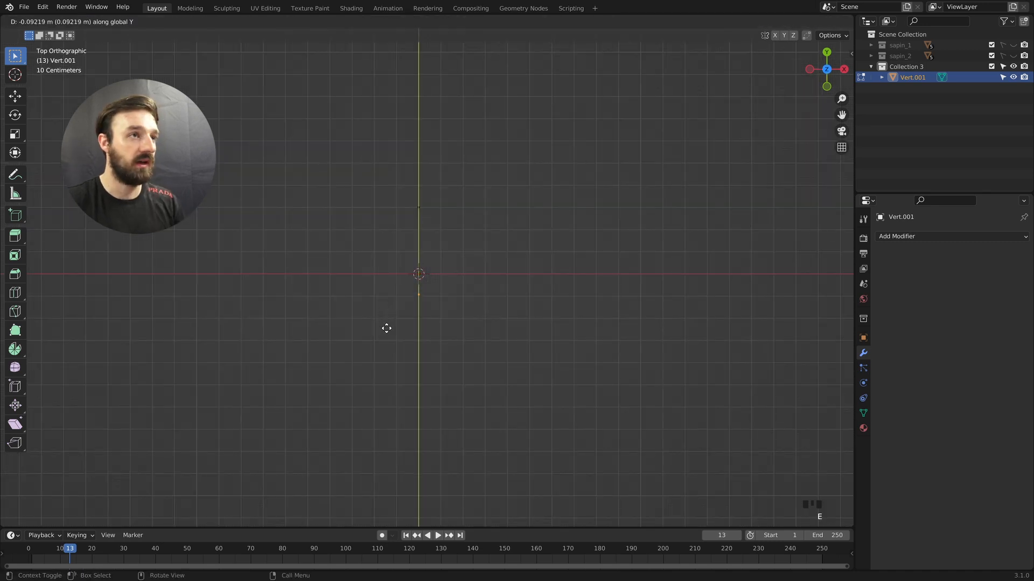
left_click(386, 374, "ctrl")
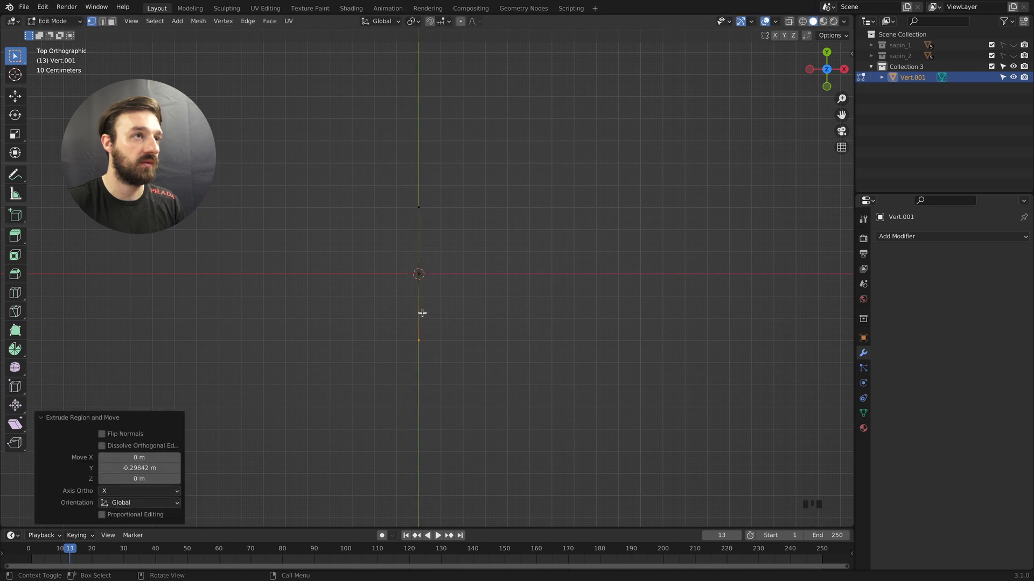
Extrude the centre vertex along X to both sides, about 0.298 m in the negative direction and about 0.3 m in the positive
left_click_drag(435, 267, 395, 288)
key("e")
key("x")
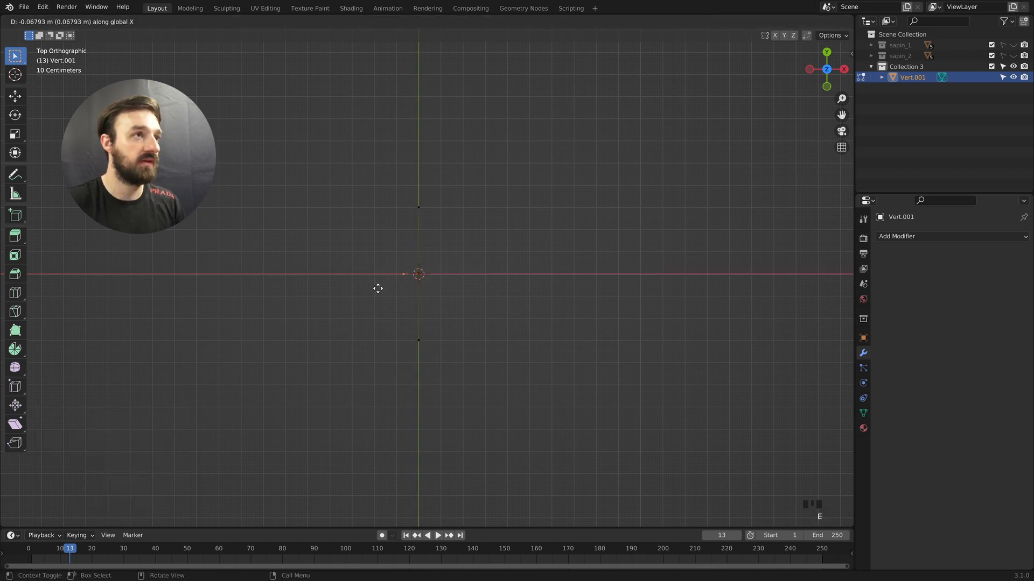
left_click(329, 289)
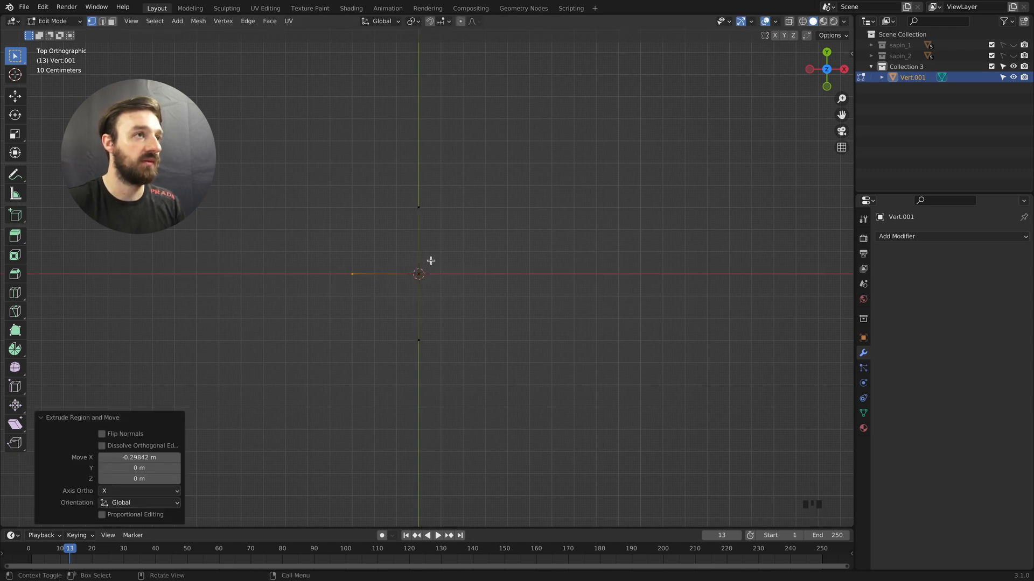
key("e")
key("x")
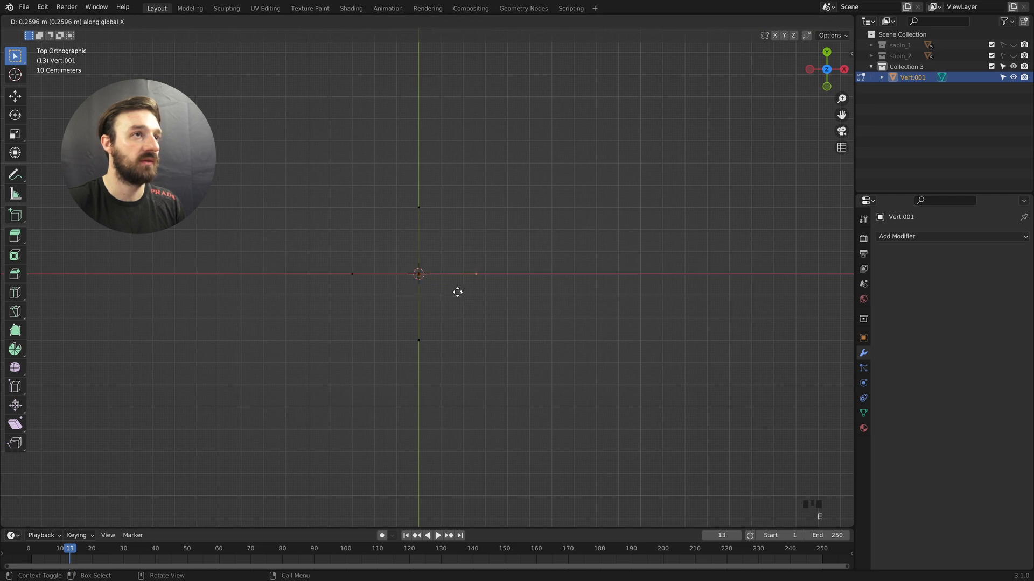
left_click(465, 292)
Extrude two diagonal branches from the centre vertex toward positive Y, about 0.3 m in X and Y
left_click(397, 286)
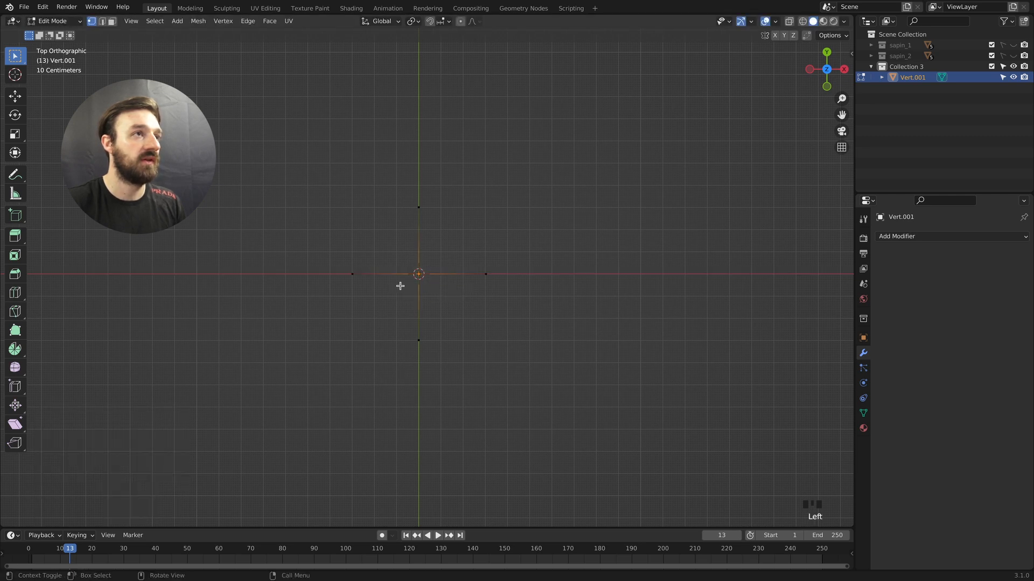
key("e")
left_click(337, 219)
left_click(434, 254)
key("e")
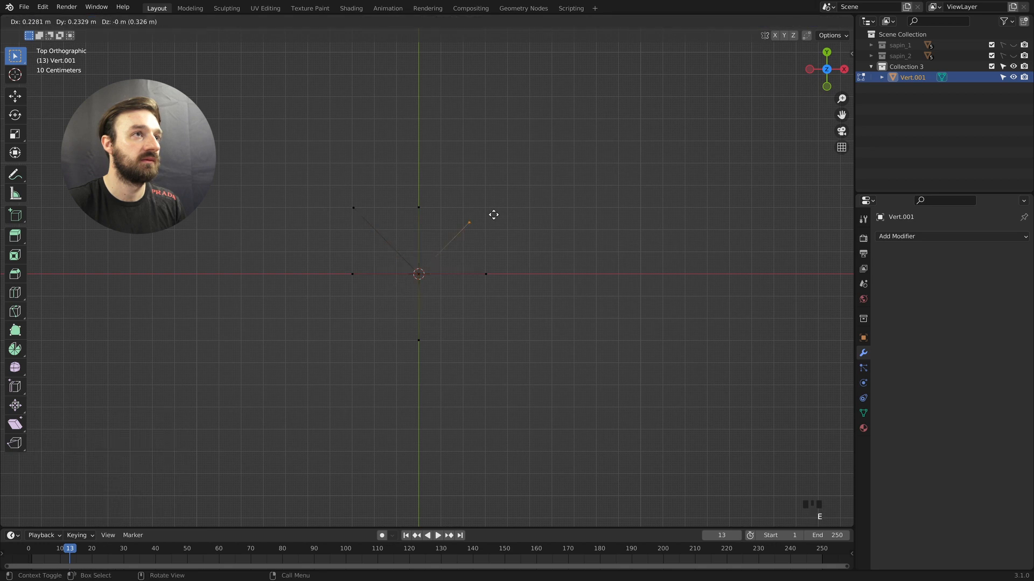
left_click(502, 205)
Extrude two diagonal branches from the centre vertex toward negative Y, about 0.3 m in X and Y
left_click(407, 290)
key("e")
left_click(341, 354)
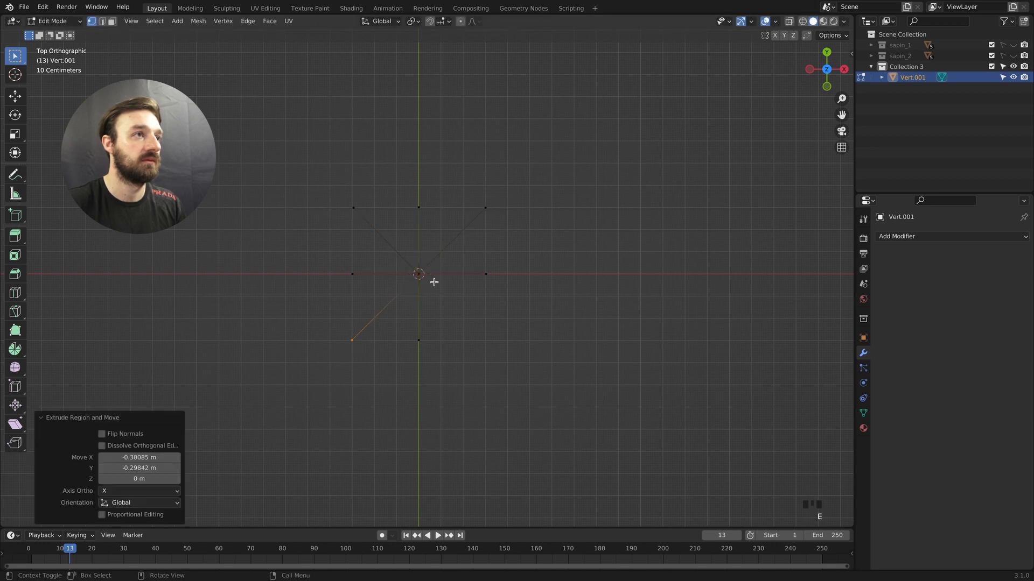
left_click(434, 281)
key("e")
left_click(483, 361)
Leave Edit Mode and add a Skin modifier to the eight-branch star
middle_click_drag(492, 350, 490, 353)
key("Tab")
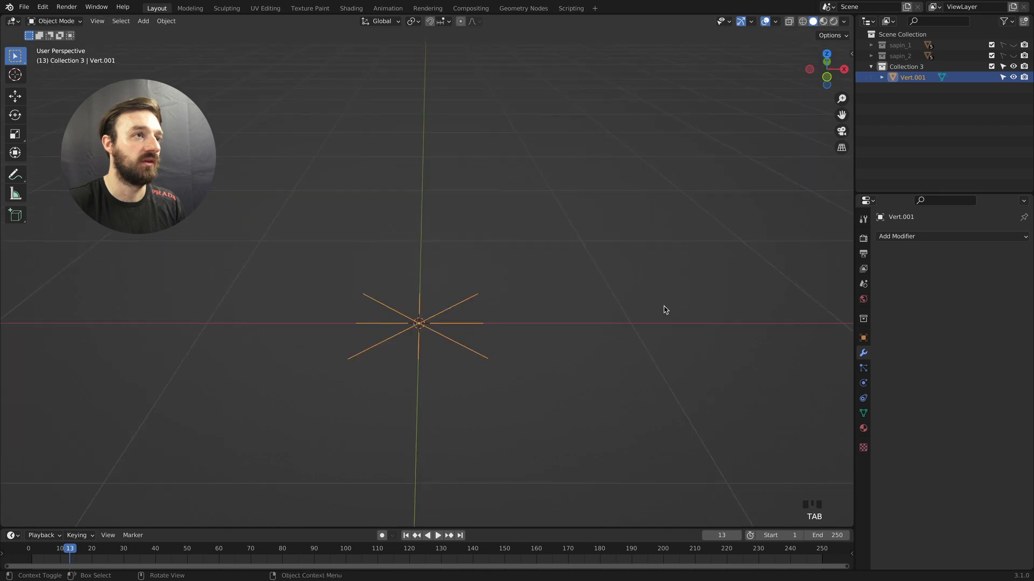
left_click(914, 241)
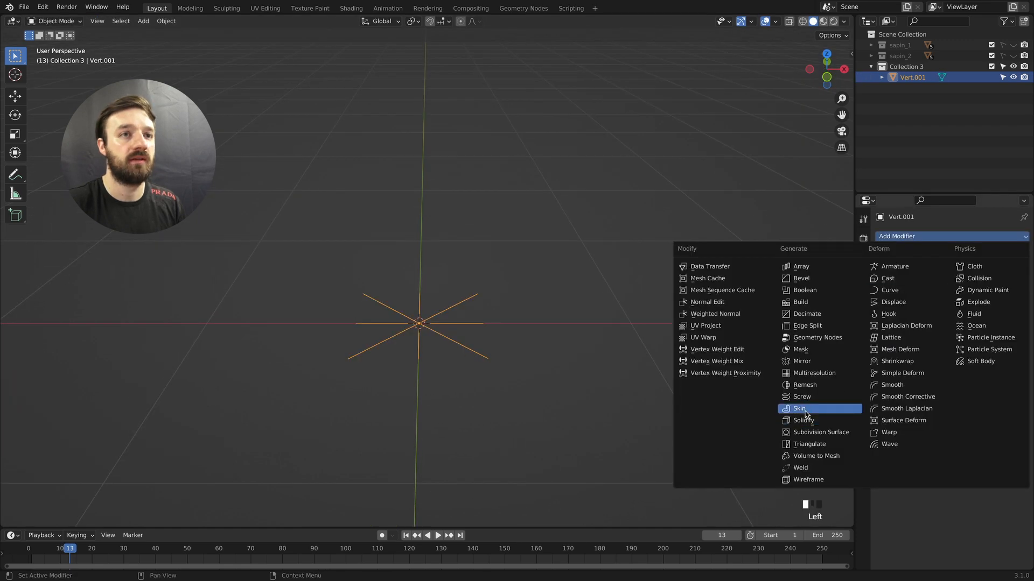
left_click(806, 413)
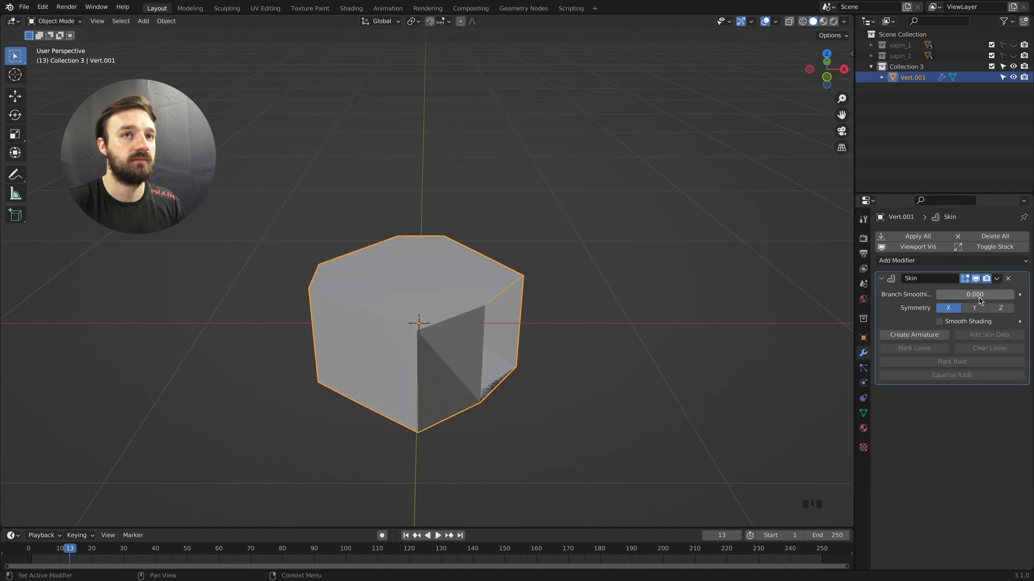
mouse_move(980, 301)
left_mouse_down()
mouse_move(1002, 301)
mouse_move(980, 300)
left_mouse_up()
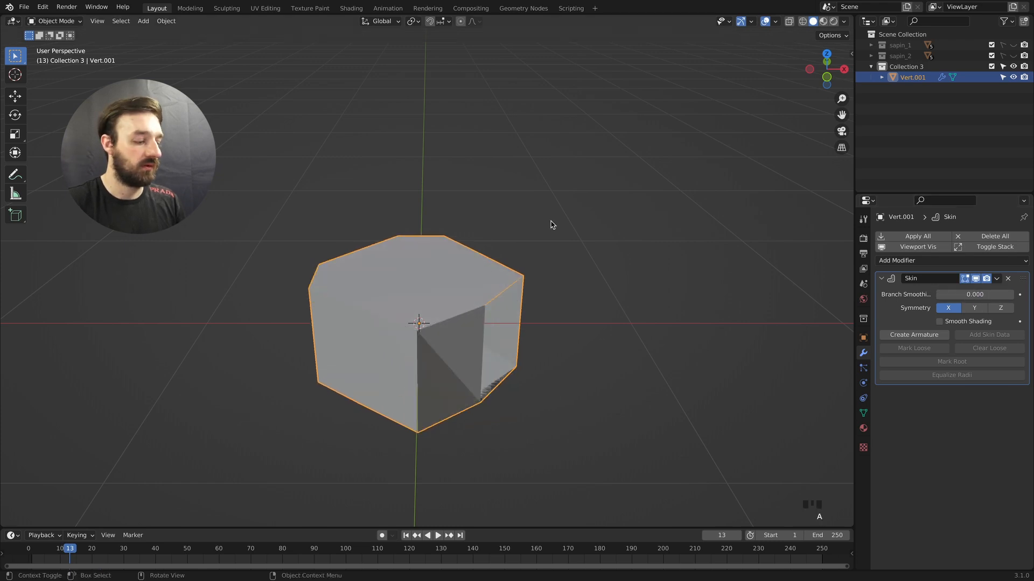
Resize the skin thickness of all the star's vertices to a scale of 0.239 in Edit Mode
key("ctrl+a")
key("Escape")
key("Tab")
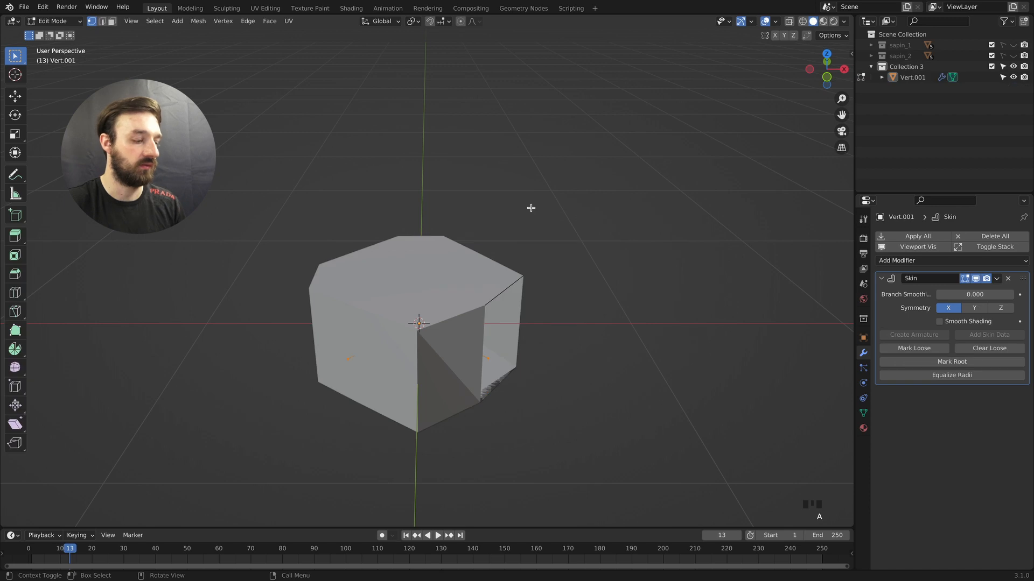
key("ctrl+a")
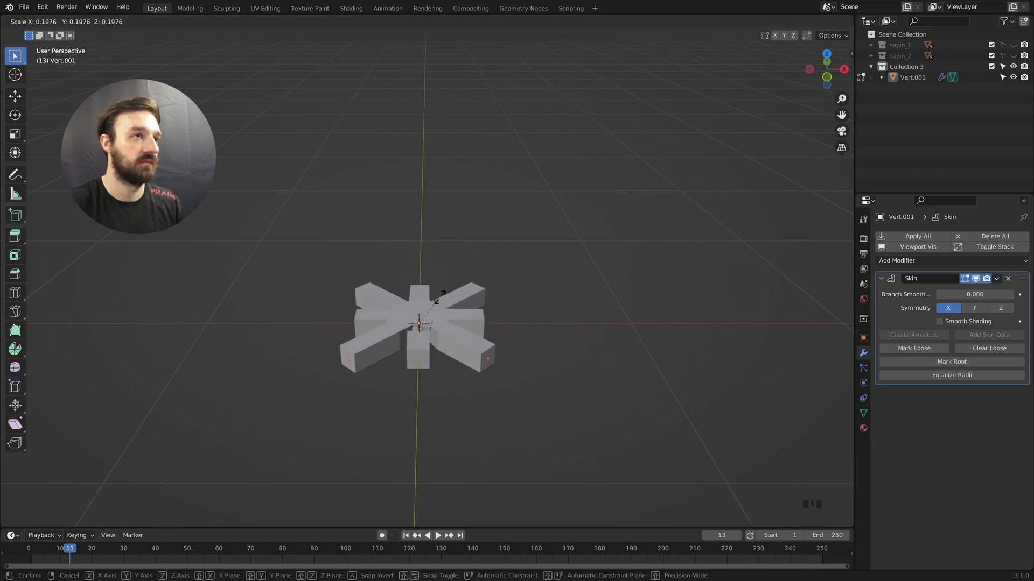
left_click(409, 286)
middle_click_drag(409, 285, 668, 276)
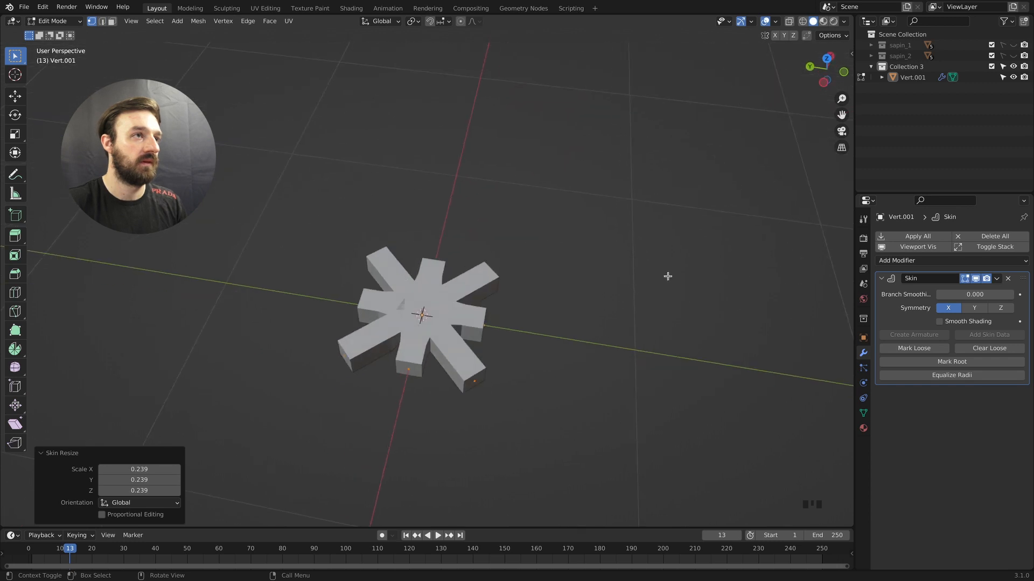
Try a Bevel modifier with 30 segments on the skinned star and remove it
left_click(927, 260)
left_click(822, 301)
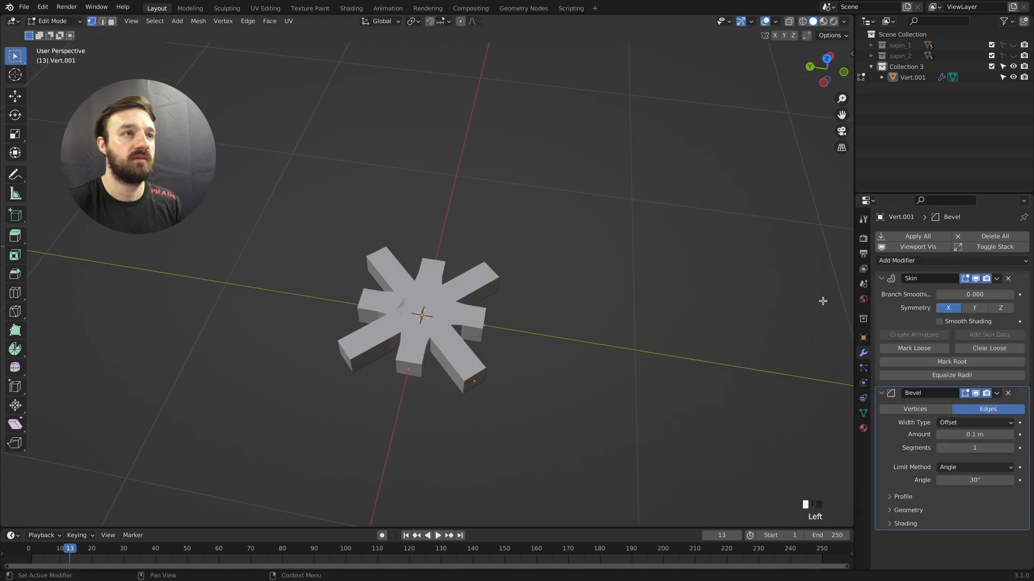
mouse_move(1010, 435)
left_mouse_down()
mouse_move(1028, 435)
mouse_move(996, 448)
left_mouse_up()
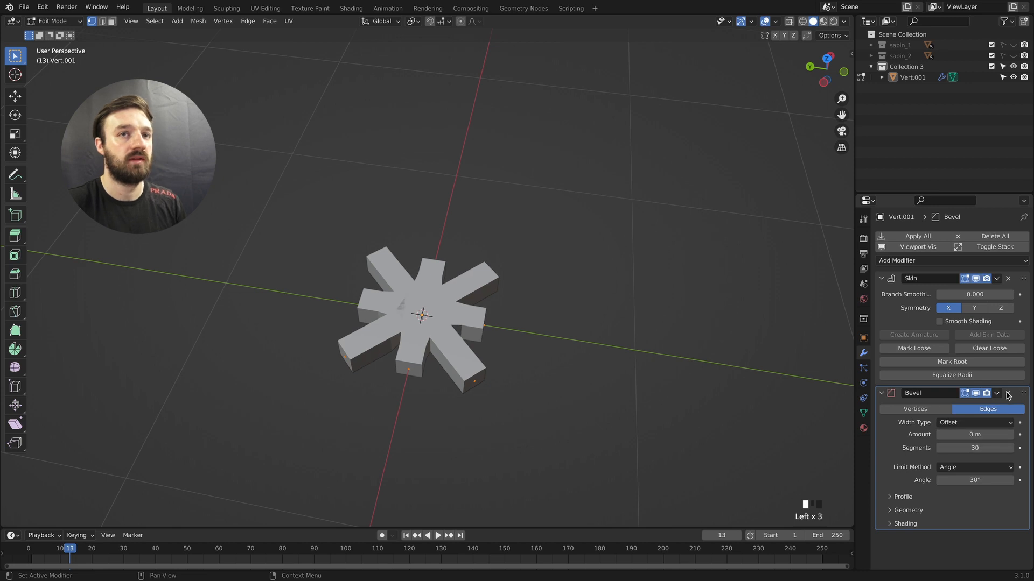
left_click(1008, 393)
Add a Subdivision Surface modifier after the Skin modifier to round the branches
left_click(882, 279)
left_click(898, 261)
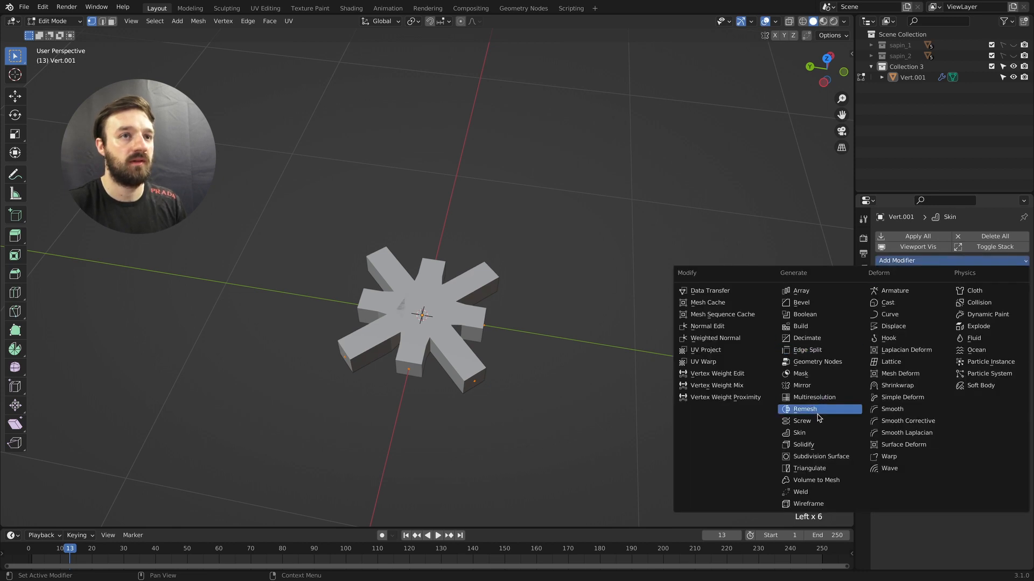
left_click(827, 455)
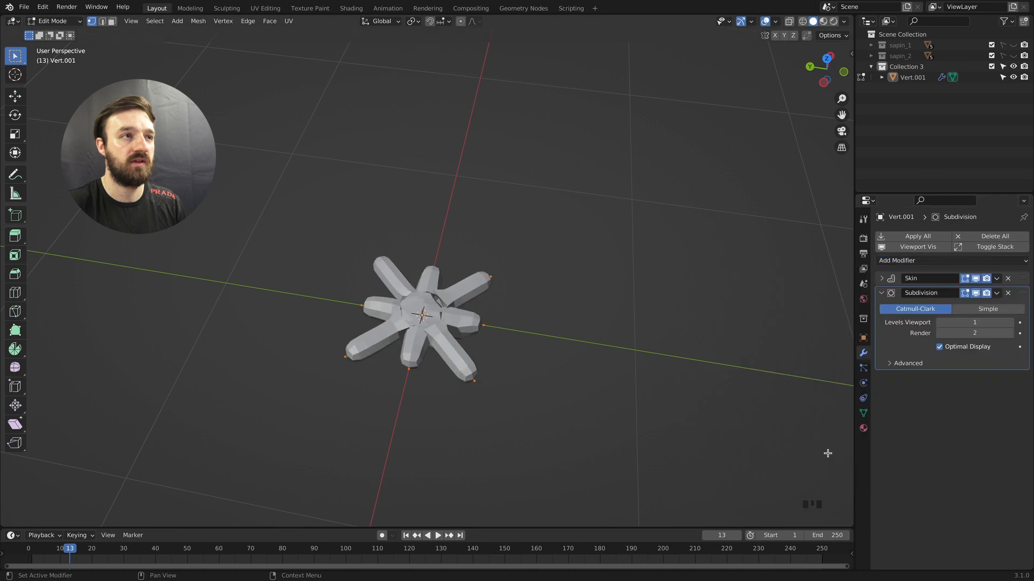
Try viewport level 3 and placing Subdivision above Skin, returning to level 1 with Subdivision below Skin
left_click(1011, 323)
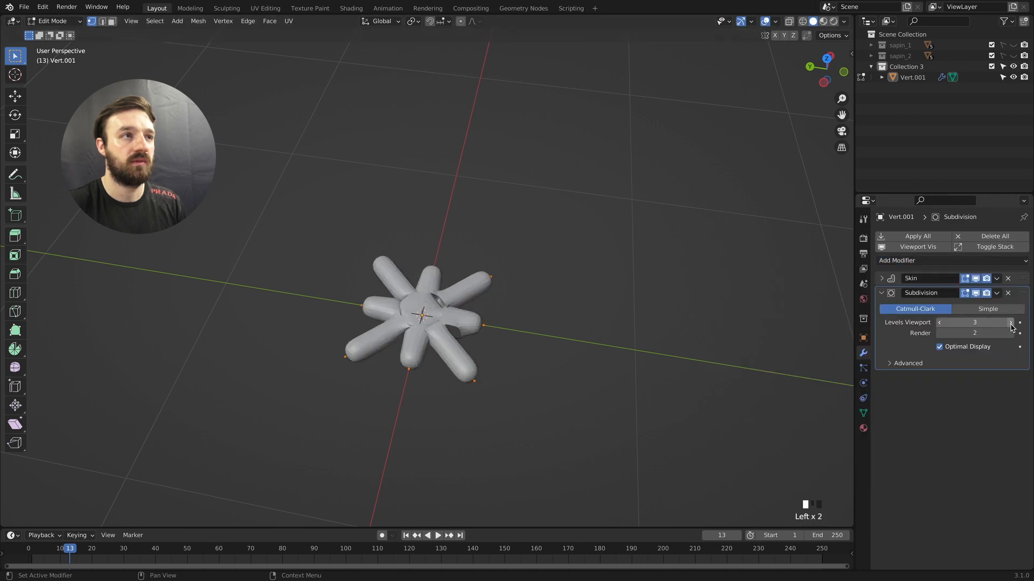
left_click_drag(1023, 293, 1023, 278)
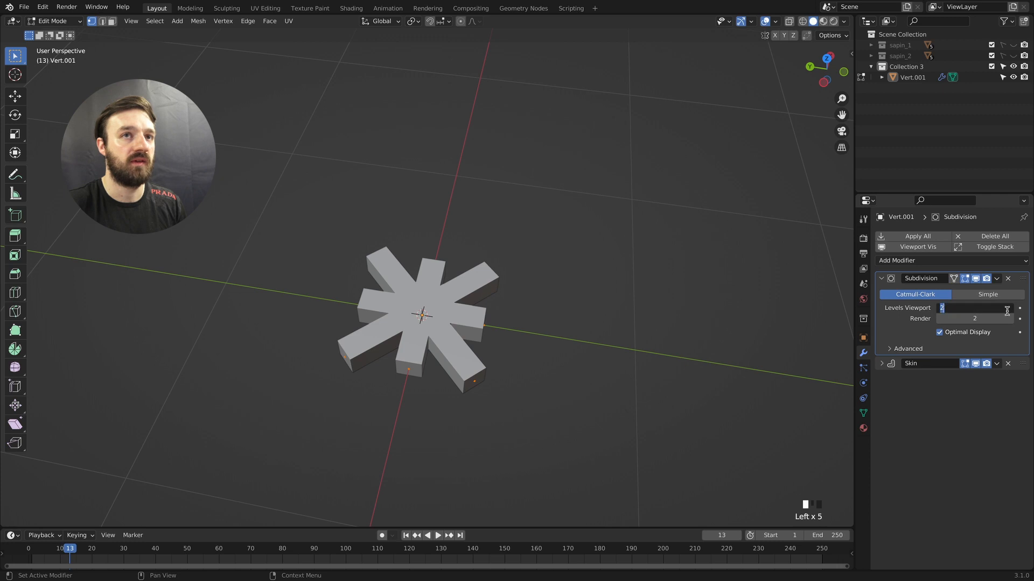
mouse_move(1023, 279)
left_mouse_down()
mouse_move(1002, 353)
mouse_move(1025, 353)
mouse_move(1022, 278)
left_mouse_up()
Raise the star's centre vertex about 0.063 m and extrude it about 0.241 m upward along Z
middle_click_drag(428, 291, 405, 337)
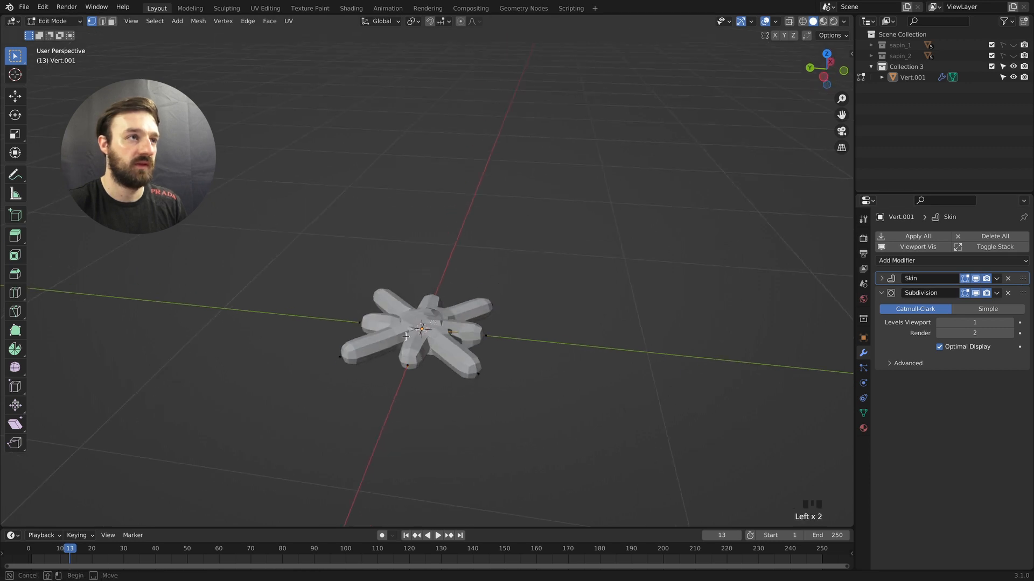
key("e")
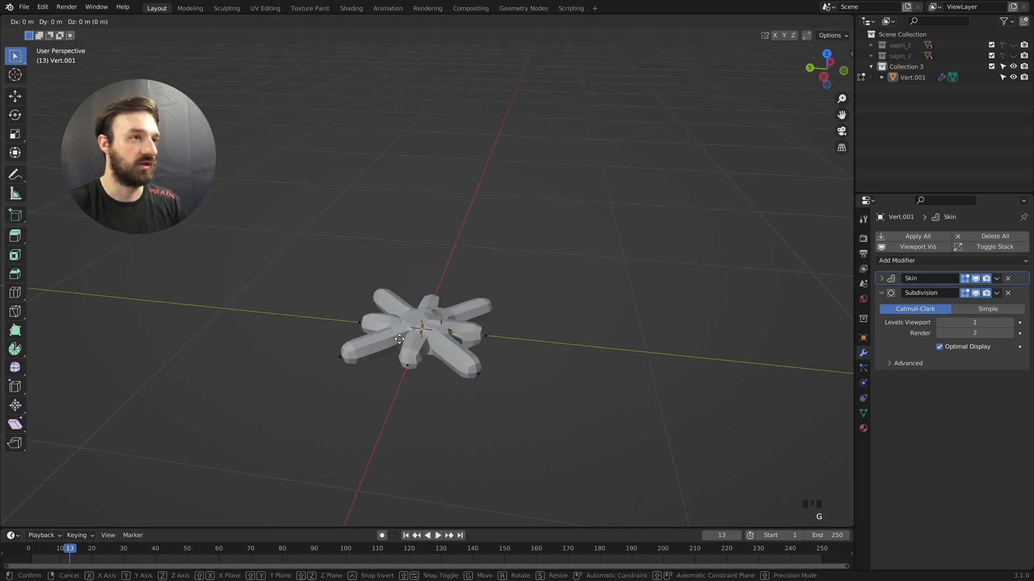
left_click(401, 321)
key("e")
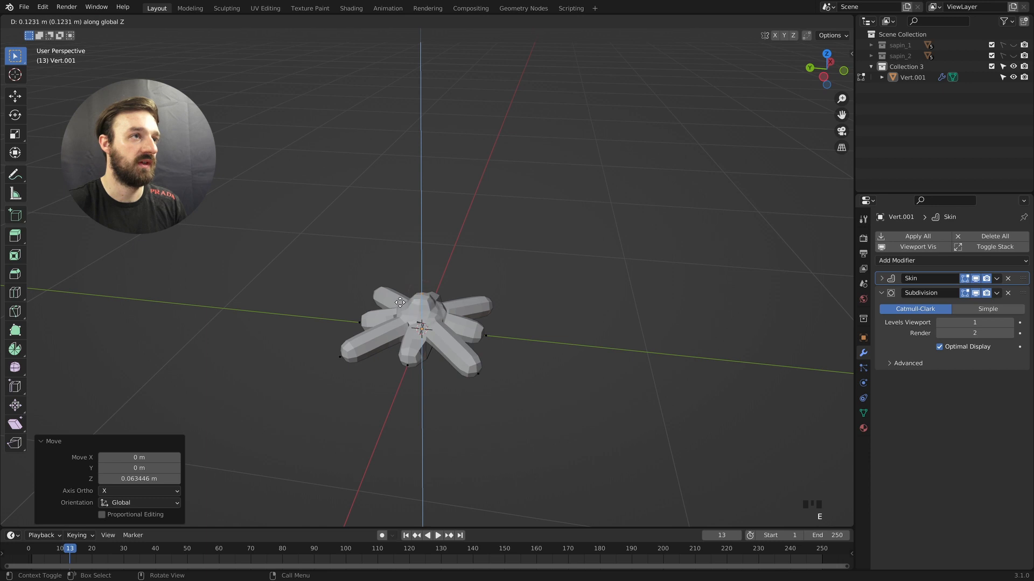
left_click(399, 280)
Lower the extruded top vertex by about 0.068 m along Z
middle_click_drag(399, 280, 568, 283)
key("g")
key("z")
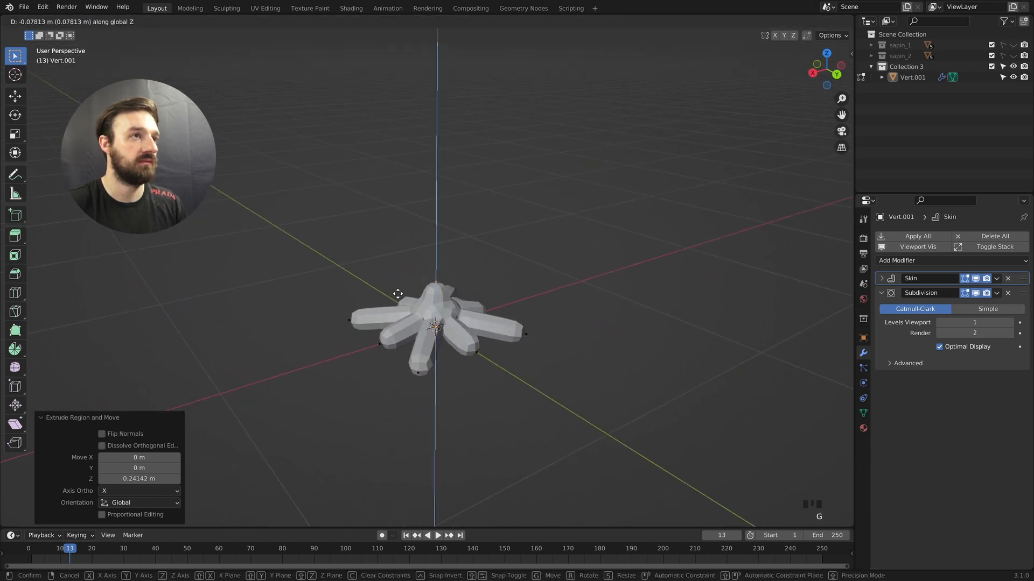
left_click(397, 294)
In wireframe top view, move the tips of the two positive-Y diagonal branches inward by about 0.1 m in X and Y
middle_click_drag(397, 294, 433, 315)
key("KP_7")
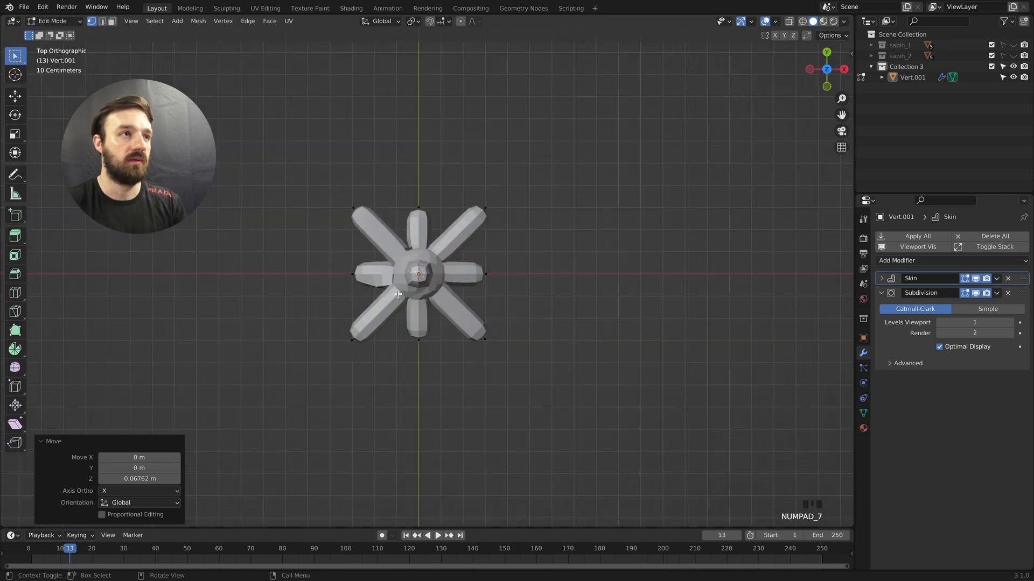
left_click(353, 210)
key("z")
left_click(378, 250)
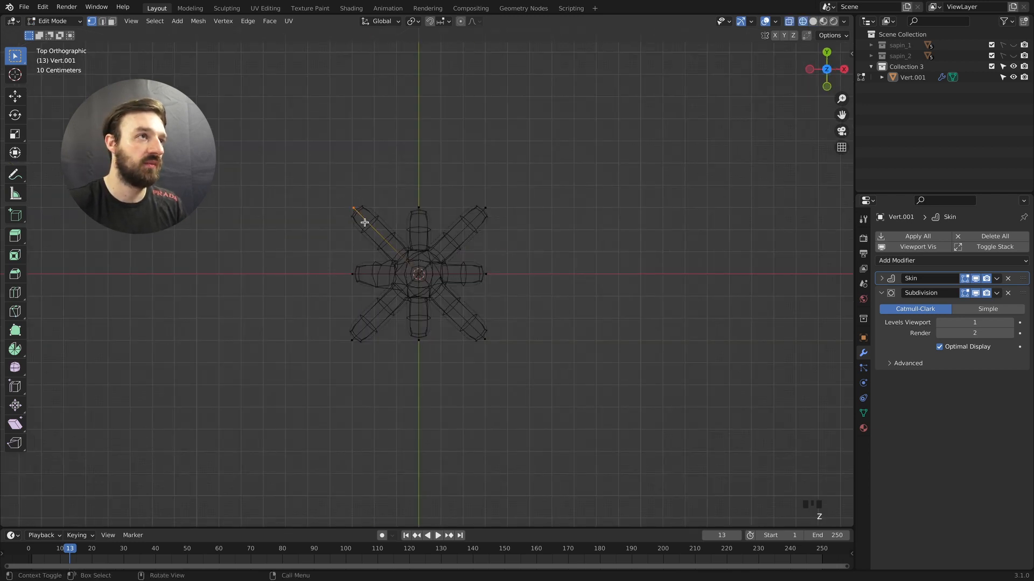
key("g")
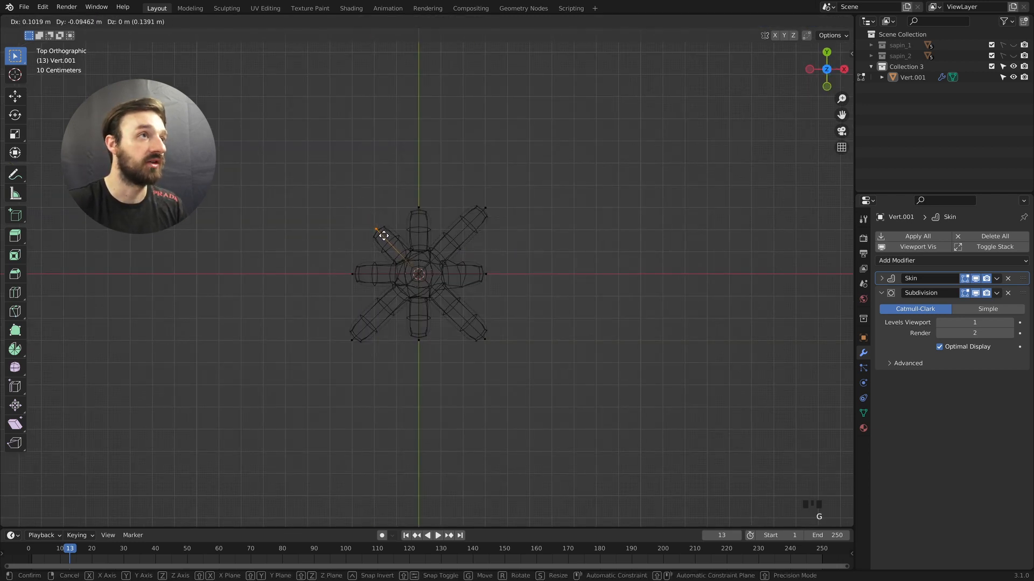
left_click(382, 235)
left_click(486, 207)
key("g")
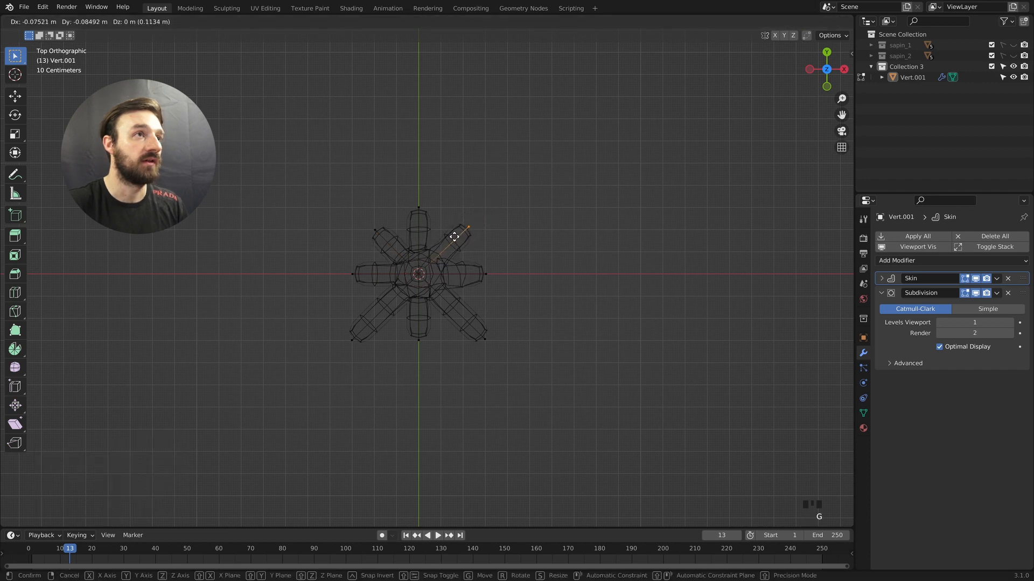
left_click(450, 238)
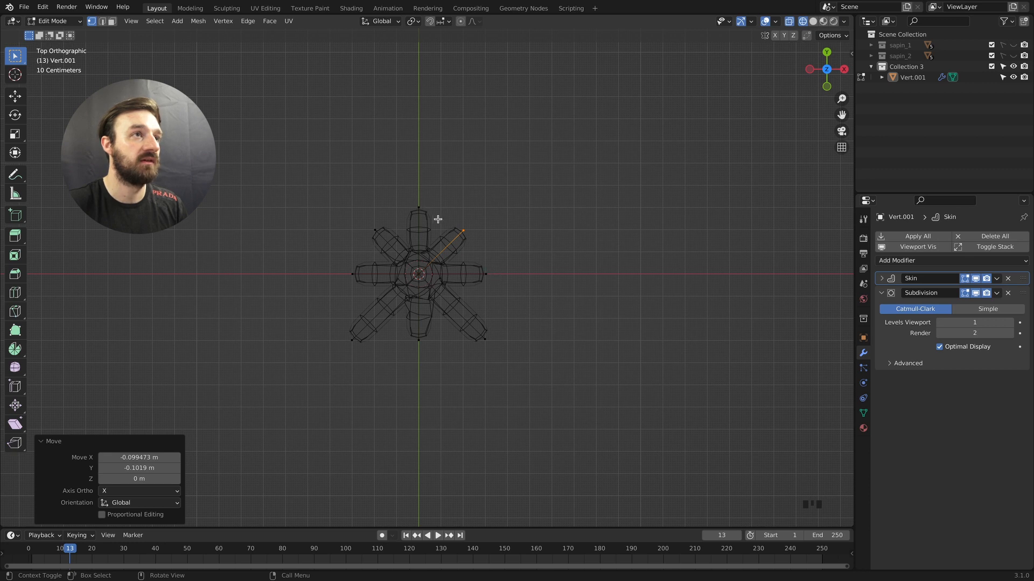
Shorten the two negative-Y diagonal branches by moving their tips inward about 0.1 m in X and Y
left_click(485, 338)
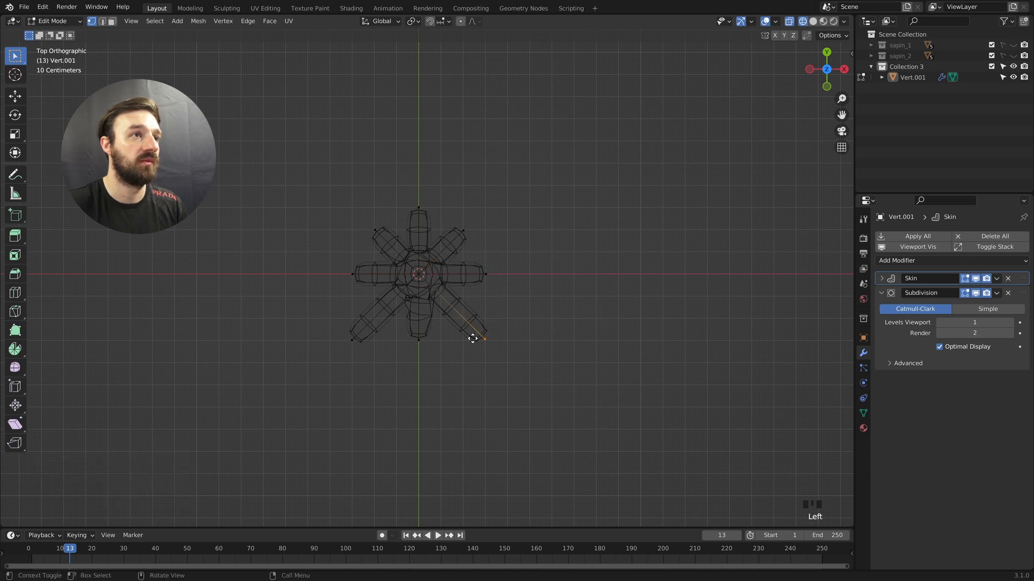
key("g")
left_click(453, 322)
left_click(368, 323)
key("g")
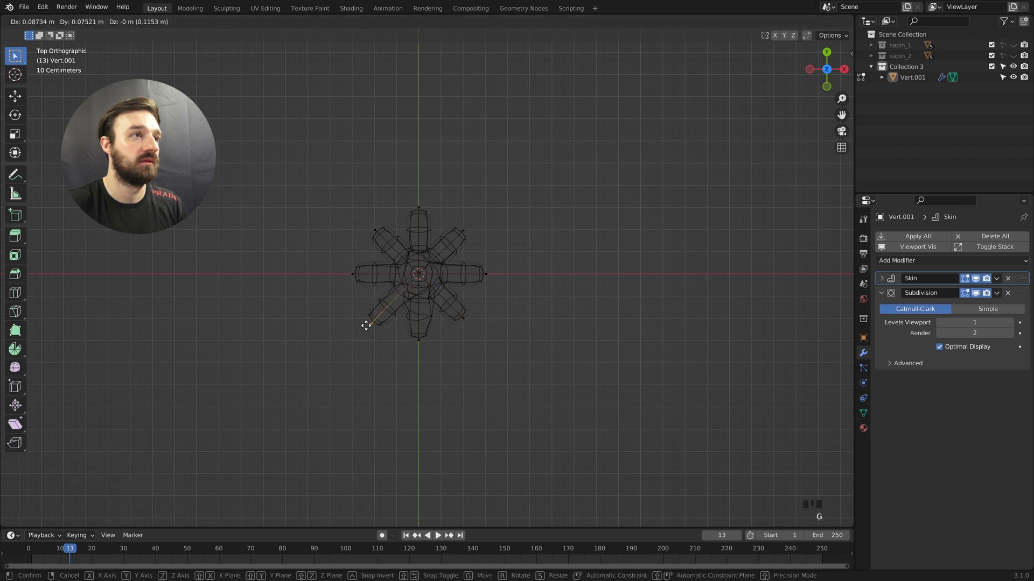
left_click(398, 300)
middle_click_drag(397, 300, 449, 355)
key("z")
key("z")
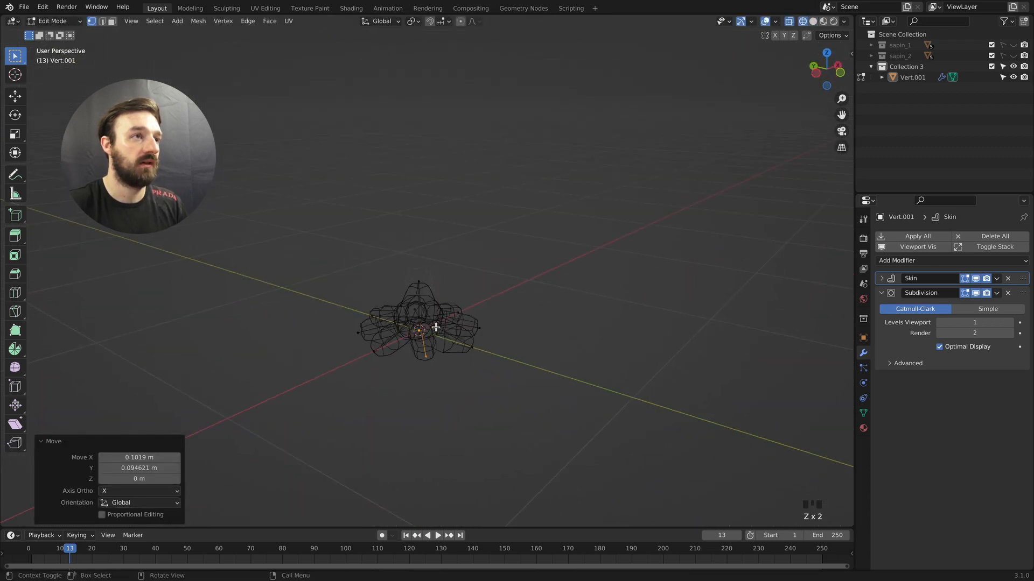
left_click_drag(434, 323, 410, 330)
middle_click_drag(410, 329, 428, 314)
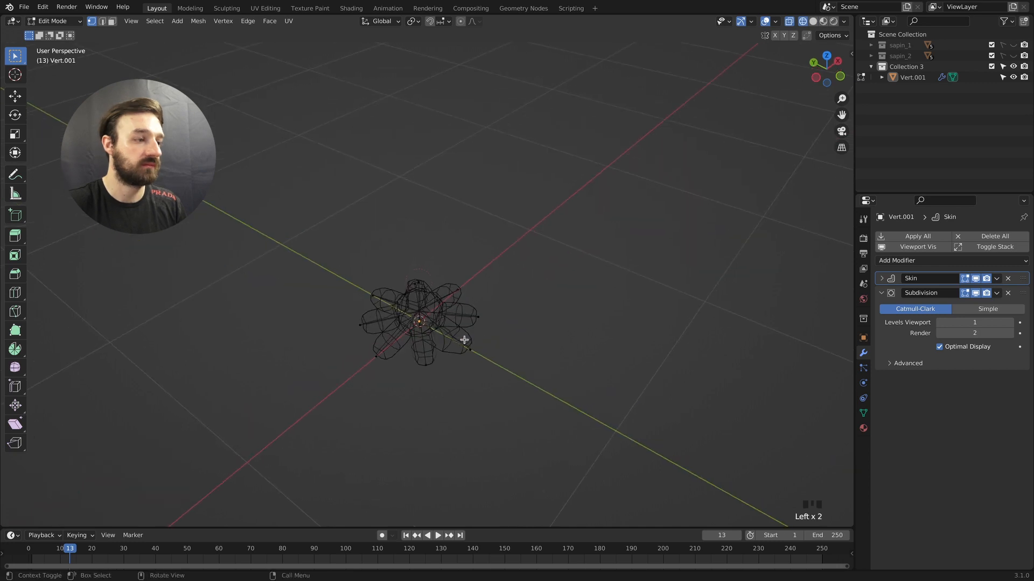
key("z")
middle_click_drag(590, 363, 585, 362)
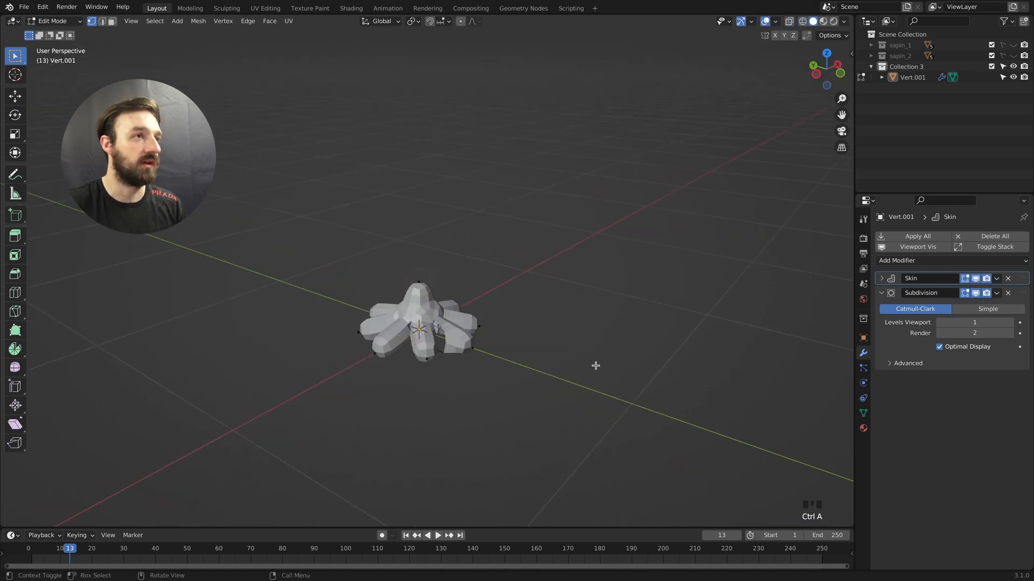
Select the star's centre vertices in wireframe and scale their skin thickness by about 1.704
key("z")
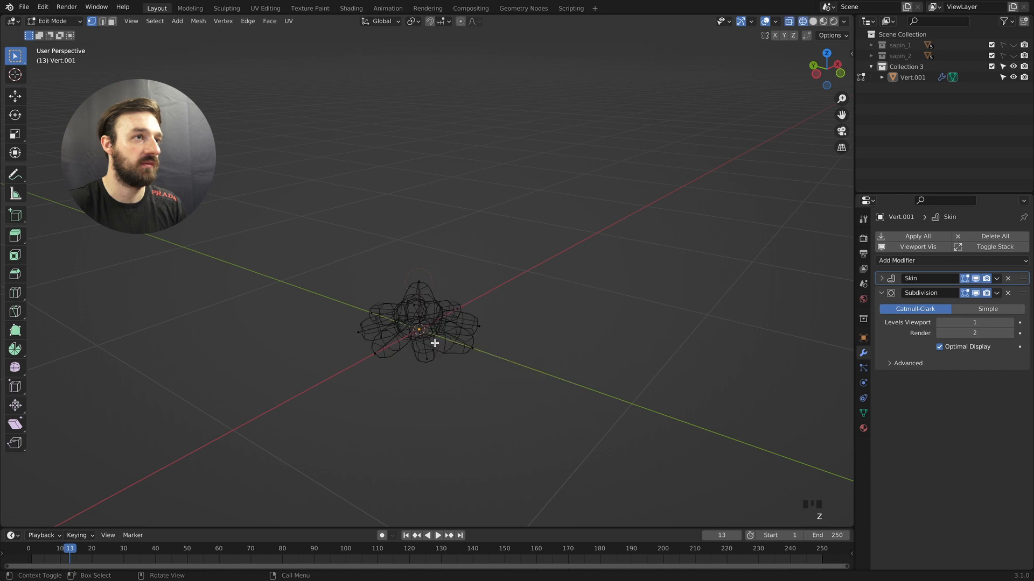
middle_click_drag(432, 342, 397, 321)
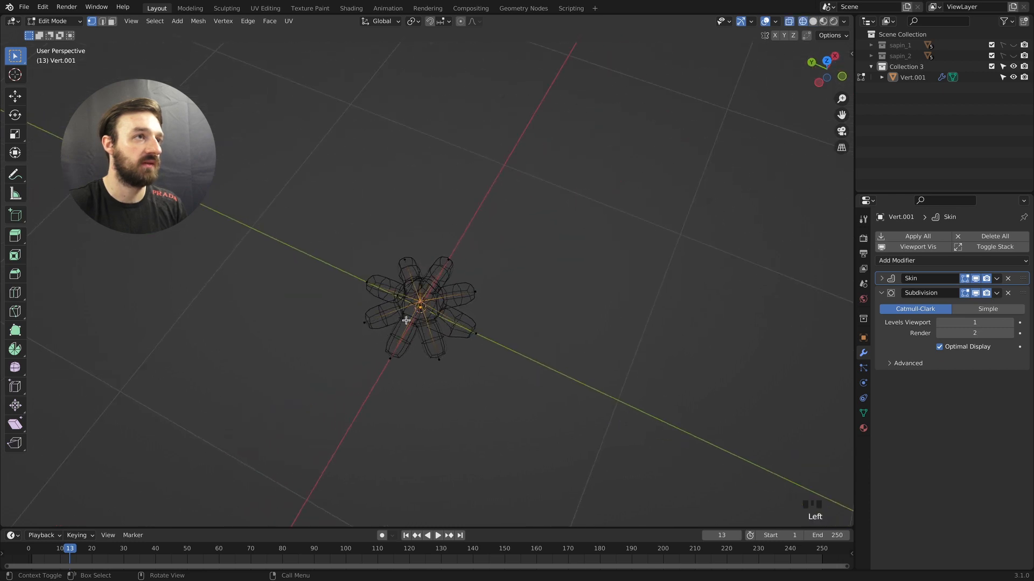
key("z")
middle_click_drag(596, 344, 582, 348)
key("ctrl+a")
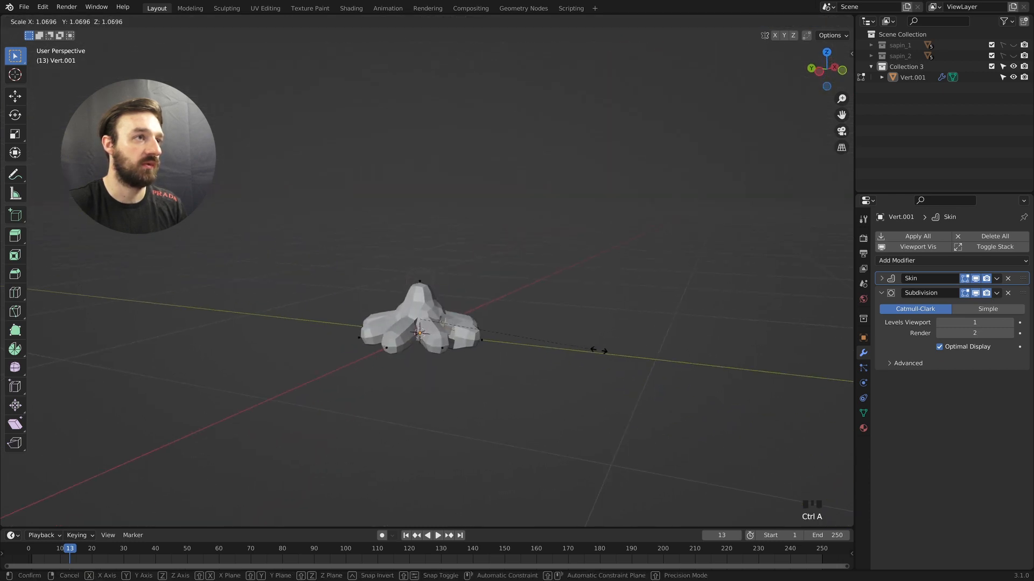
left_click(701, 357)
middle_click_drag(498, 301, 422, 309)
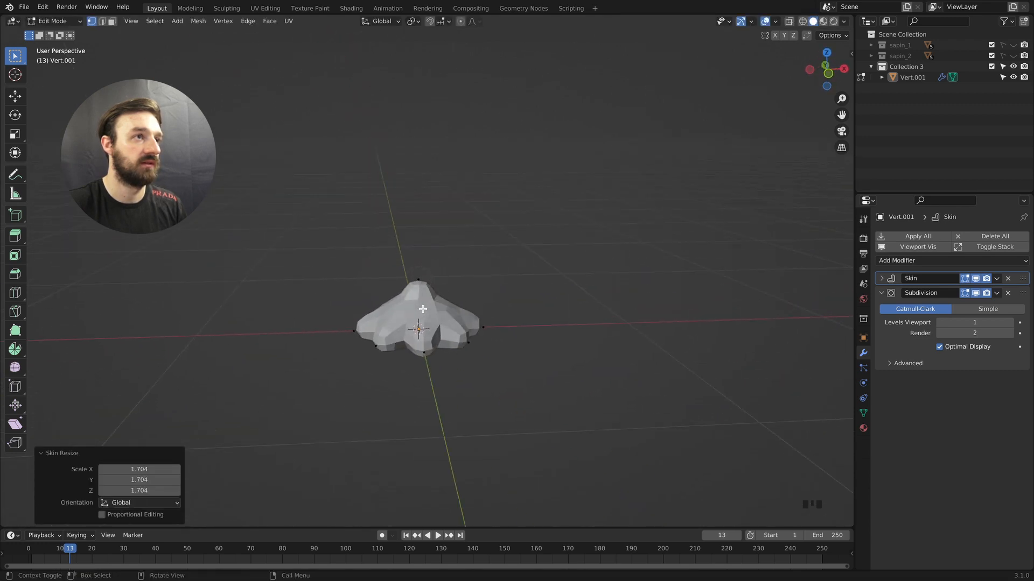
Scale the whole star object by about 1.614 and set its Subdivision viewport level to 2
key("Tab")
left_click(416, 327)
key("s")
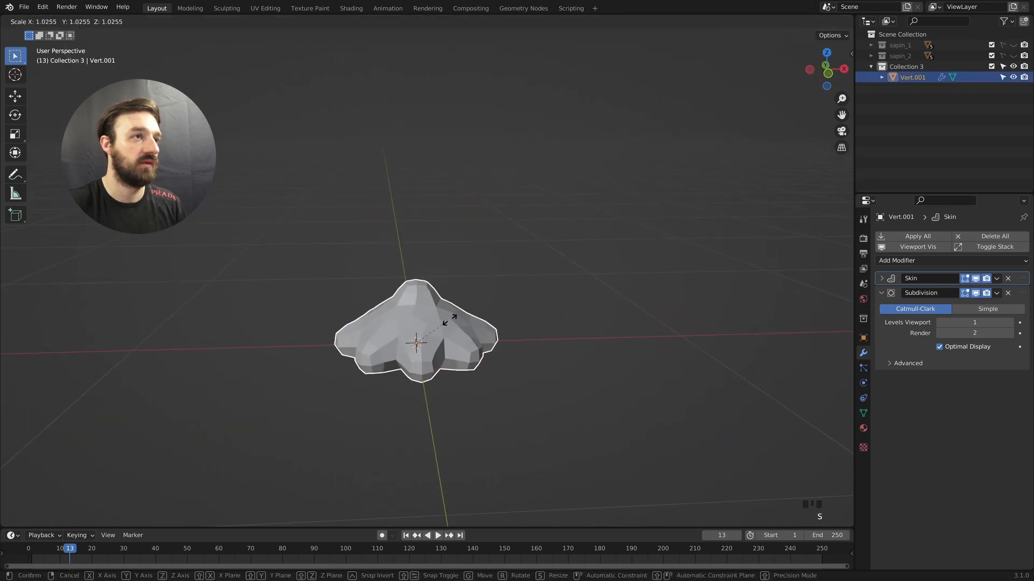
left_click(464, 324)
mouse_move(464, 324)
middle_mouse_down()
mouse_move(464, 307)
mouse_move(465, 339)
mouse_move(462, 316)
middle_mouse_up()
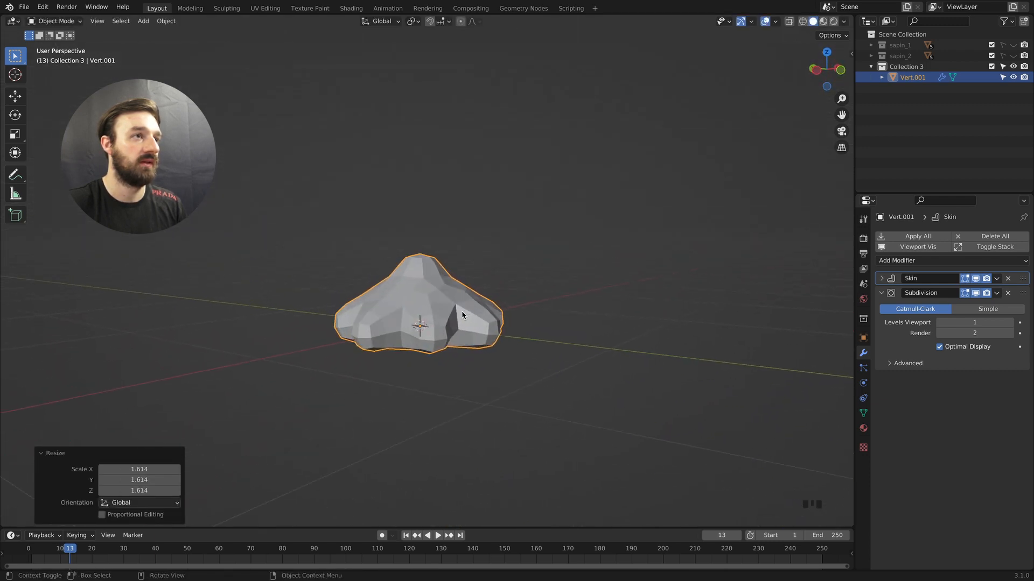
left_click(1010, 324)
Duplicate the star layer upward along Z and scale the copy by about 0.771
middle_click_drag(526, 295, 488, 291)
key("shift+d")
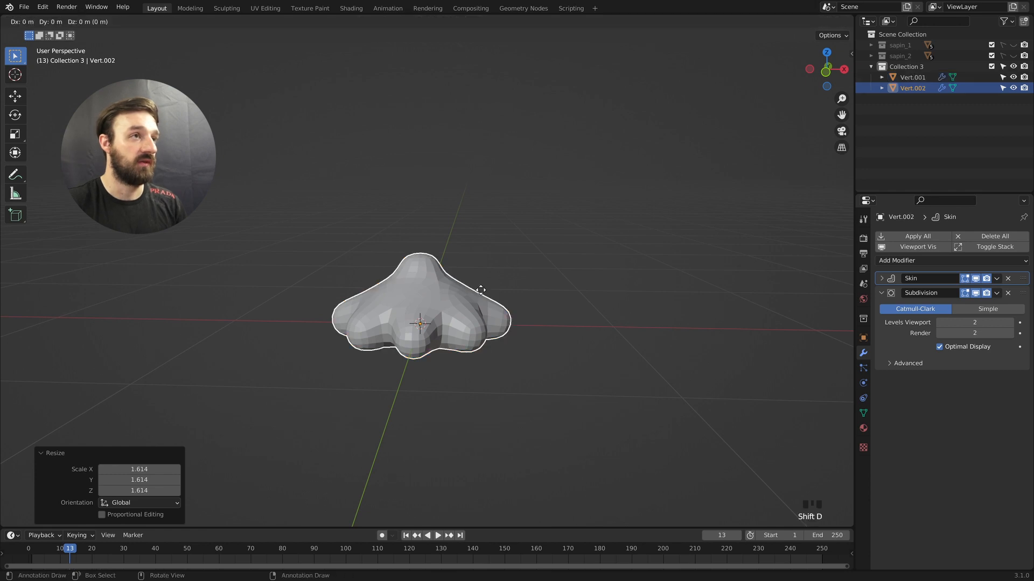
key("z")
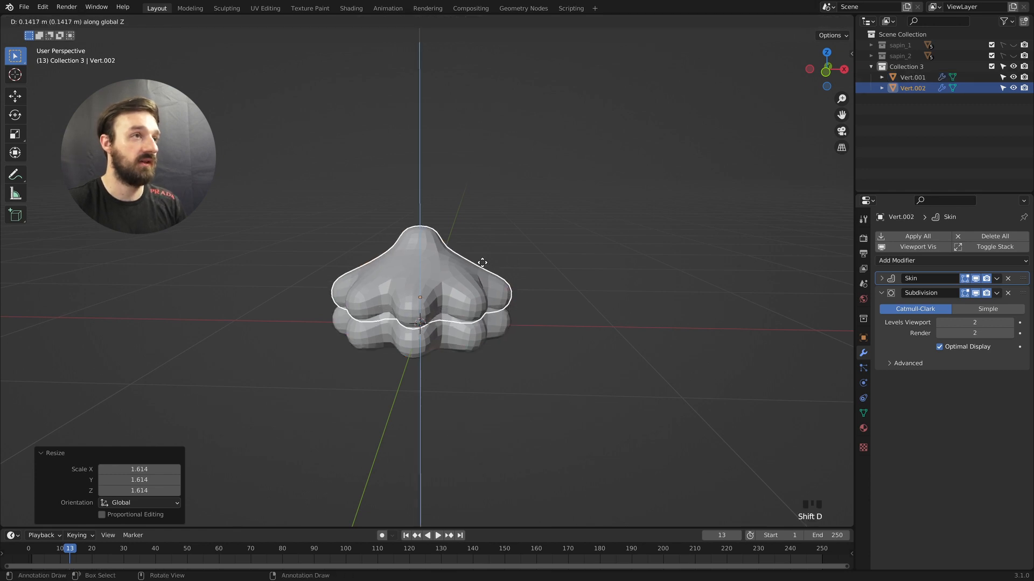
left_click(483, 252)
key("s")
left_click(534, 268)
middle_click_drag(534, 268, 534, 268)
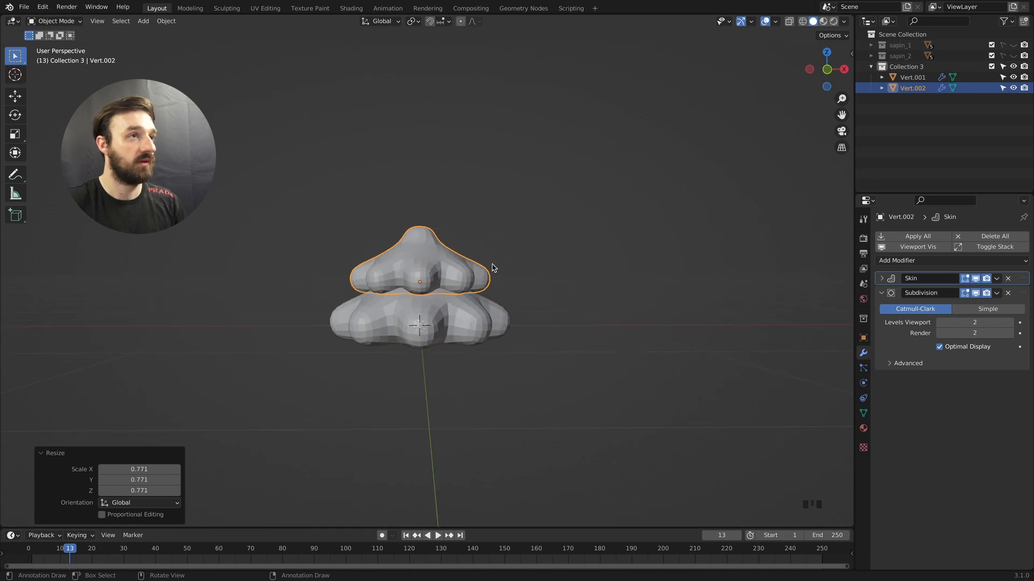
Duplicate the second layer about 0.173 m upward along Z and scale the copy down as the top layer
key("shift+d")
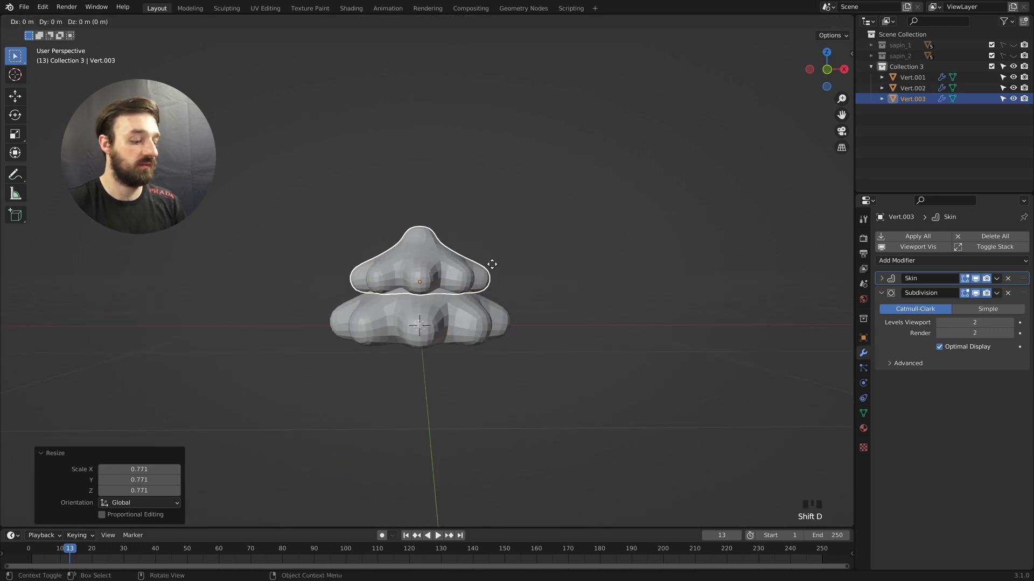
left_click(489, 235)
key("s")
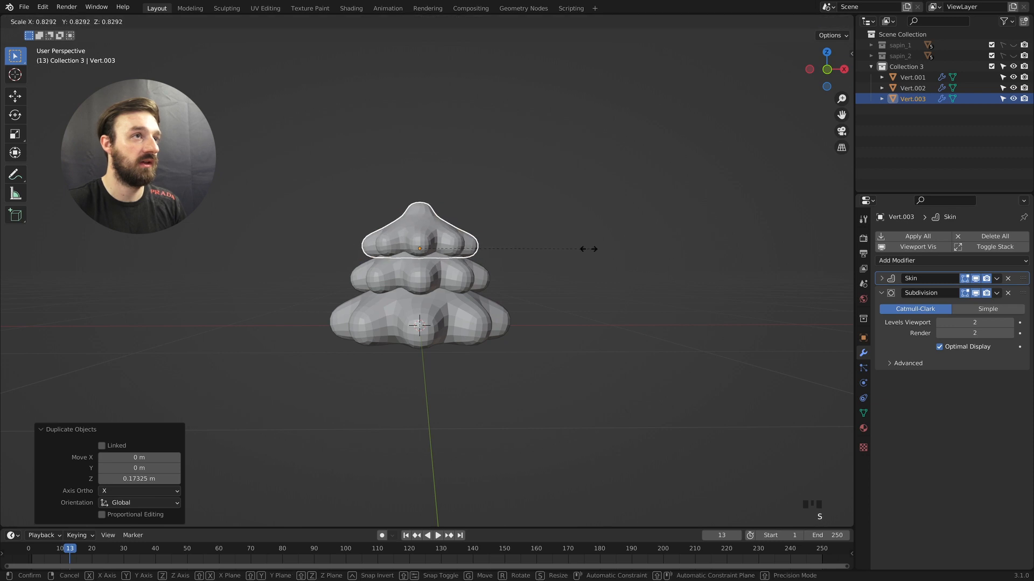
left_click(578, 250)
Raise the top layer's tip vertex about 0.089 m along Z and scale its skin by about 0.536
key("1")
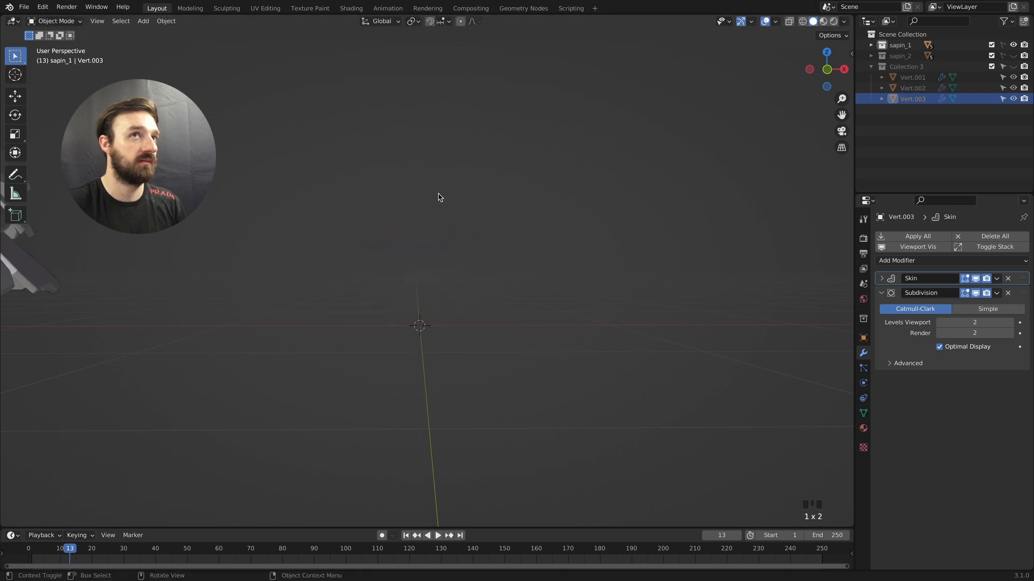
key("Tab")
left_click(1014, 66)
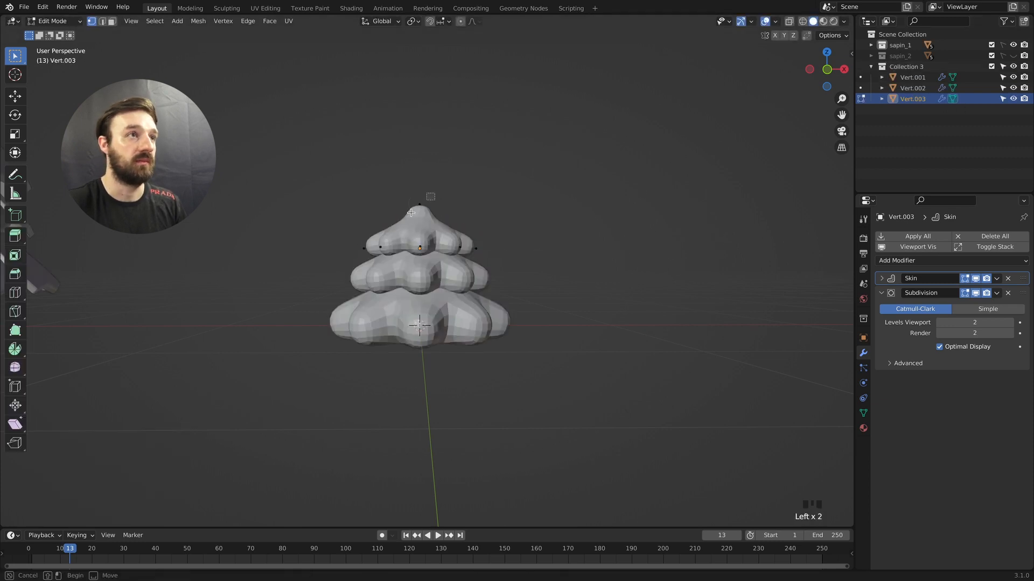
key("g")
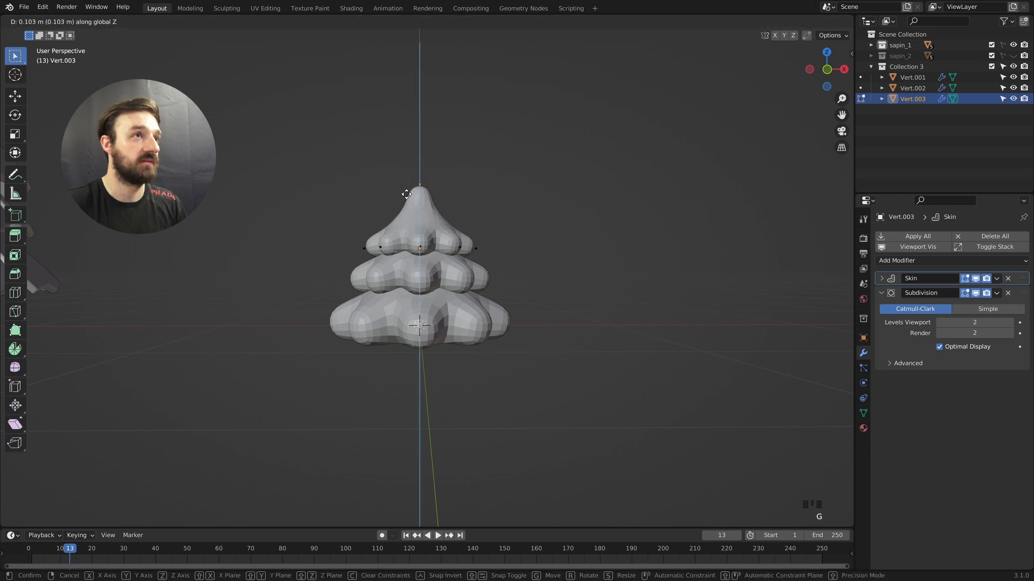
left_click(406, 199)
key("ctrl+a")
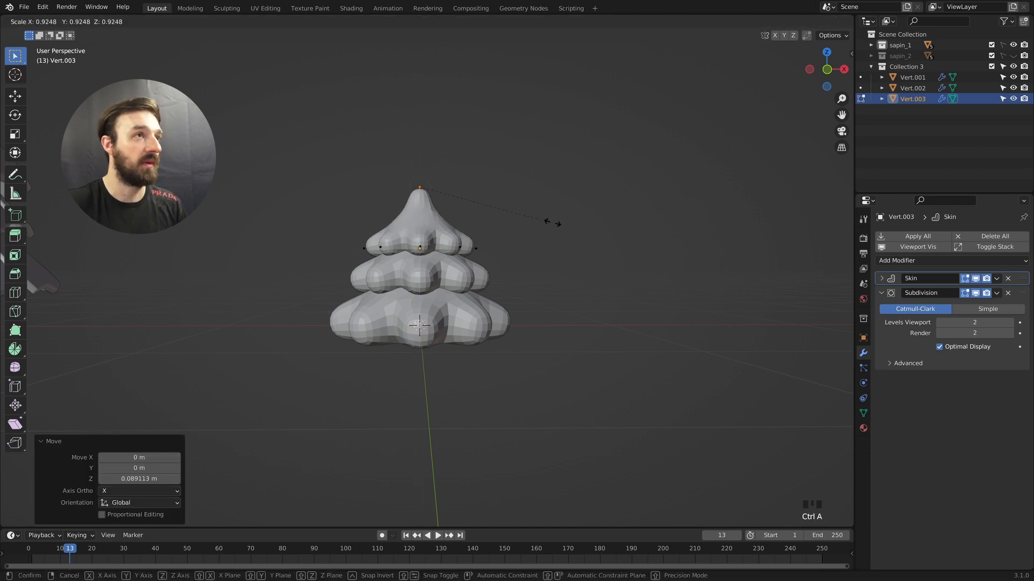
left_click(495, 212)
Lower the top layer's tip vertex by about 0.022 m along Z
key("KP_4")
key("KP_4")
key("KP_4")
key("KP_4")
key("KP_4")
key("KP_4")
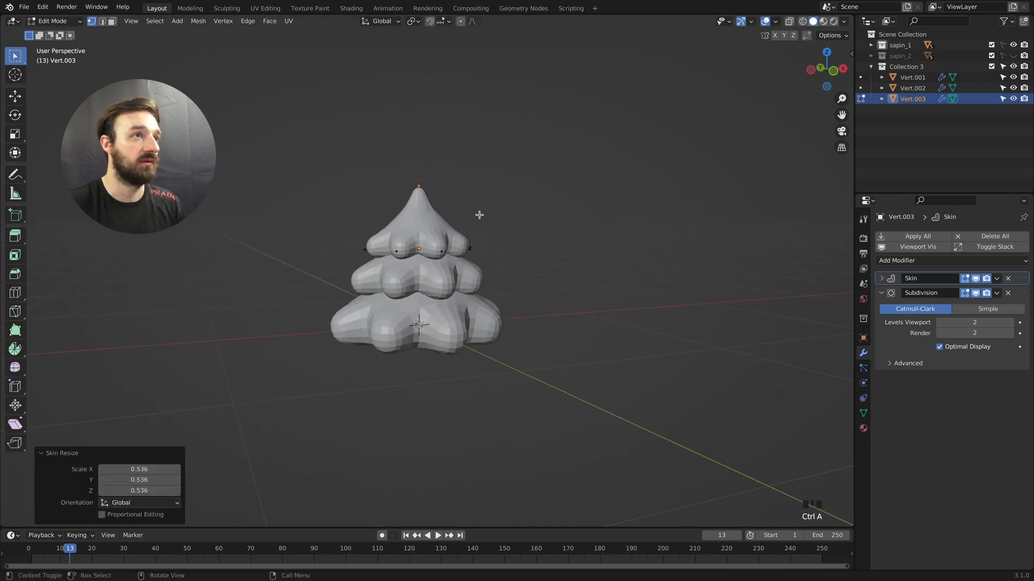
key("g")
key("z")
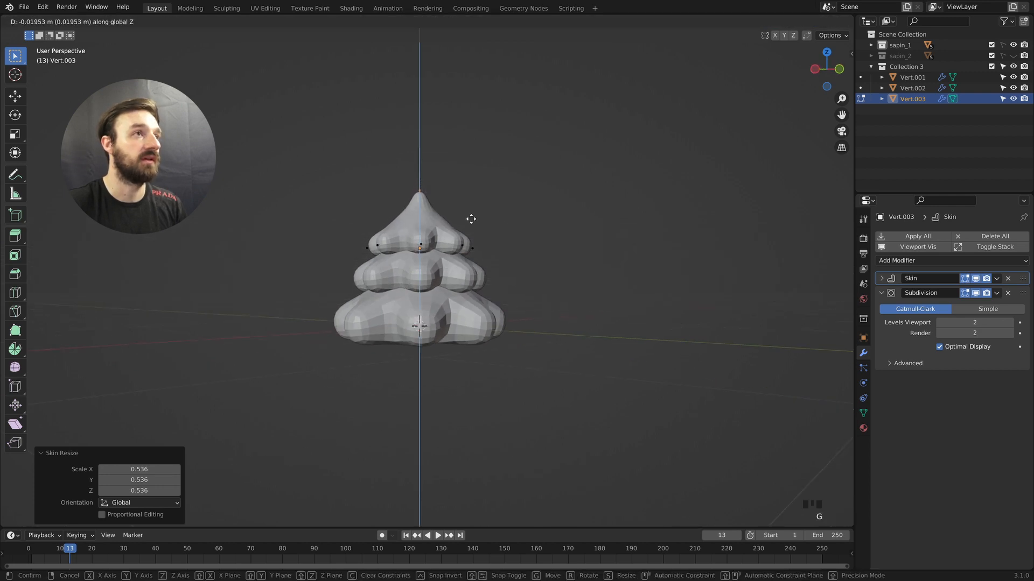
left_click(471, 220)
Examine the three stacked foliage layers from higher and lower viewing angles
key("KP_8")
key("KP_8")
key("KP_8")
key("KP_8")
key("KP_2")
key("KP_2")
key("KP_2")
key("KP_2")
key("KP_2")
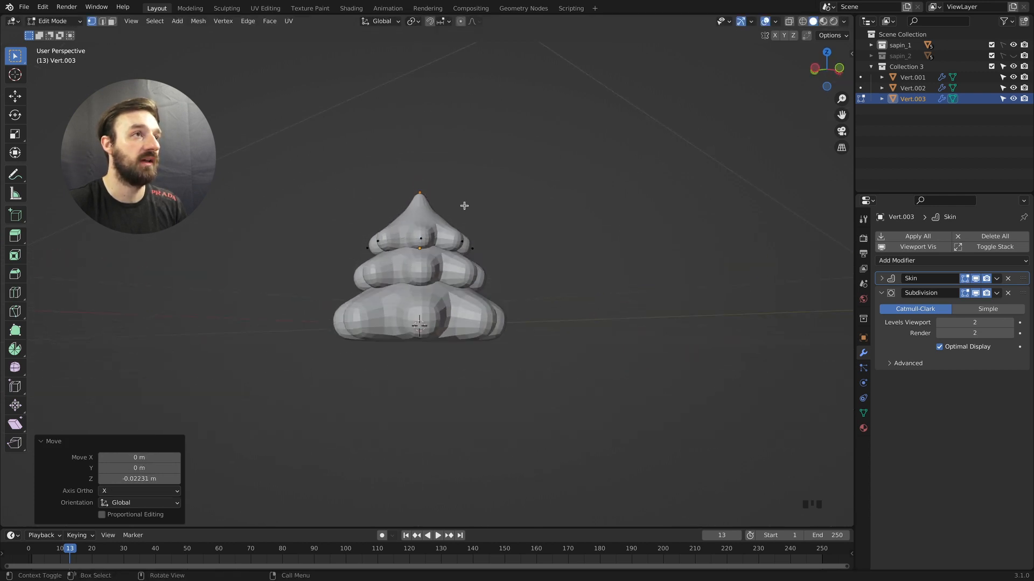
Select the middle and top layers in Object Mode and raise them slightly along Z
key("Tab")
left_click(444, 275, "shift")
left_click(422, 232, "shift")
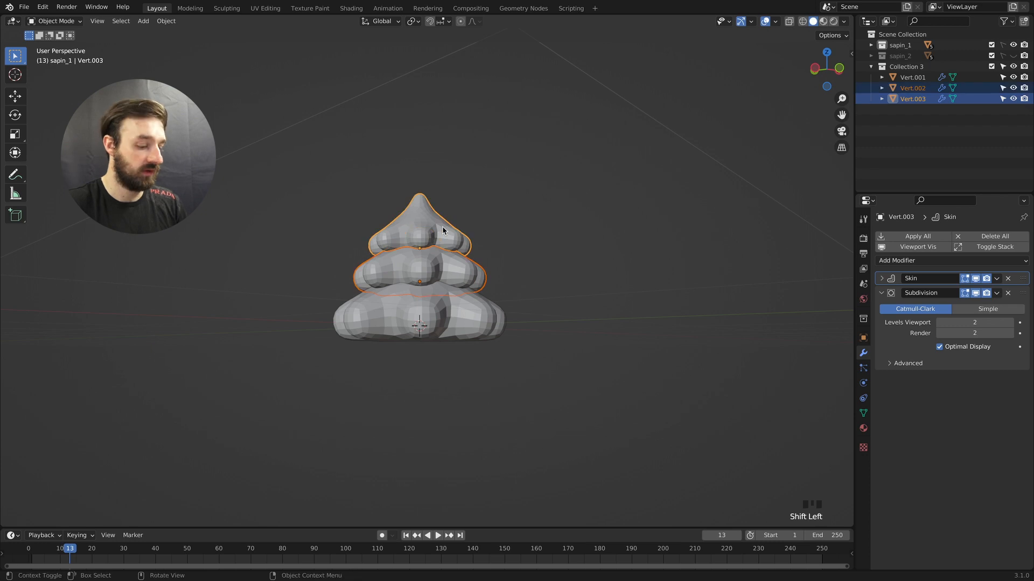
key("g")
key("z")
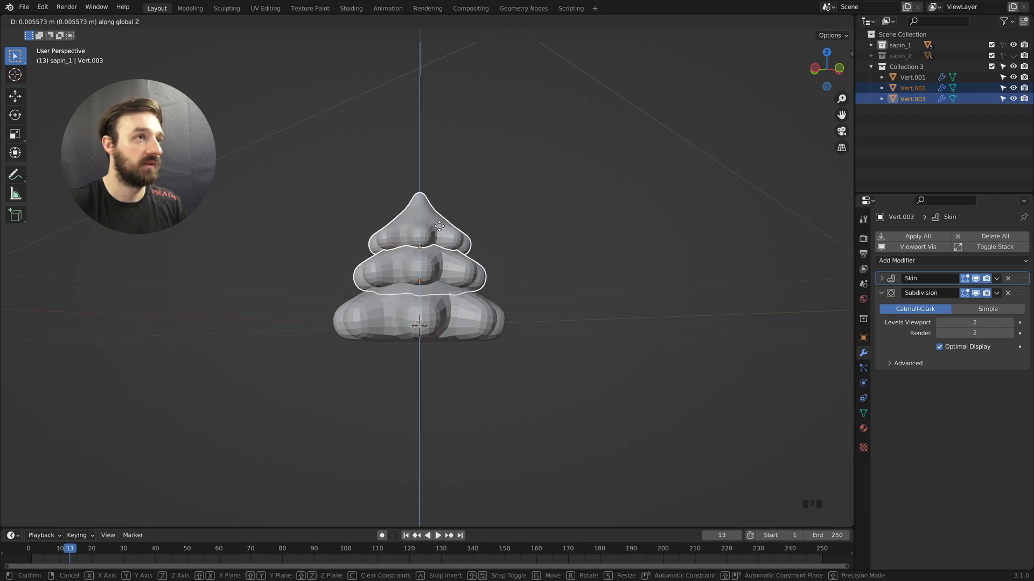
left_click(442, 216)
middle_click_drag(441, 215, 435, 285)
Fine-tune the height of the top layer alone along Z
left_click(538, 377)
left_click(433, 240)
key("g")
key("z")
left_click(435, 241)
Rotate the middle layer and the top layer individually about the Z axis so their branches are offset
left_click(435, 285)
key("r")
key("z")
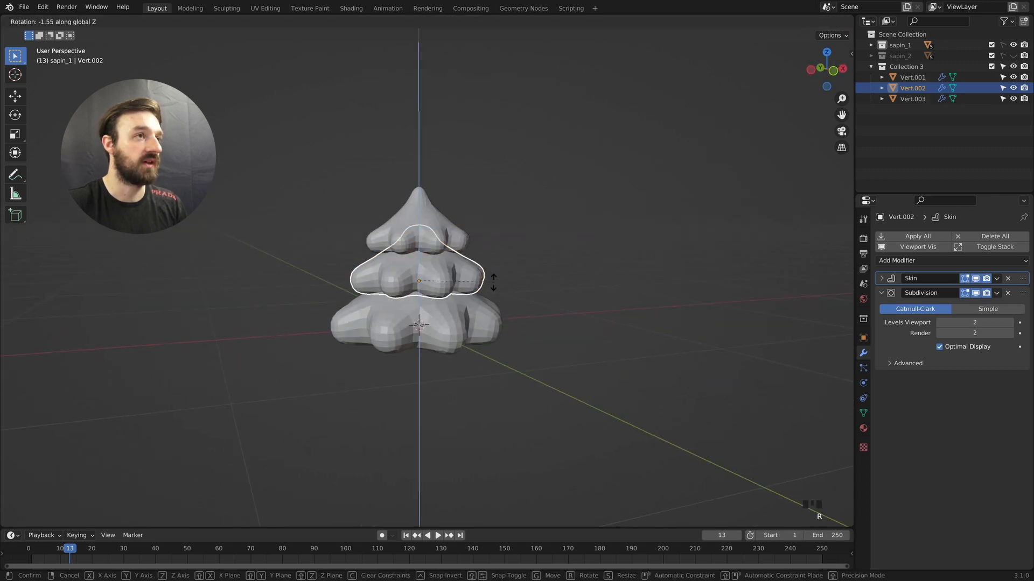
left_click(434, 284)
left_click(463, 237)
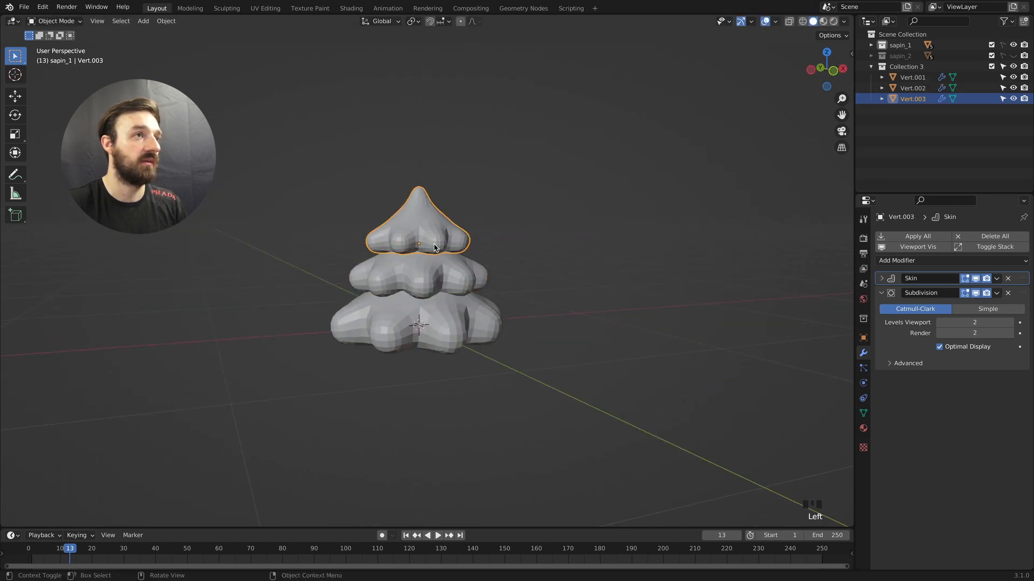
key("r")
key("z")
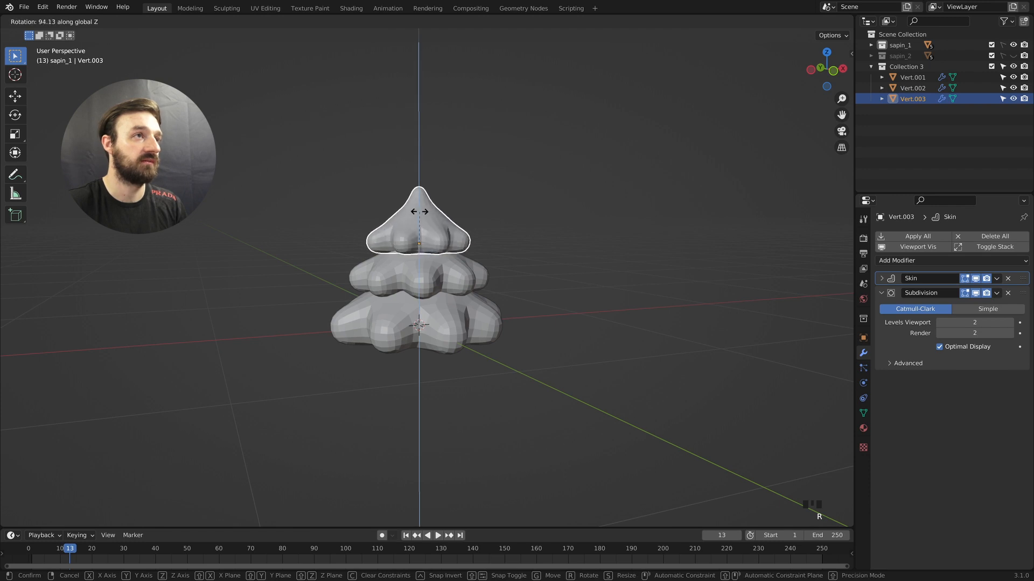
left_click(556, 224)
left_click(557, 224)
Show the sapin_2 collection and, in front view, move all three foliage layers up about 0.522 m along Z
middle_click_drag(557, 224, 495, 247)
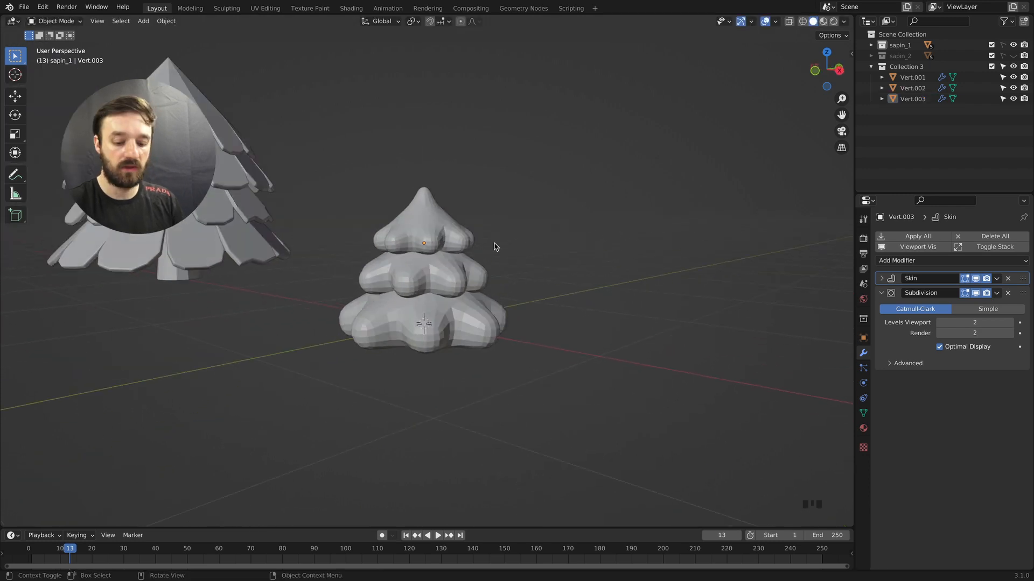
key("KP_1")
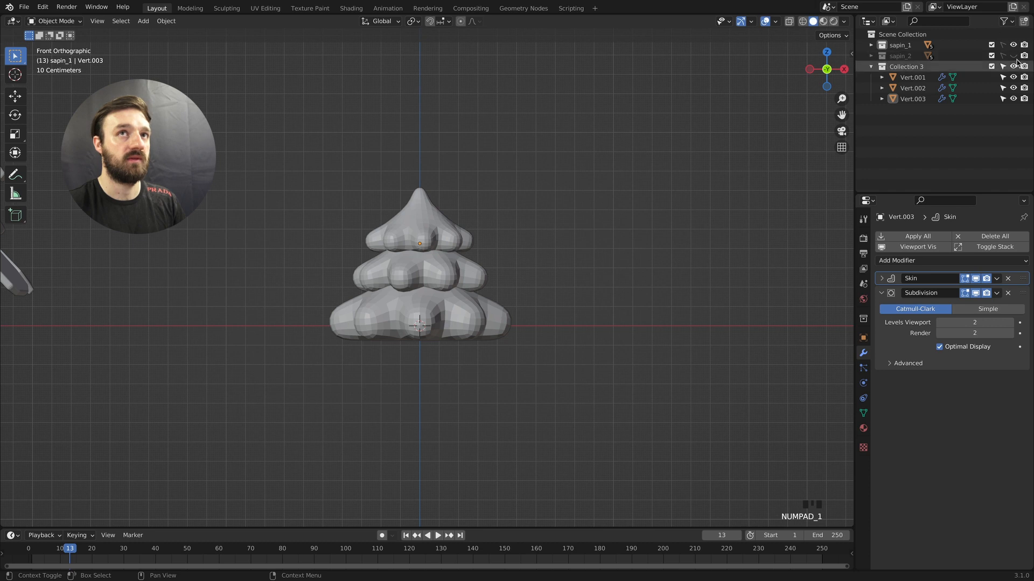
middle_click_drag(495, 248, 526, 210, "ctrl")
left_click_drag(526, 211, 387, 316)
key("g")
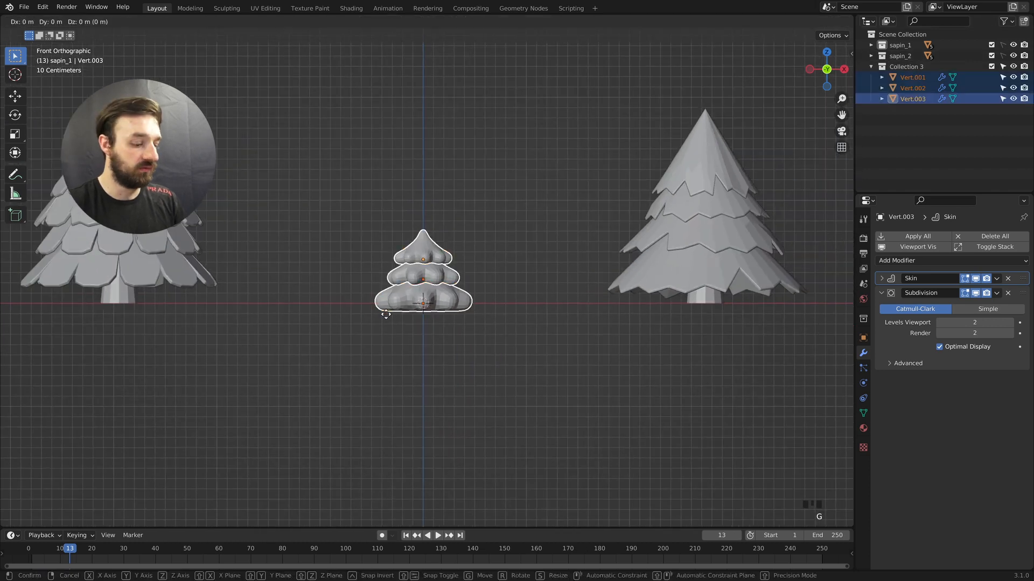
key("z")
left_click(389, 272)
Stretch the three layers along Z by about 1.439 and enlarge them uniformly towards the neighbouring firs' size
key("s")
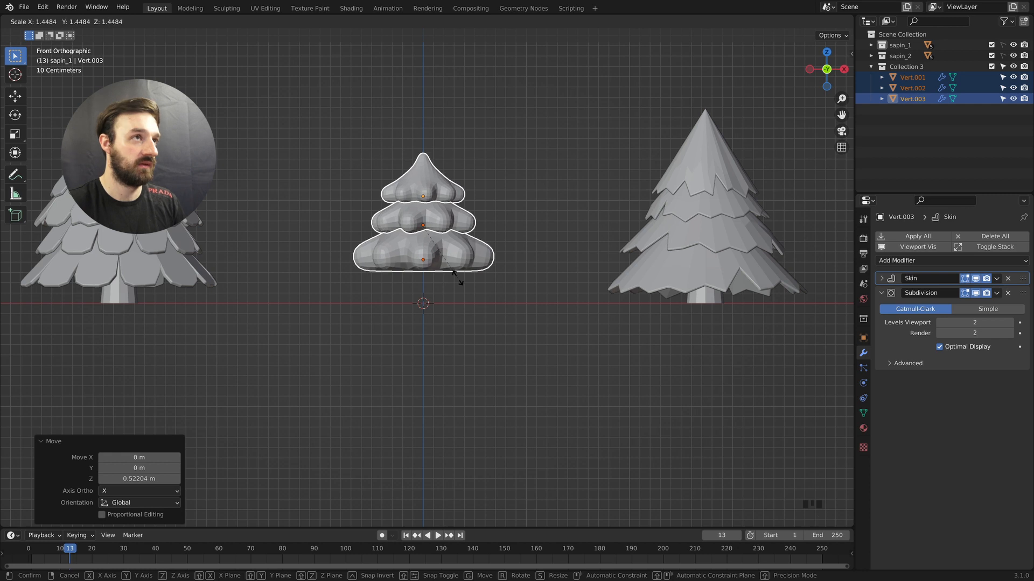
key("shift+z")
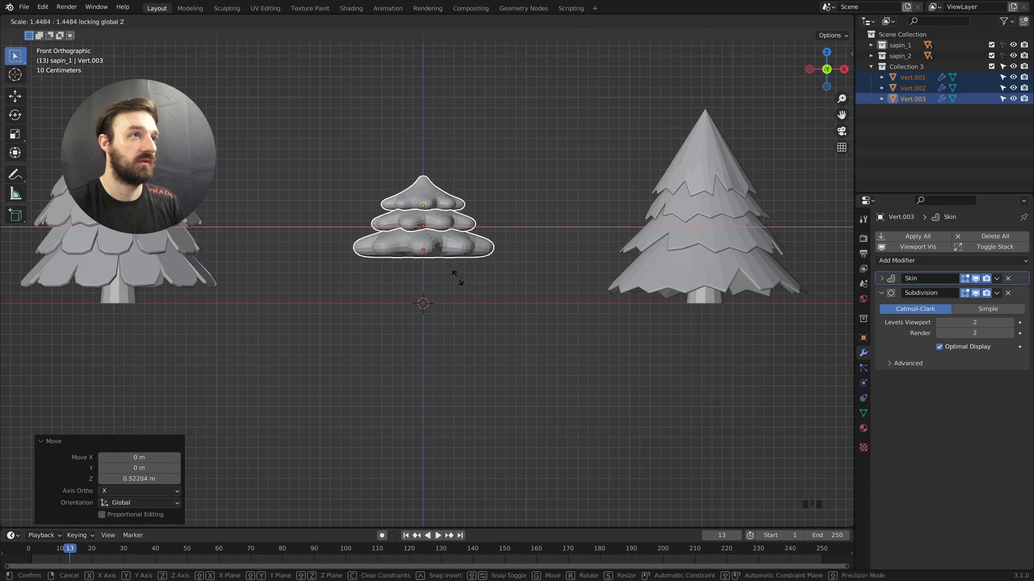
key("z")
left_click(460, 274)
key("s")
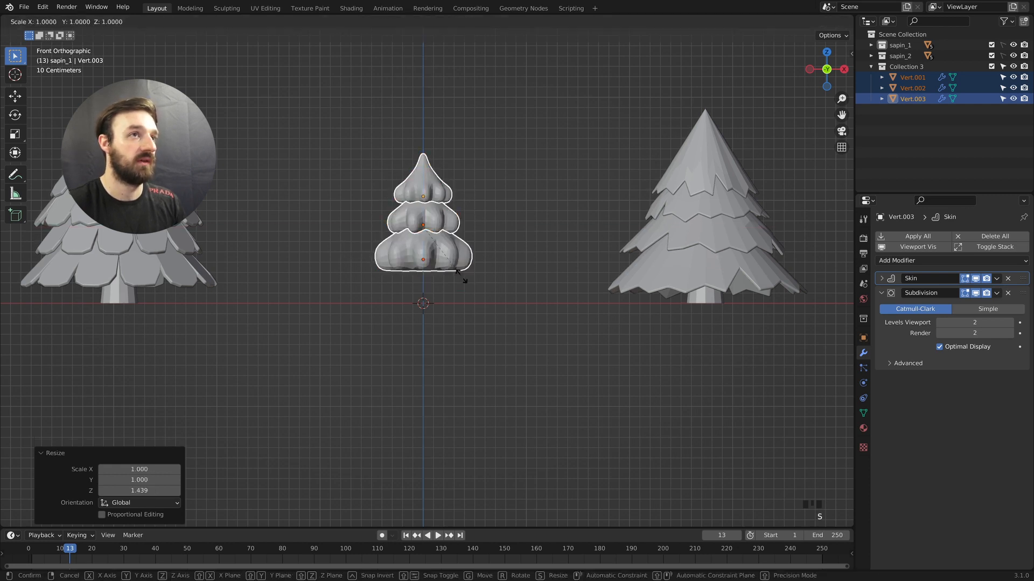
left_click(494, 281)
Select only the bottom foliage layer in Object Mode and flatten it along Z
key("Tab")
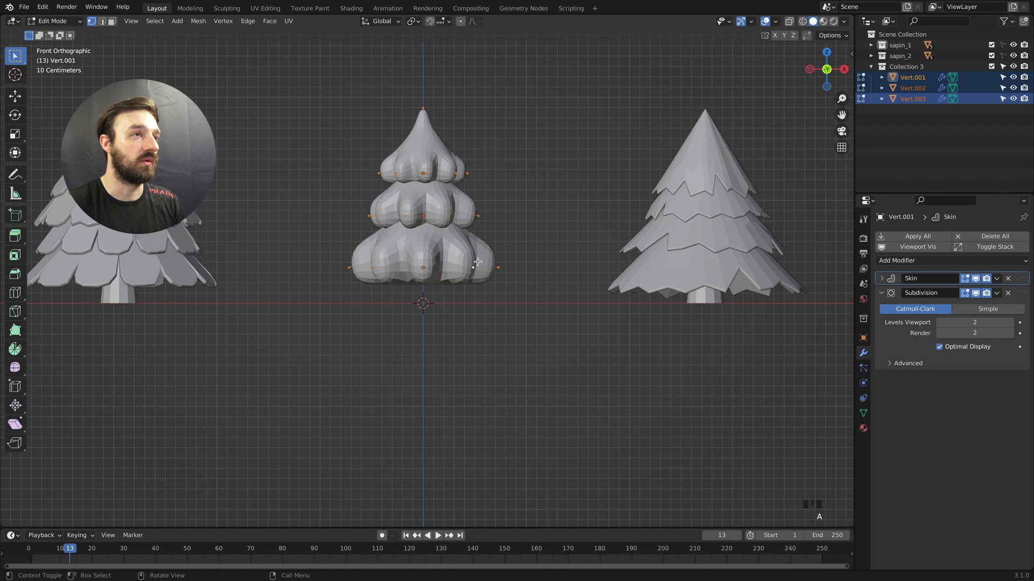
key("Tab")
left_click(477, 261)
key("s")
key("z")
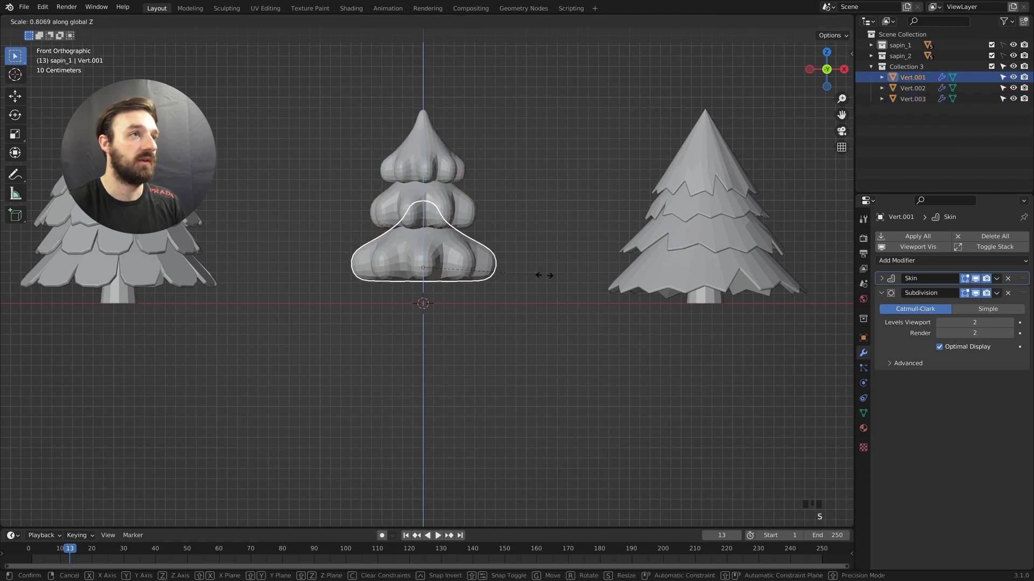
left_click(527, 273)
Flatten the middle foliage layer along Z to a scale of about 0.695
left_click(422, 216)
key("s")
key("z")
left_click(517, 227)
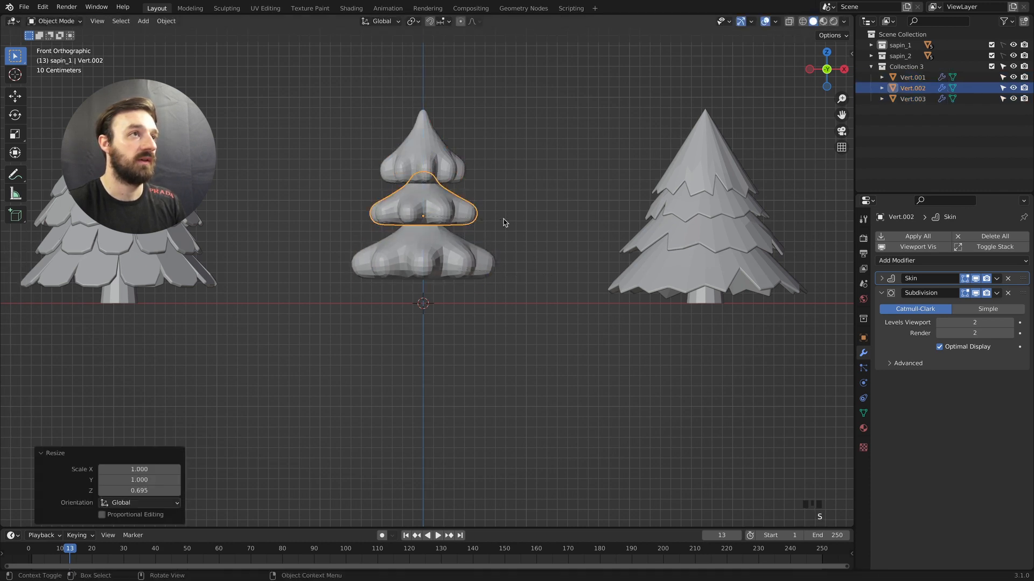
Lower the middle foliage layer along Z, and move the top layer down about 0.235 m to sit on it
key("g")
key("z")
left_click(501, 227)
left_click(425, 154)
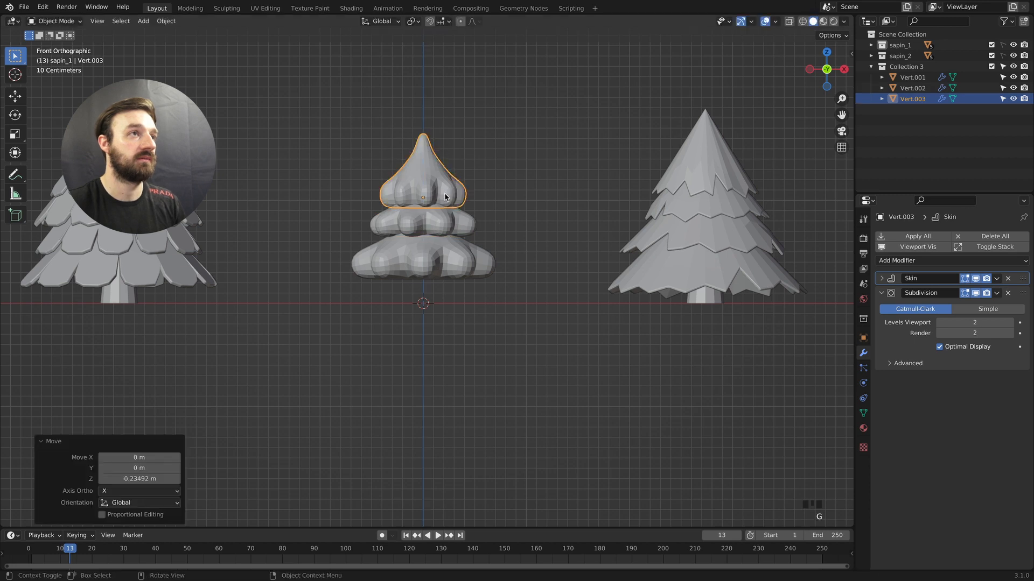
In Edit Mode, try to move a base vertex of the top foliage layer and resize its skin
middle_click_drag(446, 197, 426, 211)
key("Tab")
key("g")
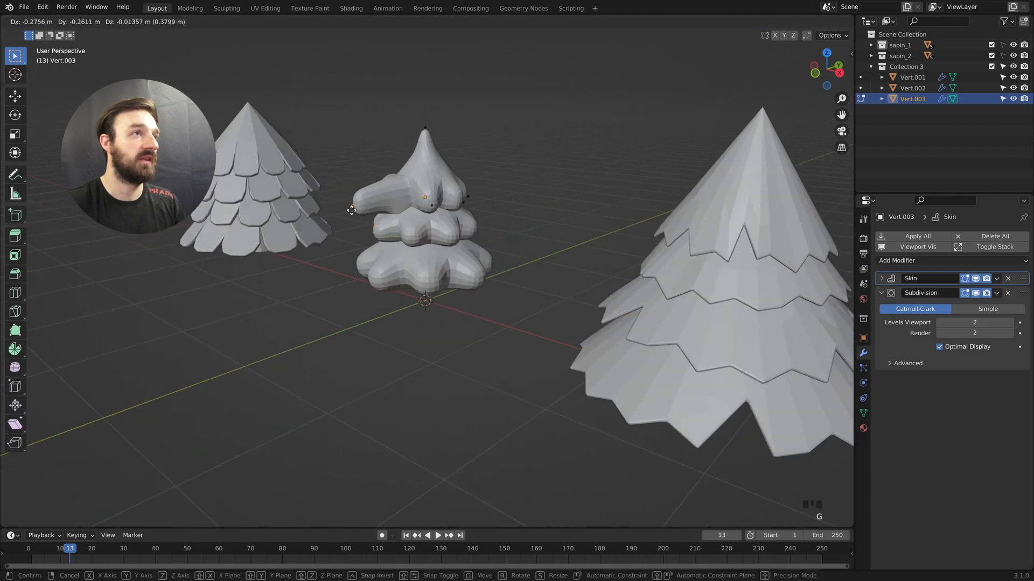
key("z")
left_click(403, 227)
middle_click_drag(404, 226, 435, 195)
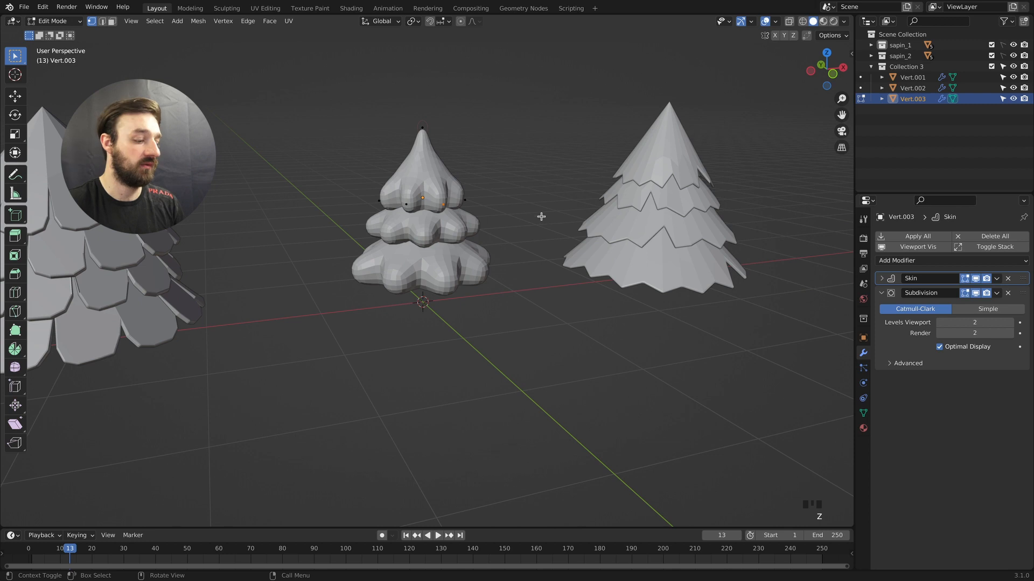
key("ctrl+a")
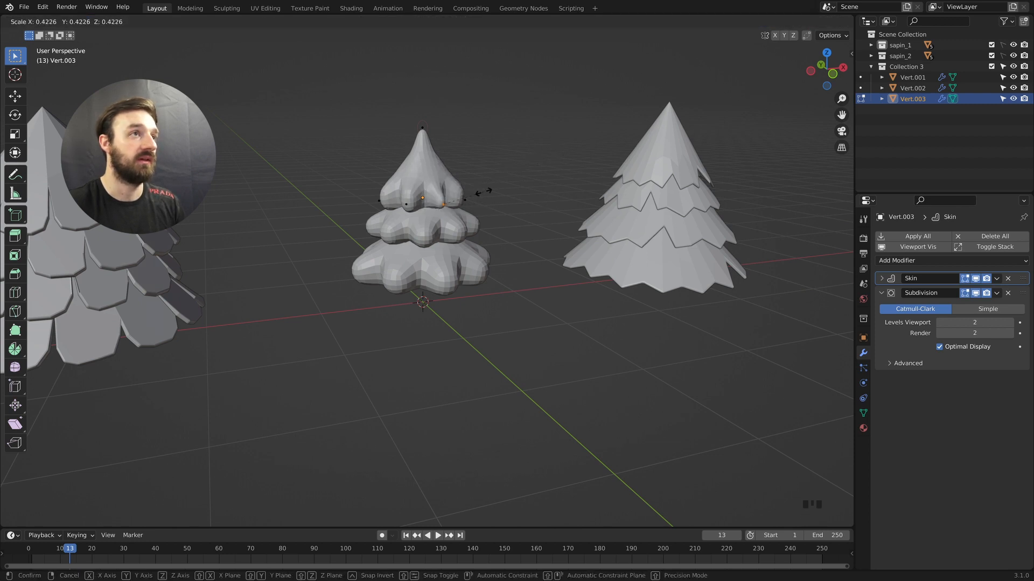
left_click(518, 159)
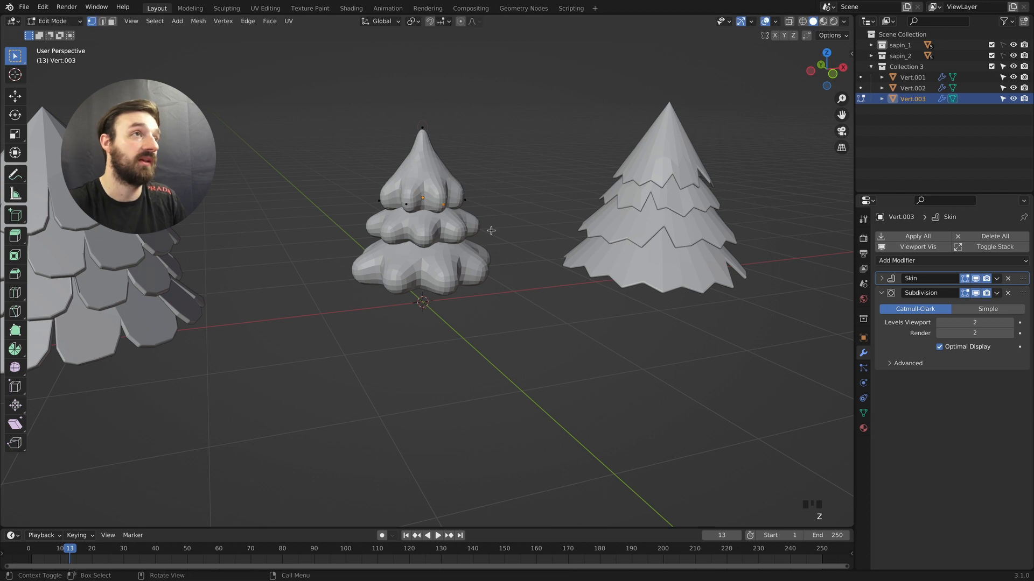
key("Tab")
Duplicate the sapin_2 fir's trunk and move the copy about -2.732 m along X under the middle fir
middle_click_drag(483, 235, 738, 287)
left_click(732, 286)
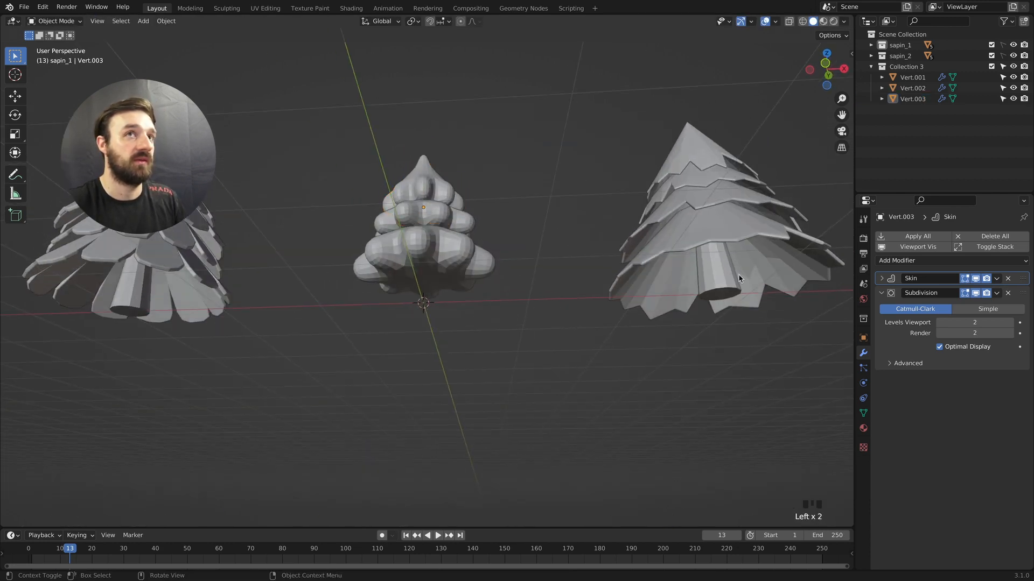
left_click(712, 280)
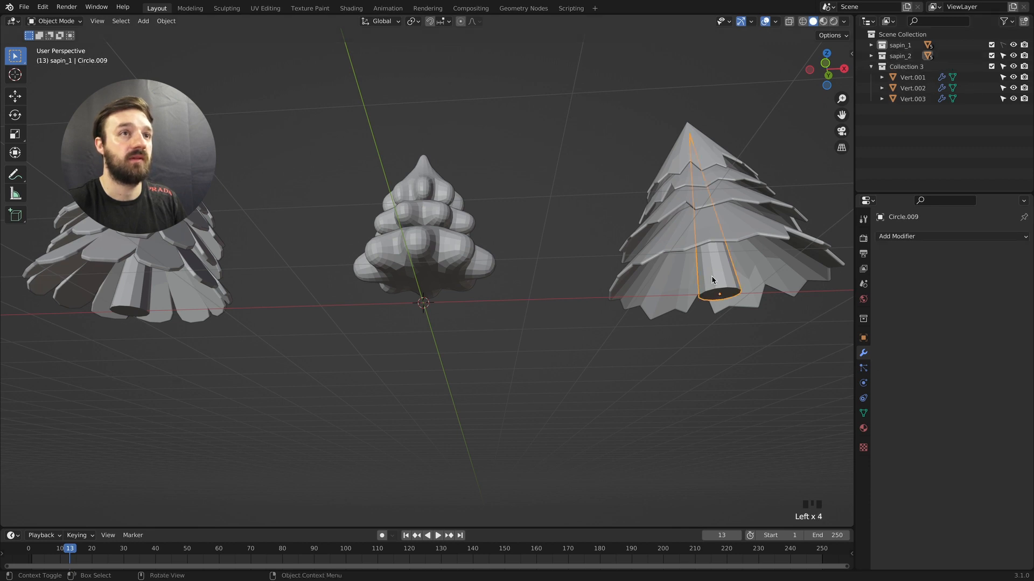
key("shift+d")
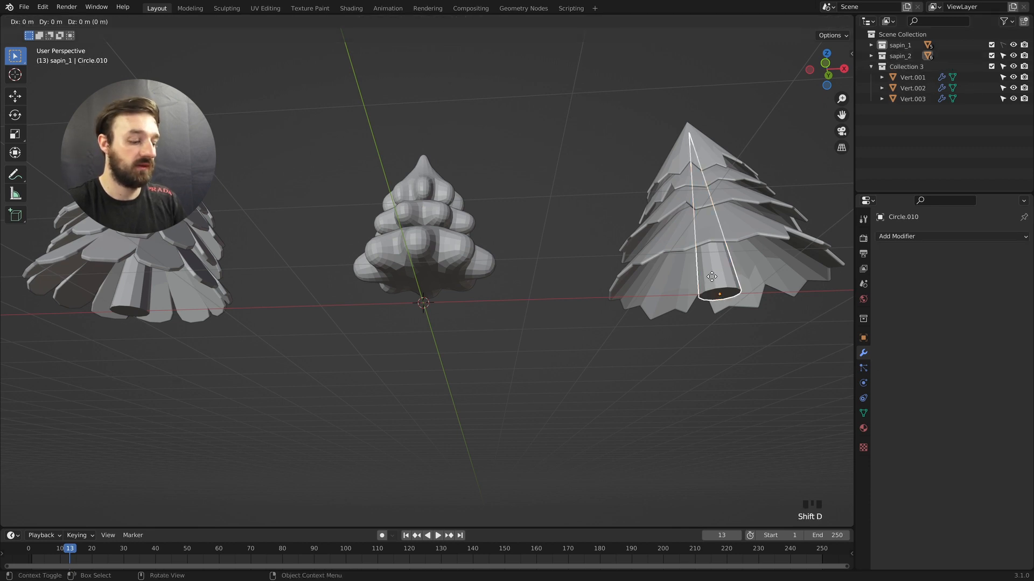
key("x")
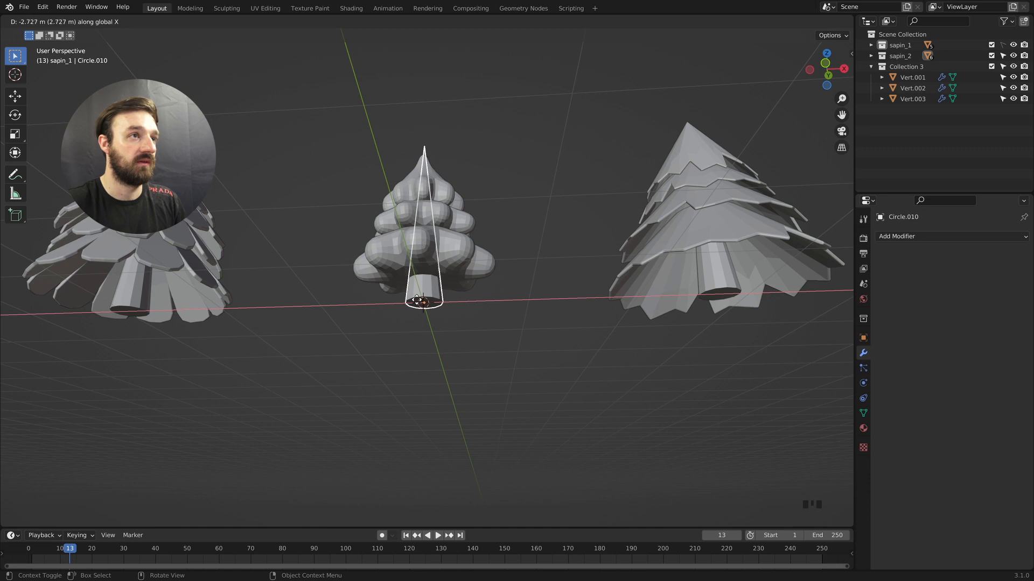
left_click(416, 300)
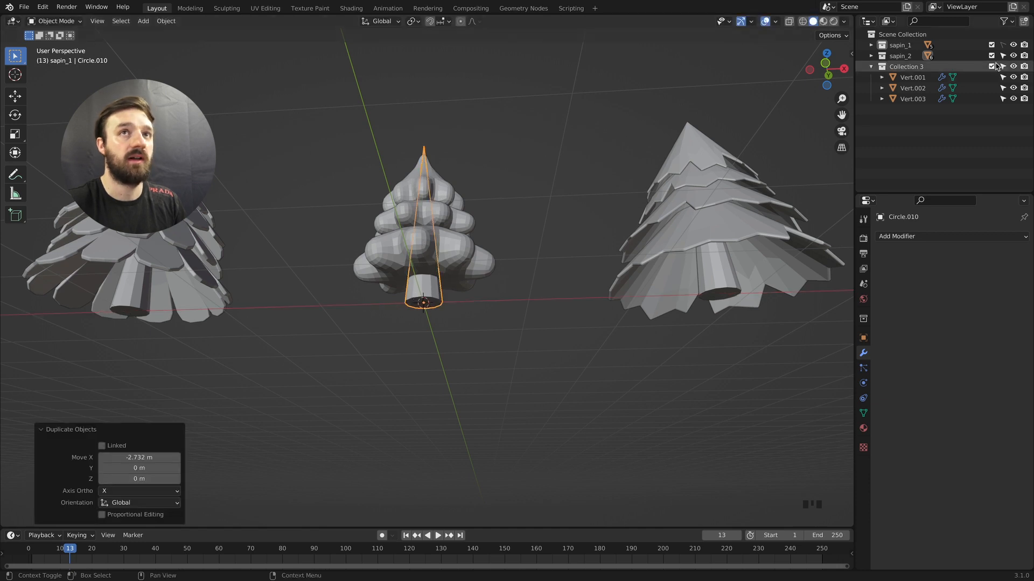
Move the duplicated trunk into Collection 3 and collapse the expanded collections in the outliner
left_click_drag(912, 120, 902, 131)
left_click(871, 120)
left_click(870, 56)
Select the middle fir's three foliage layers and adjust their height along Z, up about 0.199 m and then down about 0.228 m
middle_click_drag(528, 112, 514, 144)
left_click_drag(473, 167, 456, 255)
key("g")
key("z")
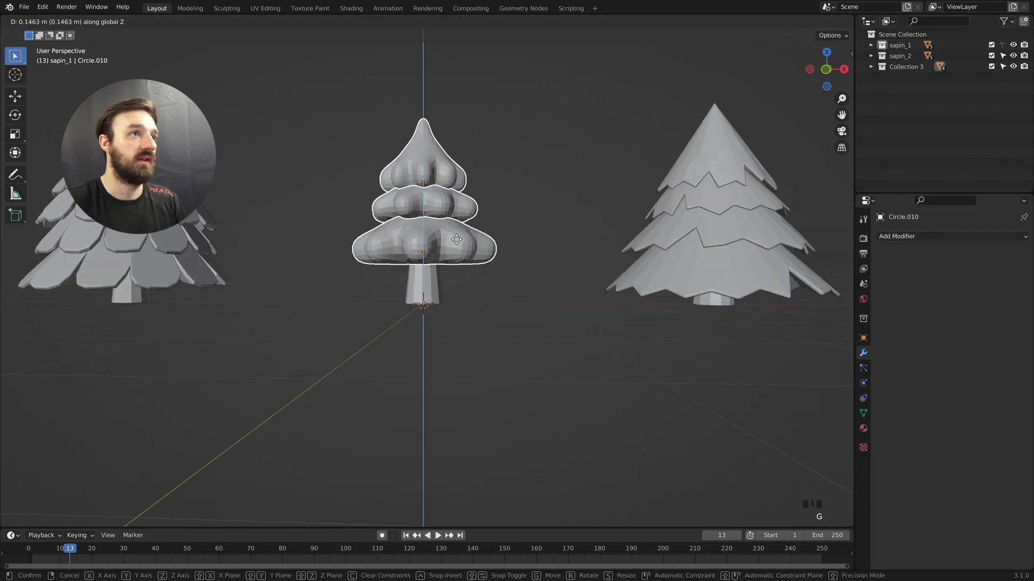
left_click(454, 232)
middle_click_drag(453, 231, 457, 238)
key("g")
key("z")
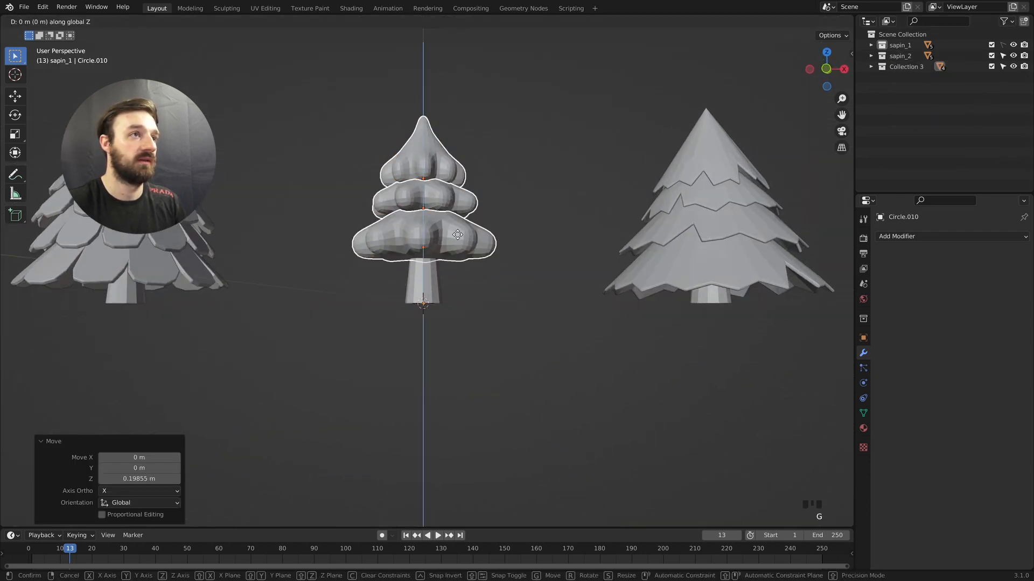
left_click(457, 258)
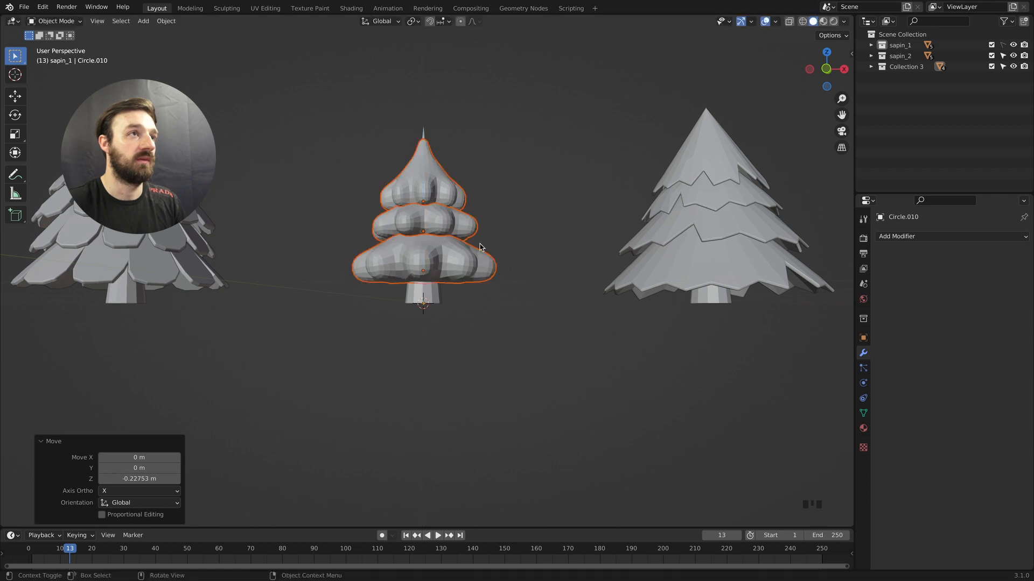
Enlarge the three foliage layers uniformly by about 1.136 and raise them slightly along Z over the trunk
key("s")
left_click(494, 233)
key("g")
key("z")
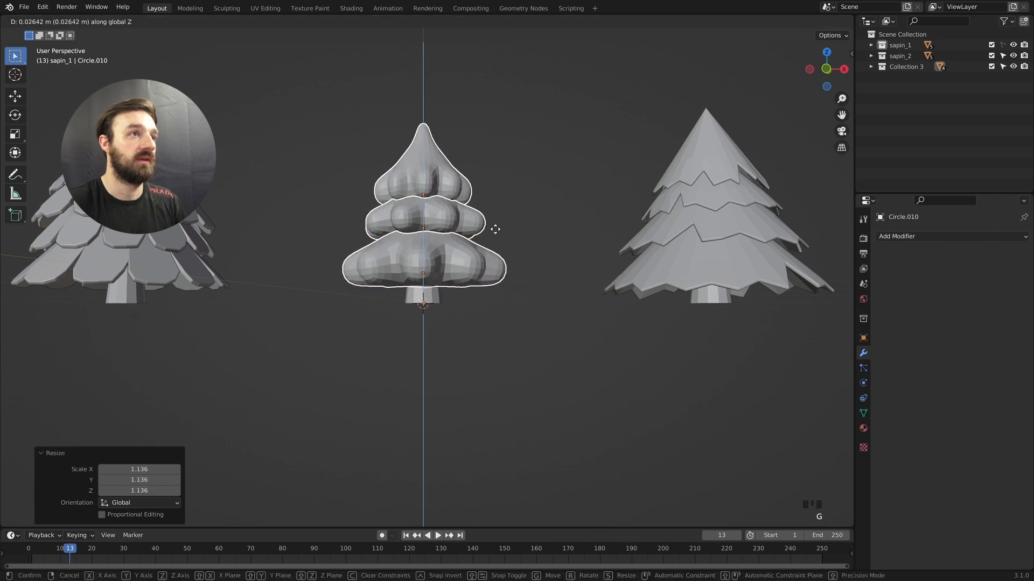
left_click(497, 228)
key("Tab")
middle_click_drag(498, 228, 422, 215)
key("Tab")
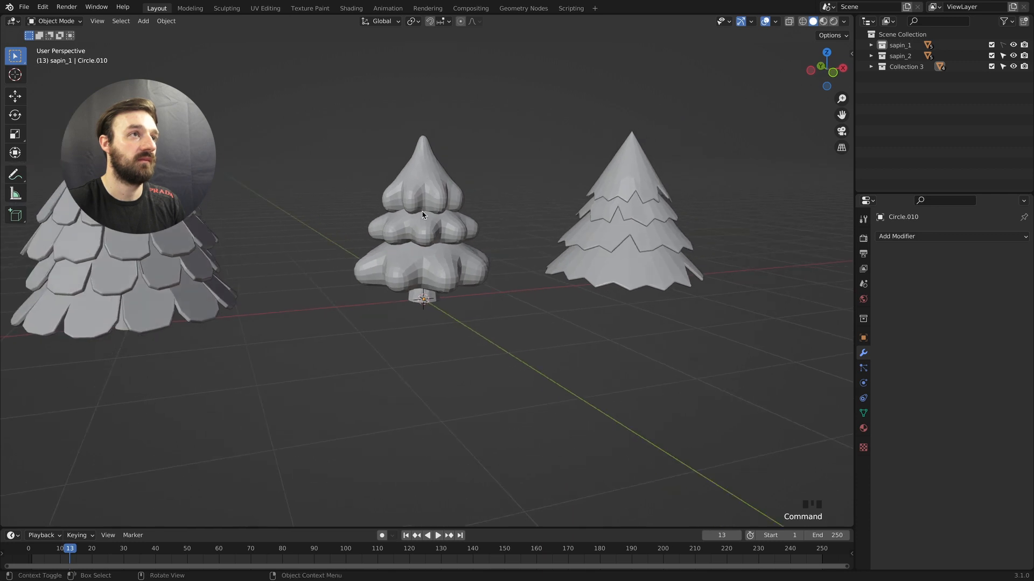
Apply Shade Smooth to the sapin_2 fir, first on its top layer and then on all its parts
left_click(628, 172)
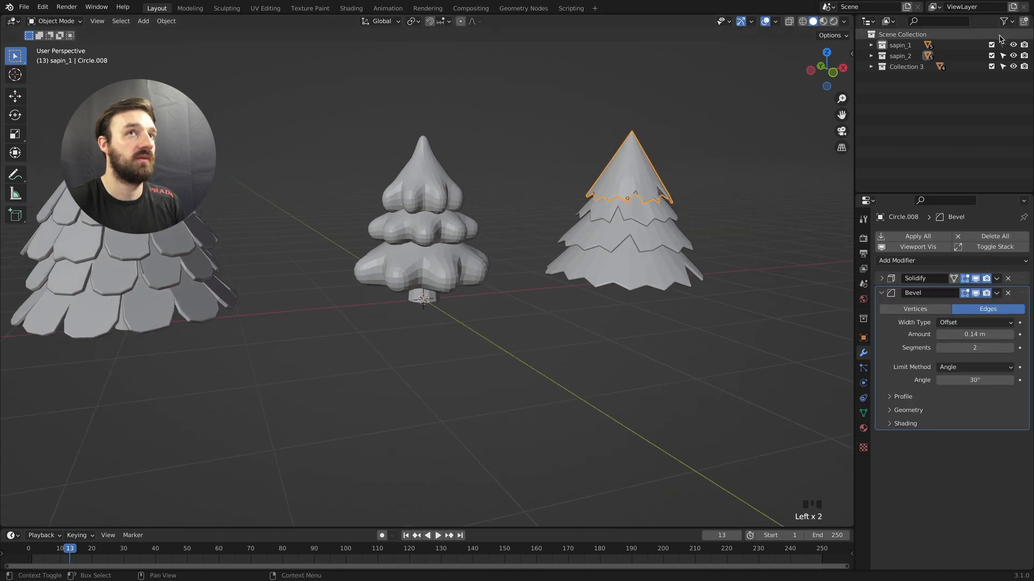
left_click(162, 25)
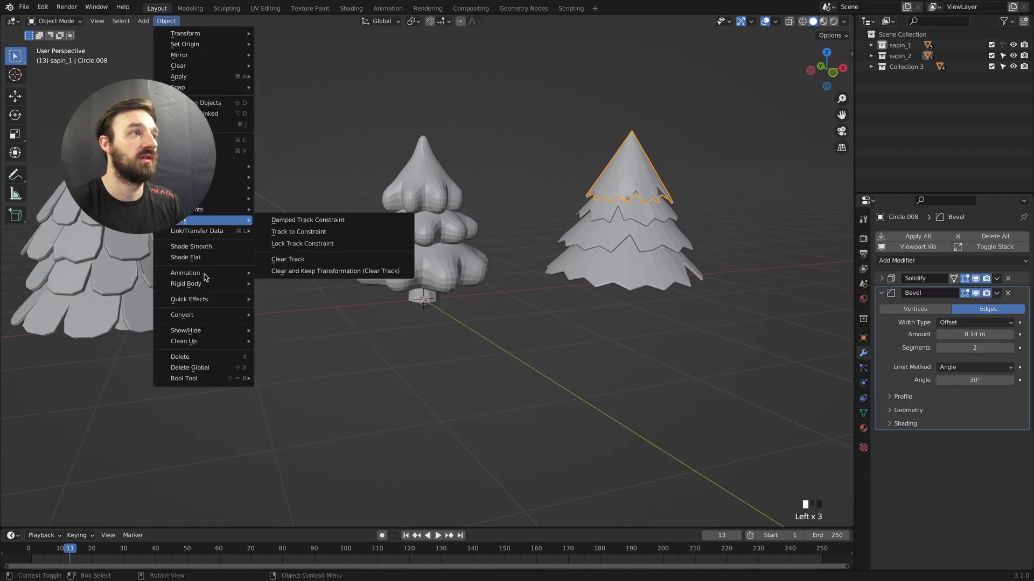
left_click(211, 246)
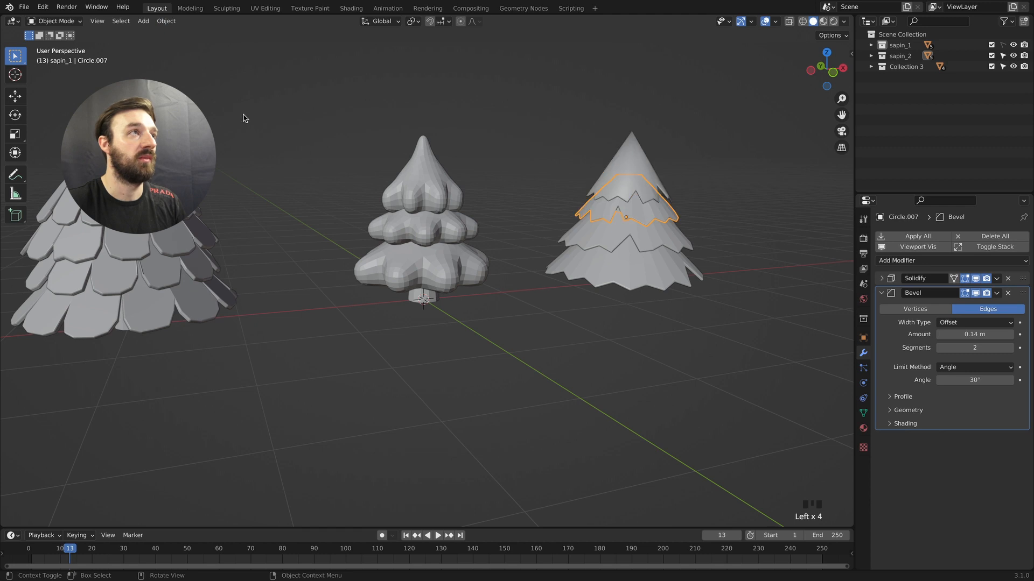
left_click_drag(805, 247, 588, 321)
left_click(161, 22)
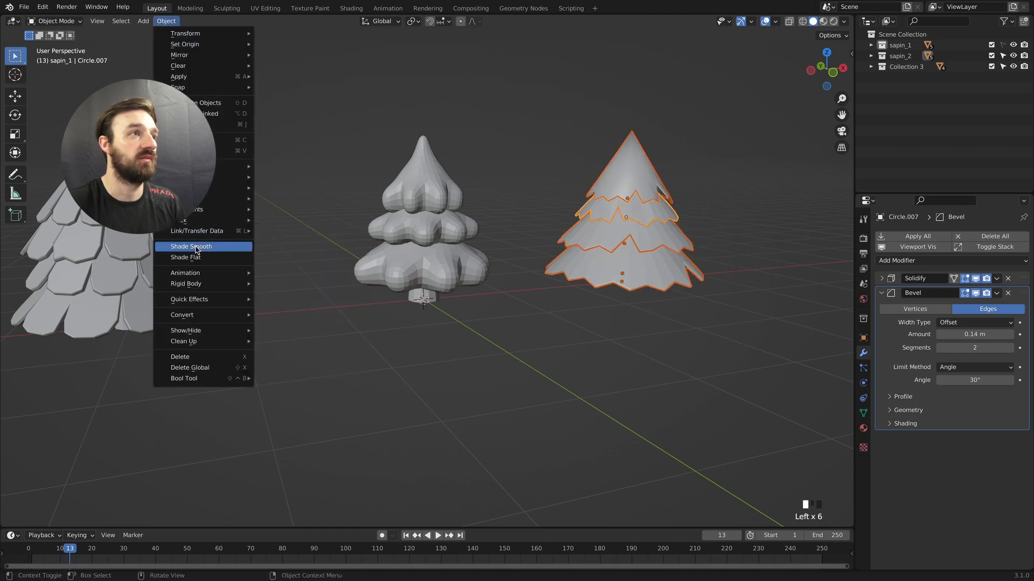
left_click(199, 247)
left_click(279, 165)
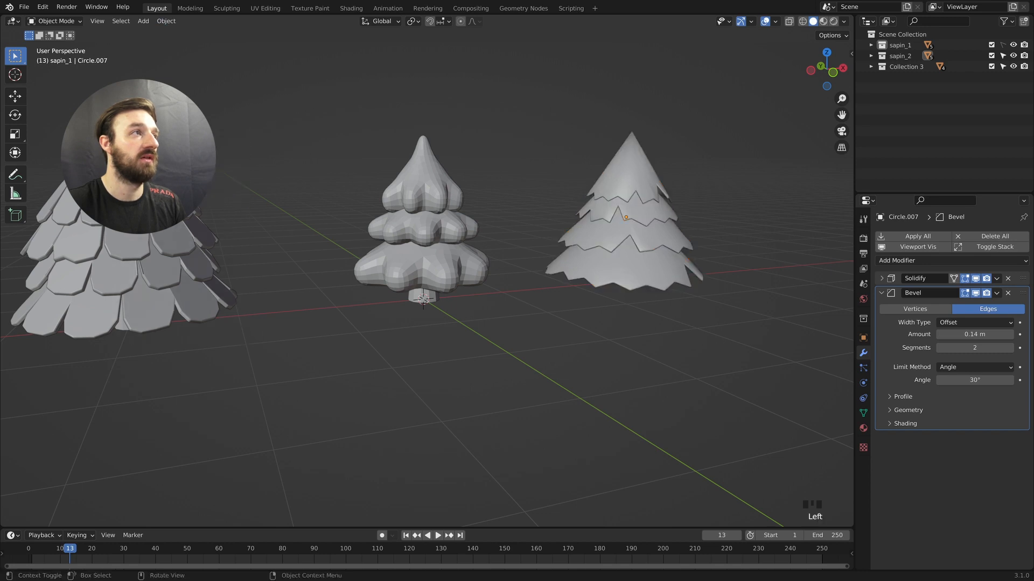
Make the sapin_1 collection selectable and apply Shade Smooth to all parts of its fir
left_click(325, 252)
left_click(86, 348)
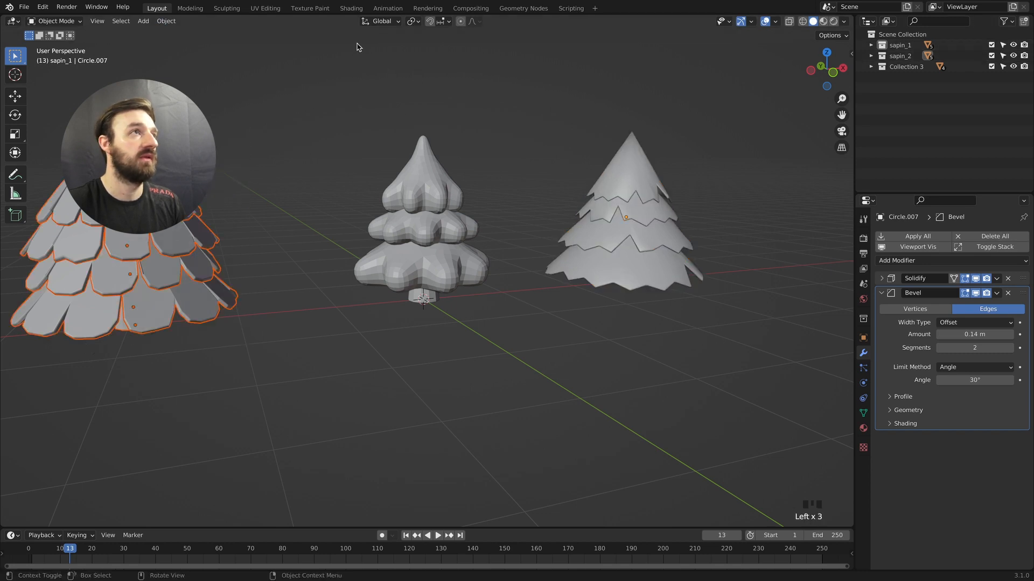
left_click(166, 21)
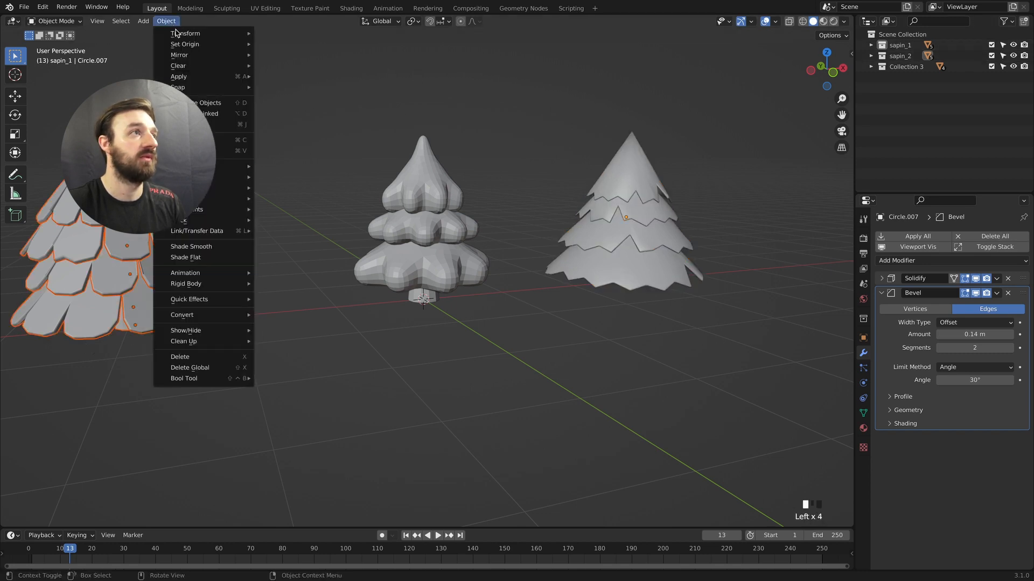
left_click(202, 249)
left_click(273, 220)
Try to apply Shade Smooth to the whole middle fir and to its bottom foliage layer alone
left_click(460, 250)
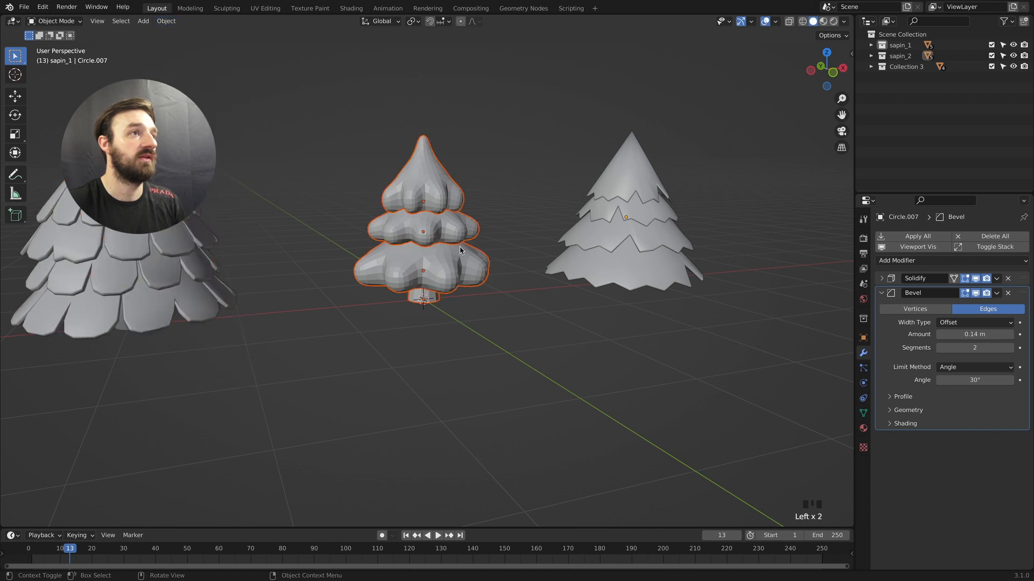
left_click(164, 23)
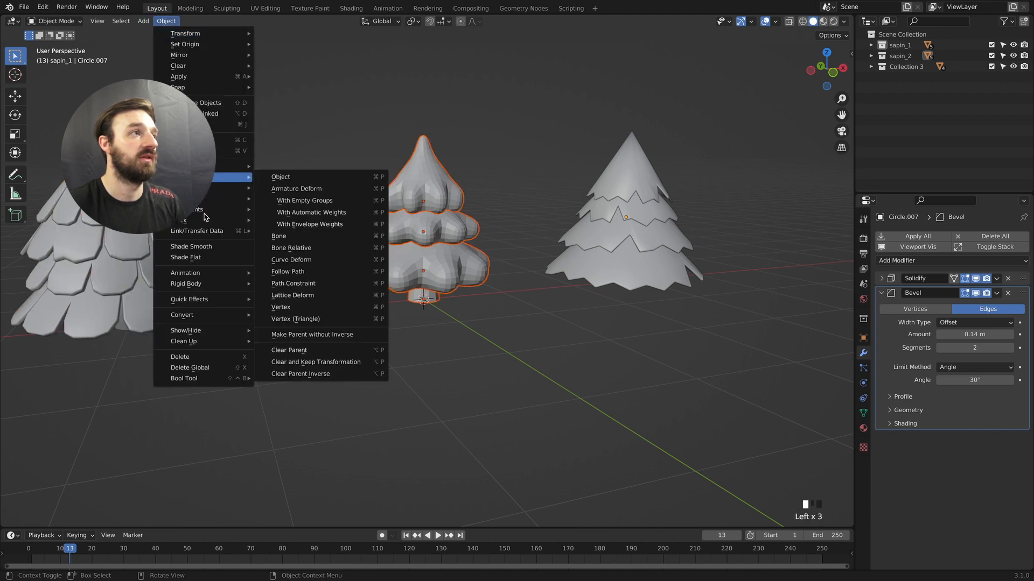
left_click(210, 249)
left_click(476, 250)
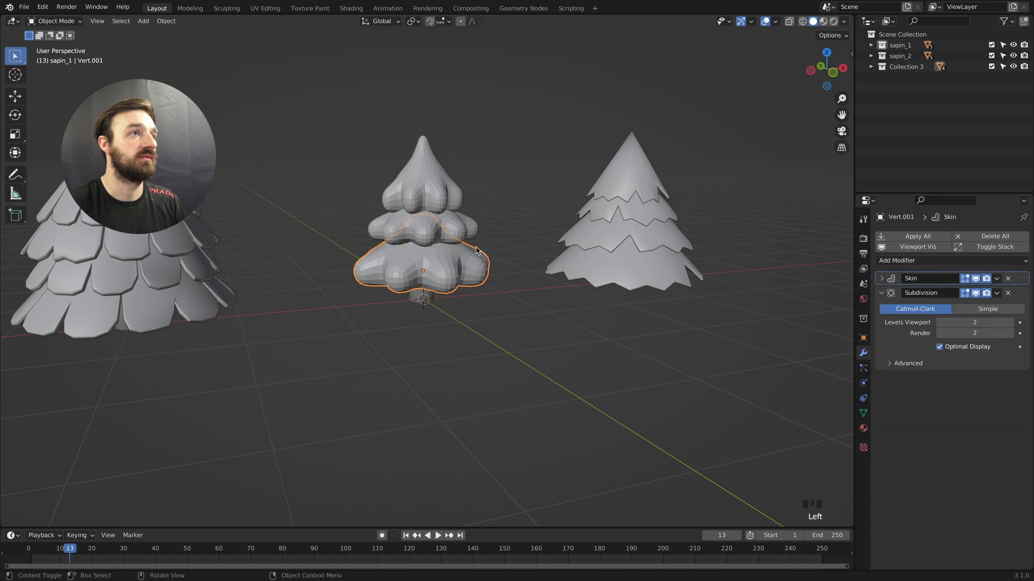
left_click(163, 23)
left_click(201, 247)
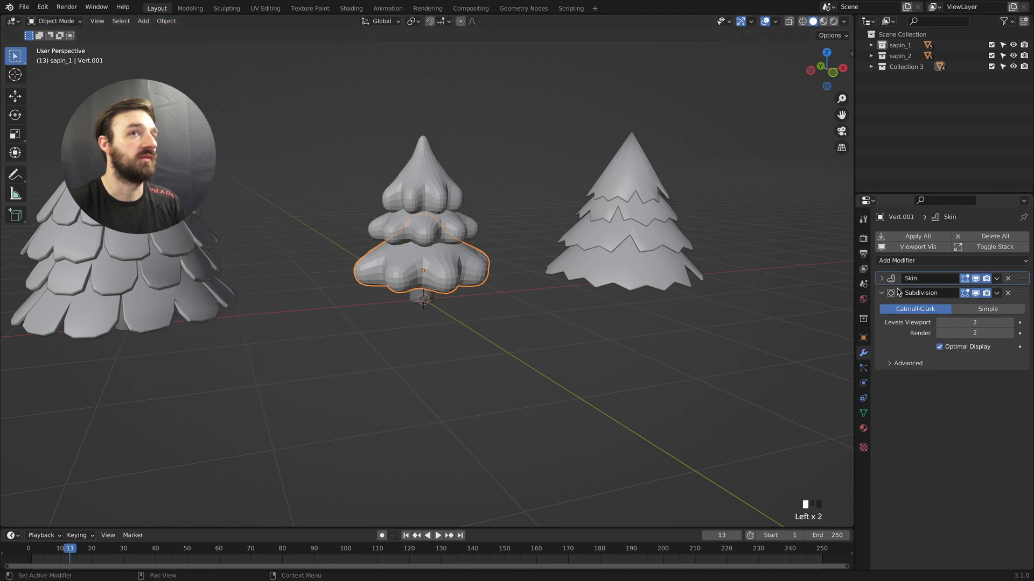
Apply all modifiers on the middle fir's bottom, middle and top foliage layers, one layer after another
left_click(931, 238)
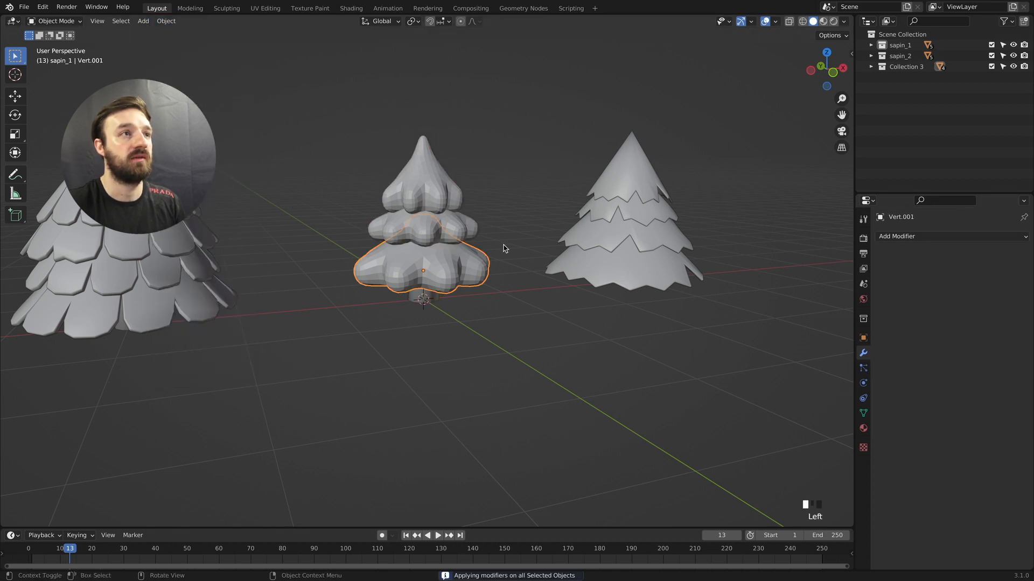
left_click(428, 235)
left_click(902, 237)
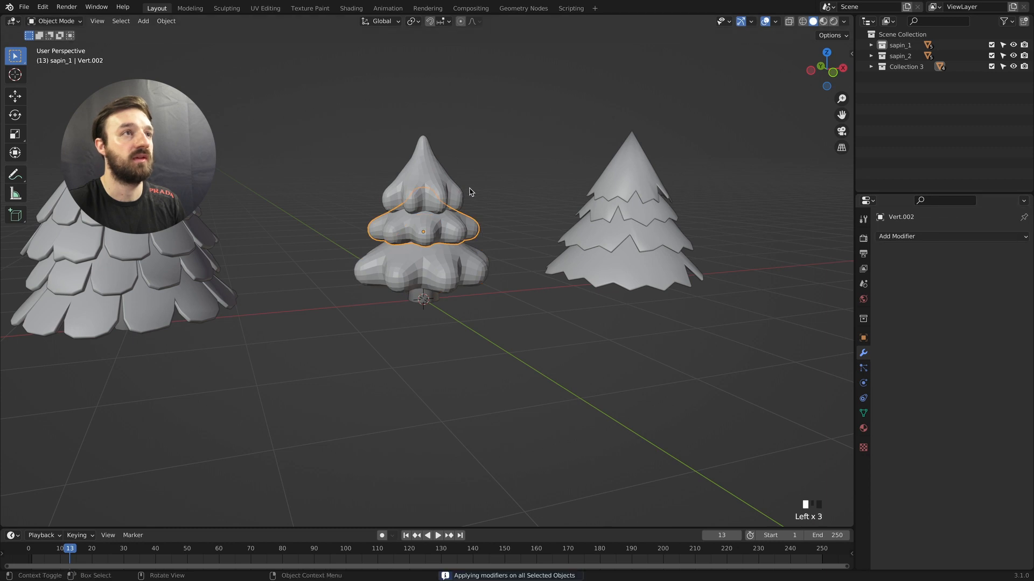
left_click(401, 189)
left_click(944, 242)
Select all parts of the middle fir, including the trunk, and apply Shade Smooth
left_click_drag(400, 97, 452, 301)
middle_click_drag(452, 302, 296, 62)
left_click(166, 21)
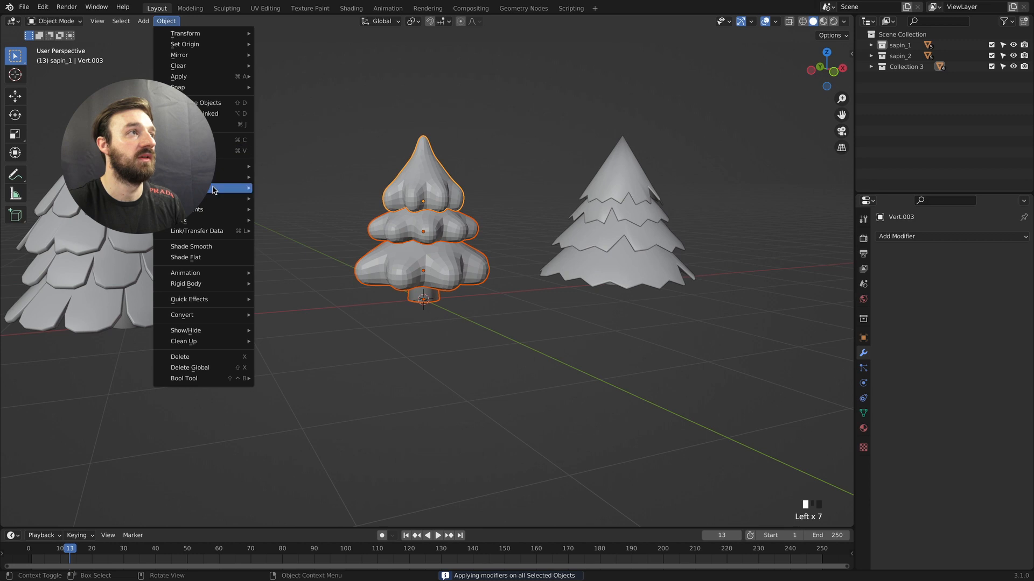
left_click(191, 247)
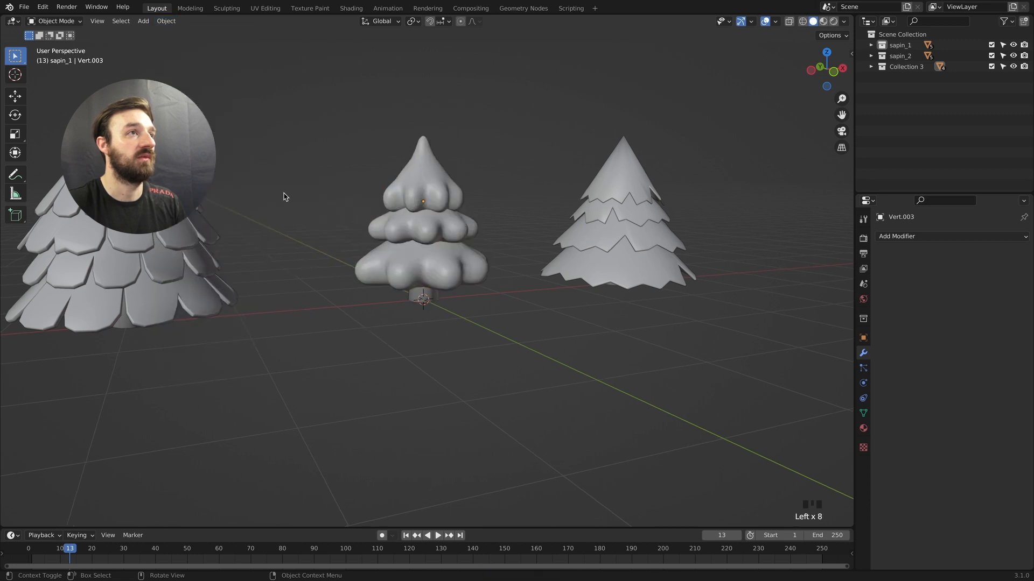
Fine-tune the heights of the middle fir's middle and top foliage layers along Z
middle_click_drag(284, 197, 360, 221)
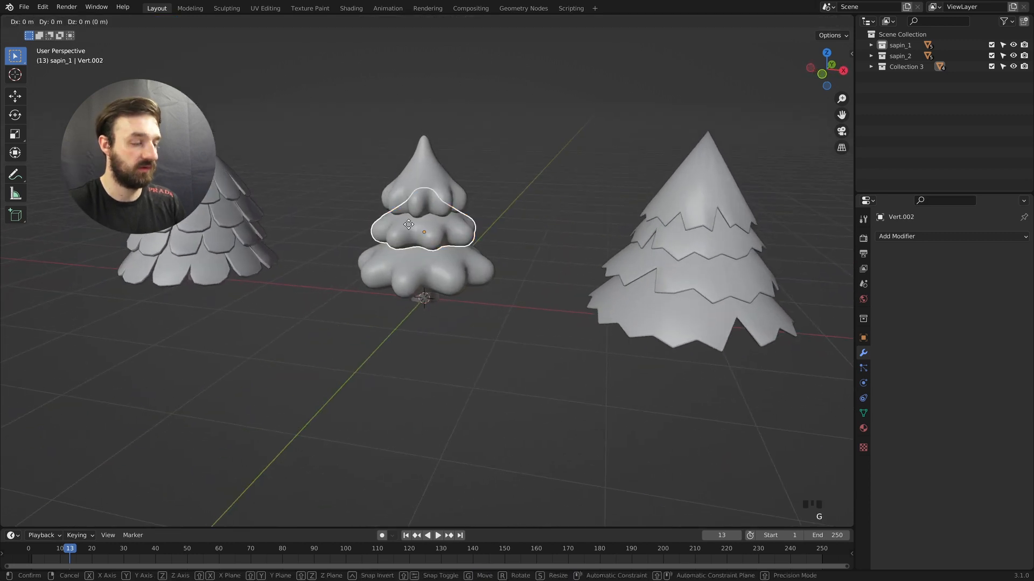
left_click(417, 200)
key("g")
key("z")
left_click(419, 202)
middle_click_drag(418, 202, 448, 203)
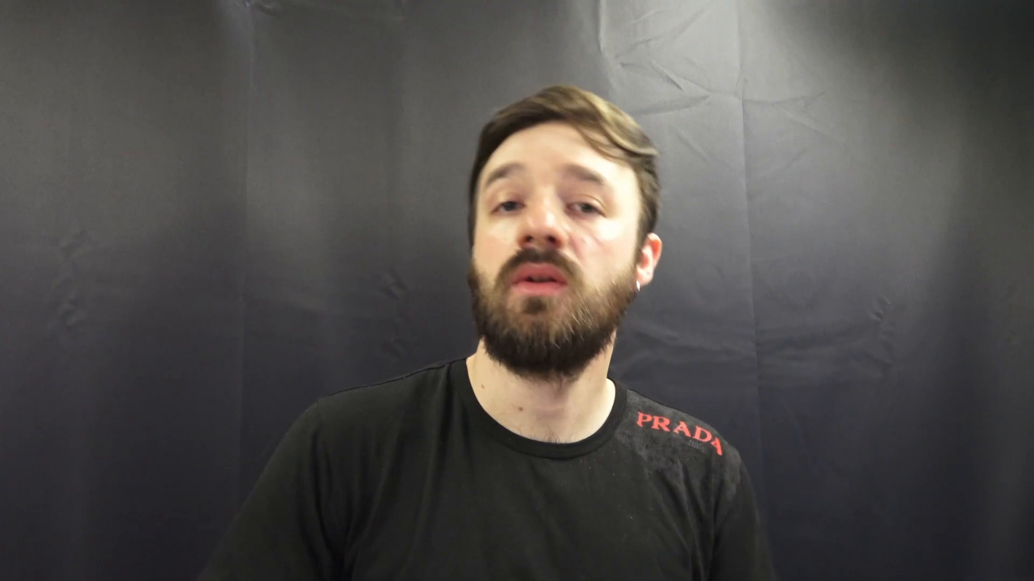
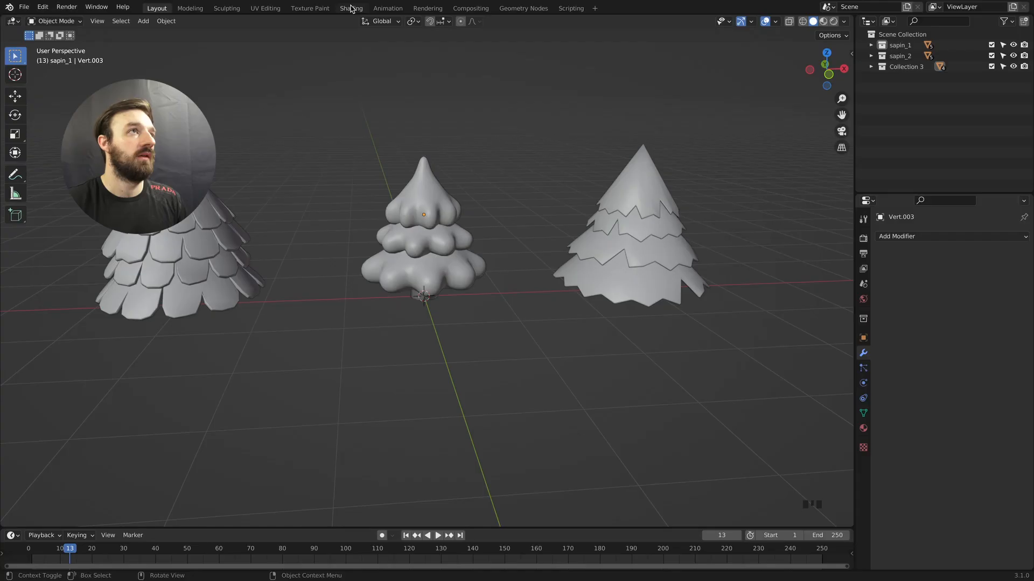
Switch to the Shading workspace and bring the three firs closer in the 3D view
left_click(351, 8)
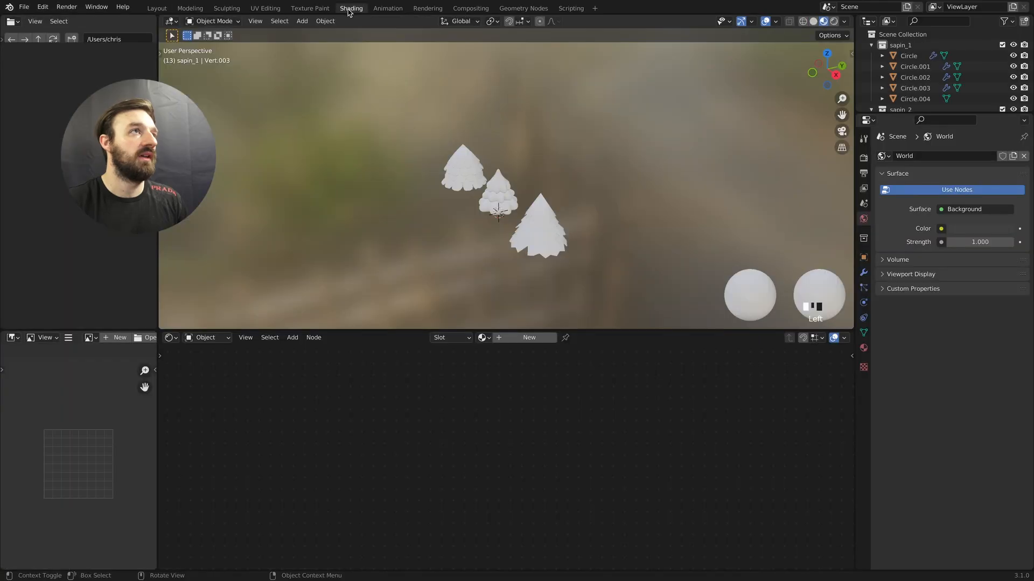
scroll(513, 201, "up", 6)
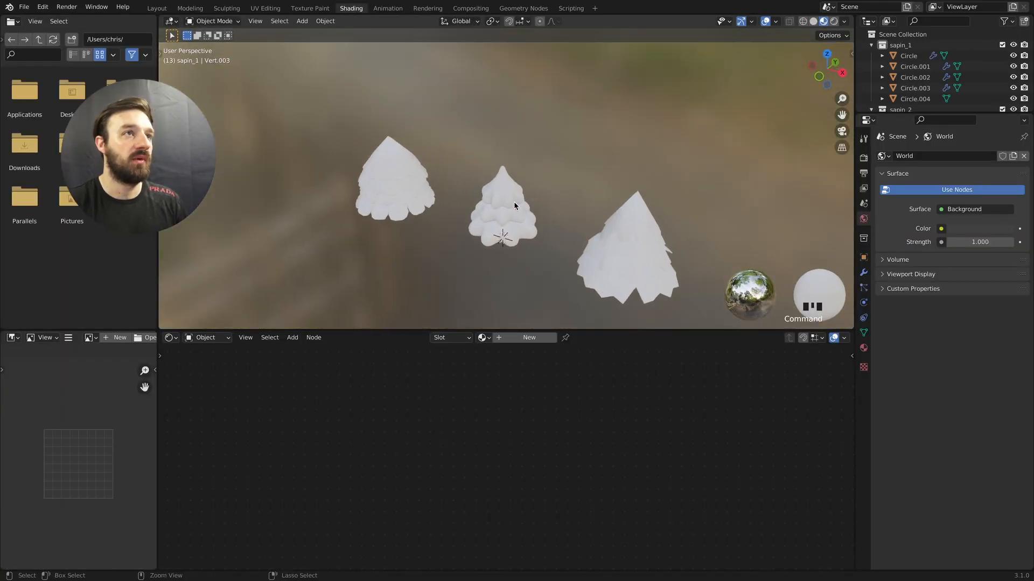
Create a new material on the middle fir's top foliage layer and feed its Base Color from a ColorRamp node's Color output
left_click(514, 202)
left_click(530, 338)
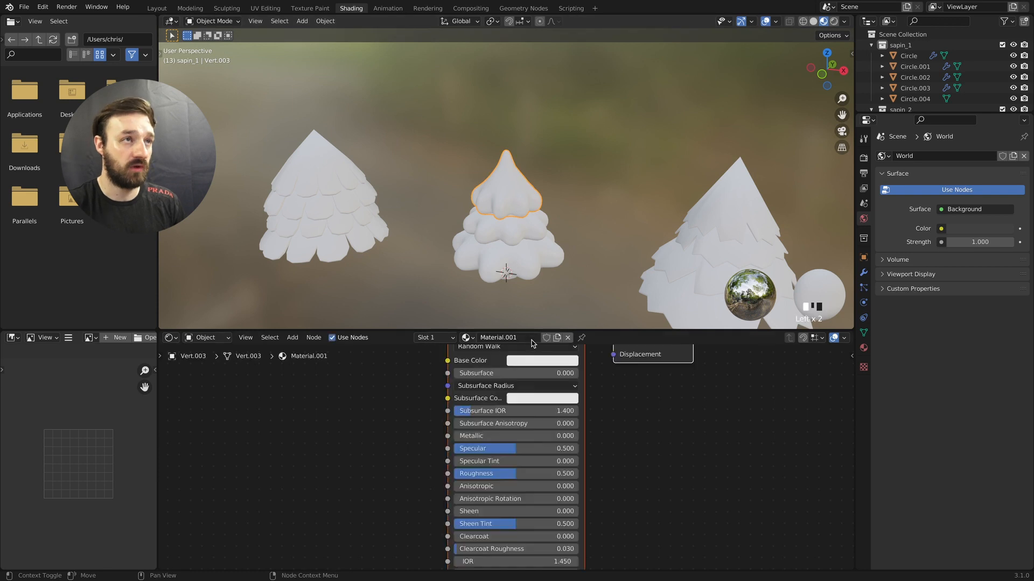
scroll(371, 385, "down", 5, "ctrl")
scroll(372, 385, "left", 5)
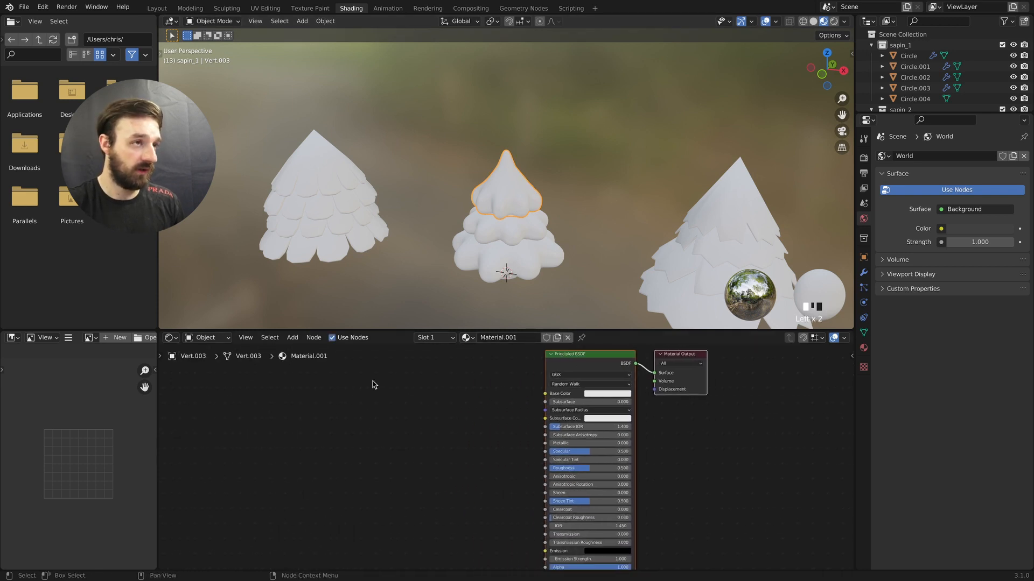
key("shift+a")
left_click(373, 383)
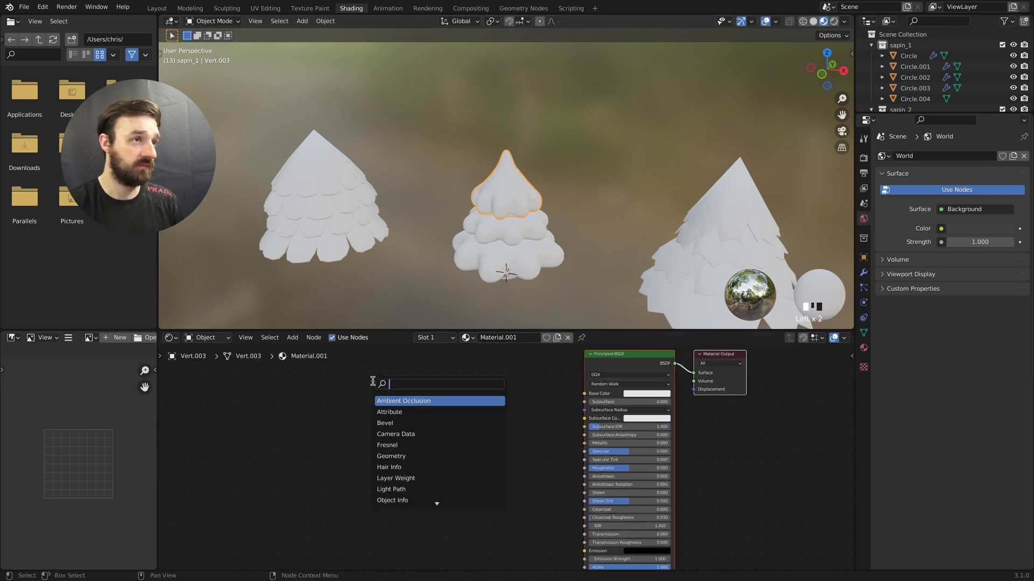
type("color")
key("Return")
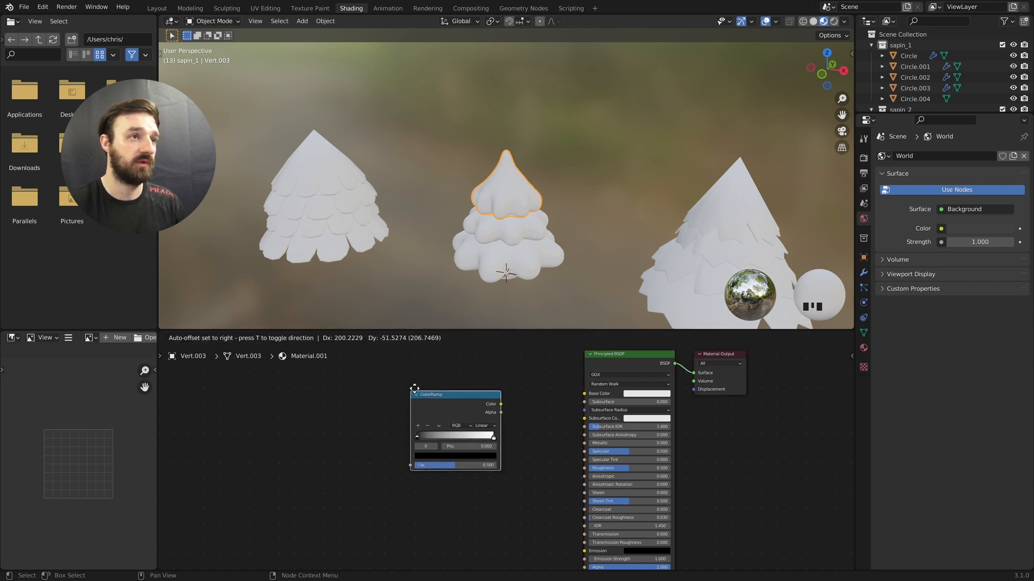
left_click(434, 368)
left_click_drag(585, 397, 583, 396)
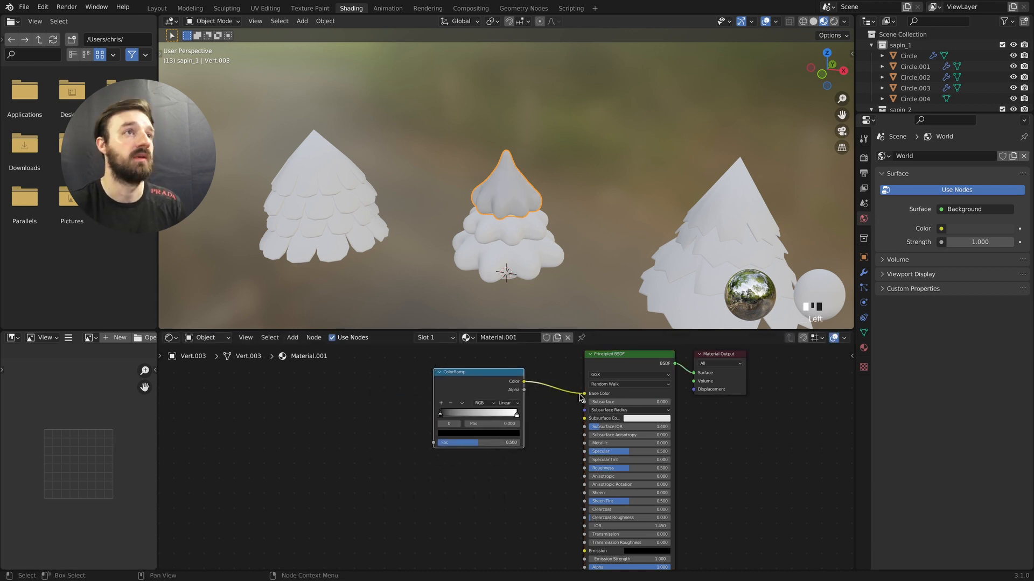
left_click_drag(442, 372, 449, 369)
Add a Gradient Texture node and position it ahead of the ColorRamp node
key("shift+a")
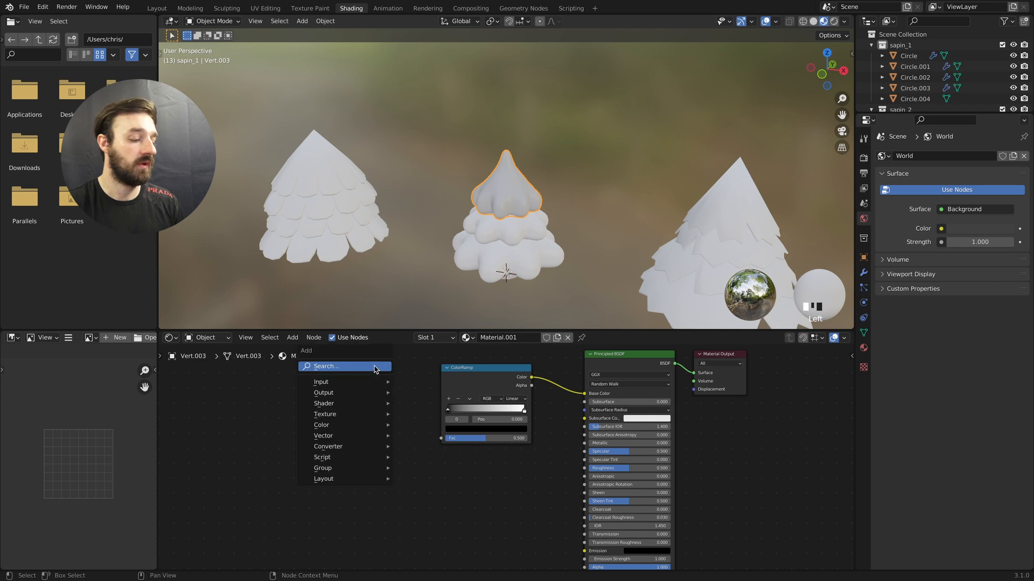
type("grad")
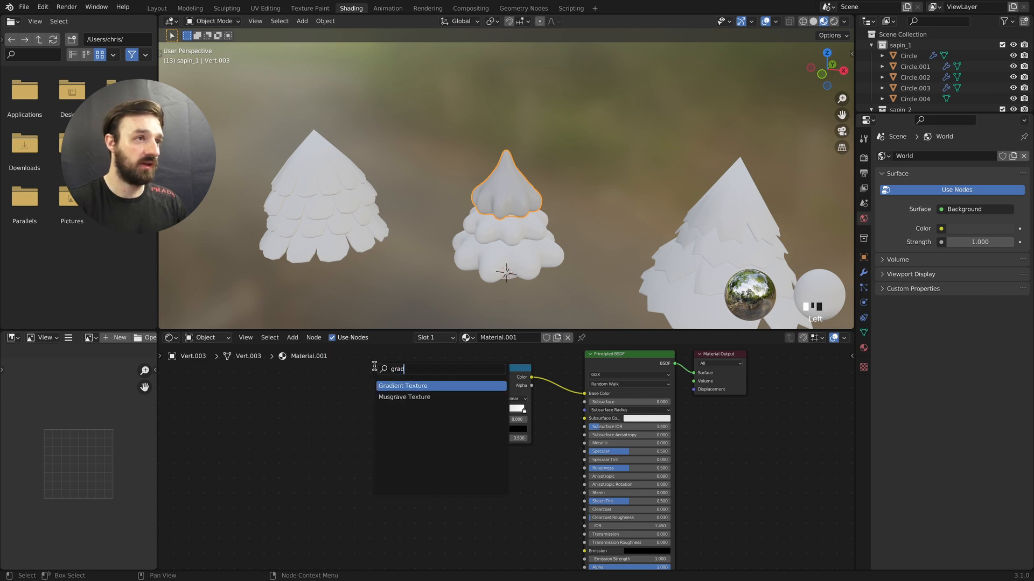
key("Return")
left_click(352, 366)
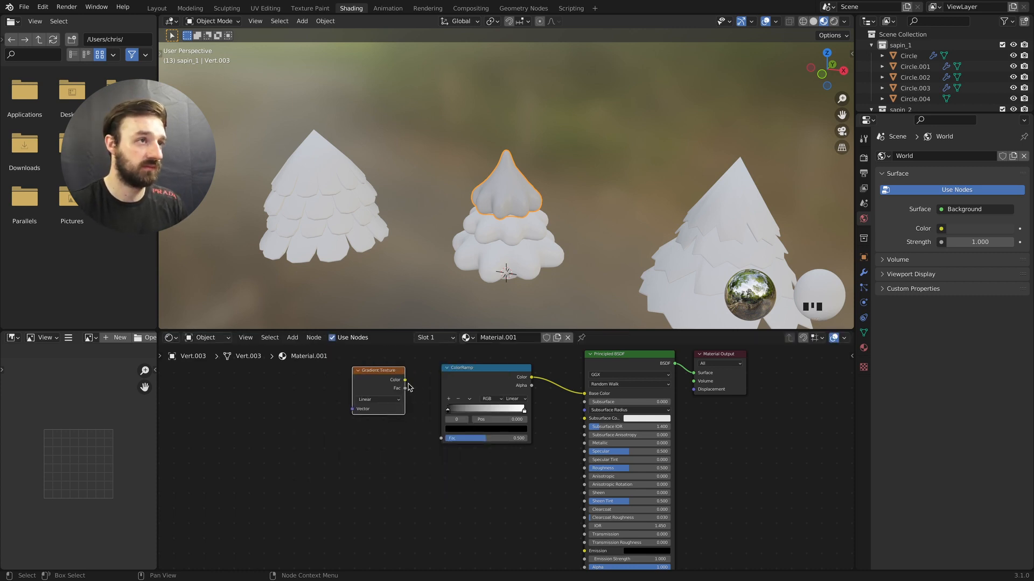
left_click_drag(424, 415, 427, 414)
key("g")
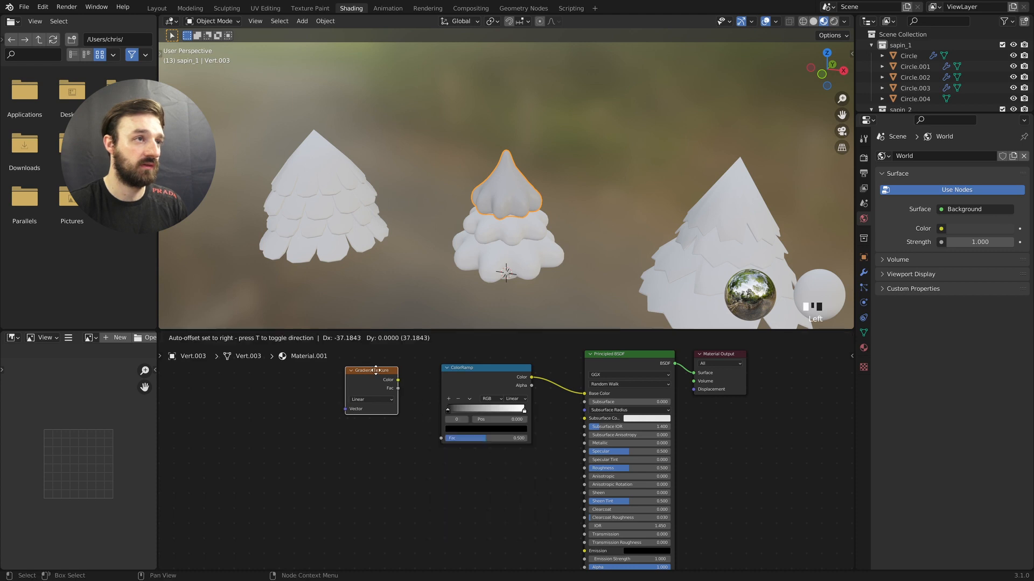
left_click(423, 392)
scroll(424, 392, "left", 2)
left_click_drag(335, 407, 391, 436)
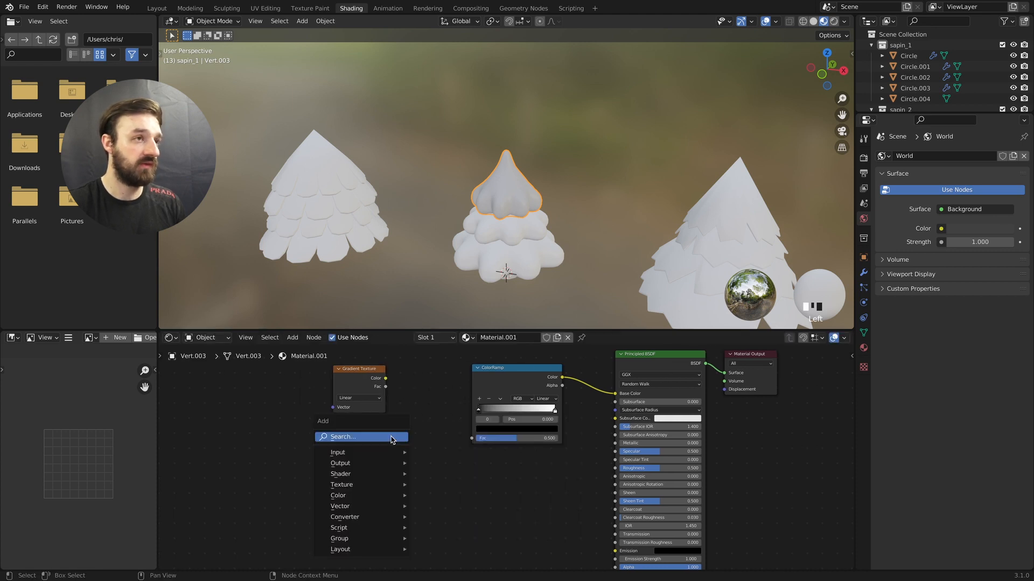
type("veronoi")
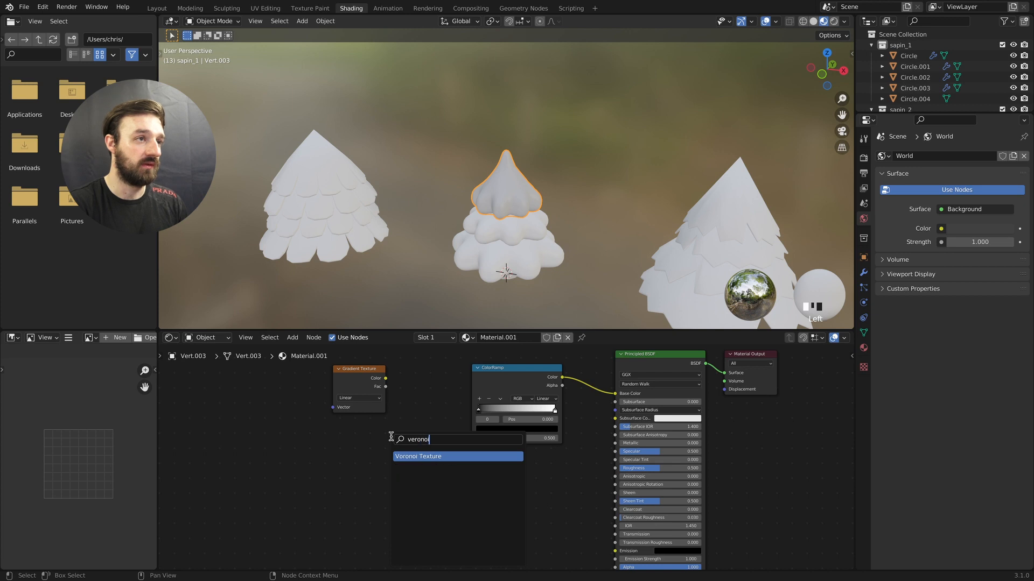
key("Return")
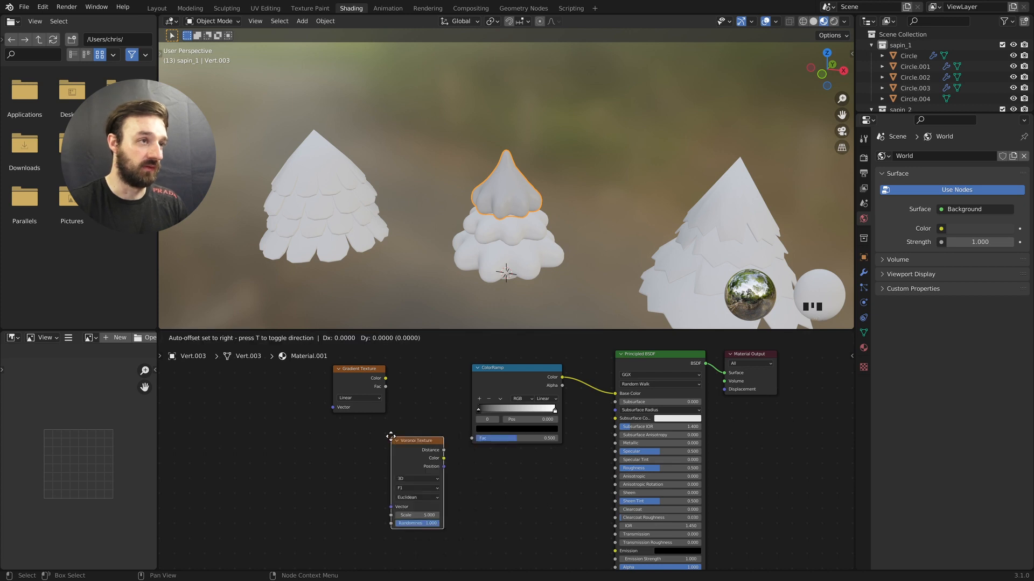
left_click(332, 433)
key("x")
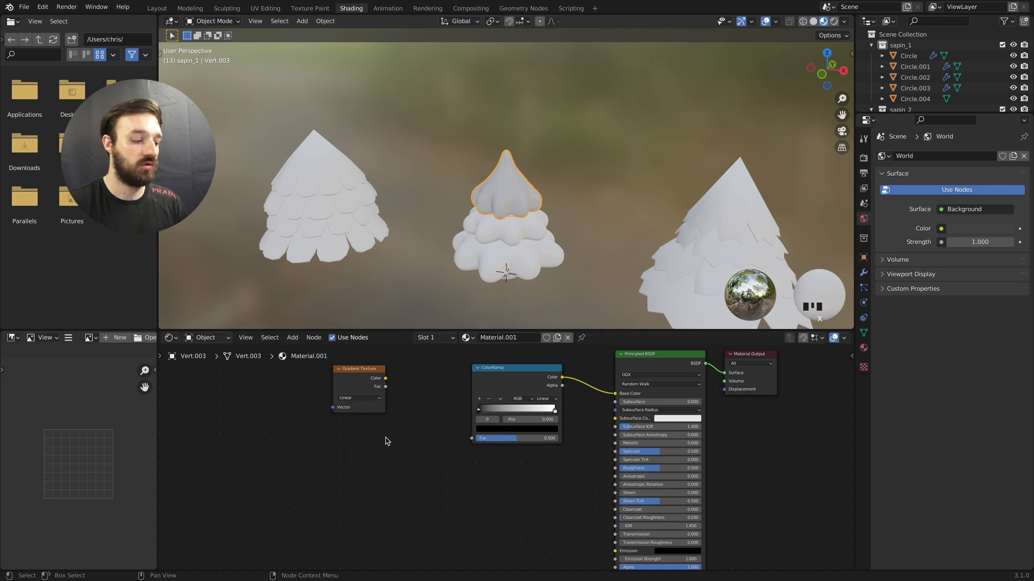
Add a Noise Texture node below the Gradient Texture node
key("shift+a")
left_click(386, 439)
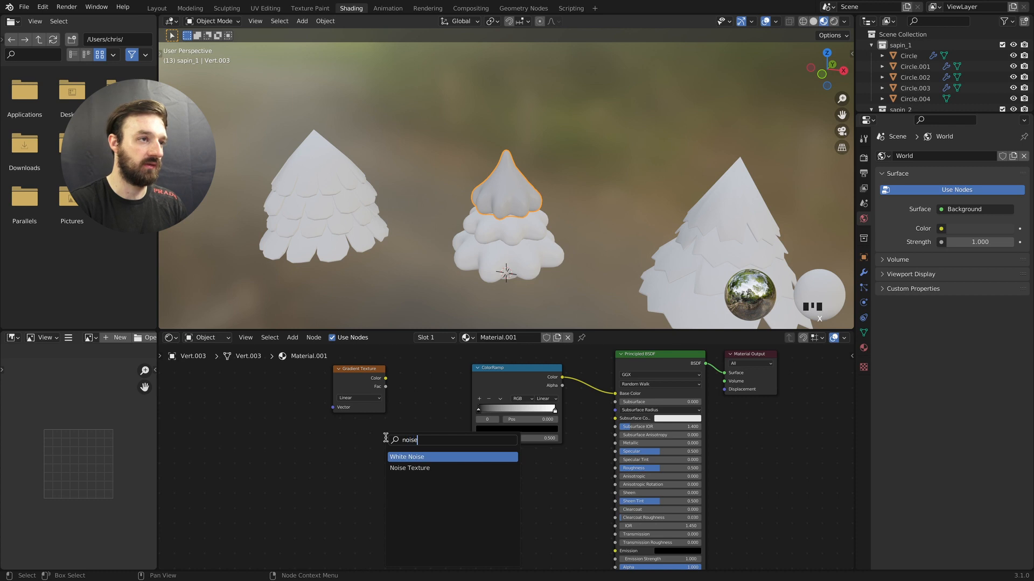
type("noise")
key("Down")
key("Return")
left_click(332, 433)
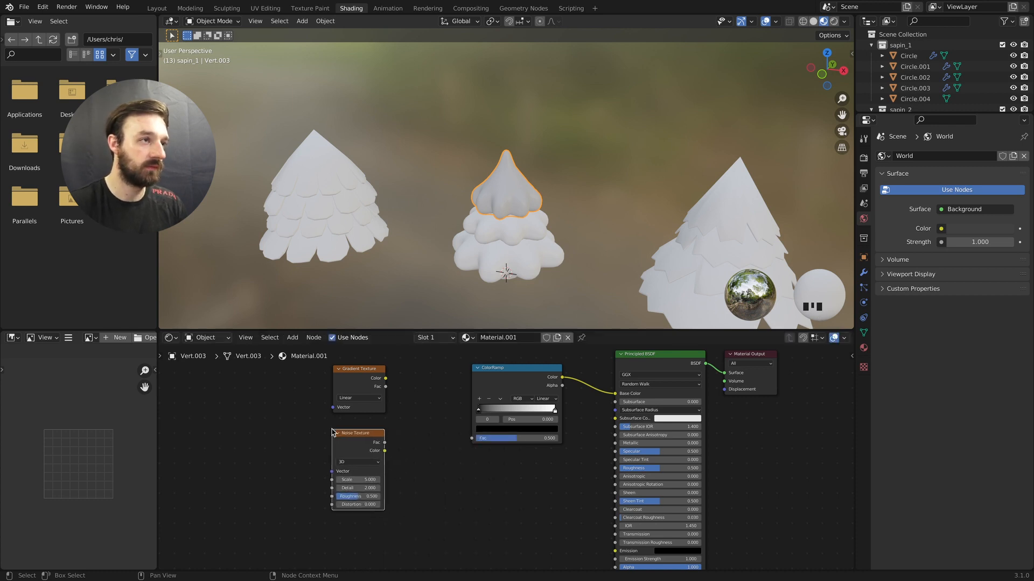
Attach Mapping and Texture Coordinate nodes to the Noise Texture and spread them out ahead of it
middle_click_drag(332, 433, 395, 433)
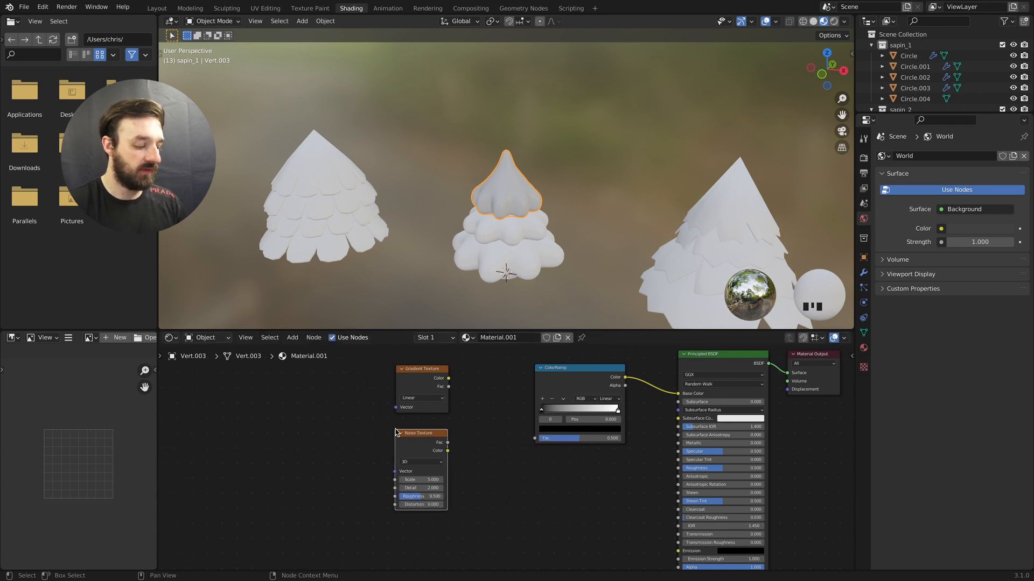
key("ctrl+t")
left_click_drag(341, 438, 236, 479)
left_click_drag(327, 461, 296, 455)
middle_click_drag(295, 454, 366, 455)
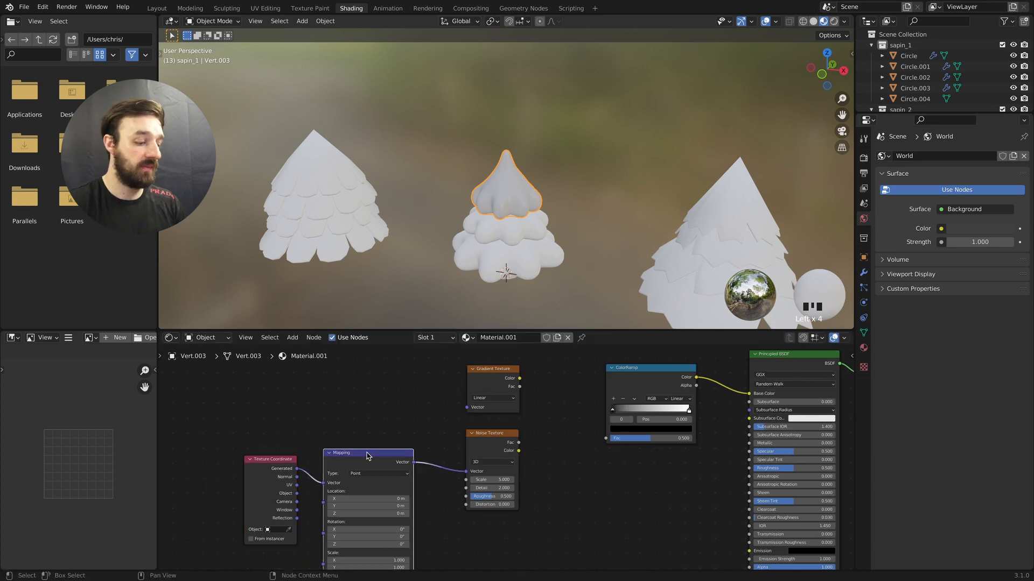
Duplicate the Mapping node above the original and link its Vector output to the Gradient Texture's Vector input
key("shift+d")
left_click(372, 362)
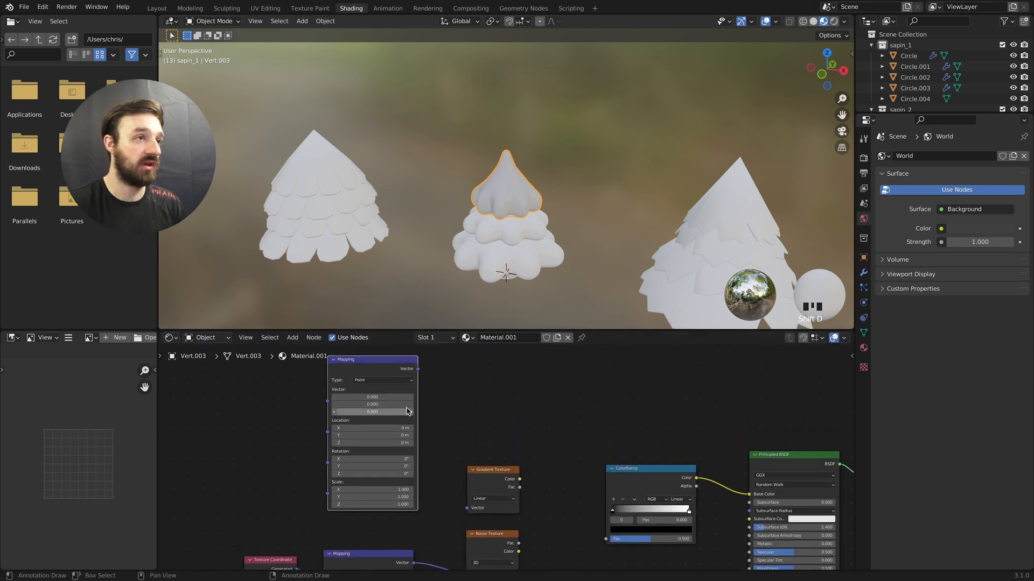
left_click_drag(467, 507, 467, 508)
scroll(461, 450, "down", 5)
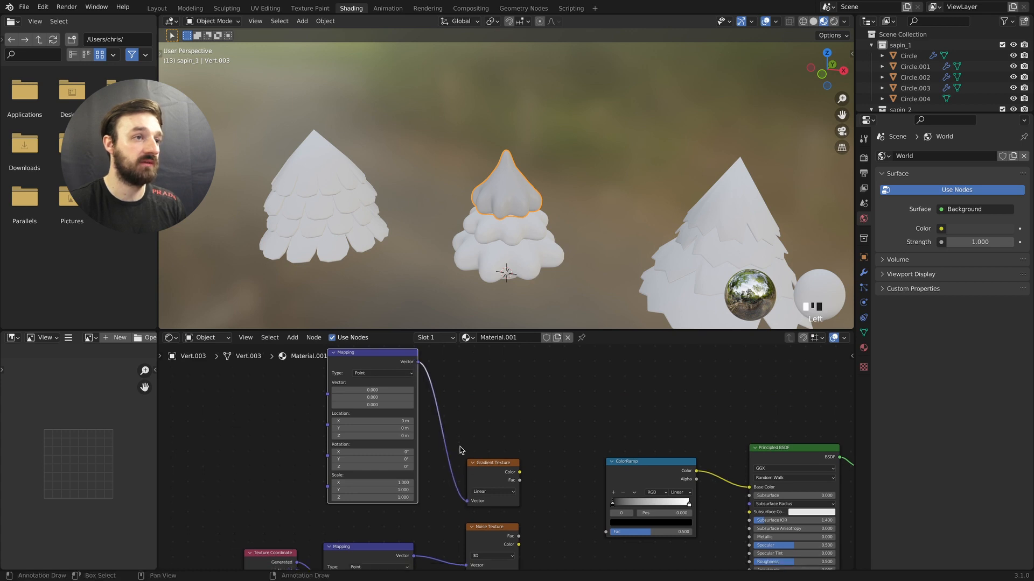
Connect the Texture Coordinate node's Object output to the Vector inputs of both Mapping nodes and tidy the node layout
scroll(462, 450, "left", 6)
left_click_drag(349, 499, 279, 426)
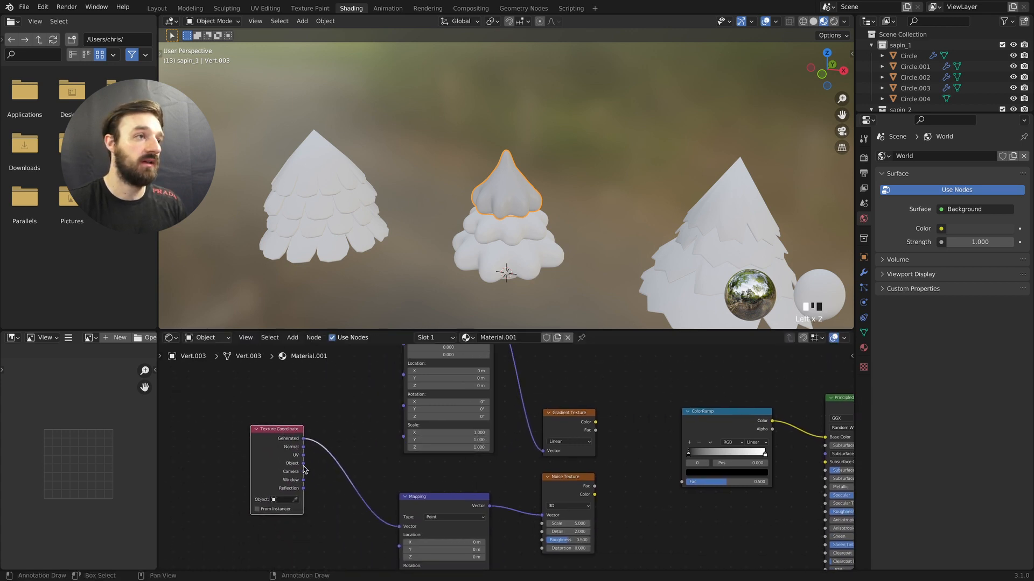
left_click_drag(367, 414, 398, 526)
left_click_drag(286, 427, 301, 417)
scroll(328, 425, "up", 3)
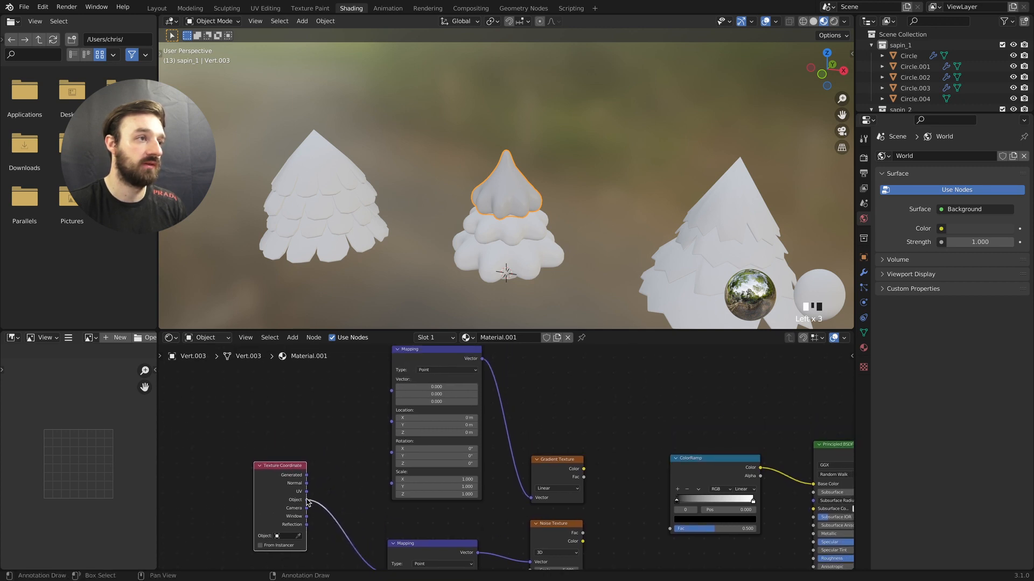
left_click_drag(306, 500, 391, 393)
scroll(433, 484, "down", 3)
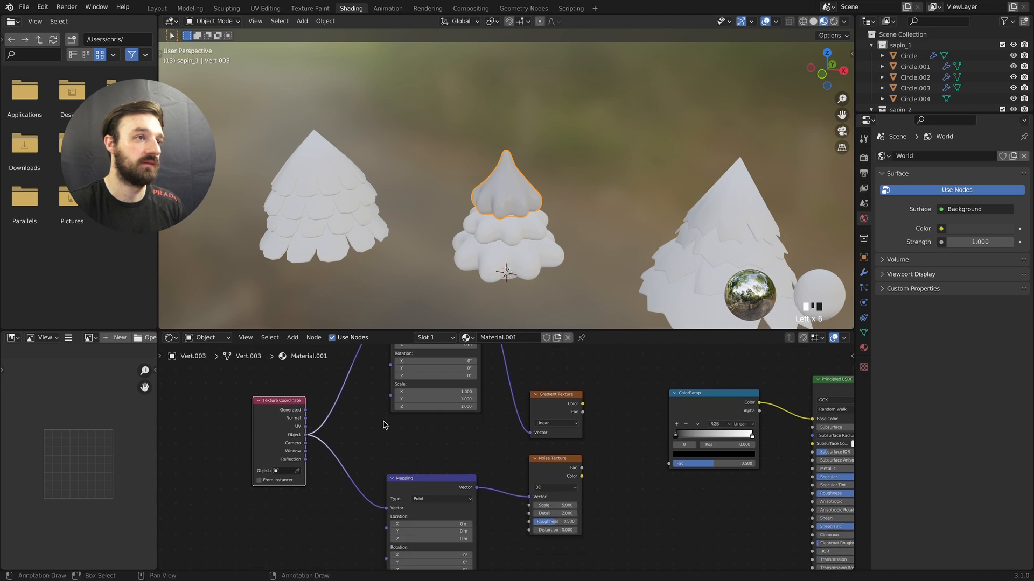
scroll(433, 485, "up", 2)
left_click_drag(434, 509, 435, 460)
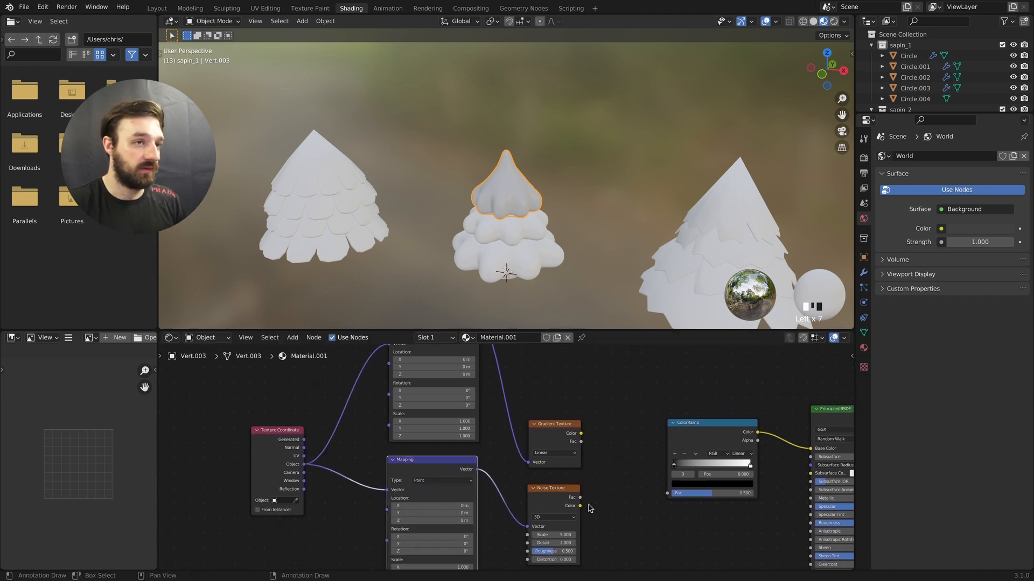
key("shift+a")
left_click(596, 456)
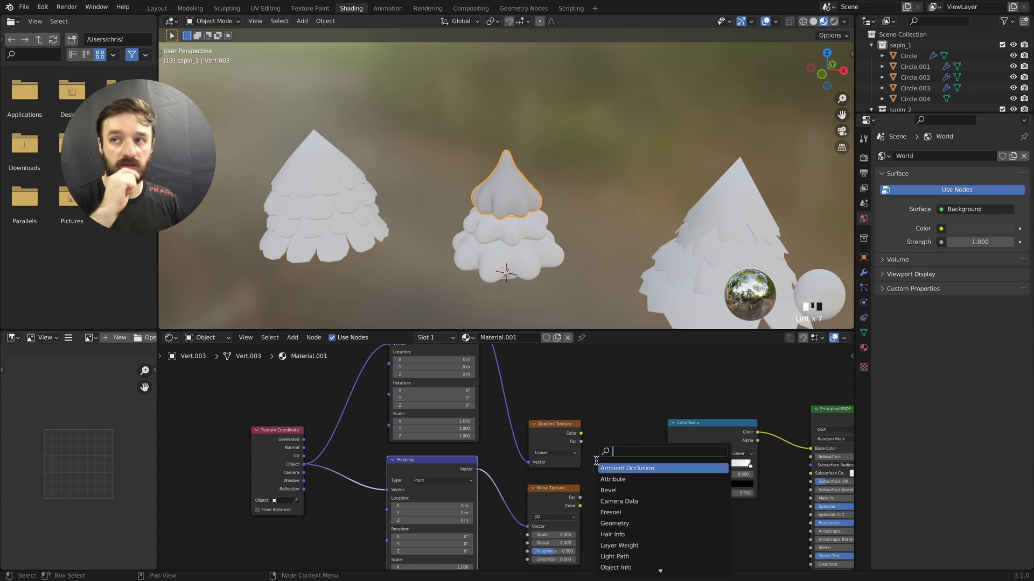
type("mix")
key("Down")
key("Return")
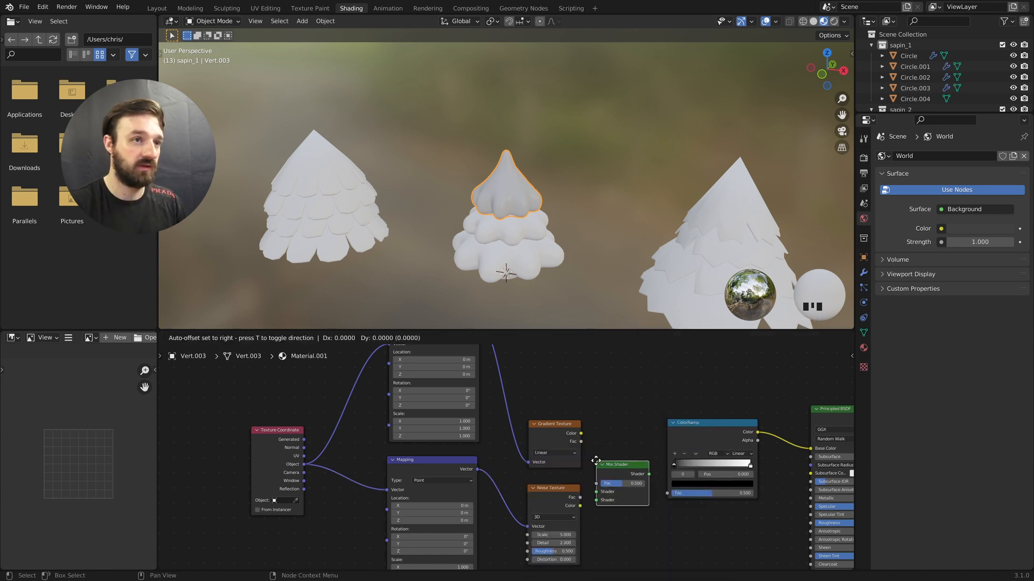
left_click(596, 461)
key("x")
Add a Mix colour node feeding the ColorRamp's Fac, with Gradient Texture Color into Color1 and Noise Texture Color into Color2
key("shift+a")
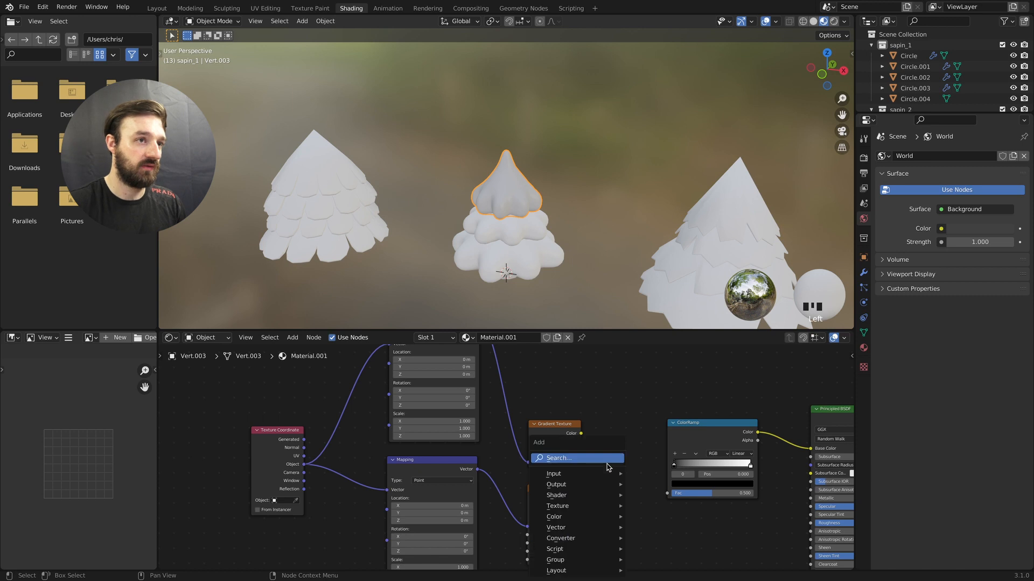
left_click(607, 462)
type("mix")
key("Return")
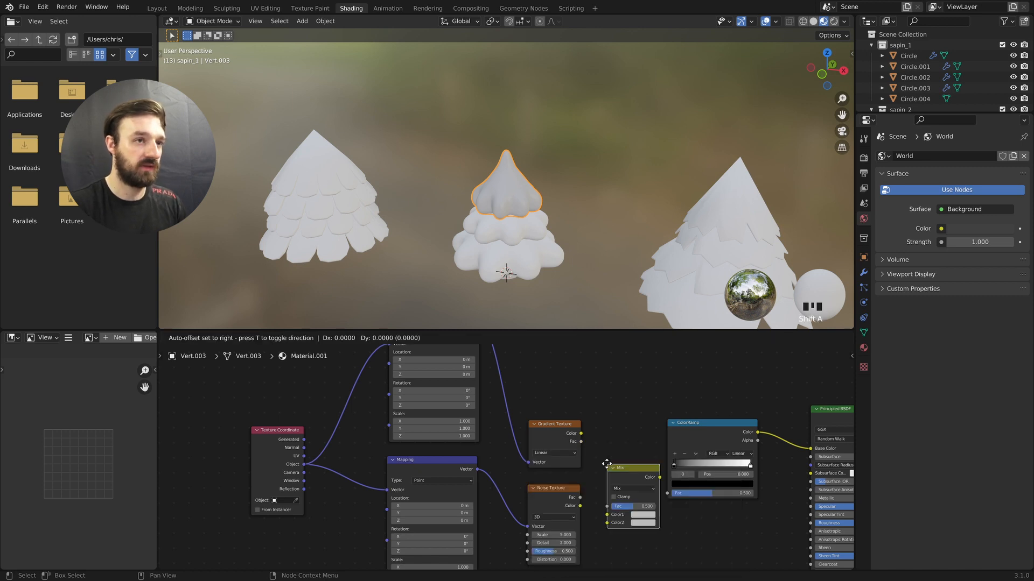
left_click(597, 437)
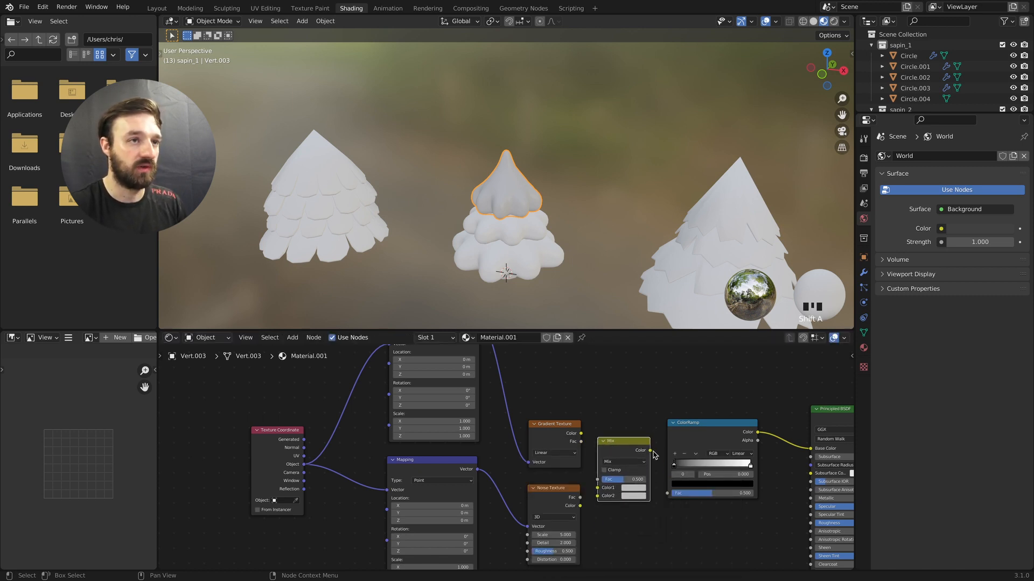
left_click_drag(650, 451, 666, 493)
left_click_drag(582, 434, 597, 498)
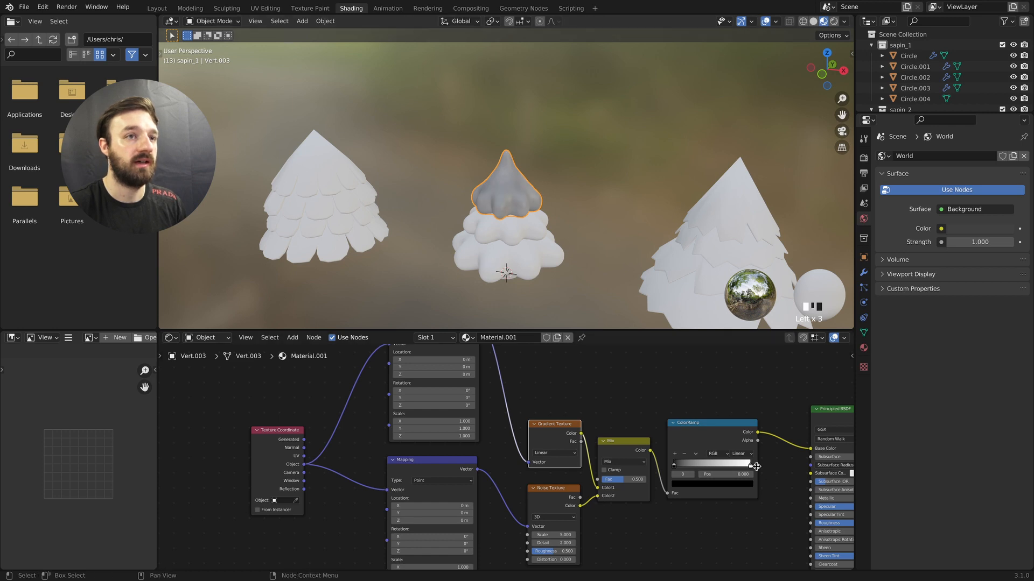
Move the ColorRamp stops to positions 0.039 and 0.480 and colour the first stop light green
left_click_drag(752, 466, 681, 468)
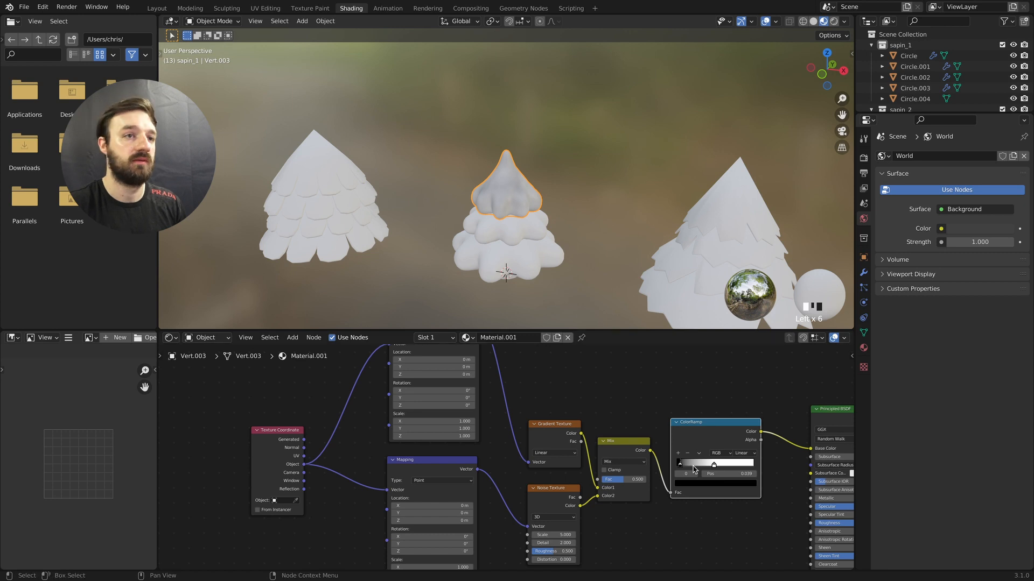
left_click(695, 486)
left_click(689, 451)
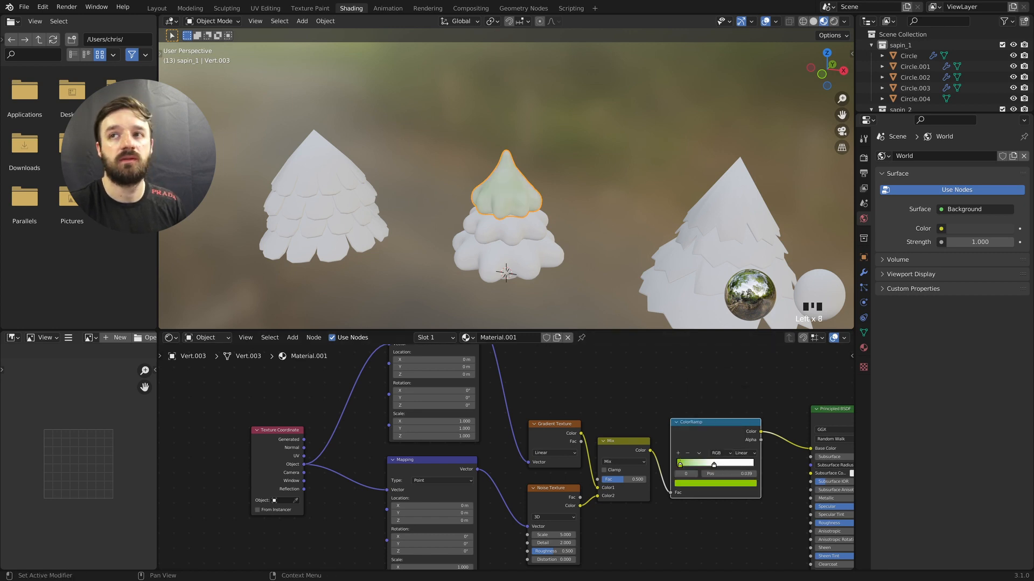
Set the ColorRamp's second stop to the darker green with hex value 5A9100
left_click(714, 465)
left_click(715, 484)
left_click(716, 448)
type("5A9100")
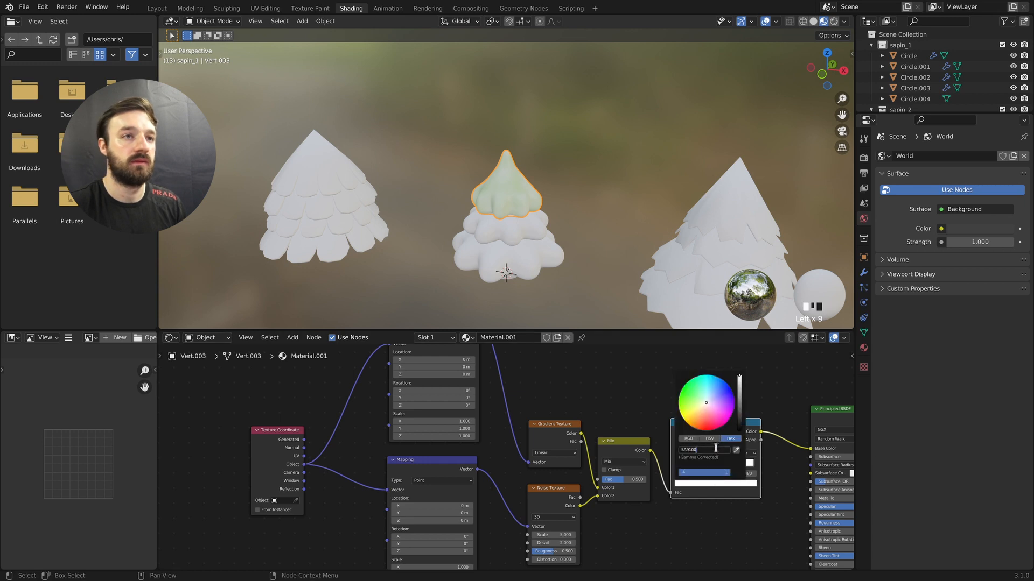
key("Return")
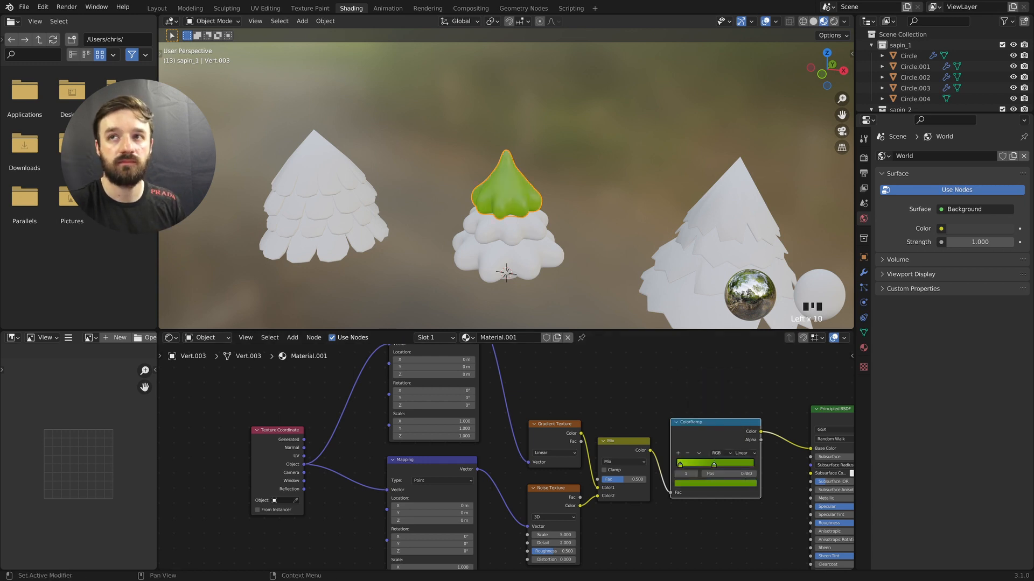
Assign the top layer's green material, Material.001, to the middle fir's middle foliage layer
left_click(673, 401)
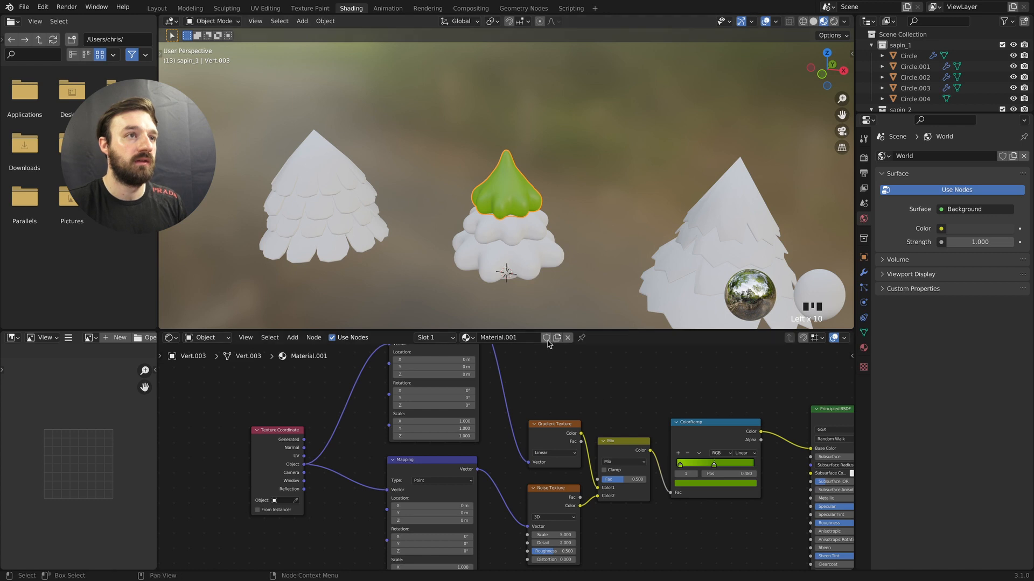
left_click_drag(466, 338, 492, 237)
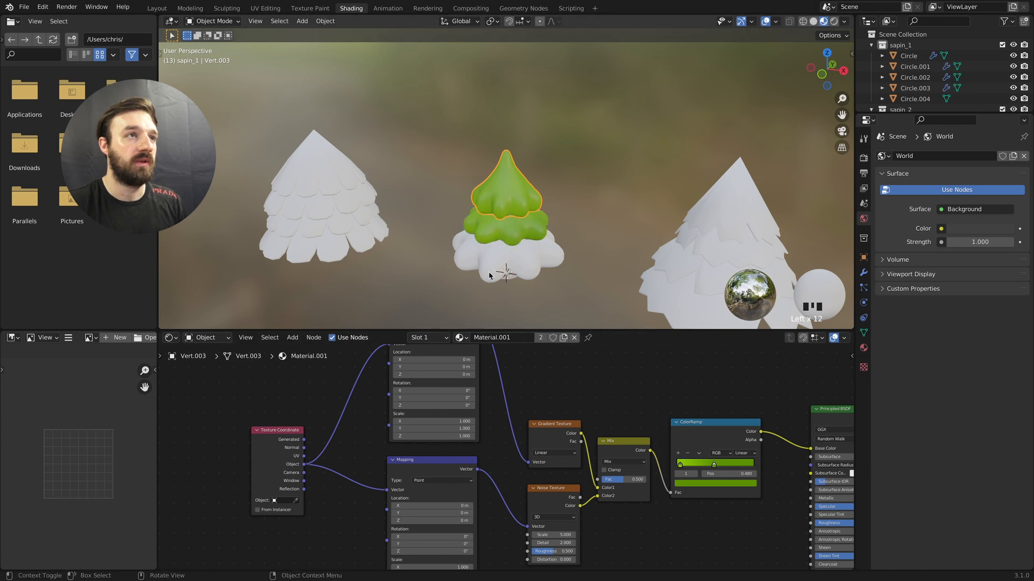
Assign Material.001 to the middle fir's bottom foliage layer and to the foliage layers of the fir beside it with rounded shingle leaves
left_click_drag(461, 338, 489, 270)
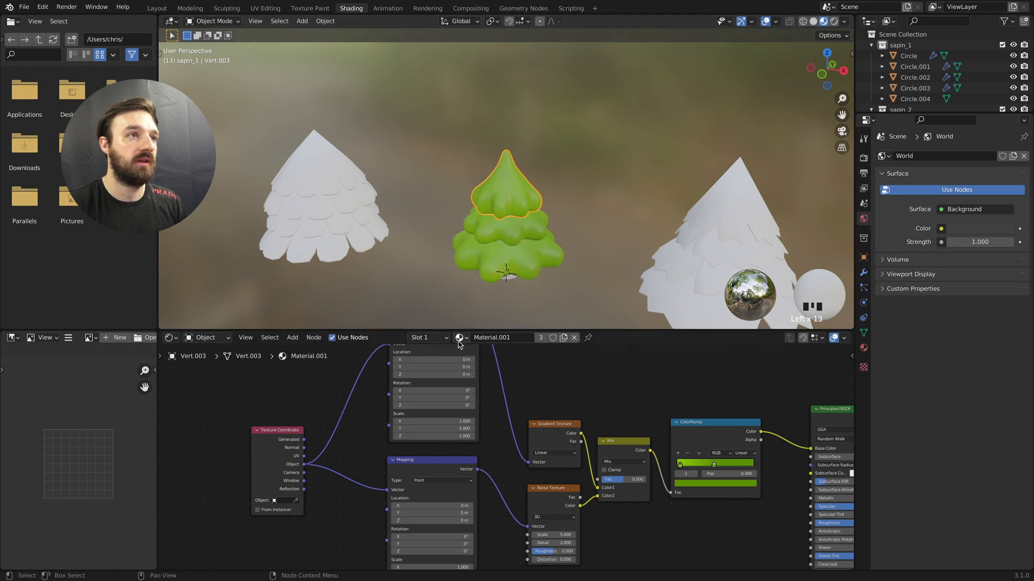
left_click_drag(461, 338, 350, 254)
left_click_drag(459, 338, 323, 221)
left_click_drag(461, 338, 318, 176)
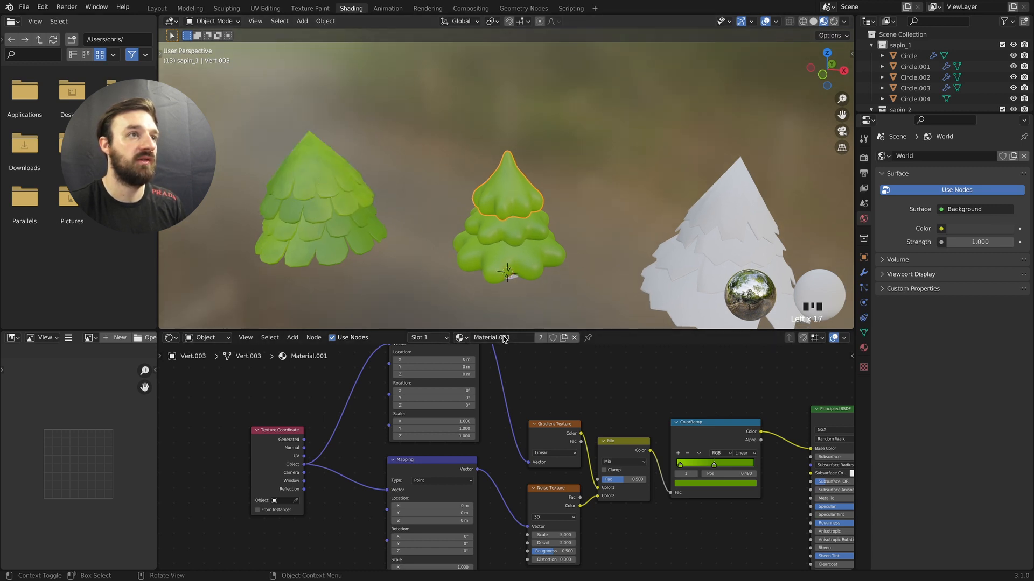
Assign Material.001 to all four foliage layers of the fir with pointed, jagged leaf edges
left_click_drag(461, 338, 670, 286)
left_click_drag(461, 338, 685, 260)
left_click_drag(459, 339, 714, 253)
left_click_drag(466, 341, 721, 207)
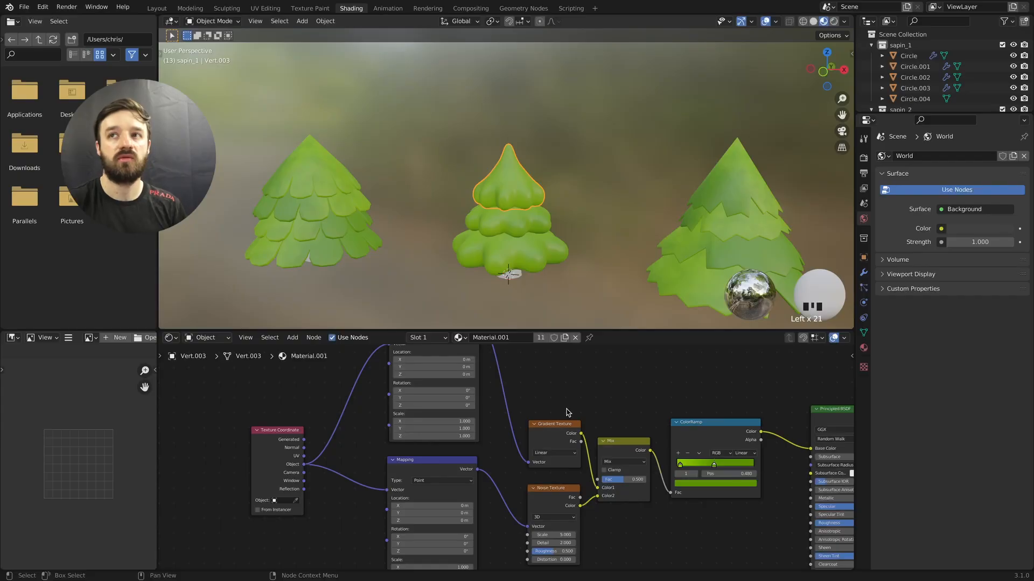
Set Location X of the Mapping node feeding the Gradient Texture to 0.1 m
left_click(468, 360)
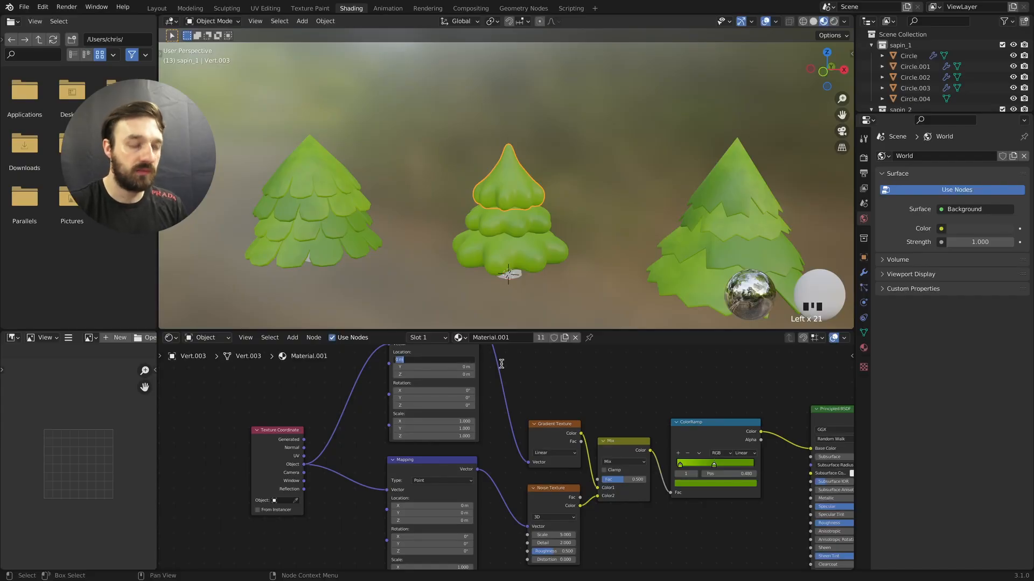
type("0.1")
left_click(501, 366)
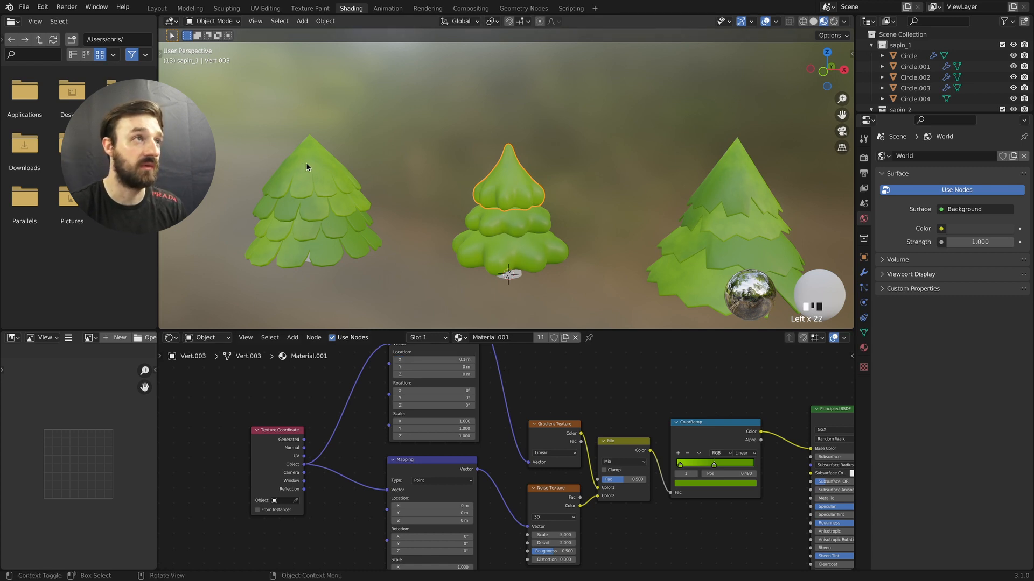
Select the shingled fir's top layer and set the gradient Mapping node's Y rotation to 90° and Z scale to 0.8
scroll(311, 171, "left", 5, "shift")
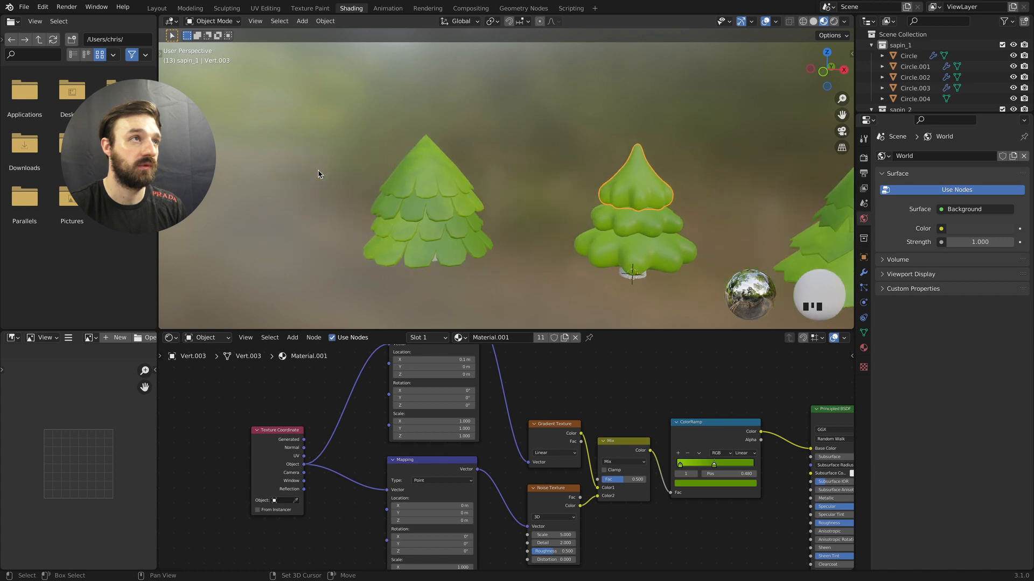
scroll(381, 183, "up", 5, "super")
scroll(381, 183, "down", 3, "super")
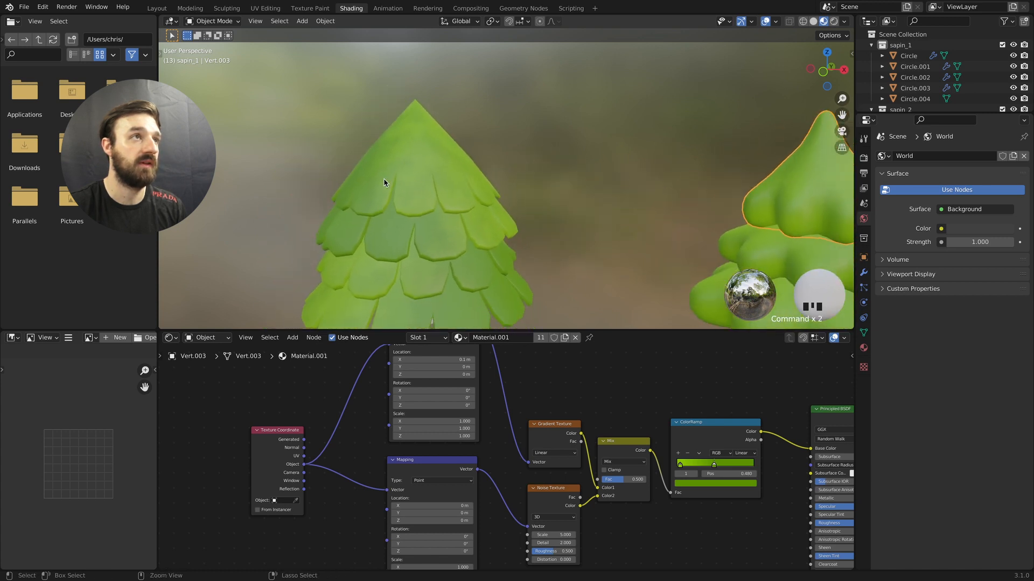
left_click(383, 179)
scroll(531, 404, "down", 2)
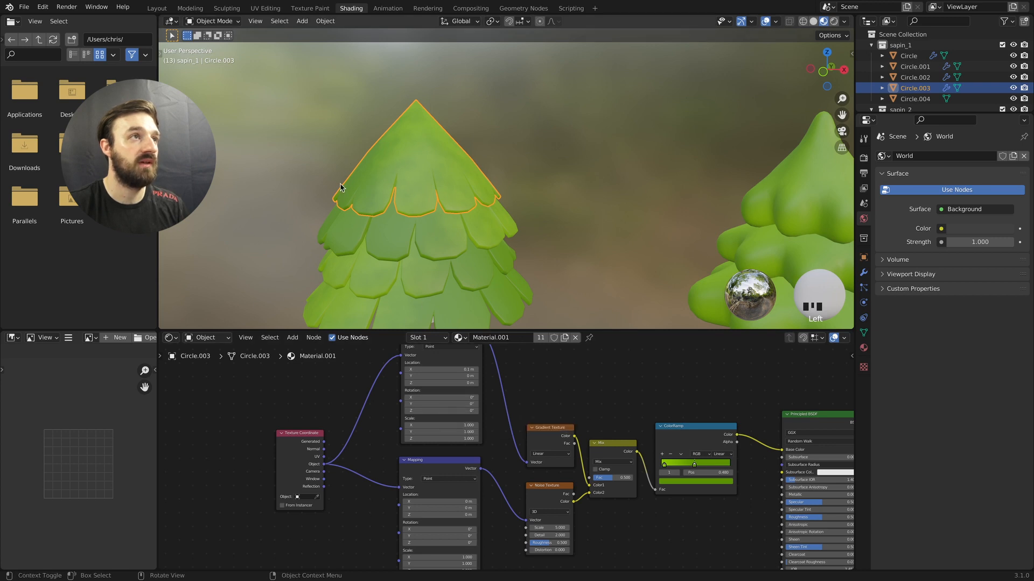
scroll(441, 404, "down", 1)
left_click(441, 400)
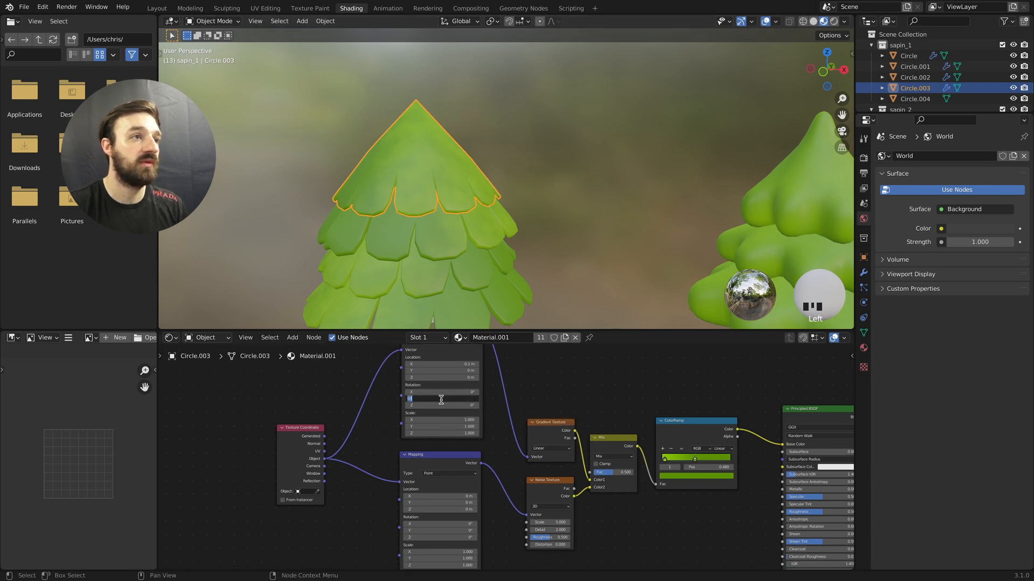
type("90")
key("Return")
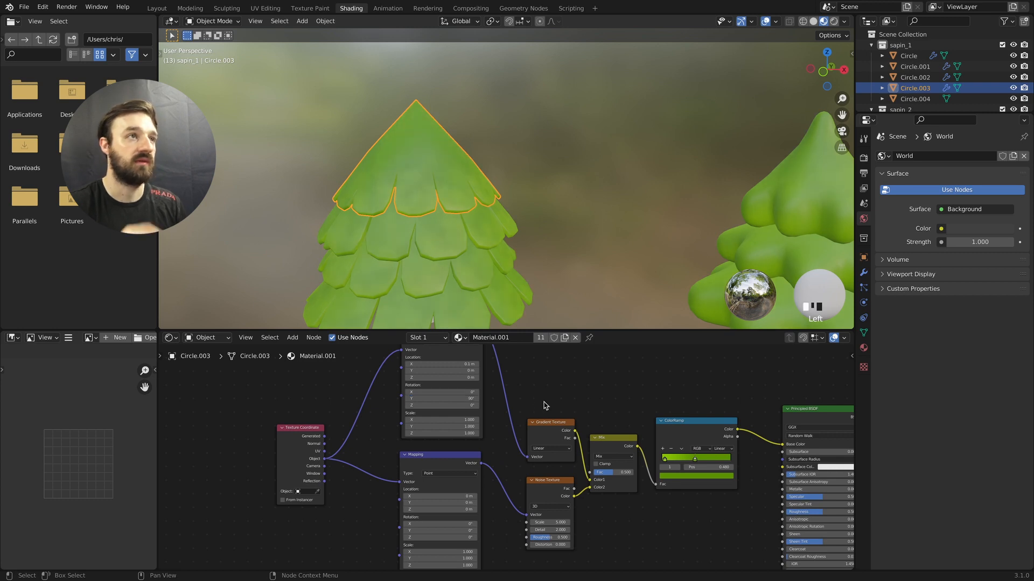
left_click(456, 434)
type("0.8")
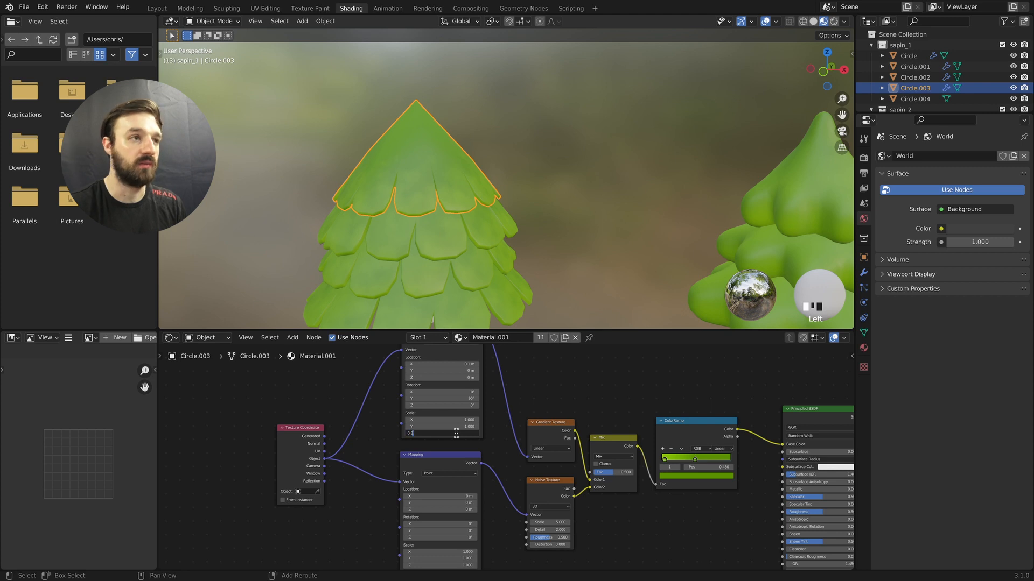
left_click(456, 434)
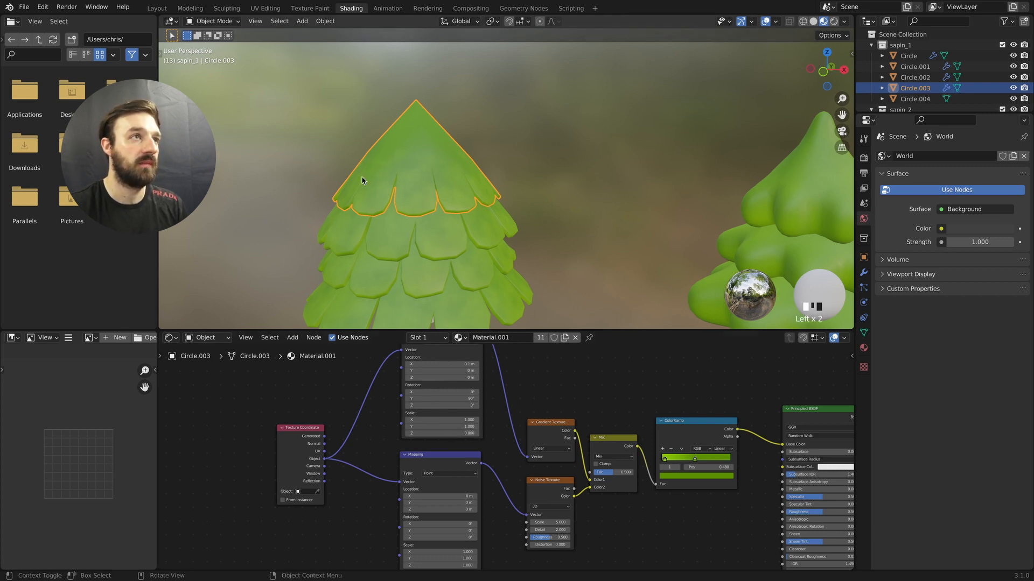
Set the Noise Texture's Scale to 2, Detail to 0 and Roughness to 0
double_click(551, 523)
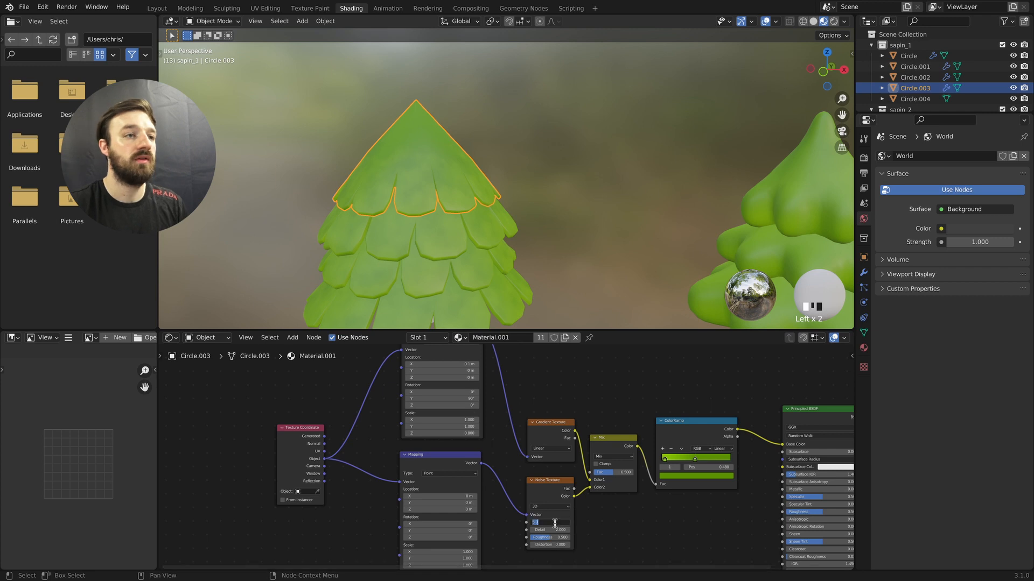
type("2")
key("Tab")
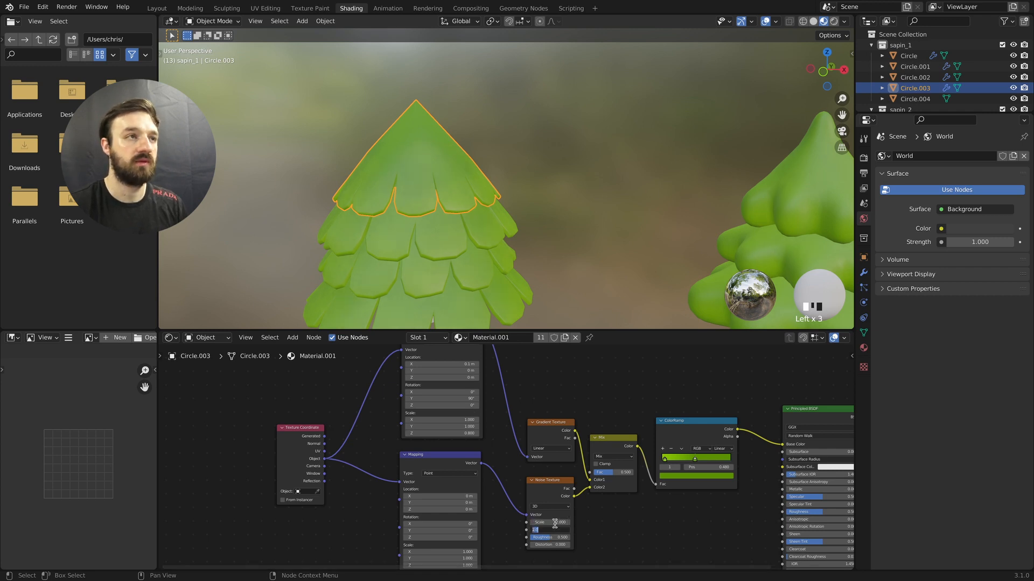
key("Return")
middle_click_drag(555, 523, 561, 528)
left_click_drag(561, 542, 592, 551)
Try a Distortion of 336 on the Noise Texture, leaving its Roughness at 0
left_click(566, 550)
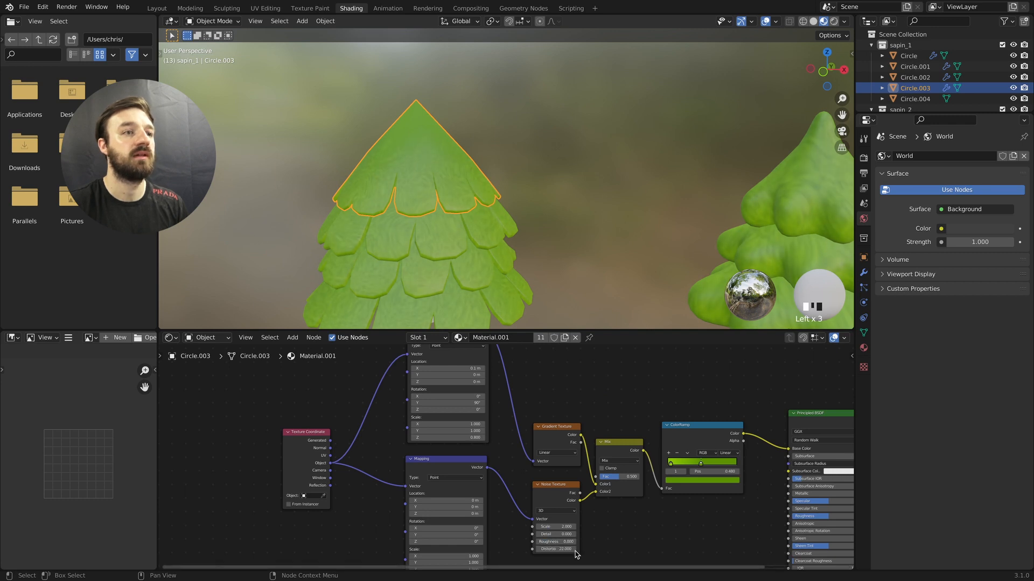
type("33")
key("Return")
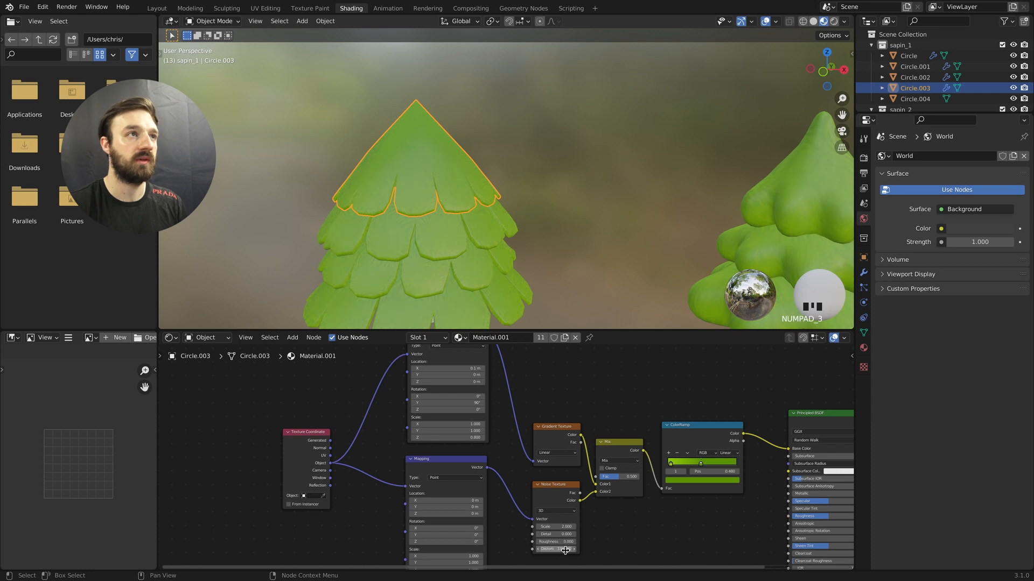
middle_click_drag(564, 543, 570, 547)
left_click(570, 546)
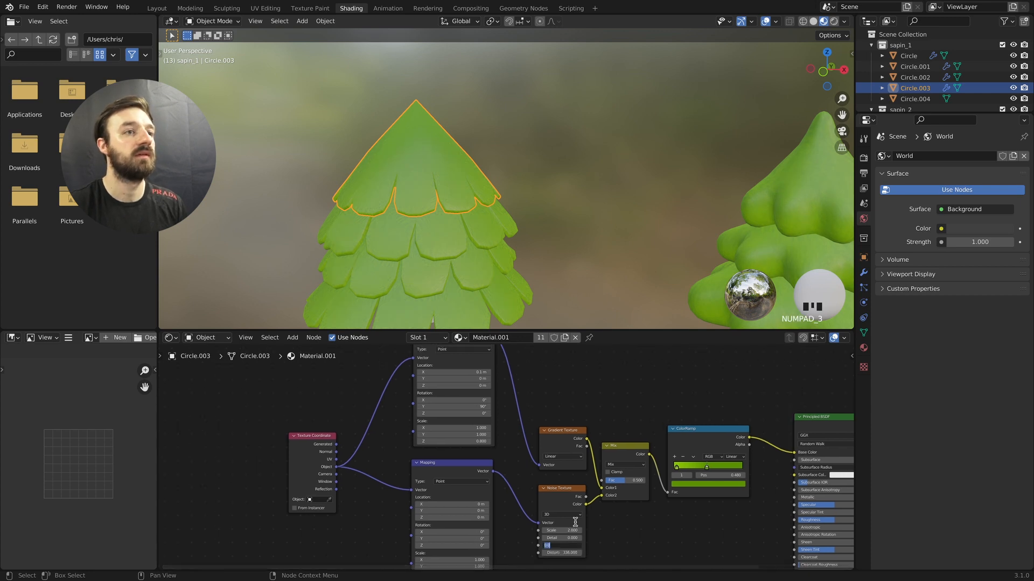
left_click(619, 558)
Try lower Distortion values on the Noise Texture, first 3 and finally 18.6
middle_click_drag(623, 568, 623, 540)
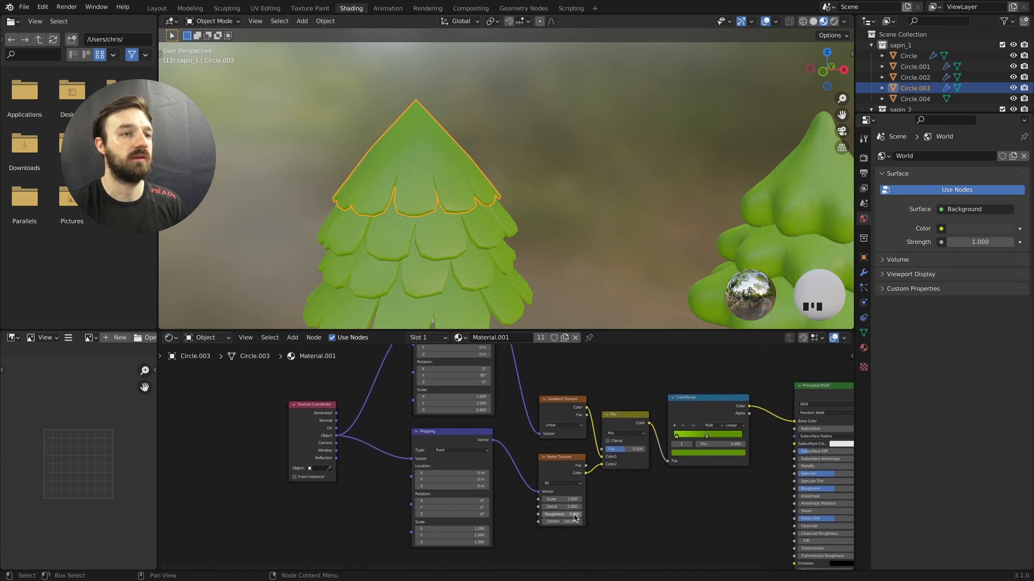
left_click_drag(572, 524, 569, 525)
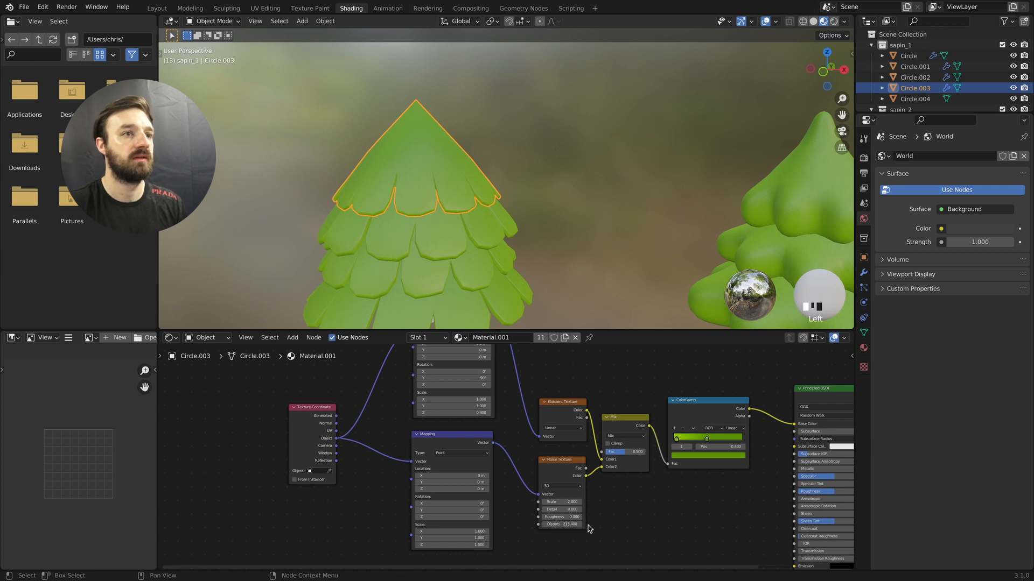
left_click(571, 524)
type("13.4")
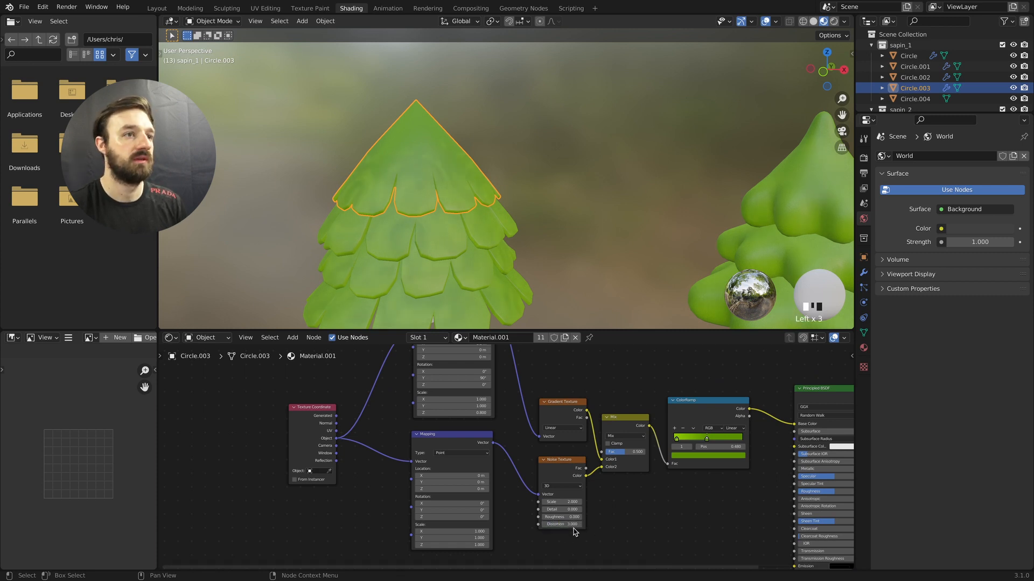
key("Return")
left_click_drag(571, 524, 576, 524)
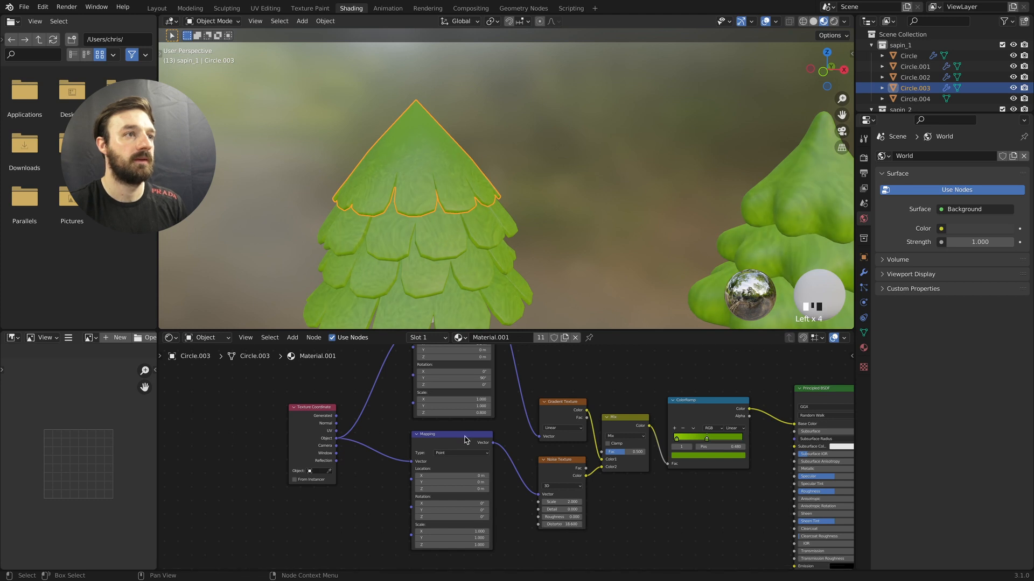
left_click_drag(475, 545, 447, 531)
key("super+z")
key("super+z")
key("super+z")
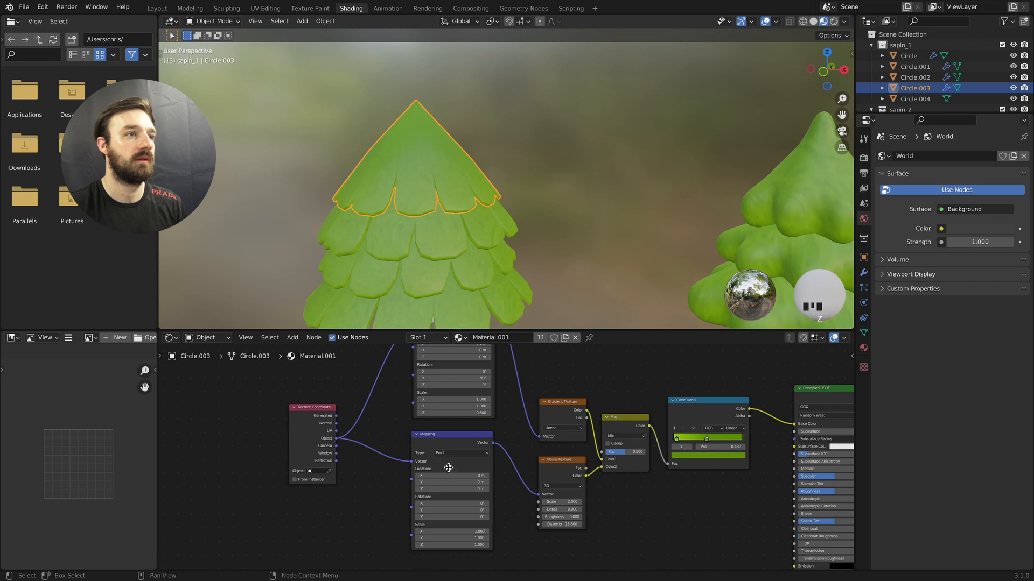
Switch the ColorRamp interpolation to Ease and raise the gradient Mapping node's Z scale to 2.4
left_click(736, 429)
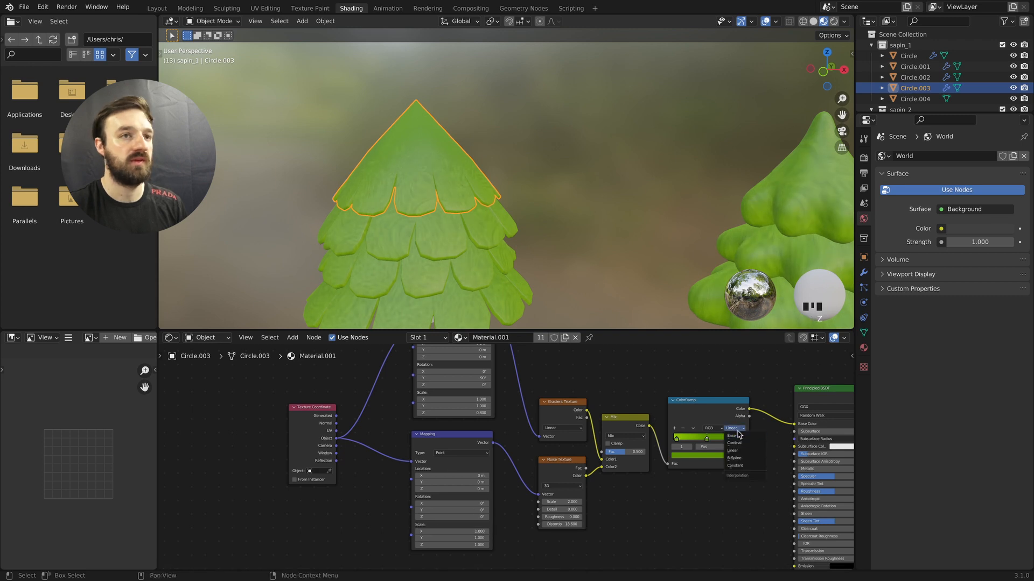
left_click(741, 441)
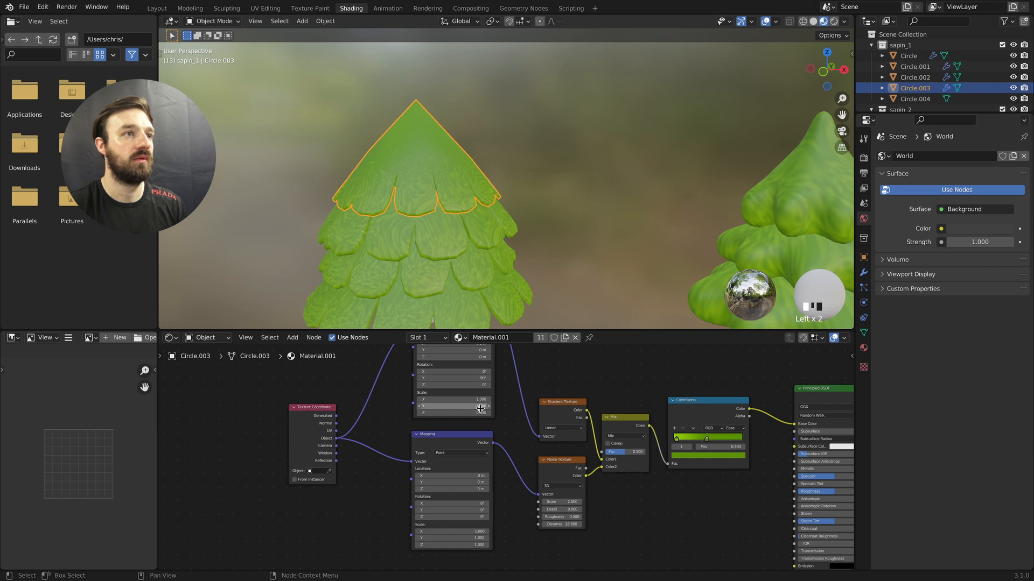
scroll(455, 399, "up", 1)
mouse_move(455, 413)
left_mouse_down()
mouse_move(484, 412)
mouse_move(473, 412)
left_mouse_up()
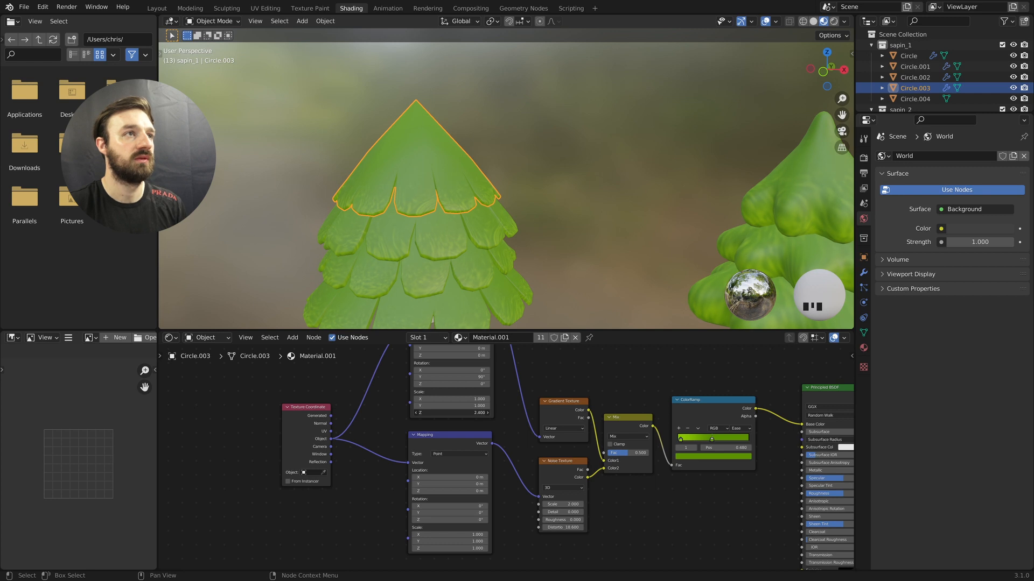
Set the Noise Texture's Distortion to 336
left_click_drag(554, 526, 603, 526)
left_click(560, 526)
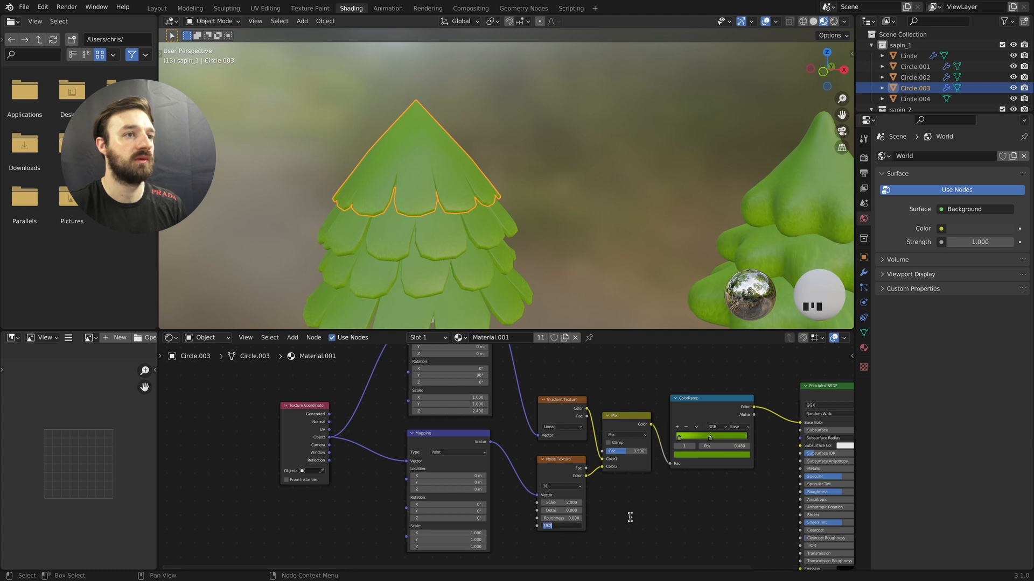
type("336")
key("Return")
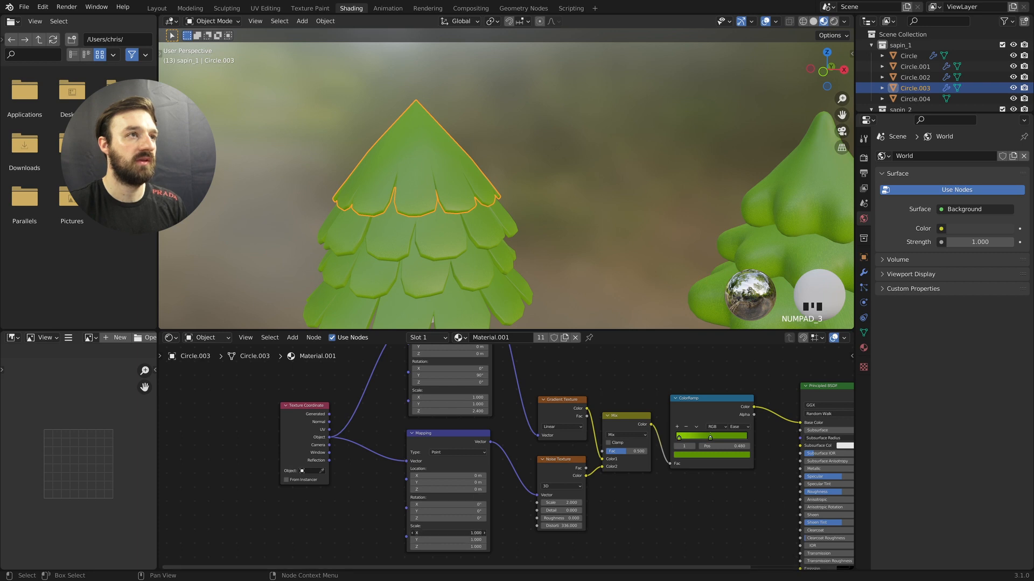
Increase the Y scale of the noise Mapping node, and undo a trial change of the Noise Texture's Scale
key("z")
left_click_drag(444, 540, 485, 539)
left_click_drag(562, 502, 543, 502)
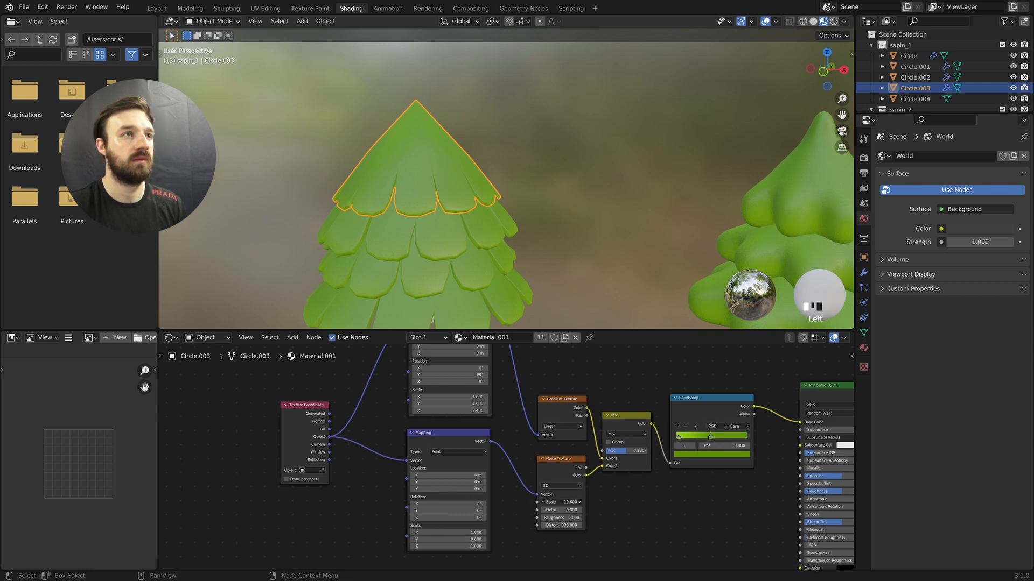
key("ctrl+z")
Change the Mix node's blend mode to Divide and lower its factor to 0
left_click(626, 434)
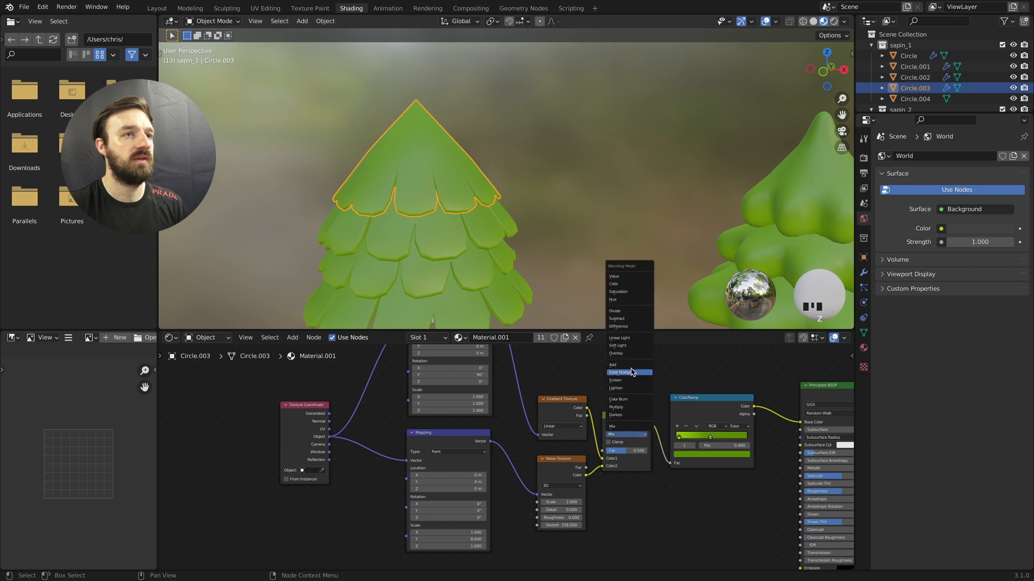
left_click(634, 312)
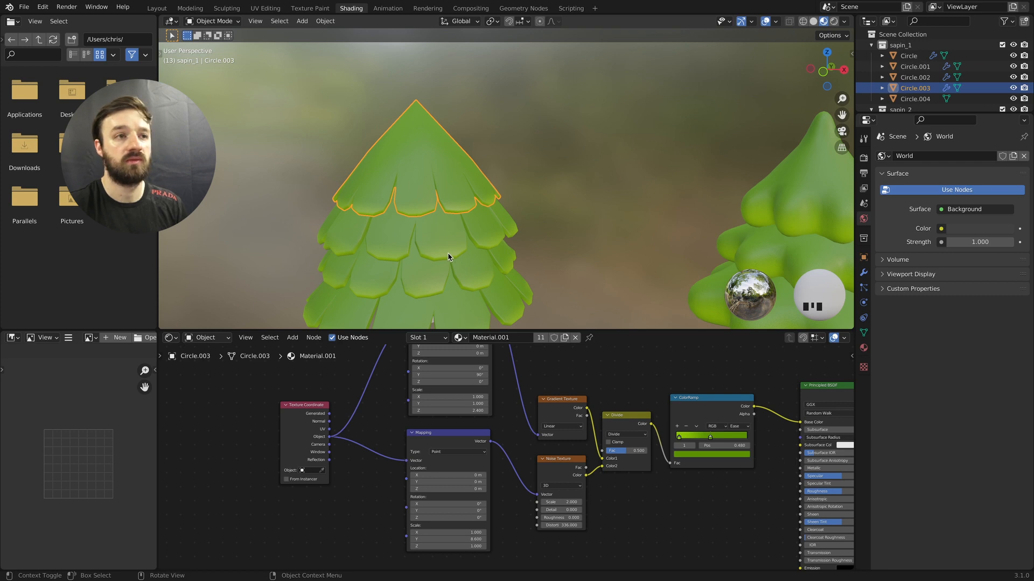
mouse_move(624, 451)
left_mouse_down()
mouse_move(636, 450)
mouse_move(607, 451)
mouse_move(645, 450)
mouse_move(609, 451)
mouse_move(618, 451)
left_mouse_up()
scroll(526, 251, "left", 10)
scroll(526, 251, "right", 10)
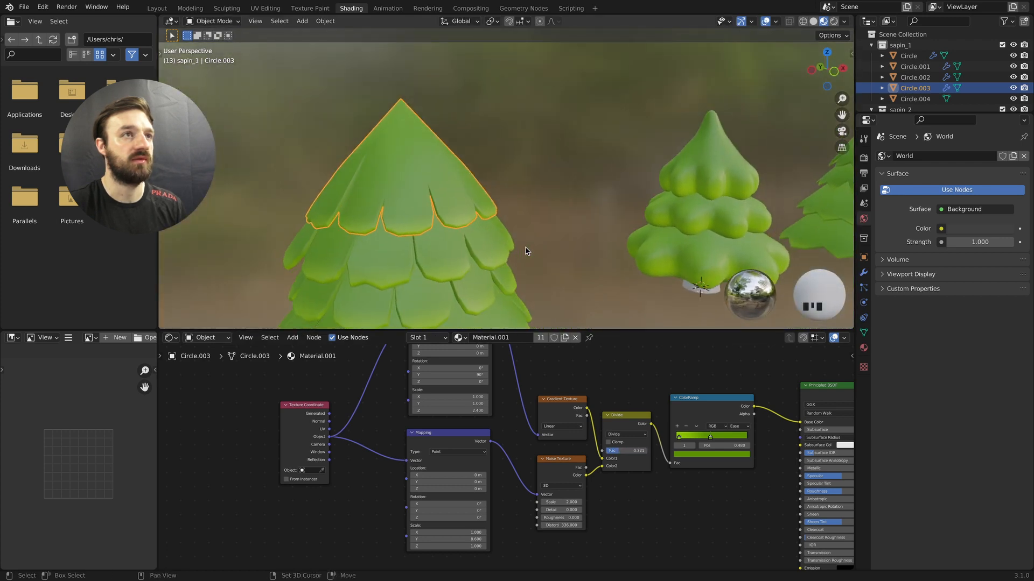
scroll(526, 252, "right", 15)
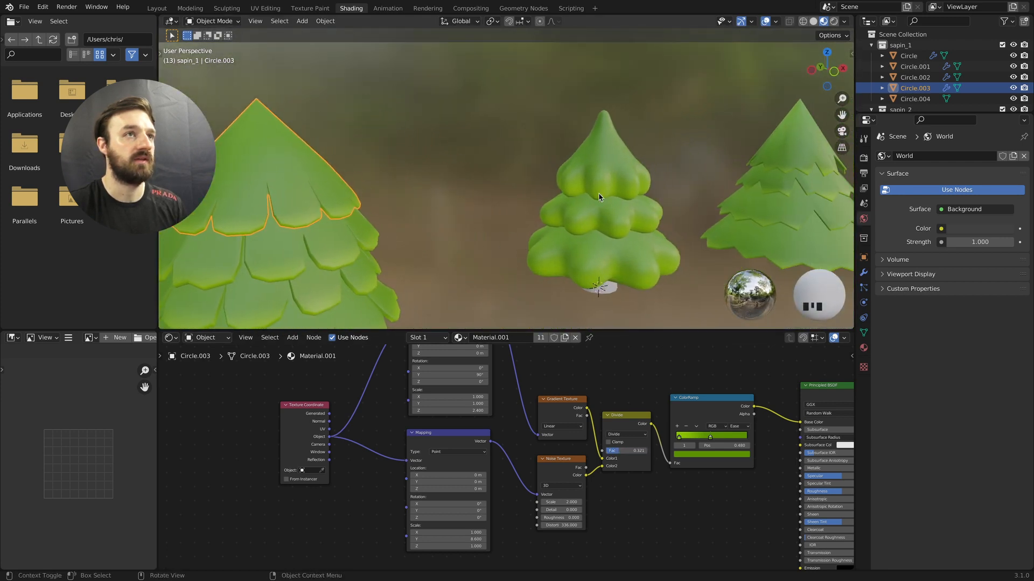
scroll(600, 197, "right", 6)
mouse_move(619, 451)
left_mouse_down()
mouse_move(634, 451)
mouse_move(604, 452)
left_mouse_up()
Set the gradient Mapping node's Z scale to 0.8 and deselect the fir's top layer
scroll(479, 399, "down", 1)
left_click(412, 409)
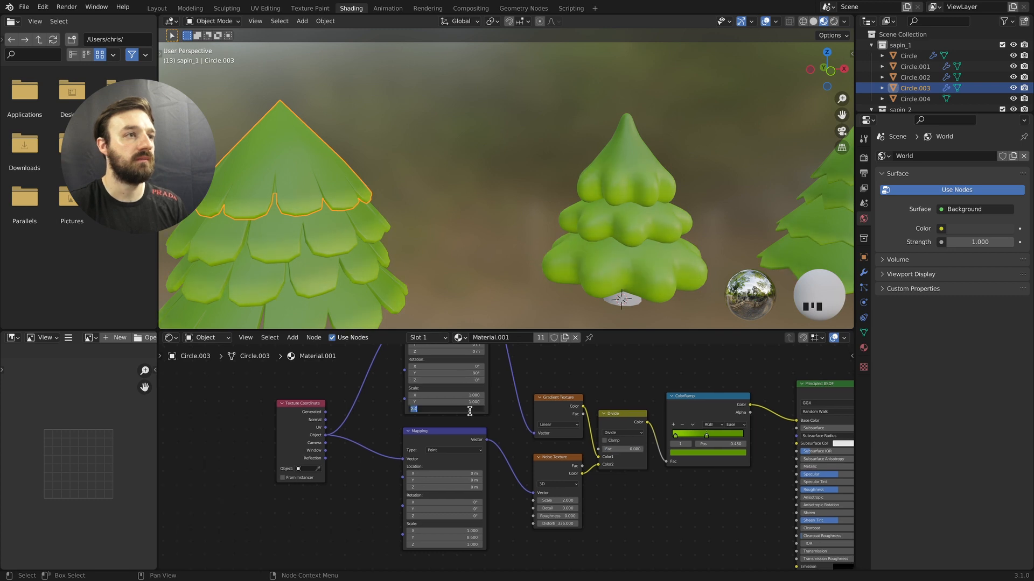
left_click(411, 409)
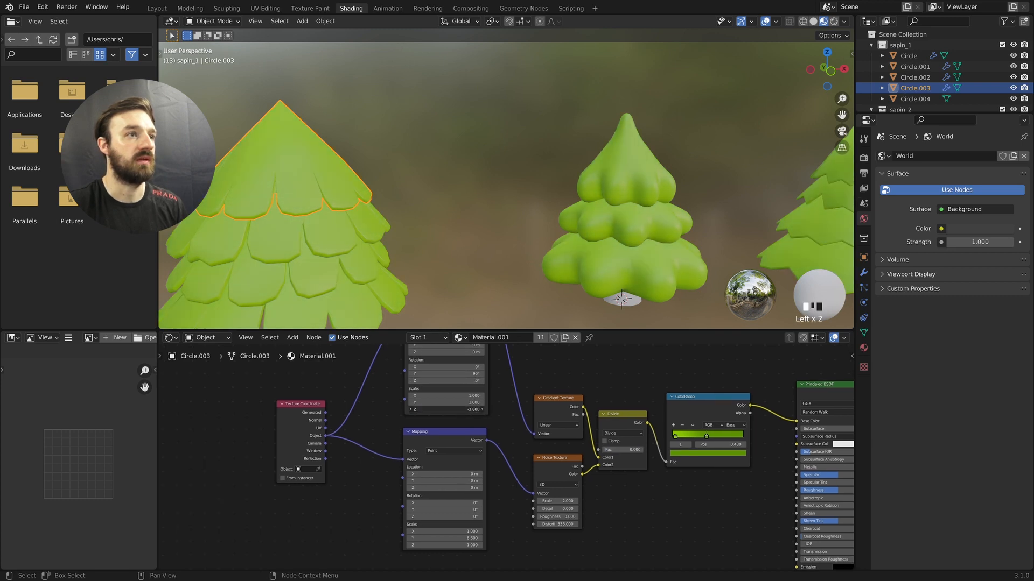
mouse_move(447, 410)
left_mouse_down()
mouse_move(473, 410)
mouse_move(461, 410)
left_mouse_up()
left_click(445, 274)
scroll(447, 274, "down", 5, "super")
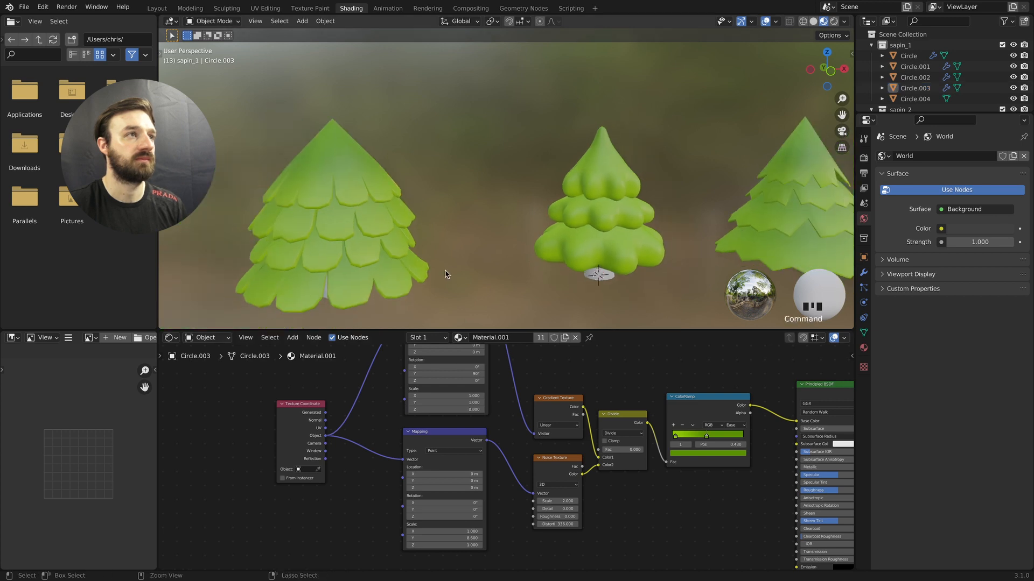
Create a new material on the first fir's trunk and set its base colour to a darkened orange-brown
scroll(448, 275, "down", 4)
scroll(532, 279, "down", 2)
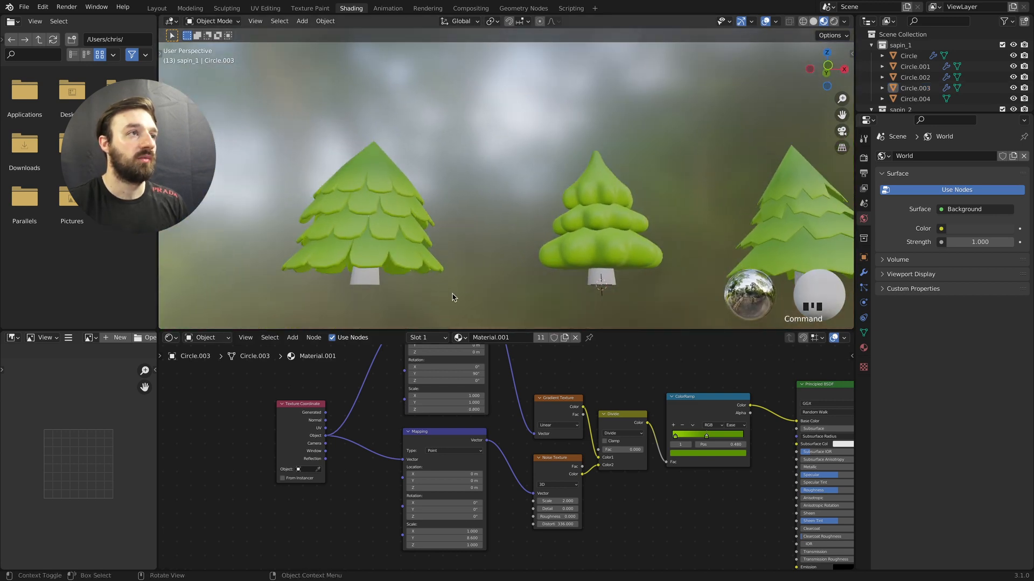
left_click(368, 282)
left_click(535, 342)
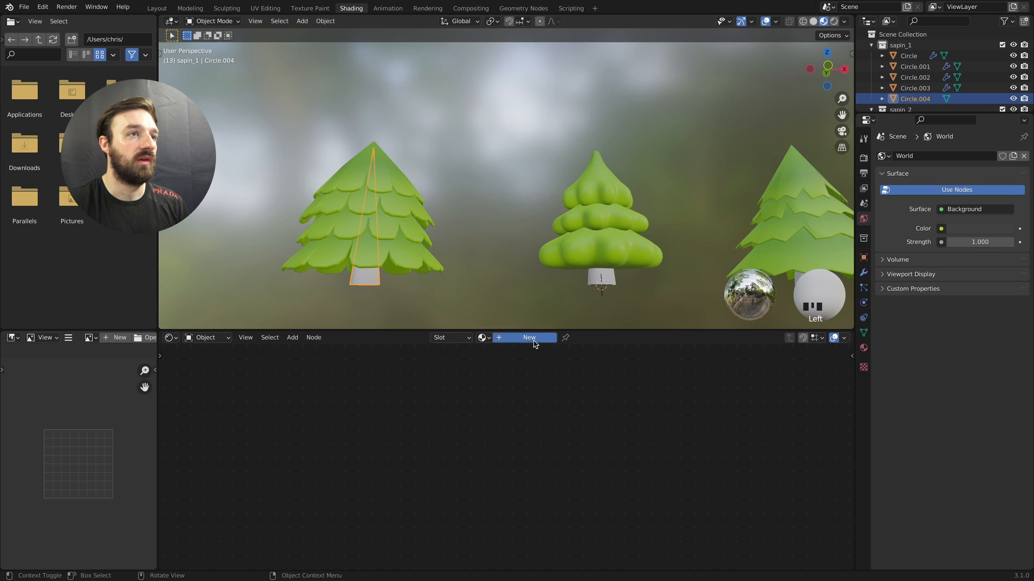
scroll(780, 402, "right", 3)
left_click(761, 421)
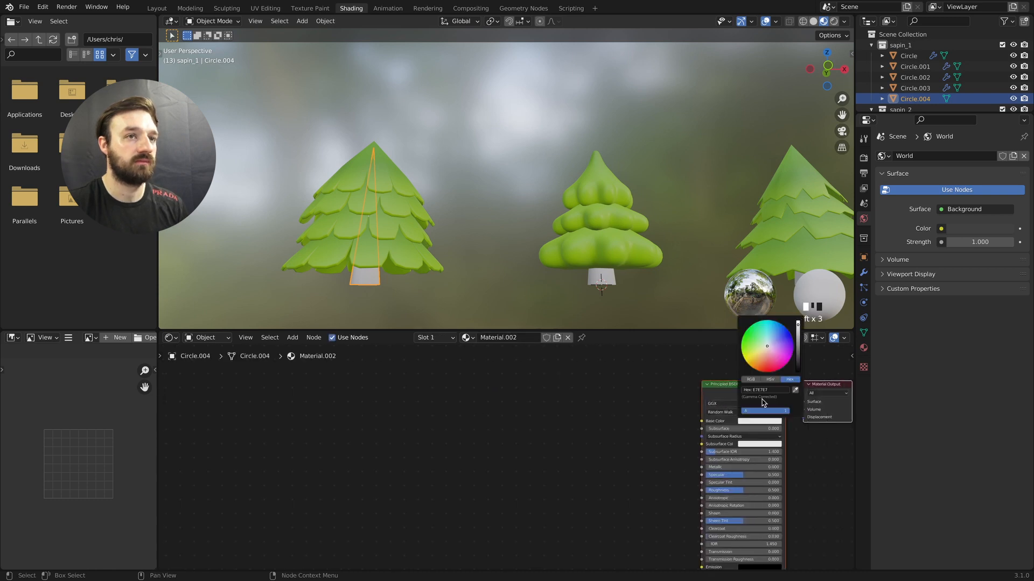
left_click_drag(761, 354, 760, 361)
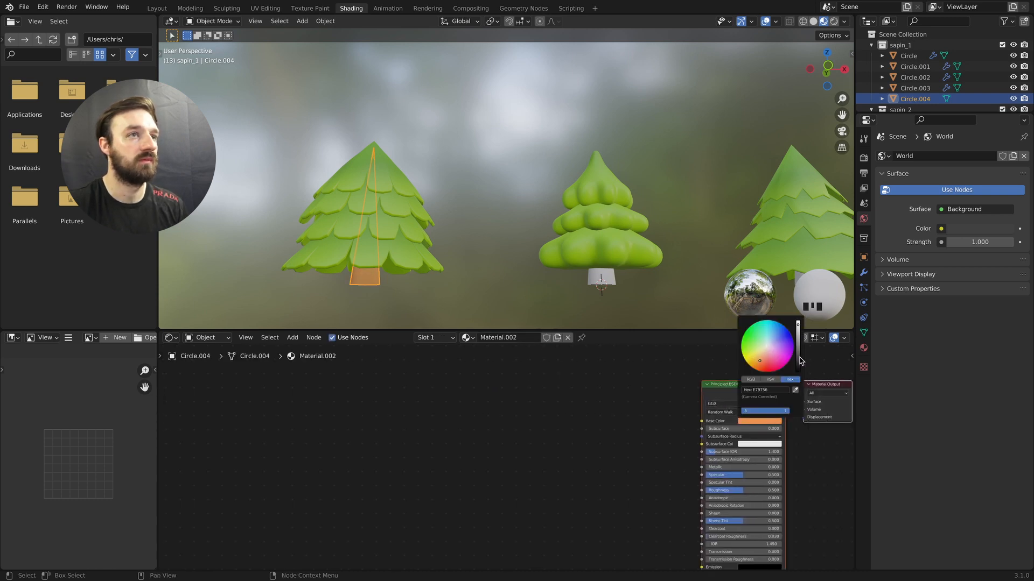
left_click(799, 340)
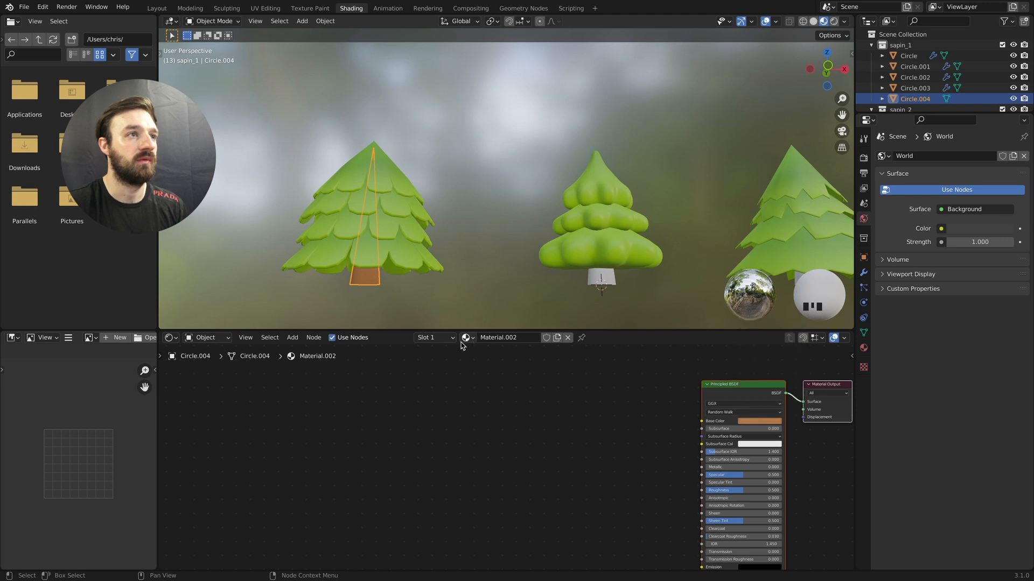
Apply the first fir's brown trunk material to the trunks of the other two firs and deselect everything
left_click_drag(463, 343, 585, 279)
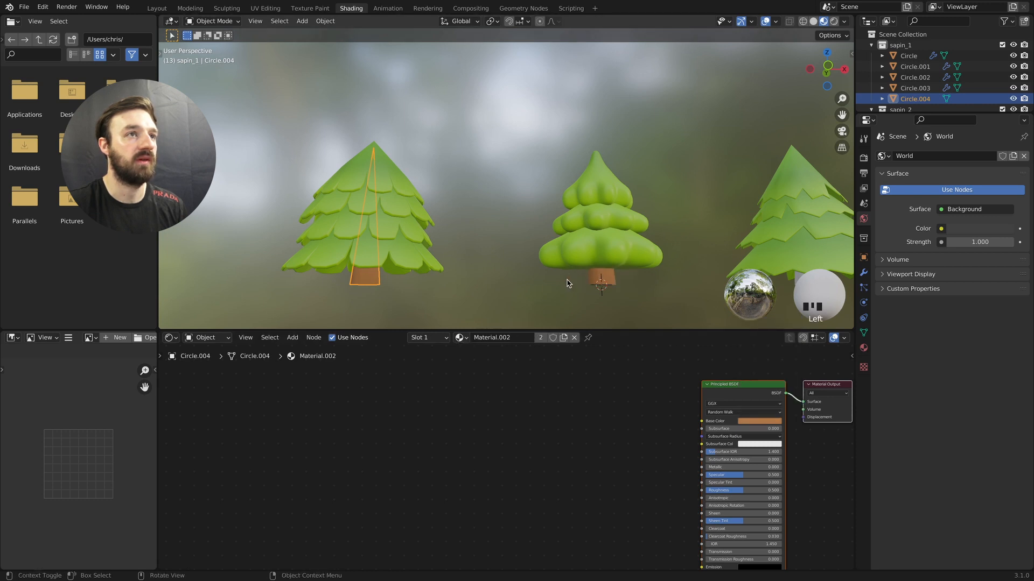
scroll(566, 285, "right", 5, "shift")
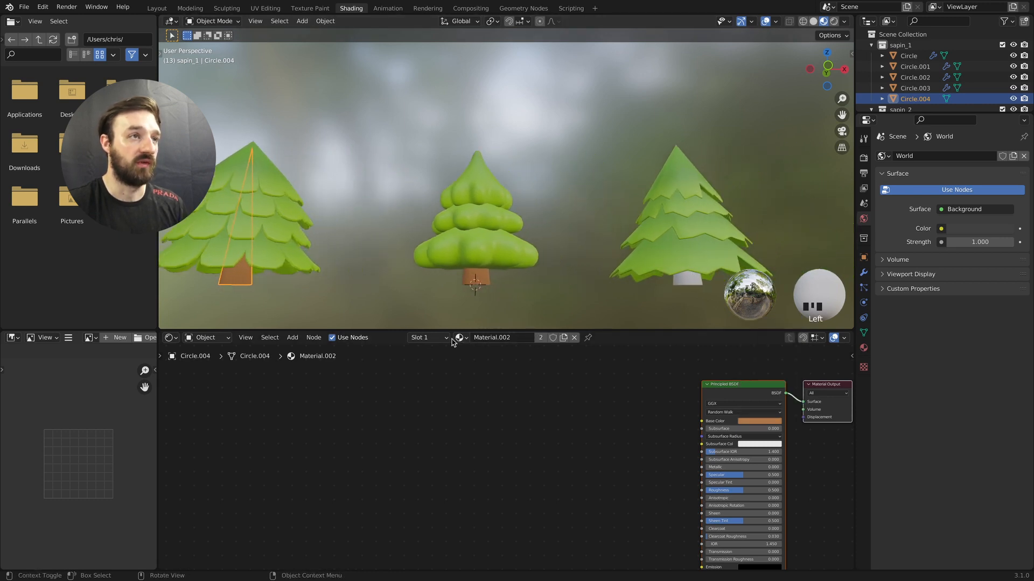
left_click(566, 263)
scroll(565, 263, "down", 2, "super")
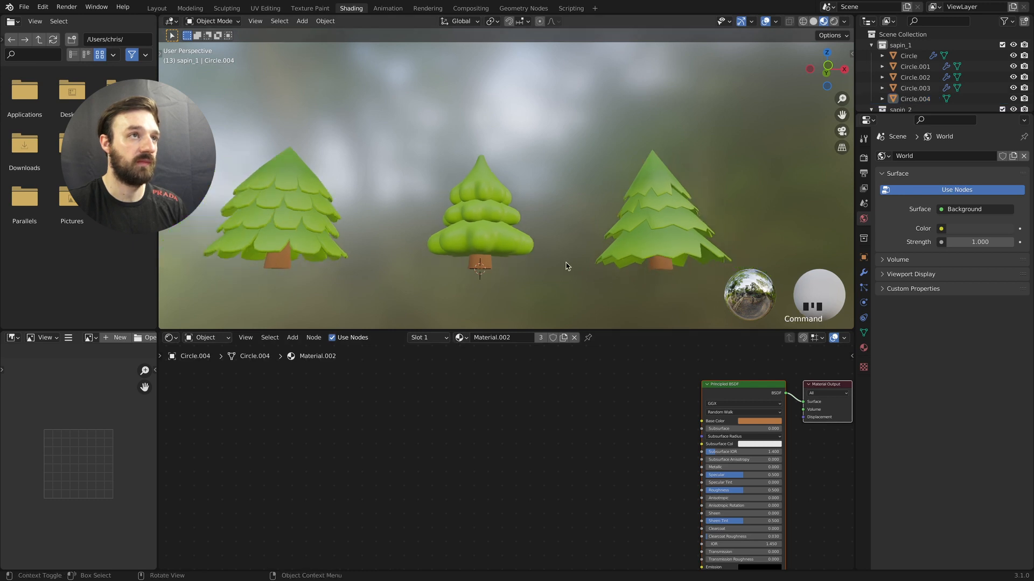
scroll(559, 265, "up", 3)
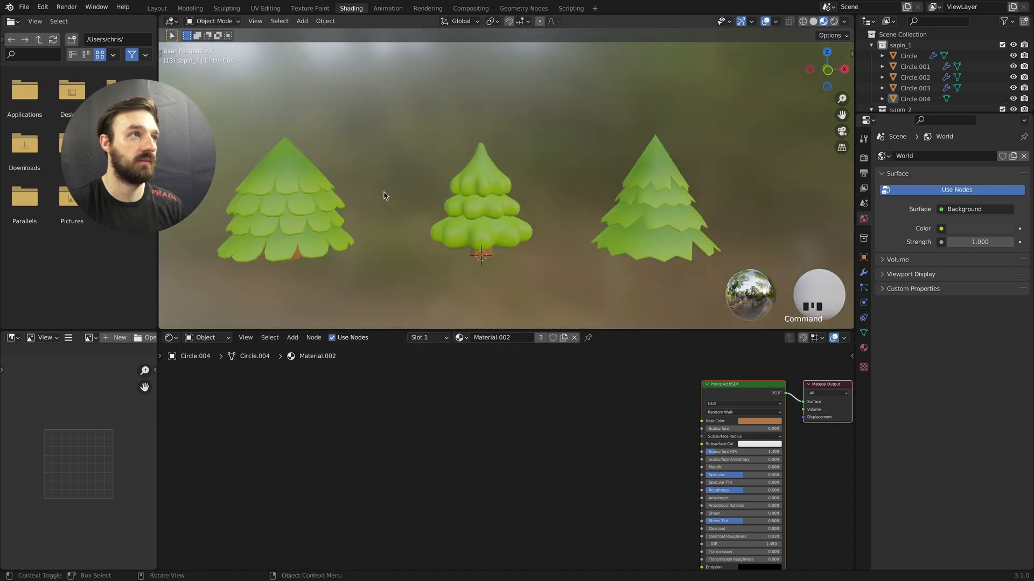